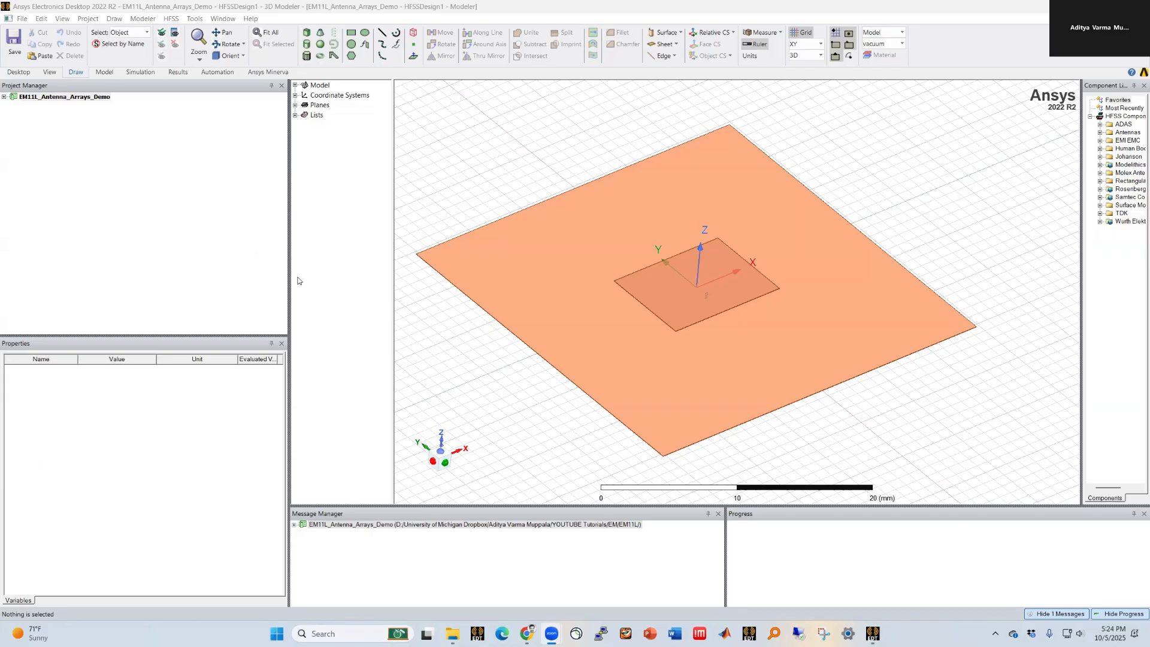
drag(288, 277, 133, 273)
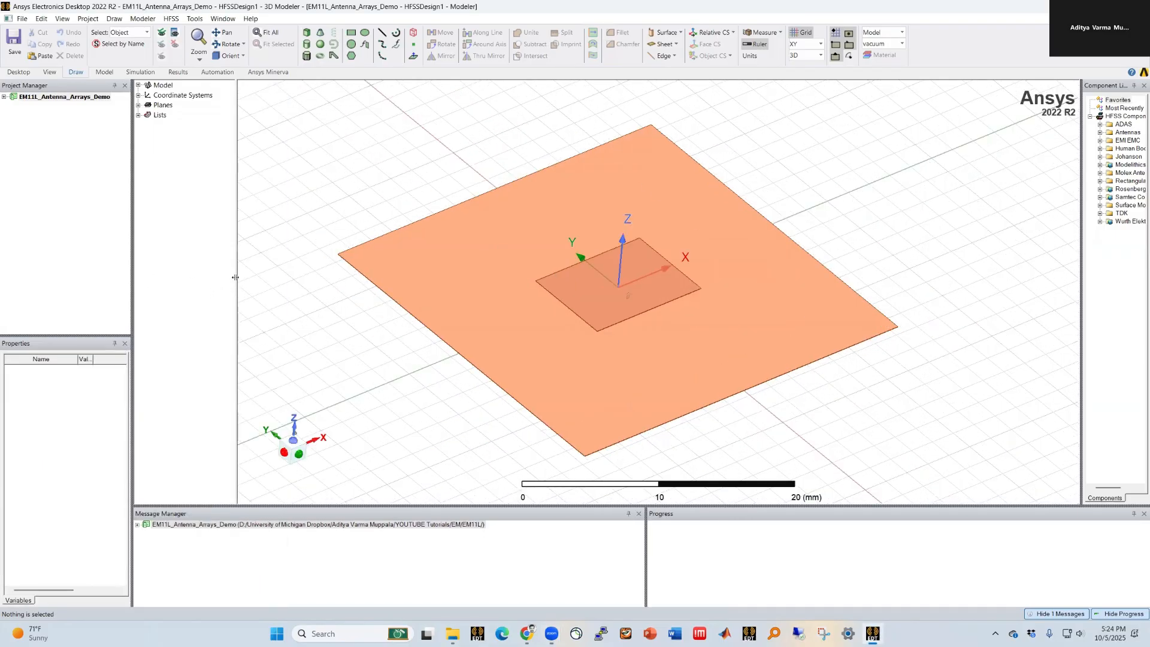
drag(240, 280, 267, 279)
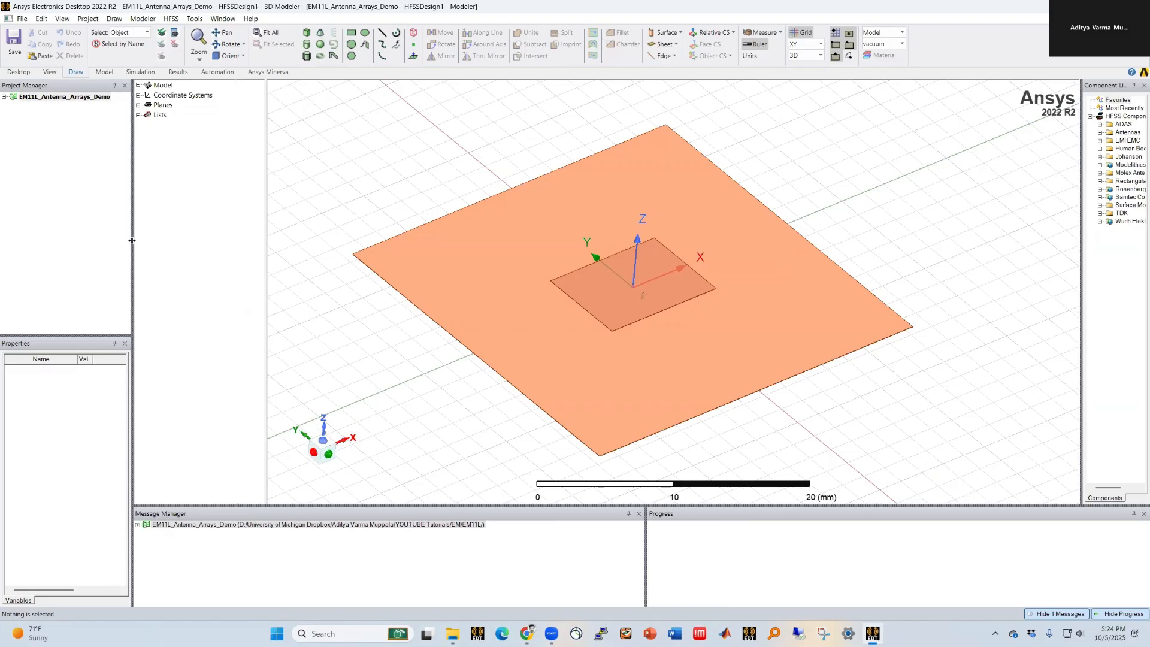
drag(135, 243, 154, 247)
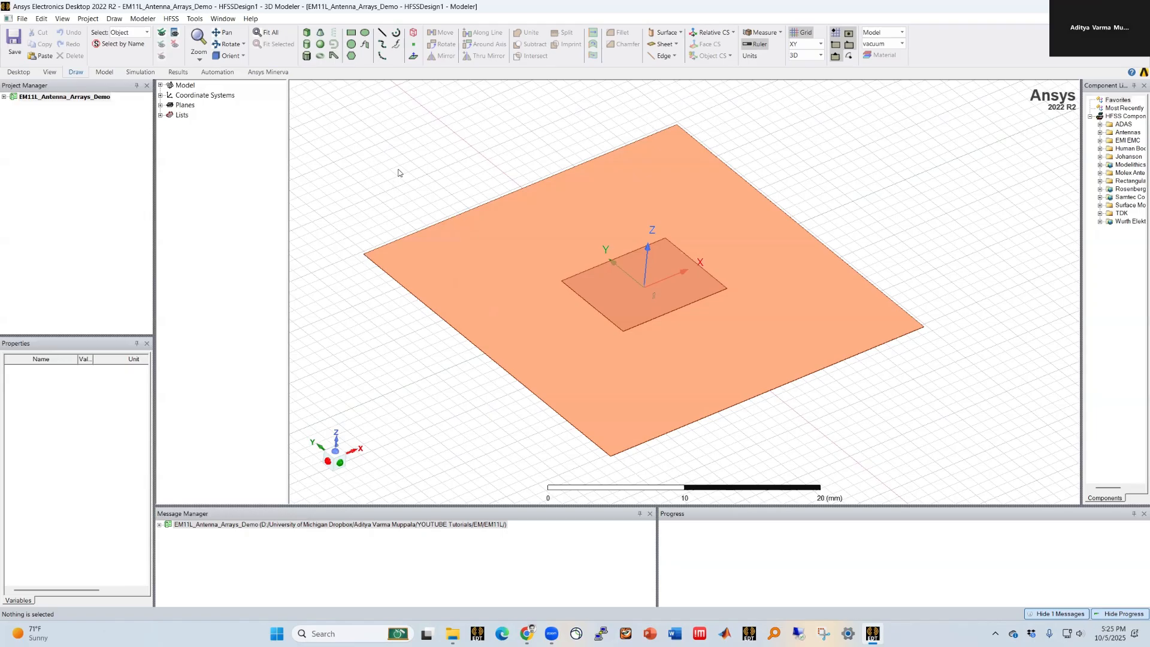
Step: Rename the HFSS design as A1_Element_Factor
click(3, 97)
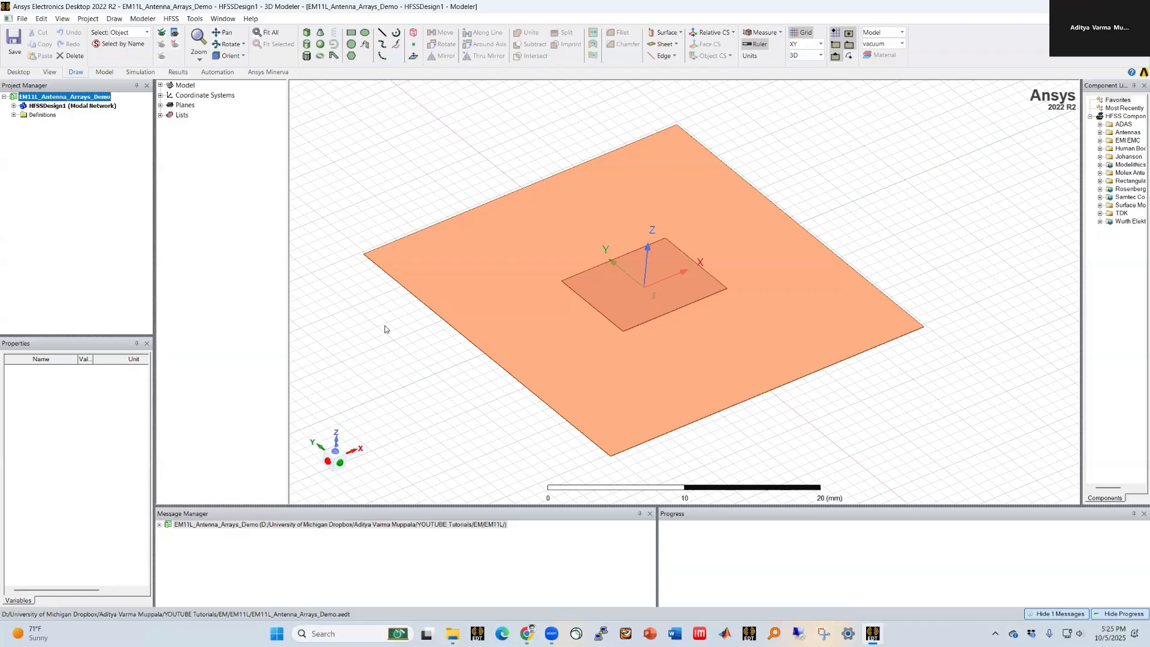
click(657, 307)
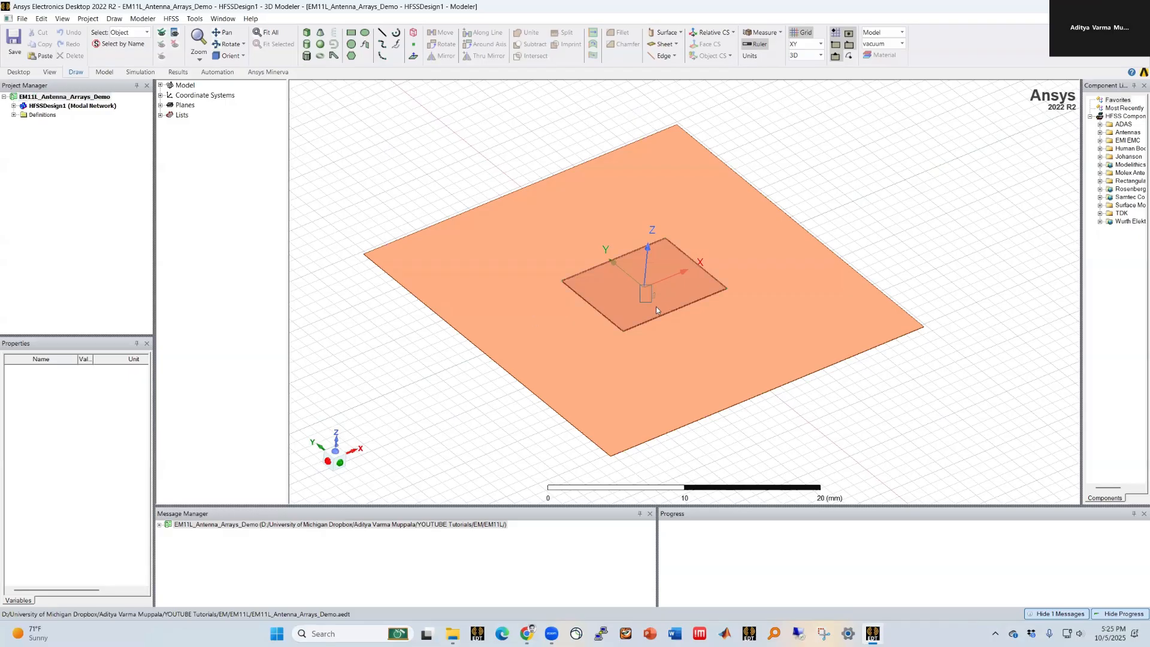
click(421, 337)
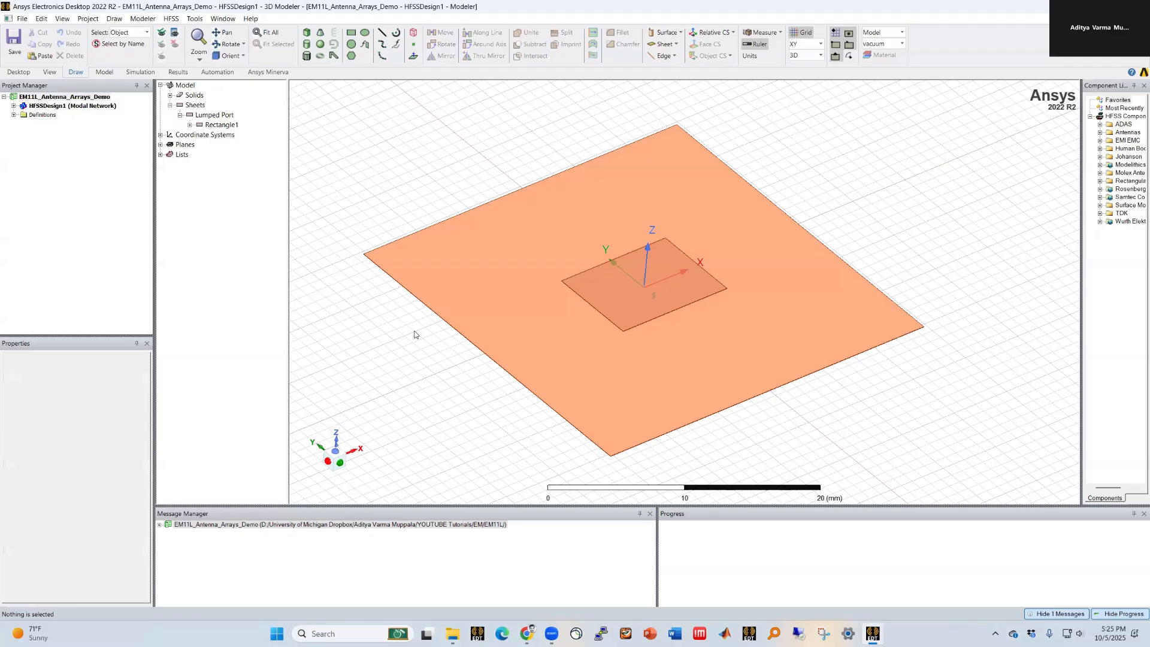
right_click(67, 109)
click(88, 140)
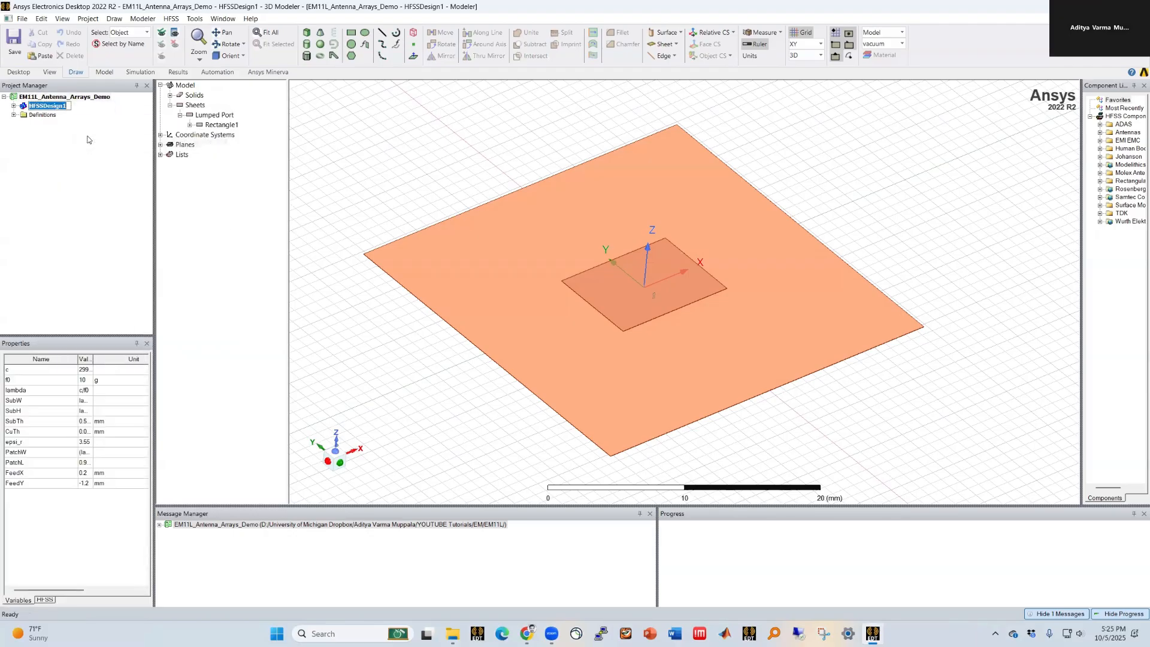
text(A1_Element_Factor)
key(Return)
Step: Delete all existing result plots from the design's Results folder
click(14, 106)
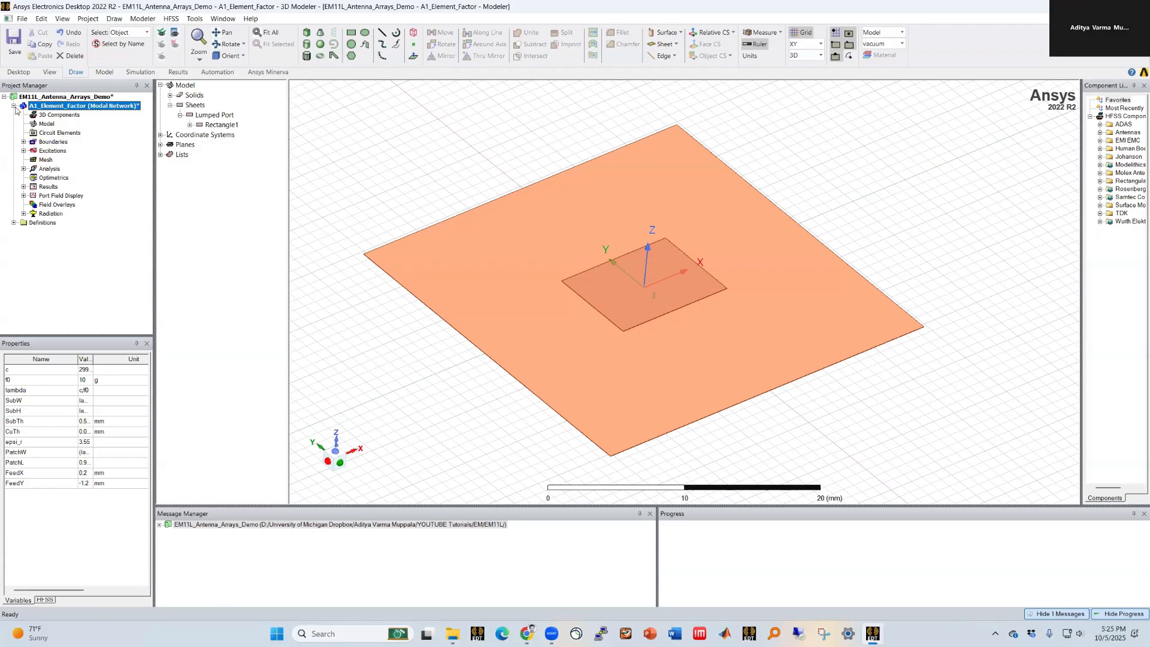
click(23, 187)
click(72, 151)
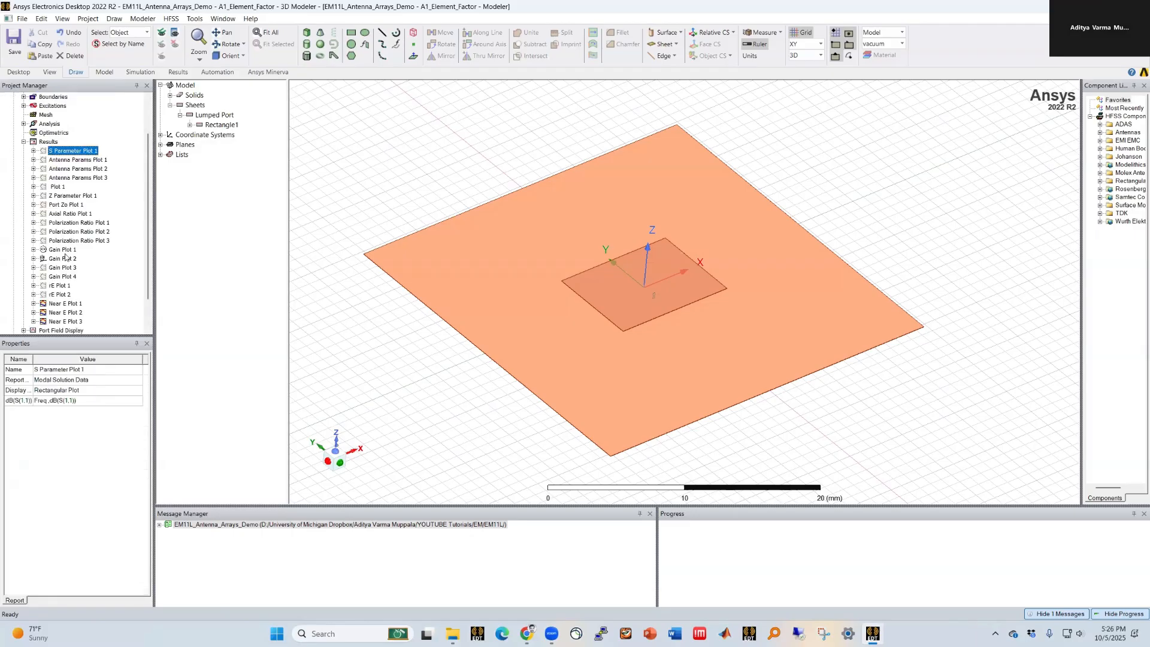
shift+click(57, 321)
key(Delete)
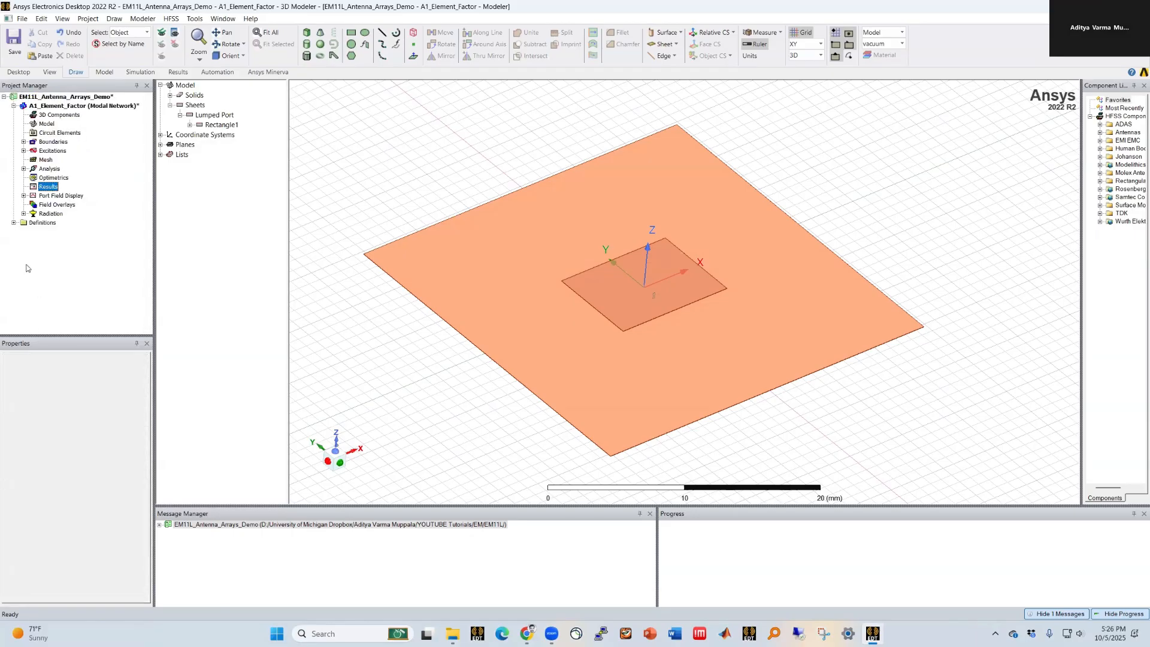
Step: Delete the Sphere1 and Infinite Sphere1 radiation setups
click(23, 213)
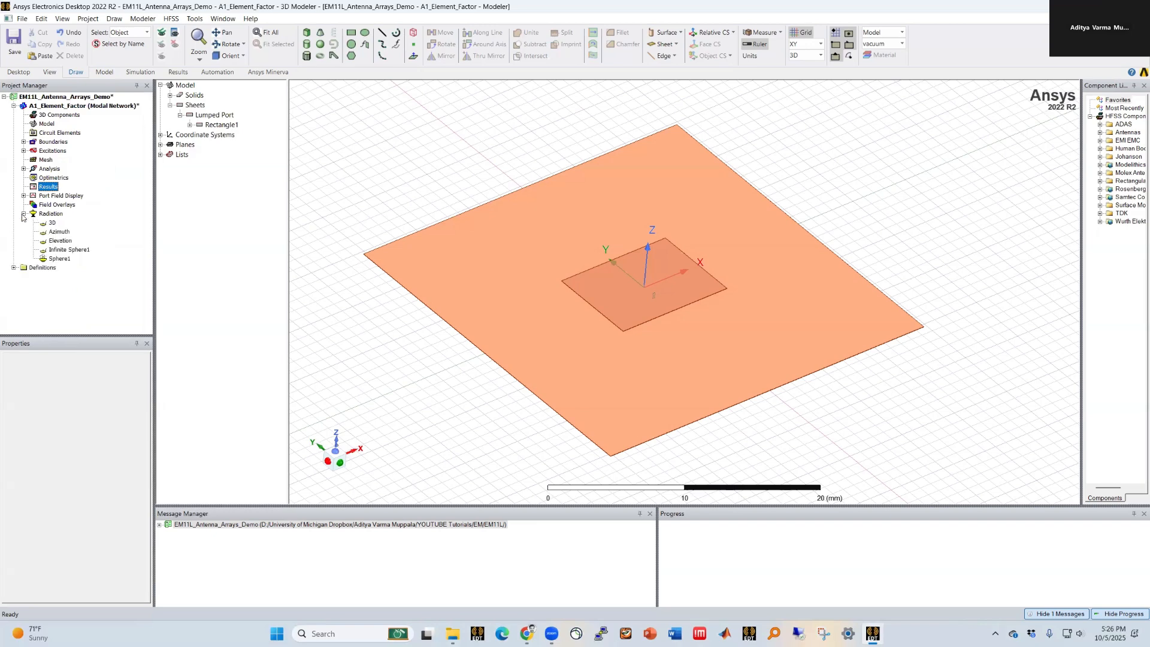
click(61, 260)
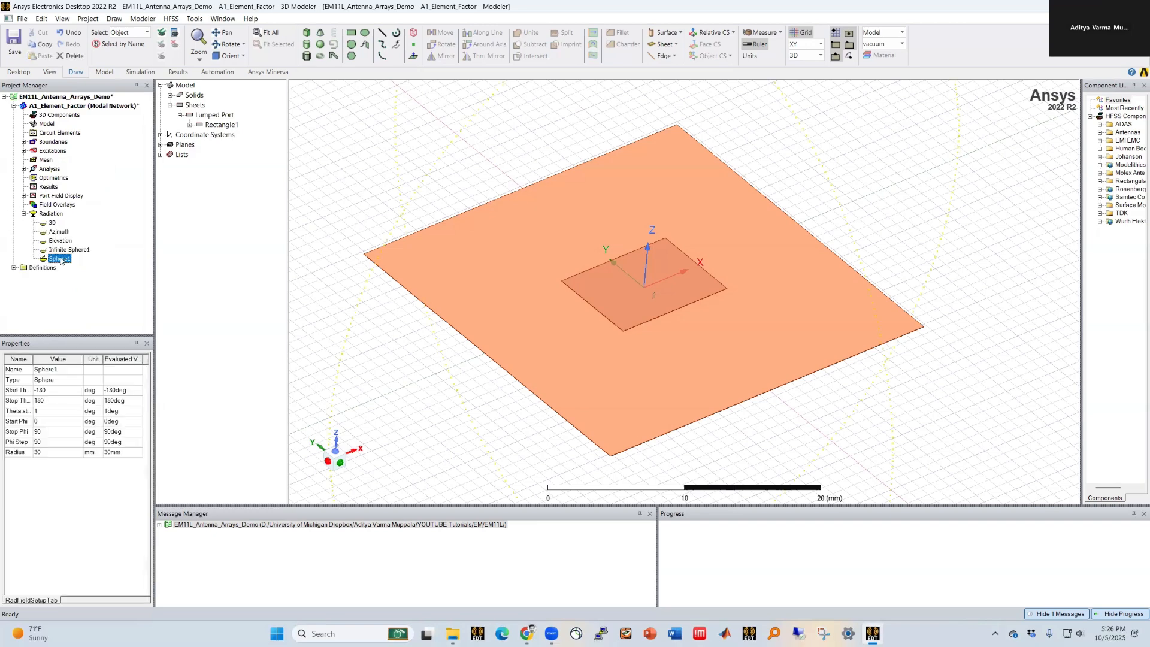
key(Delete)
click(68, 250)
key(Delete)
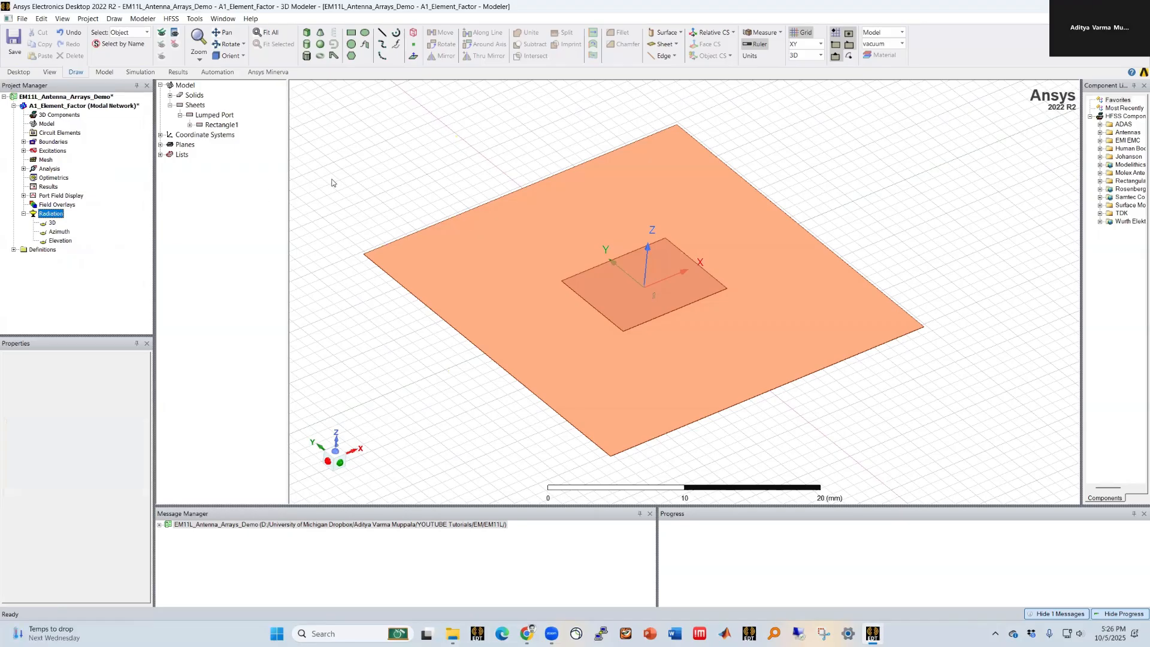
Step: Examine the design's boundaries, excitations, port field display and the air box around the antenna
click(333, 180)
click(23, 214)
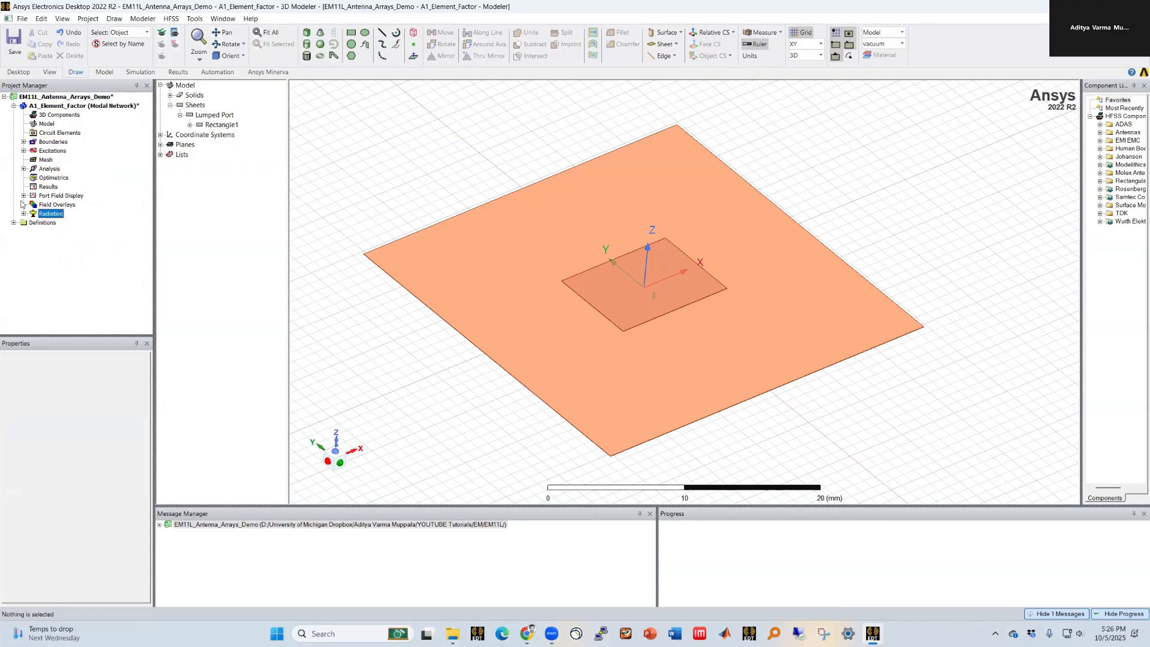
click(23, 196)
click(24, 142)
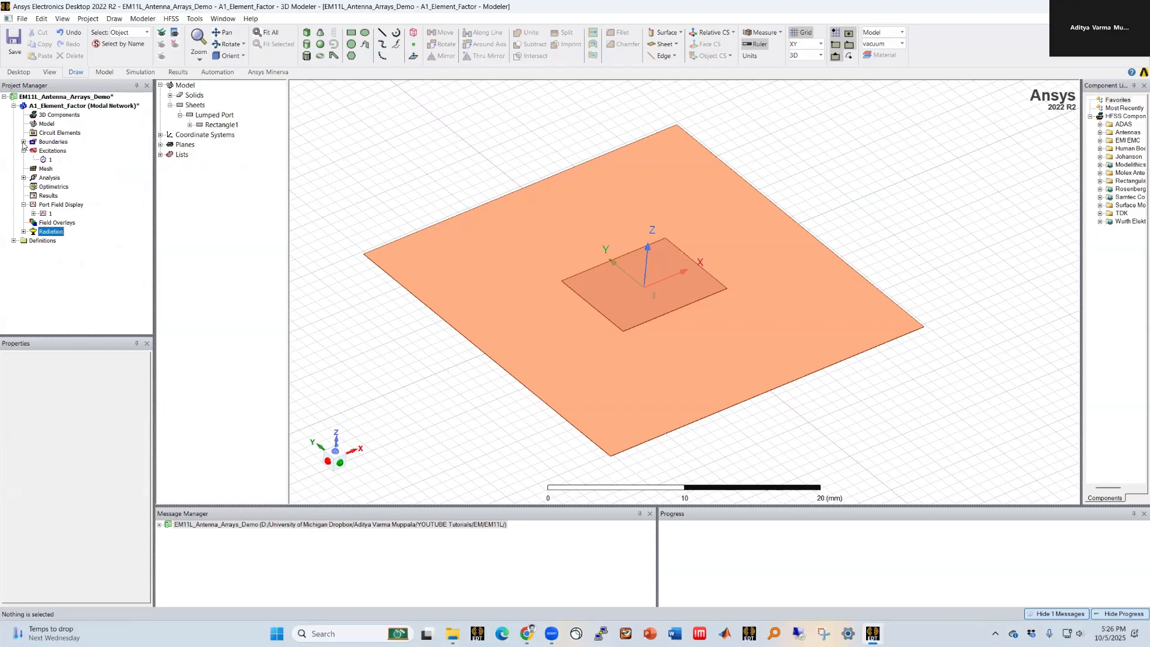
click(23, 160)
click(56, 151)
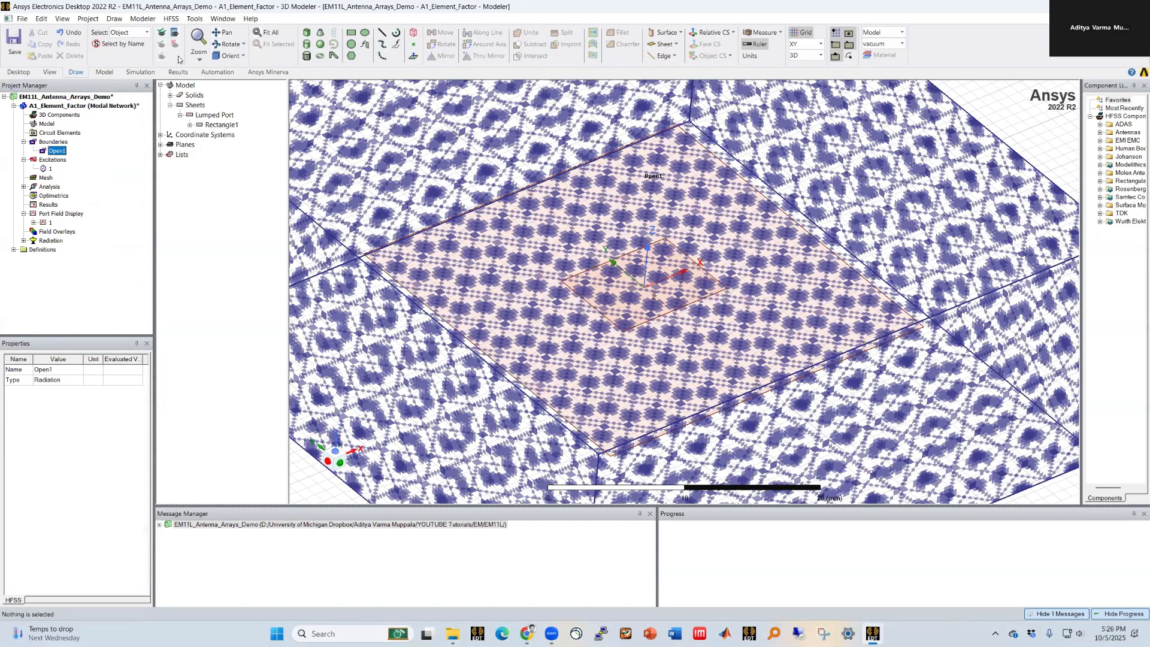
click(516, 303)
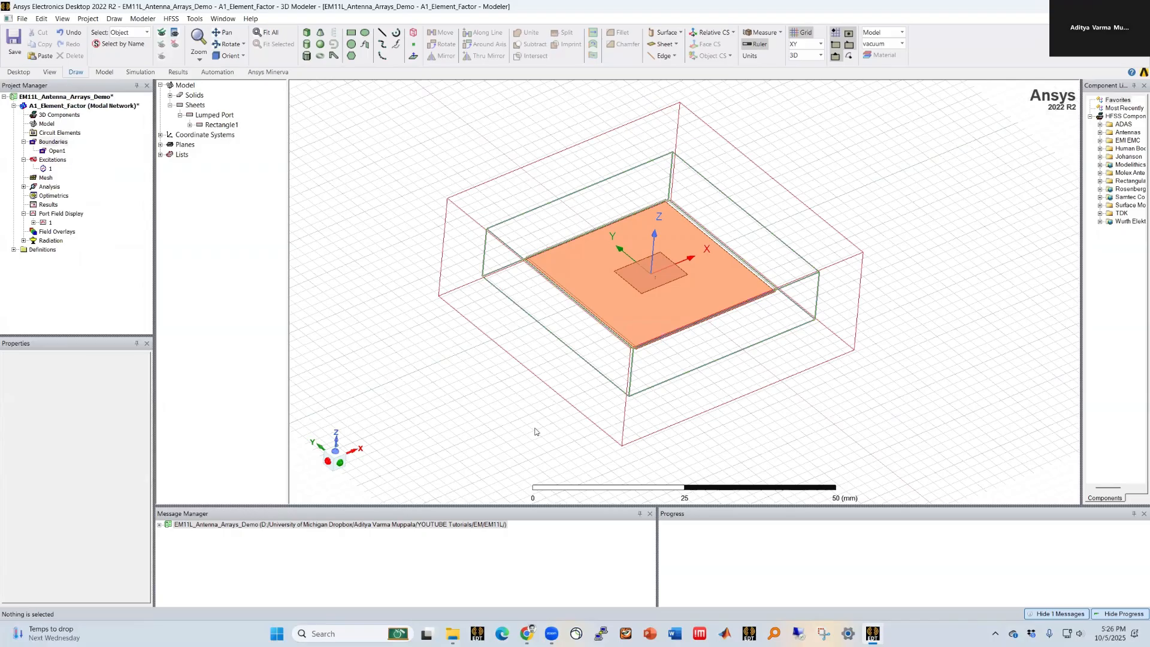
scroll(403, 319, down, 1)
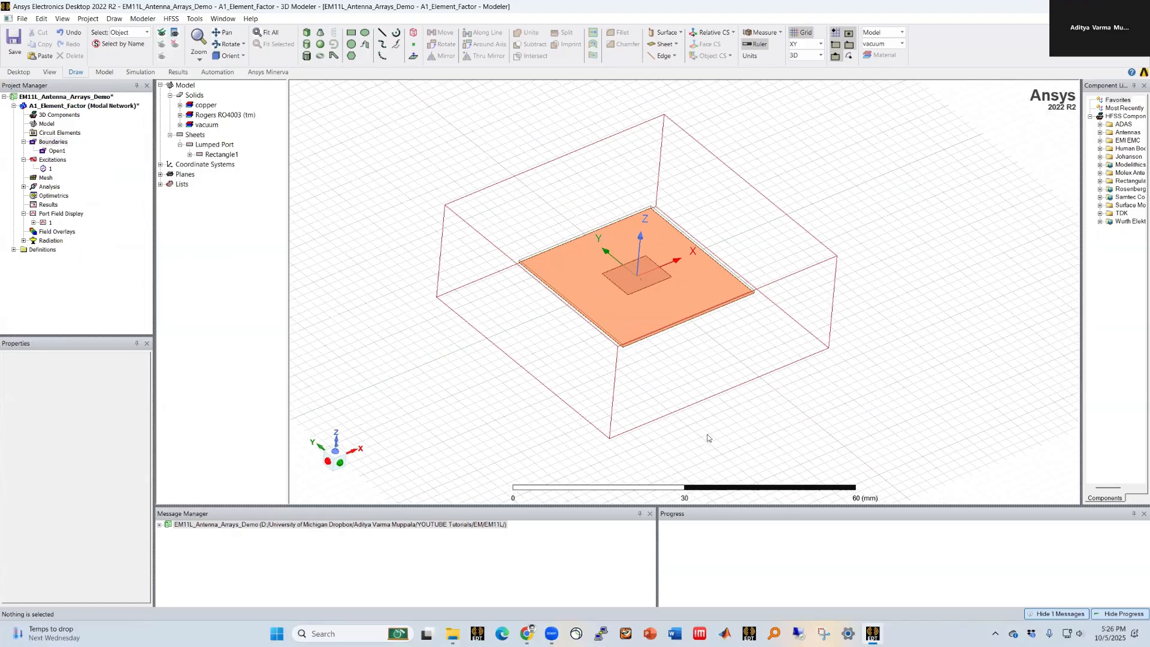
scroll(707, 437, up, 1)
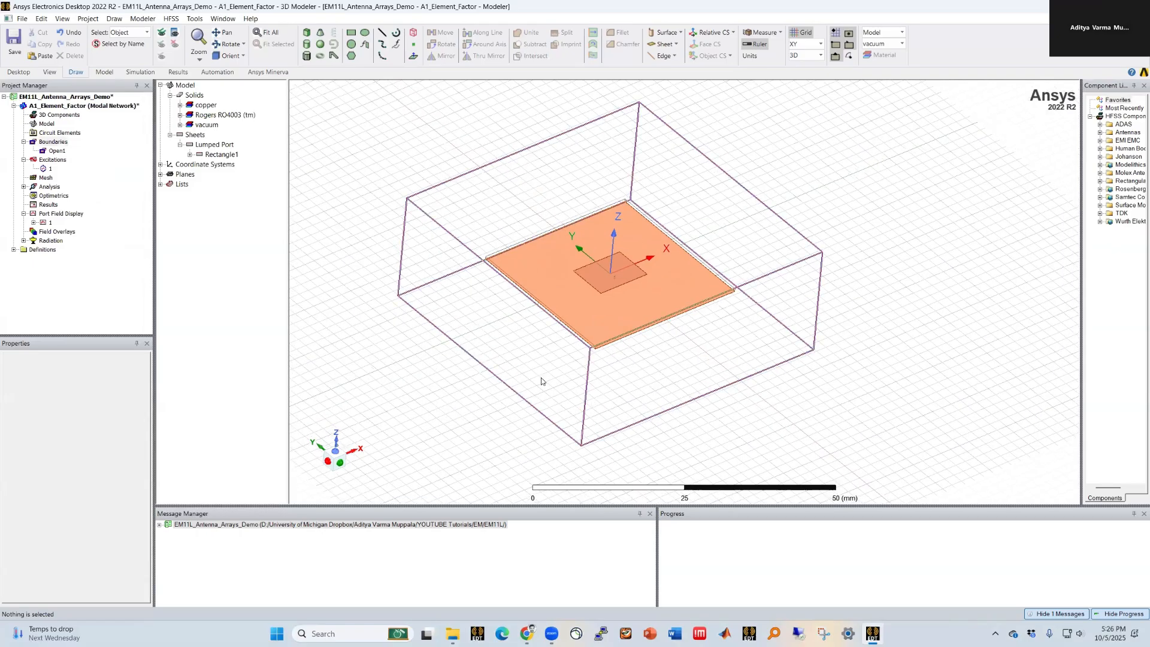
alt+drag(539, 379, 531, 355)
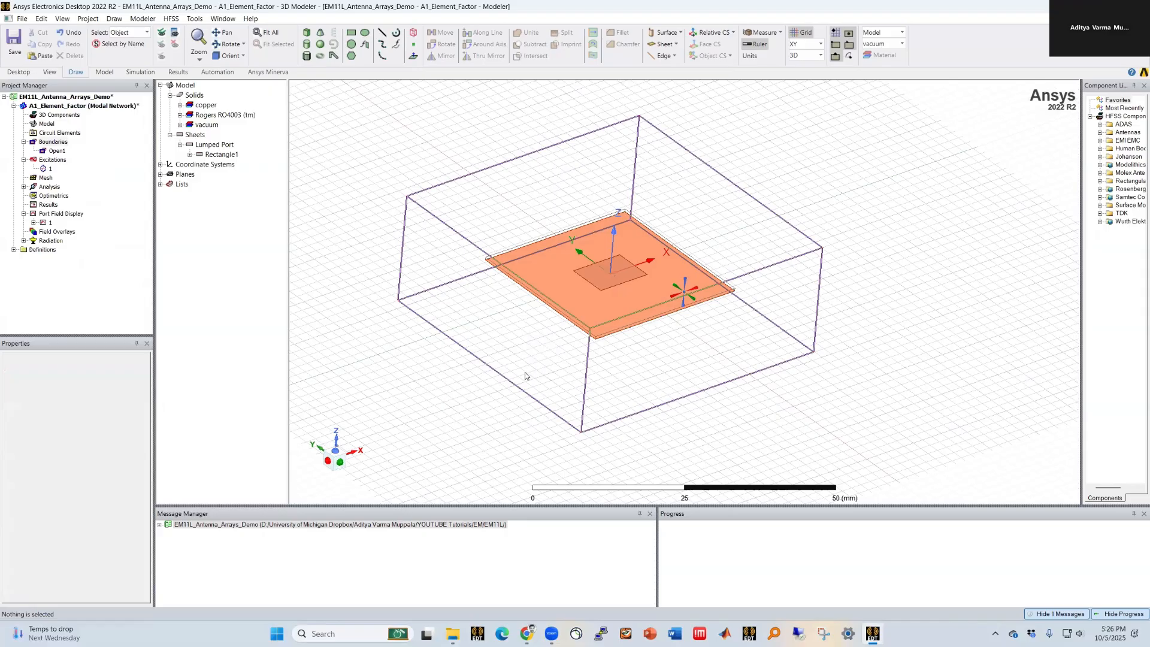
Step: Hide the radiating-surface air box so the substrate is visible
click(500, 348)
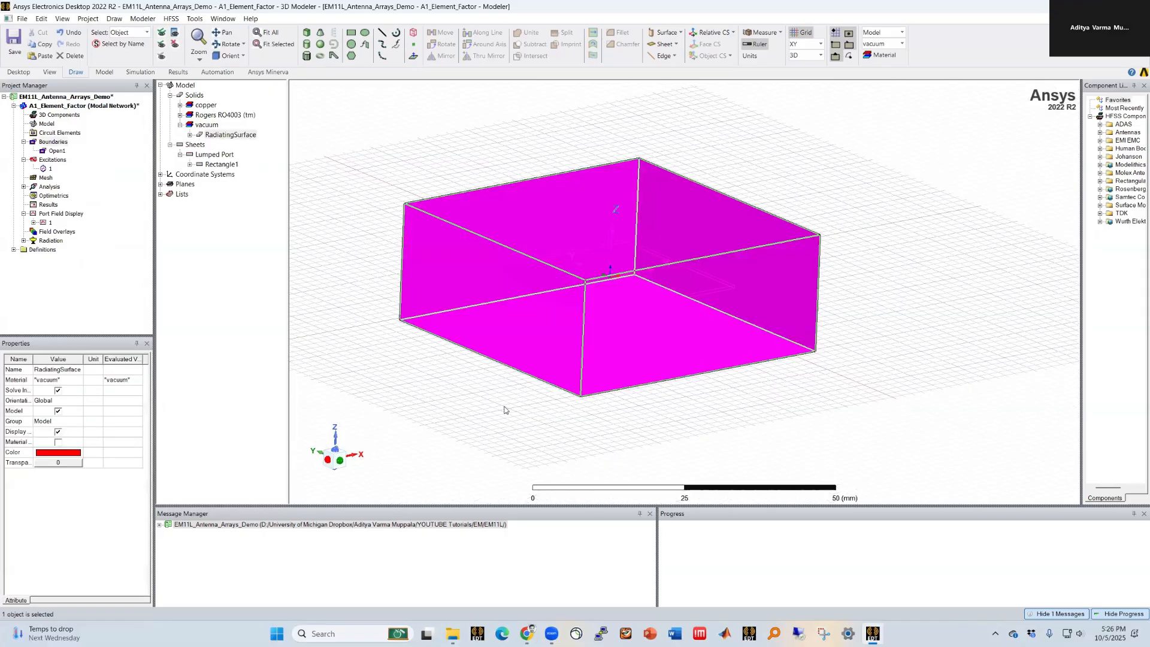
click(178, 45)
scroll(589, 263, up, 3)
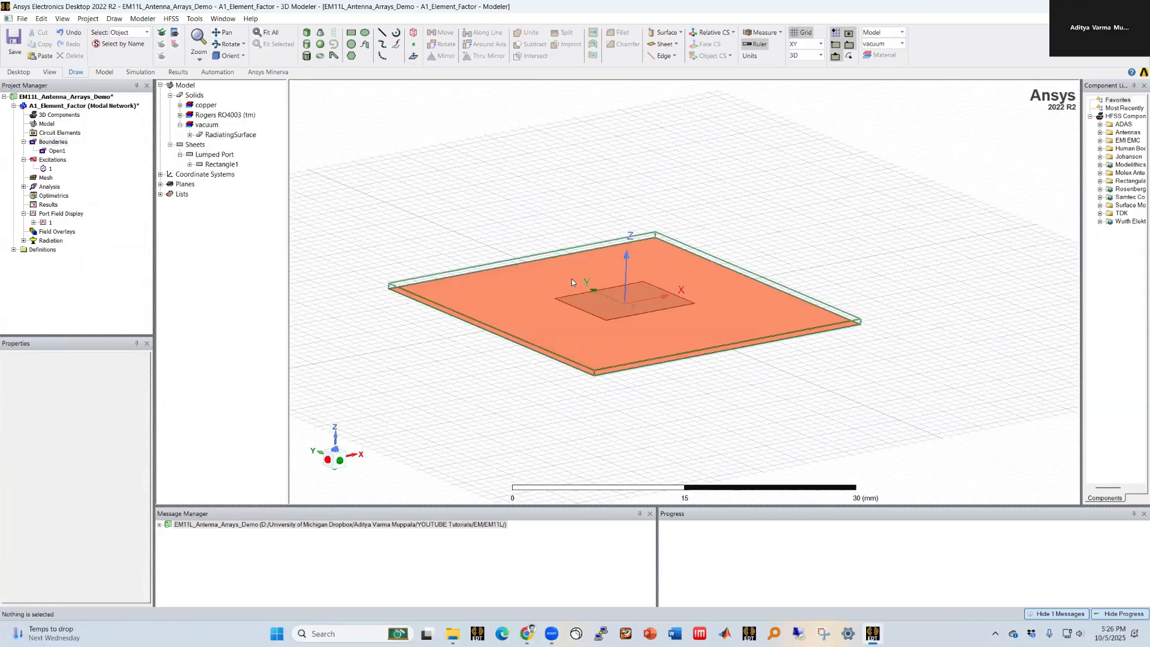
Step: Set the substrate variables SubW and SubH to lambda/2
click(60, 107)
drag(63, 335, 66, 283)
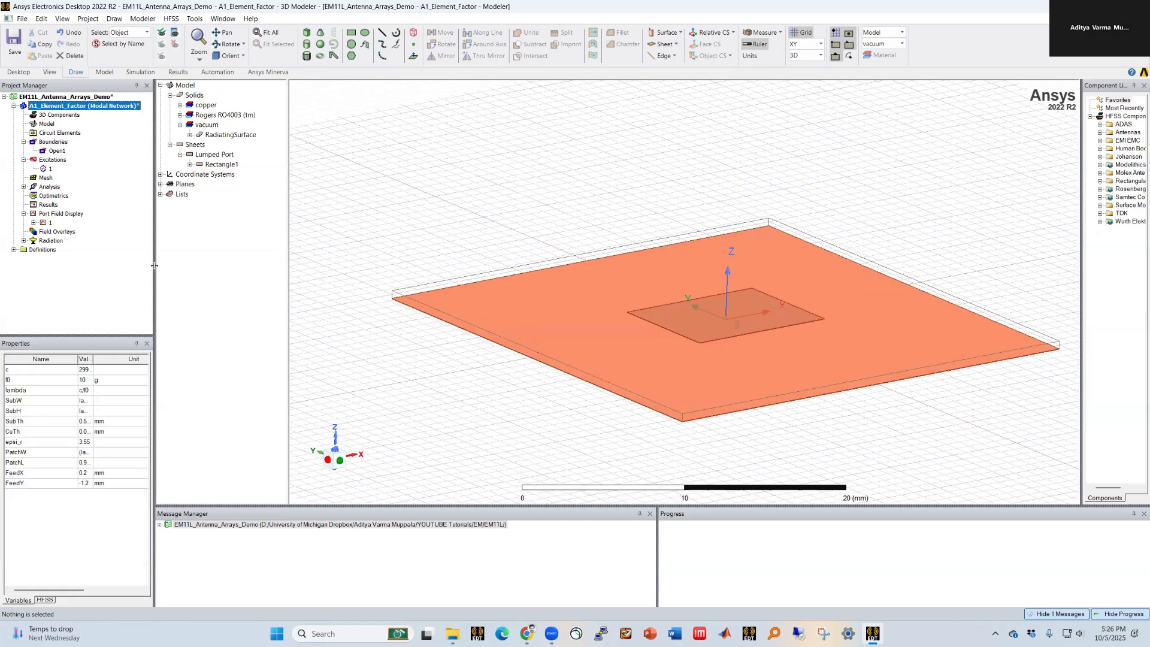
drag(155, 267, 261, 267)
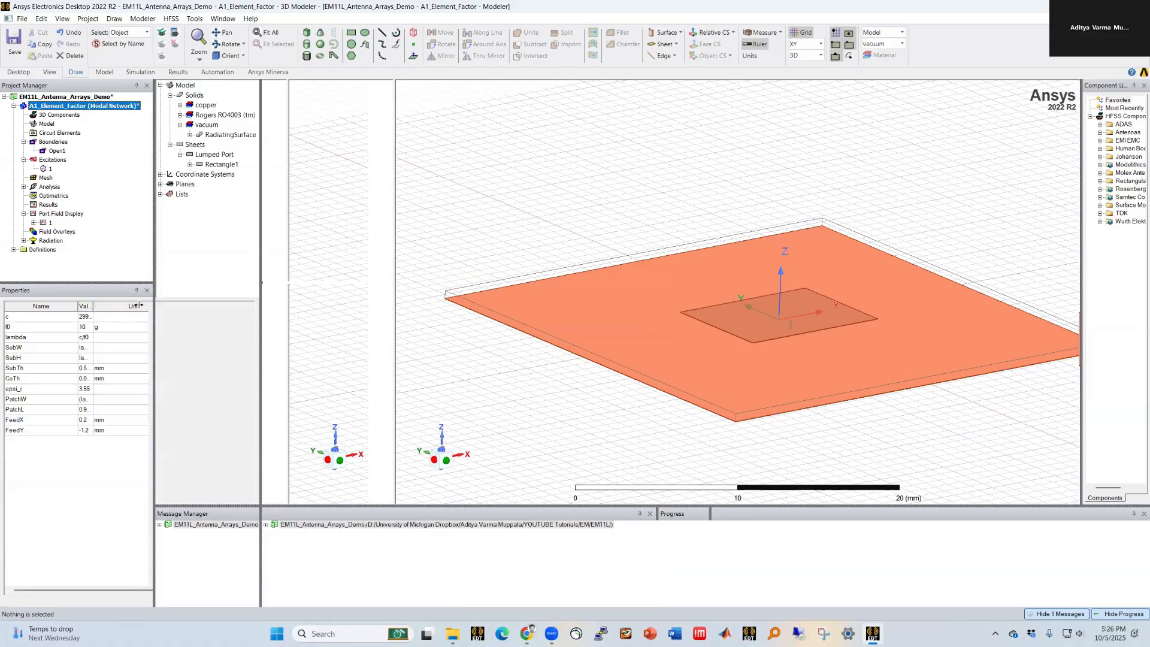
scroll(808, 304, down, 1)
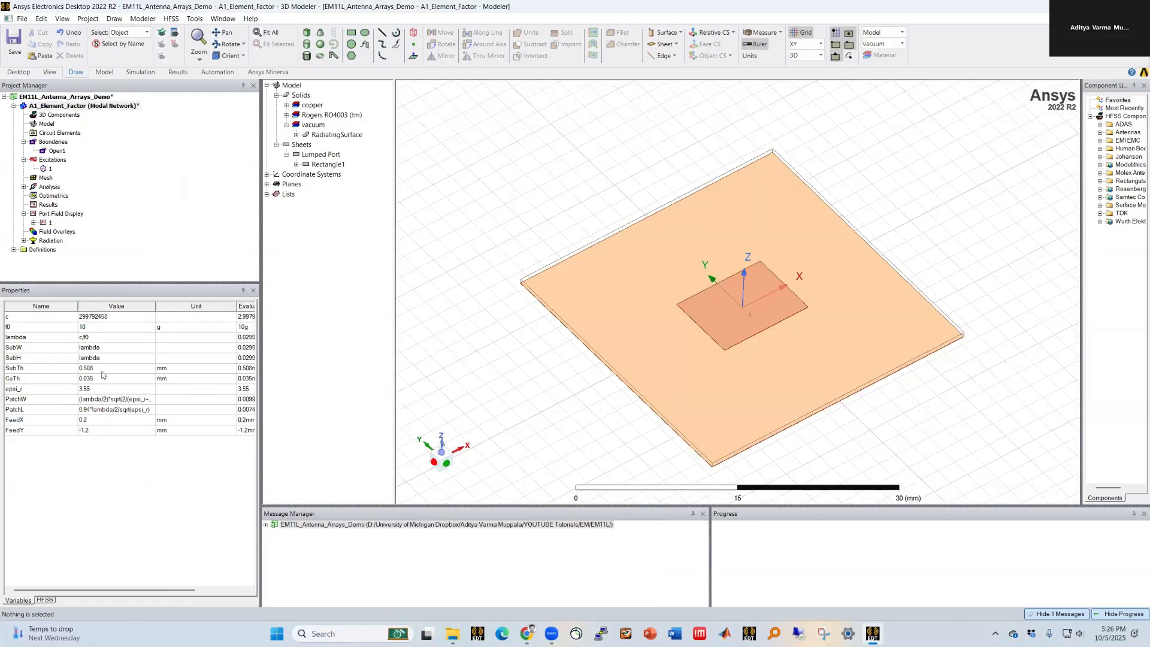
click(114, 347)
click(114, 348)
text(/2)
key(Tab)
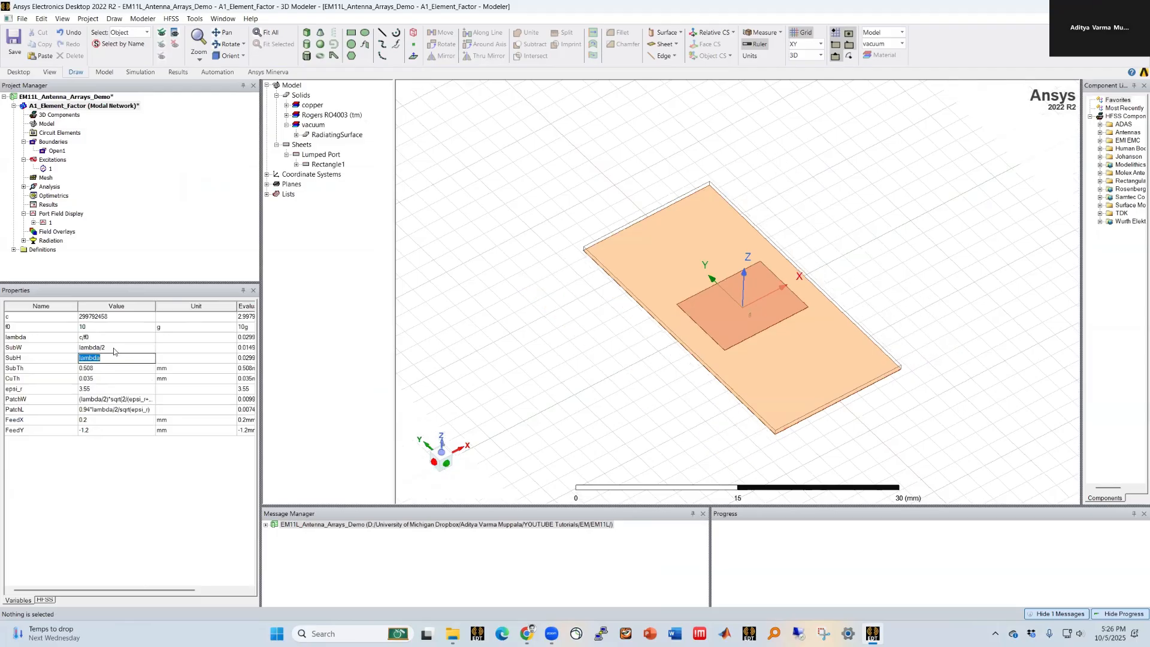
click(112, 358)
key(Tab)
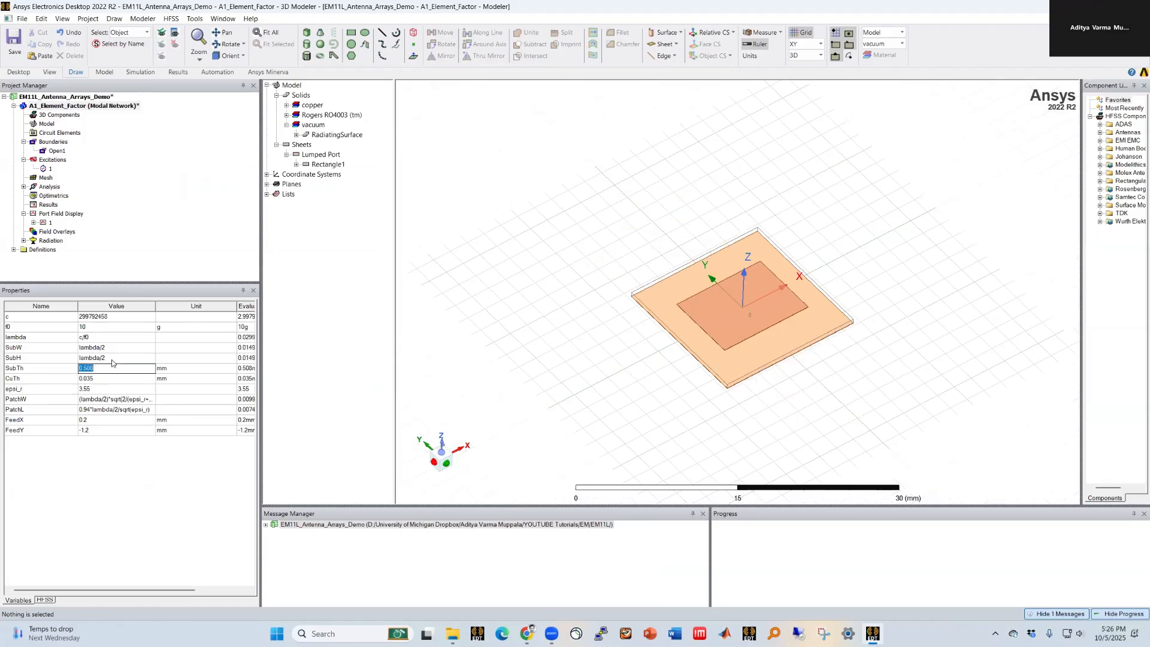
Step: Create a new variable spacing equal to lambda/2 and assign it to both SubW and SubH
click(112, 348)
text(spacinge)
key(BackSpace)
key(Return)
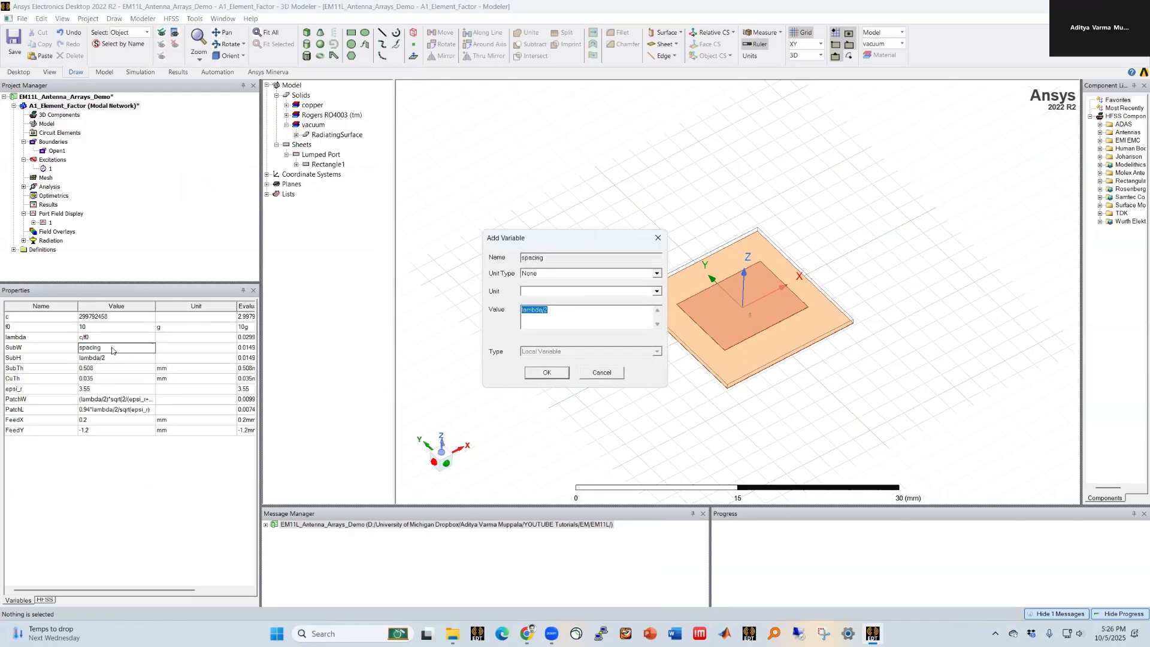
key(Return)
key(Down)
text(spa)
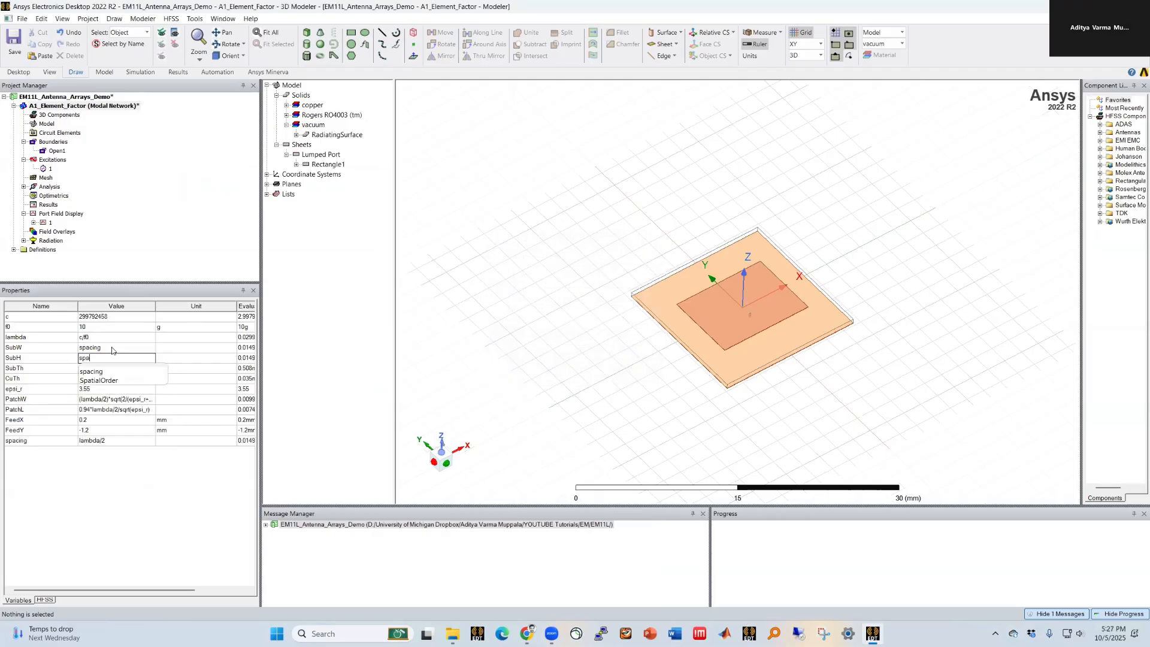
text(cing)
key(Return)
key(Down)
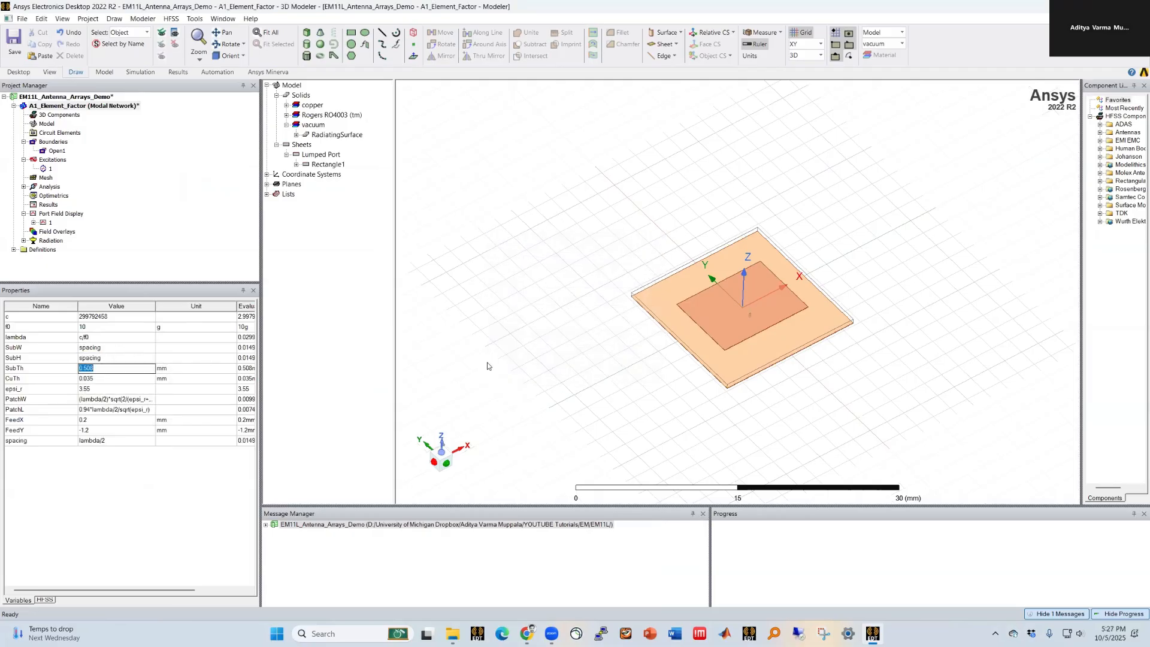
Step: Delete the RadiatingSurface air box from the model
click(655, 393)
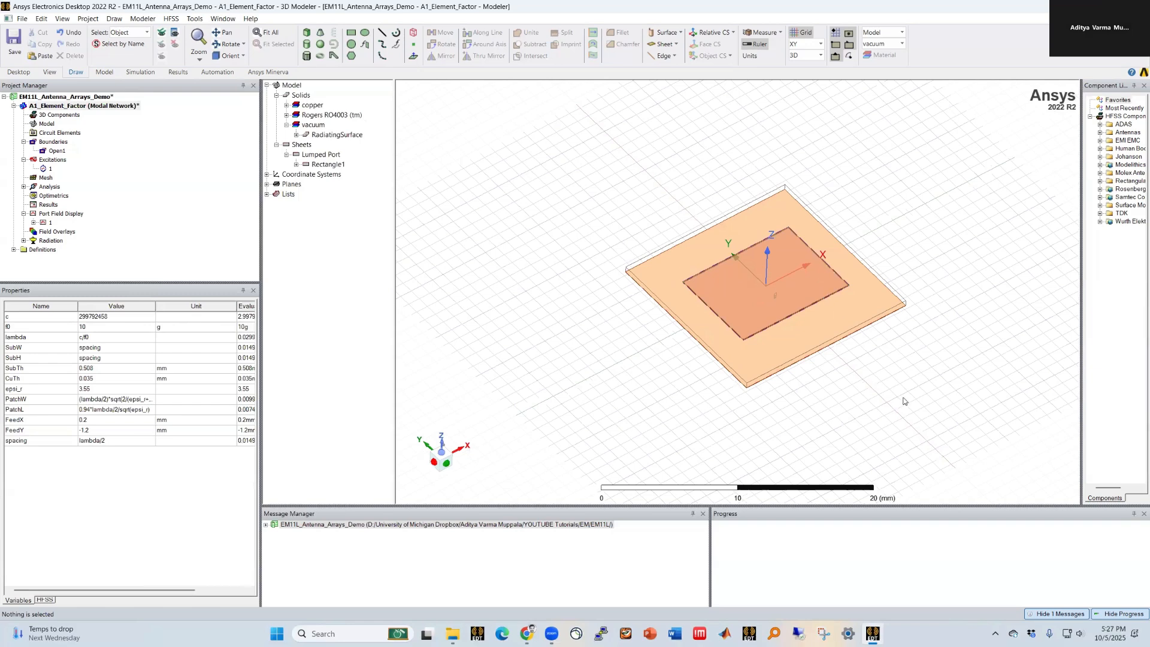
scroll(676, 445, up, 2)
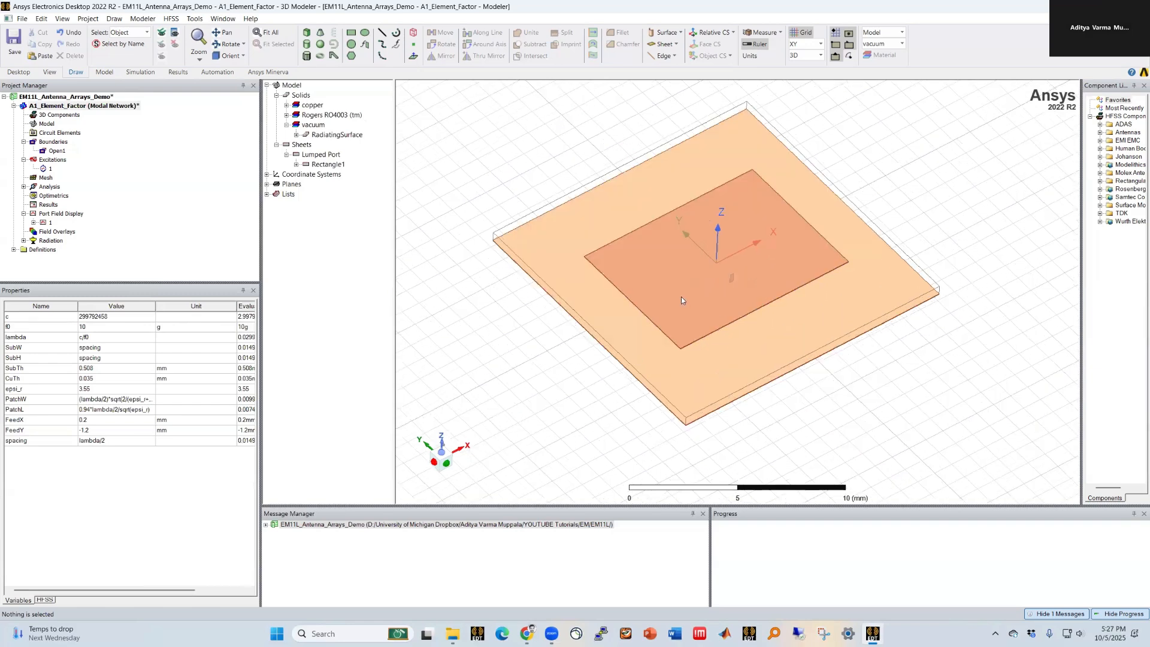
scroll(681, 297, down, 1)
middle_drag(763, 297, 765, 272)
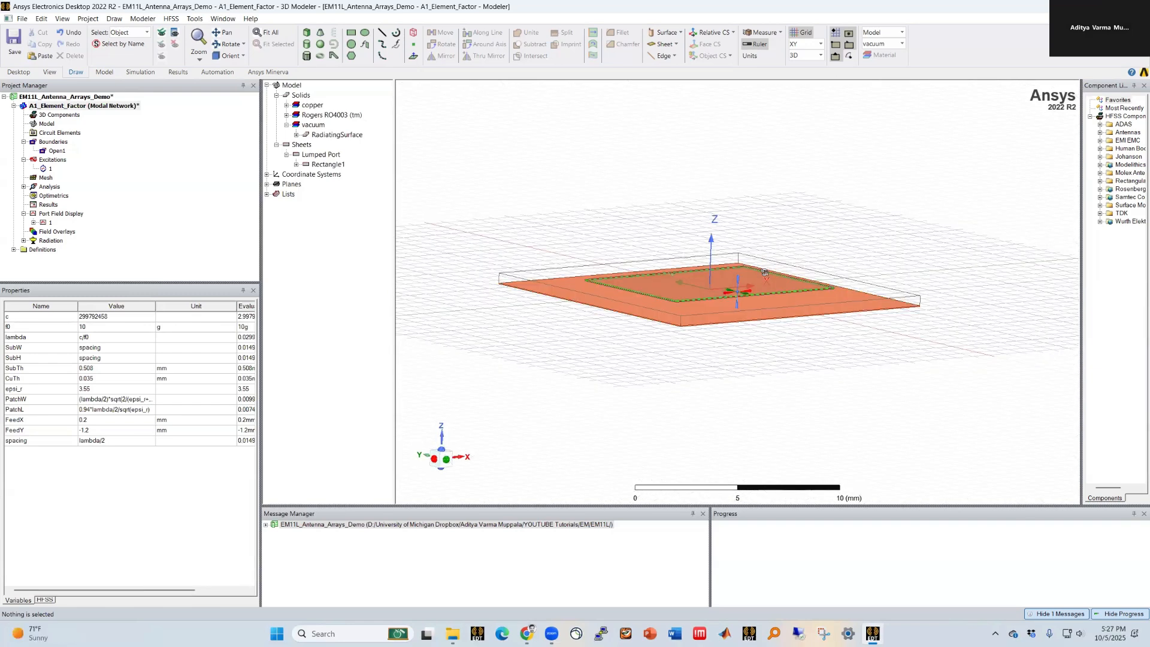
middle_drag(417, 142, 395, 182)
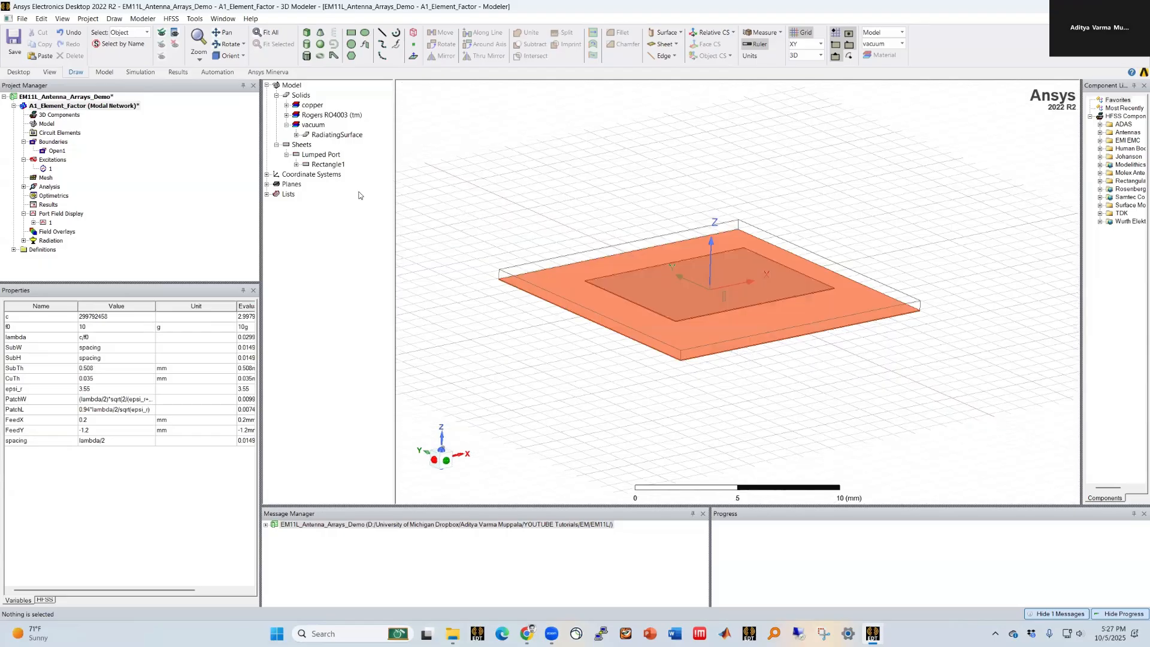
click(333, 135)
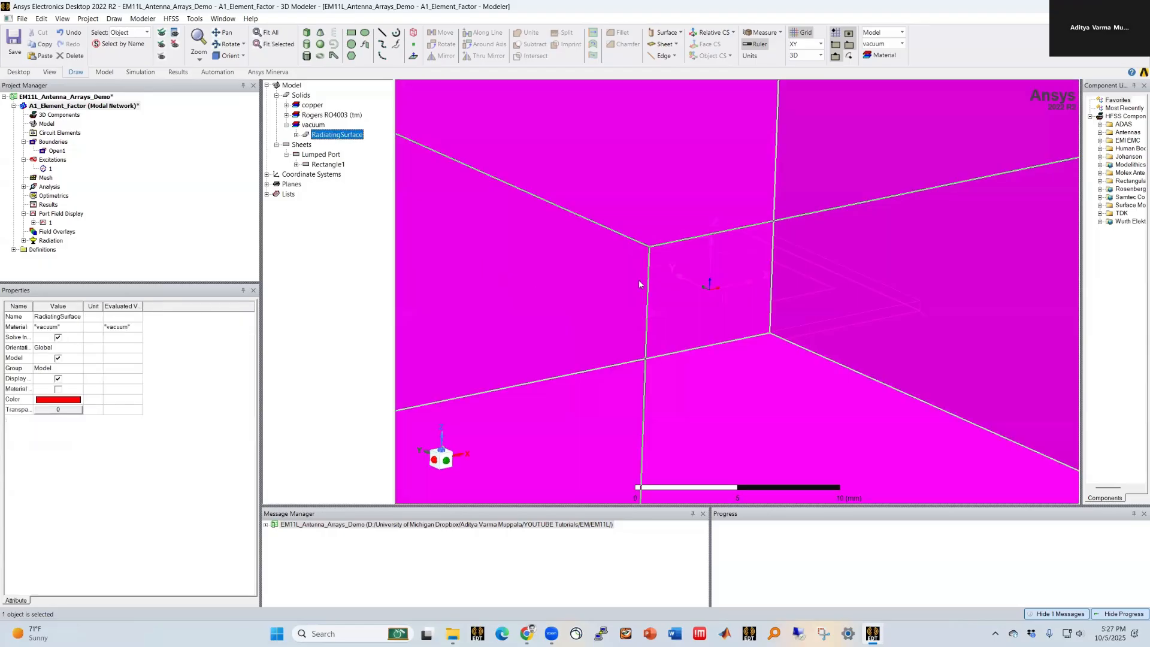
scroll(638, 283, down, 3)
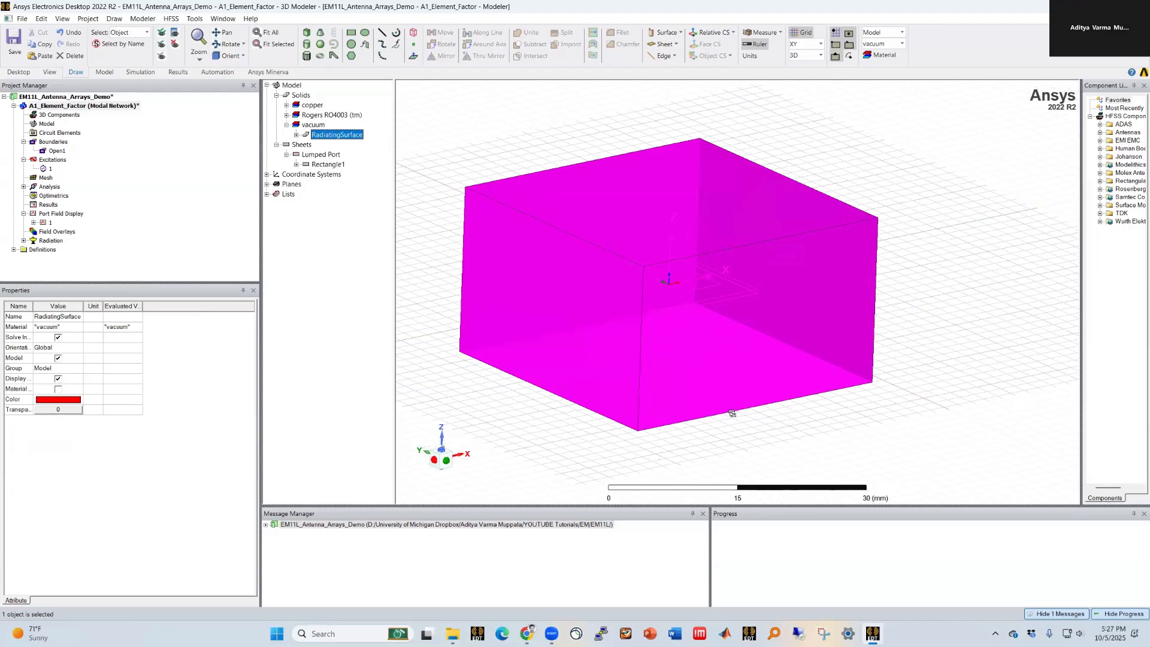
middle_drag(731, 414, 795, 421)
scroll(796, 421, down, 1)
scroll(593, 305, up, 1)
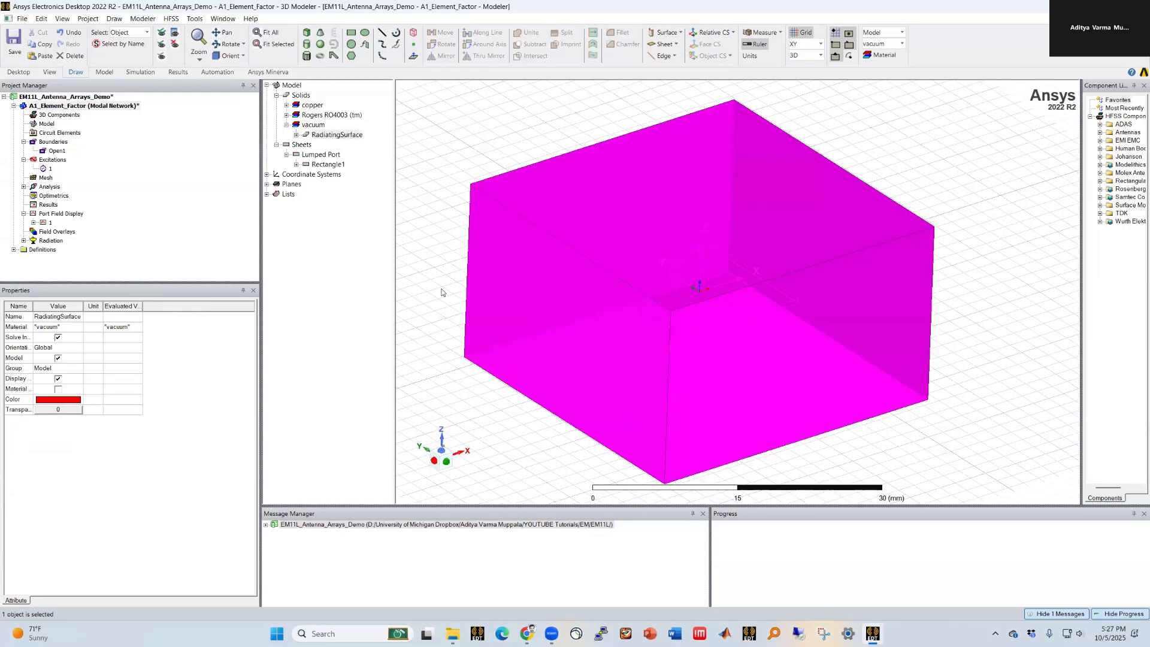
scroll(573, 446, up, 1)
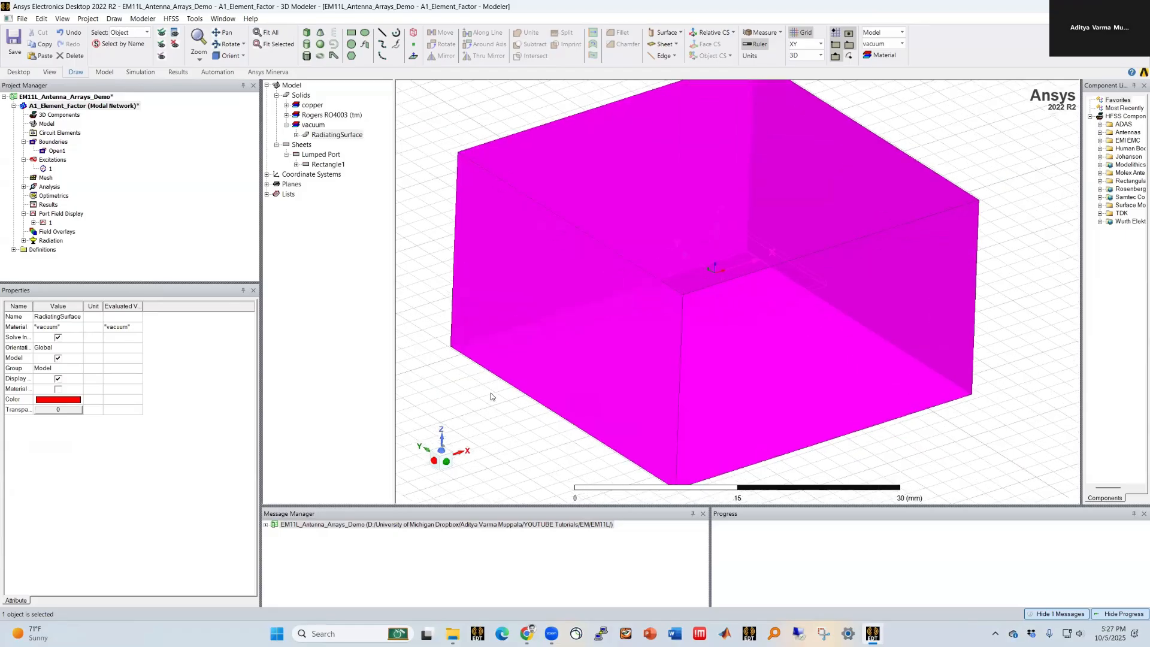
key(Delete)
scroll(782, 234, up, 1)
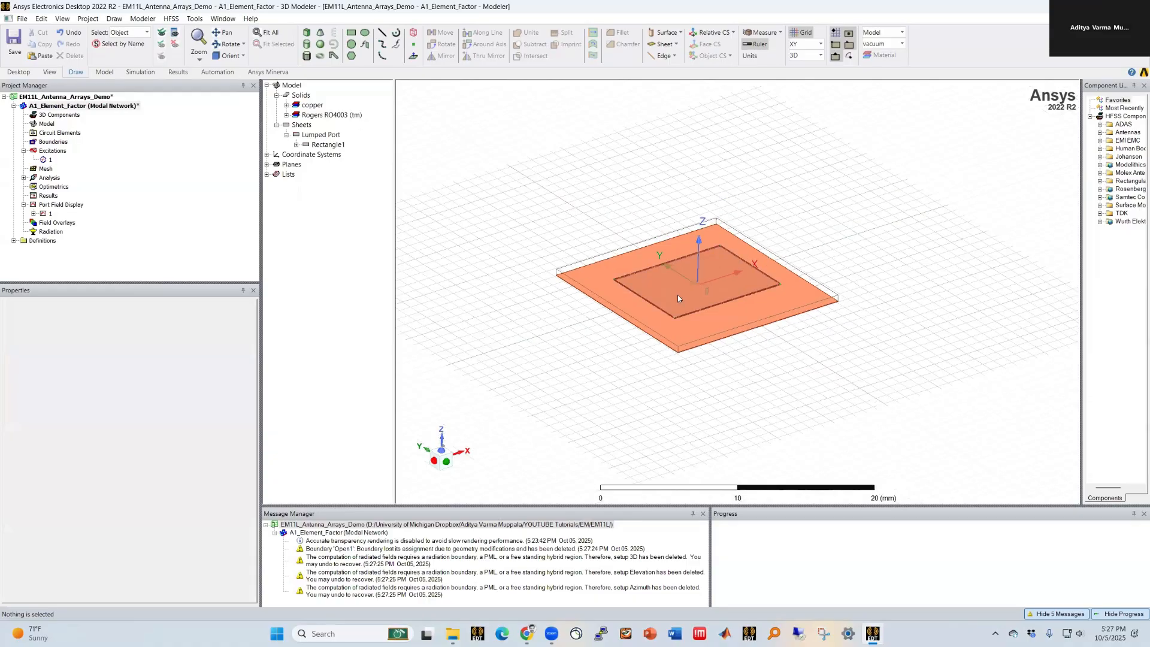
scroll(484, 524, up, 1)
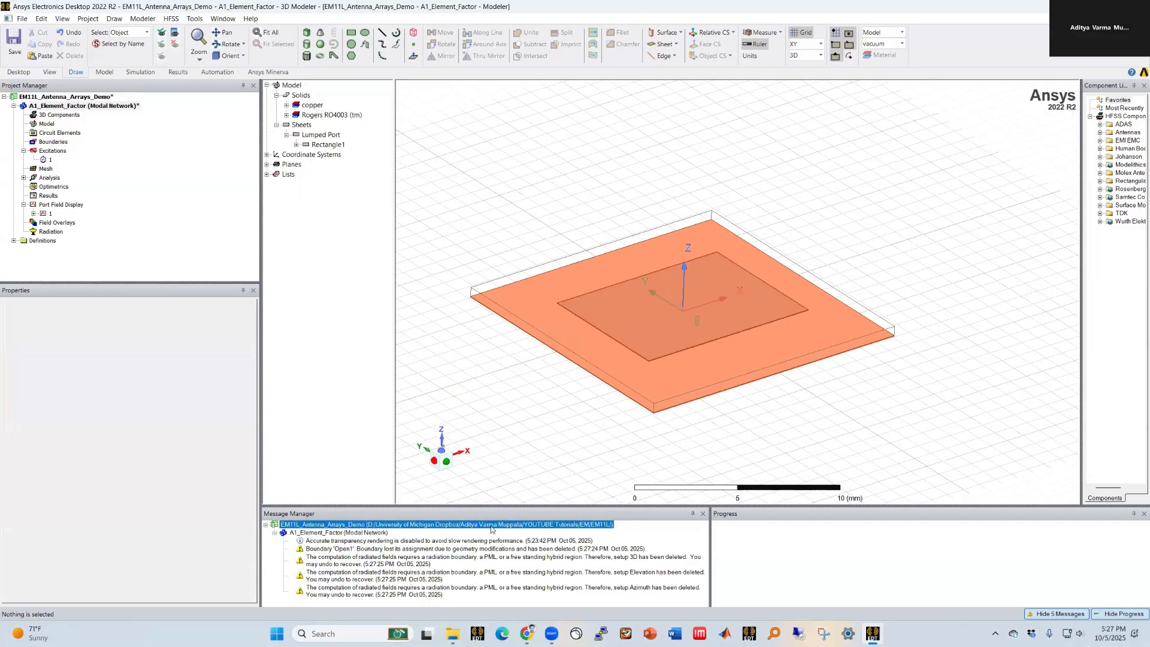
Step: Draw a vacuum box about 6 by 8 by 7 mm near the substrate
click(307, 33)
click(611, 254)
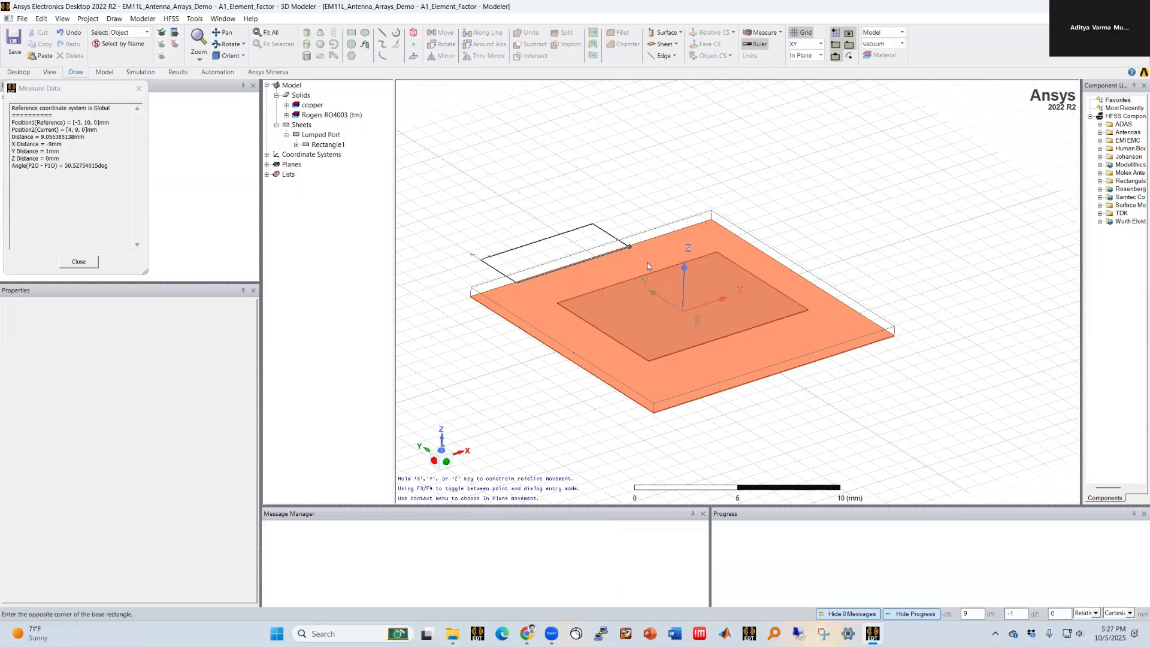
click(641, 178)
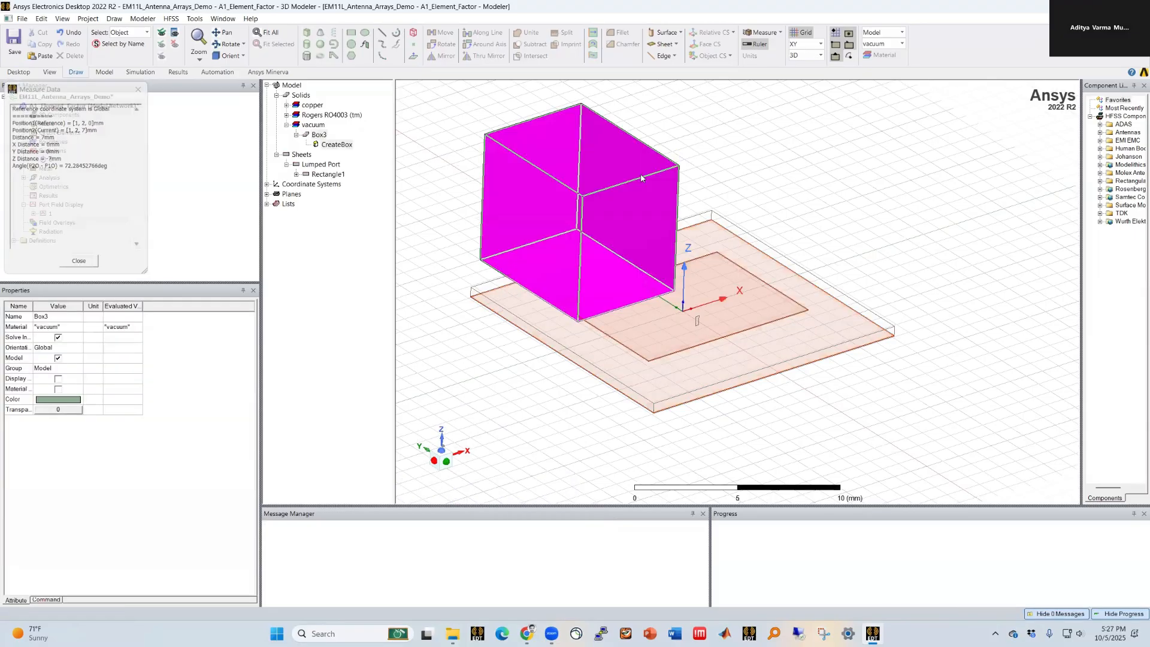
Step: Set the box's position to -SubW/2,-SubH/2,-SubTh/2-CuTh
click(335, 145)
double_click(337, 144)
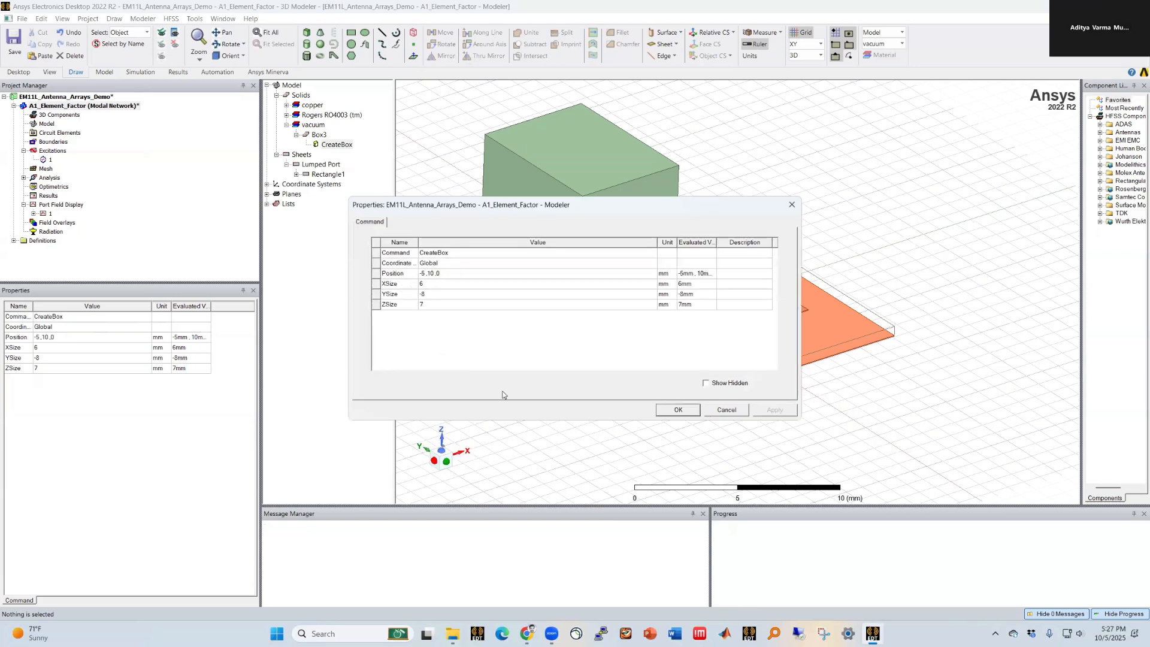
click(502, 273)
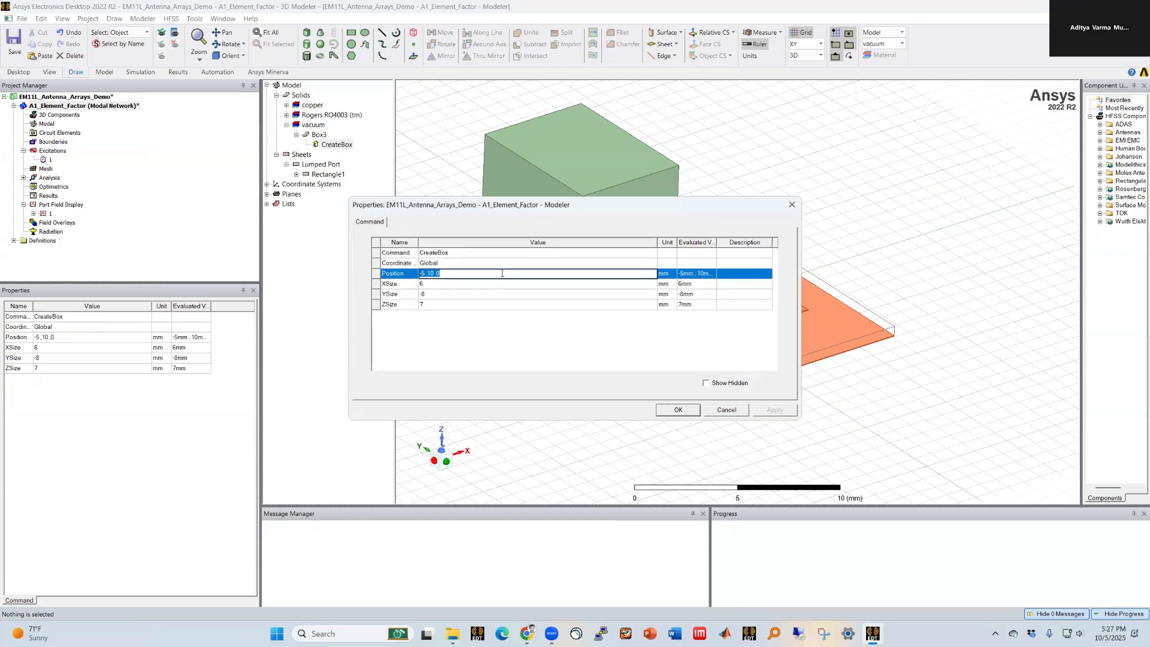
text(-S)
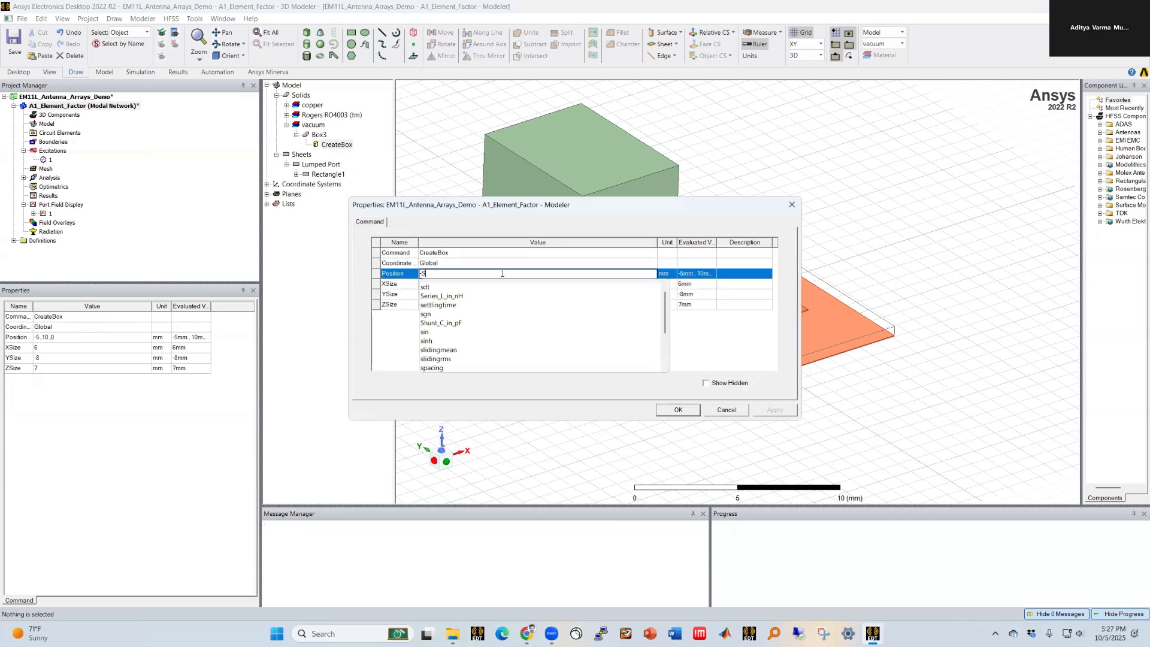
text(UbW/)
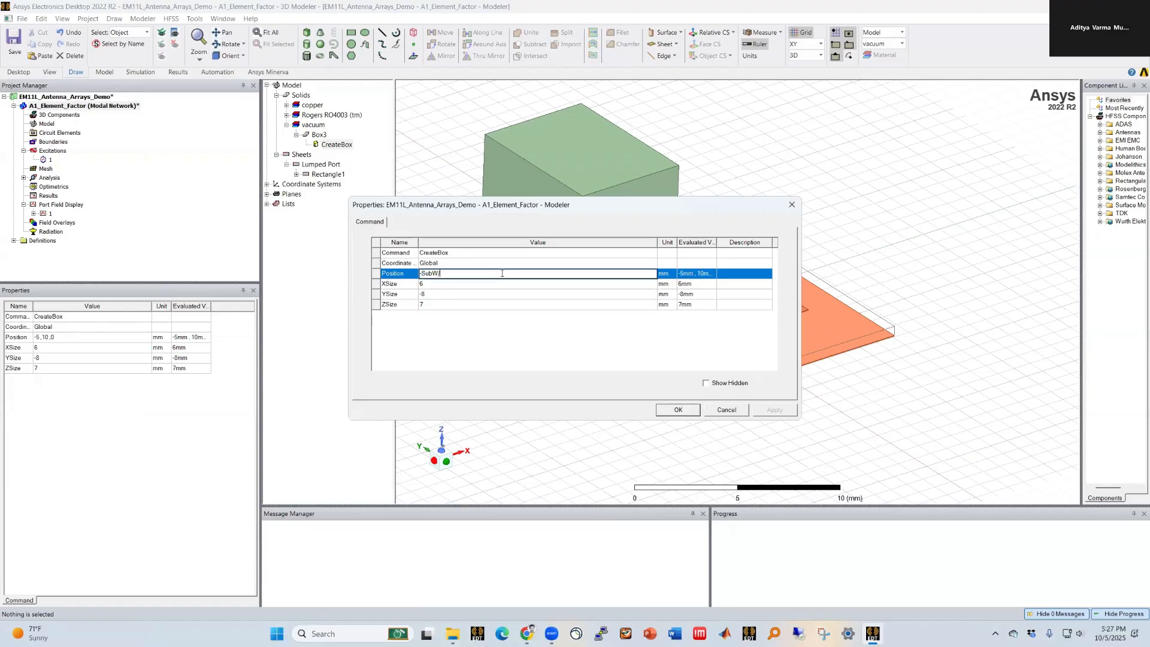
text(2,-Sub)
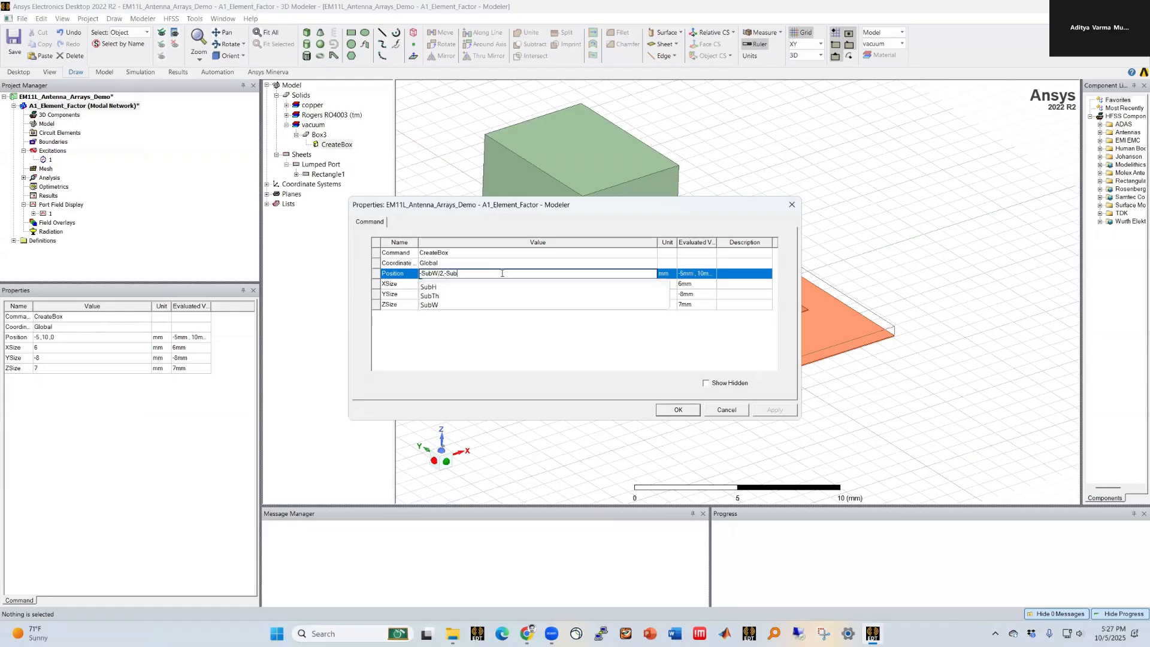
text(H/2,)
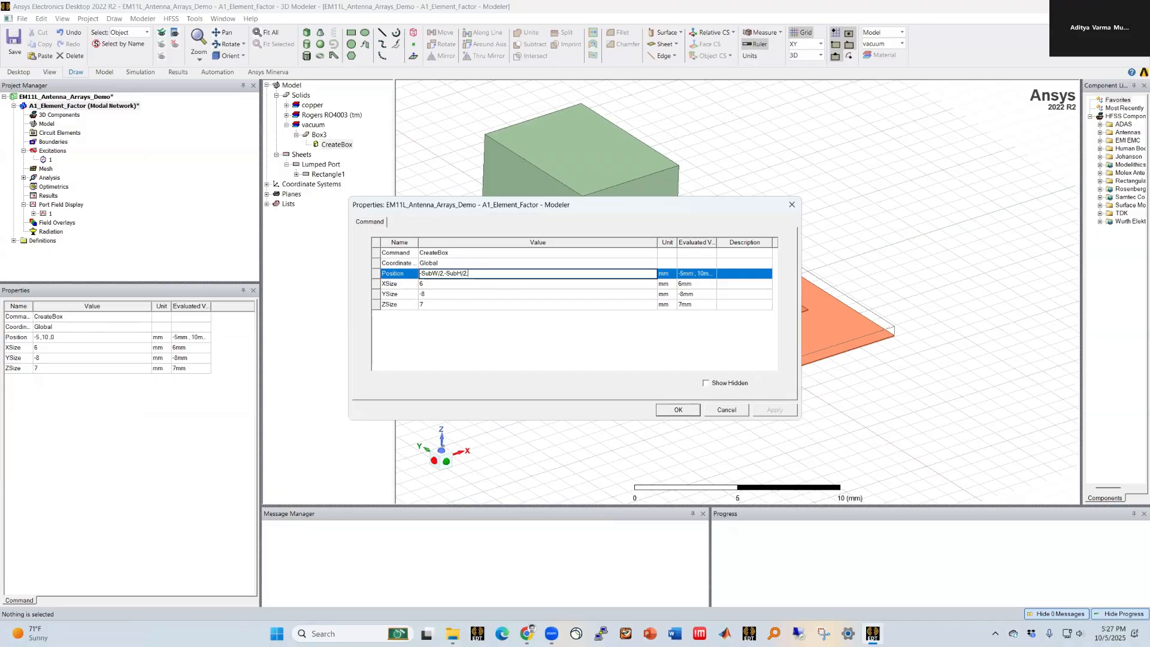
text(-SubTh)
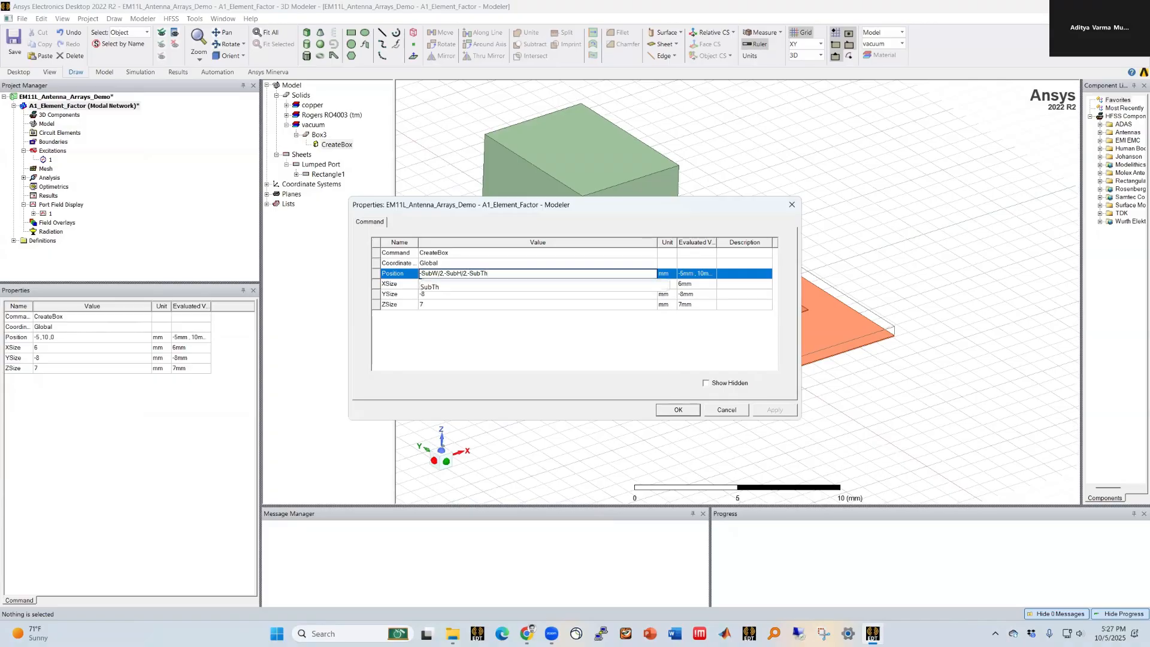
text(/2-CuTh)
key(Tab)
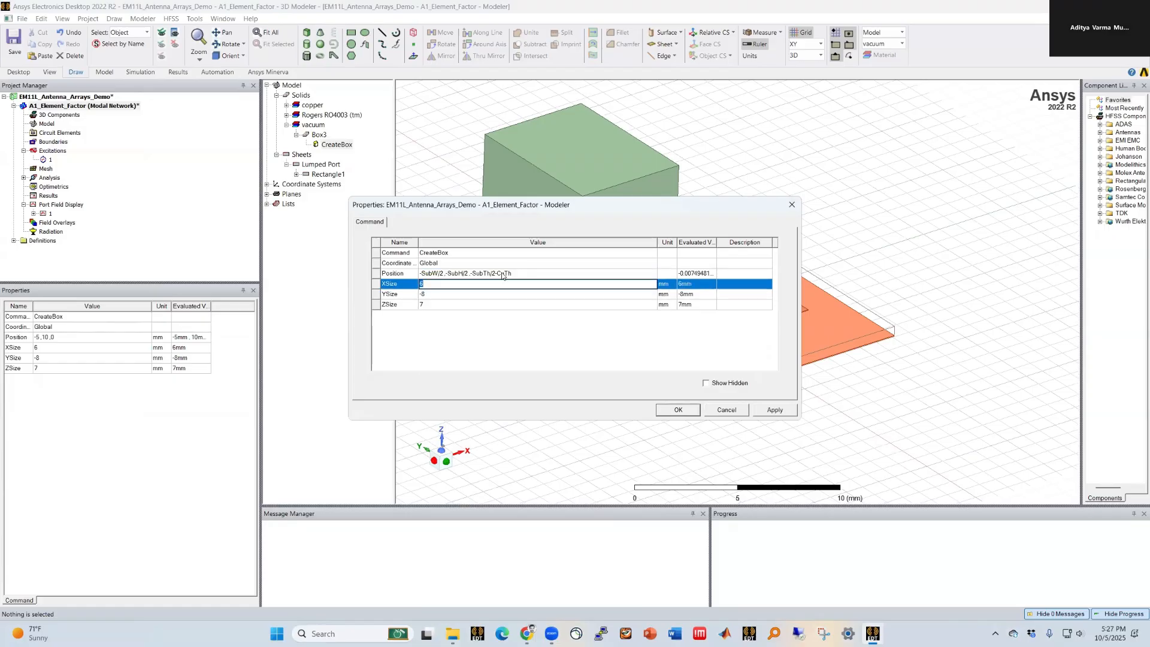
Step: Set the box's X size to SubW, Y size to SubH and Z size to lambda/2
text(SubW)
key(Tab)
text(S)
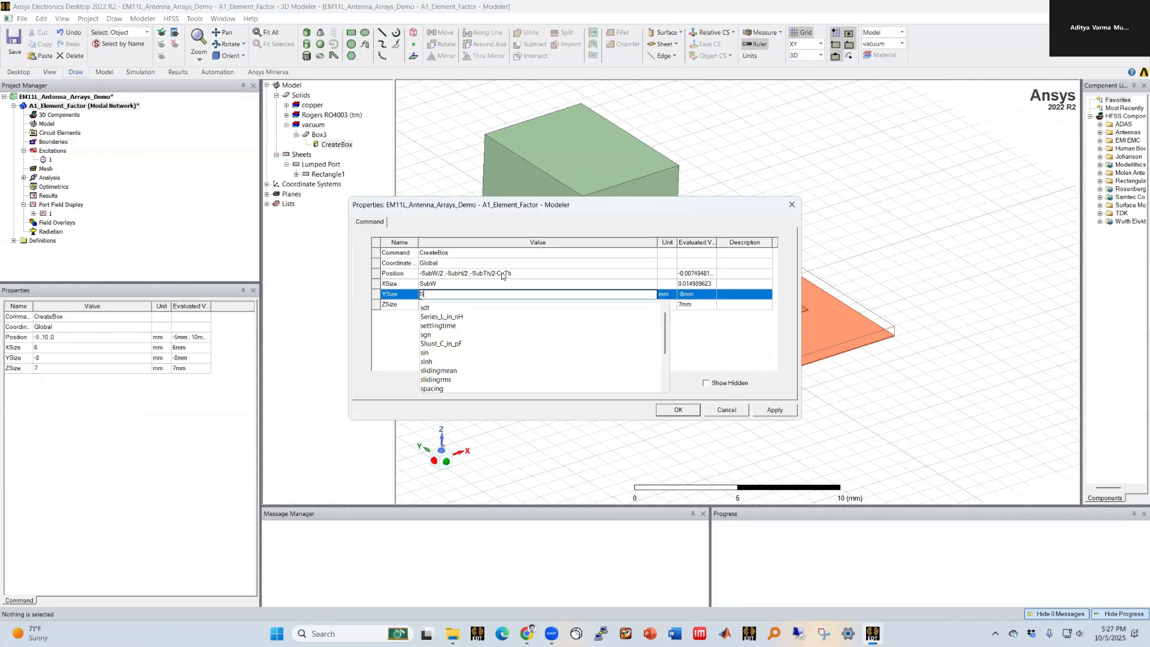
text(ubH)
key(Tab)
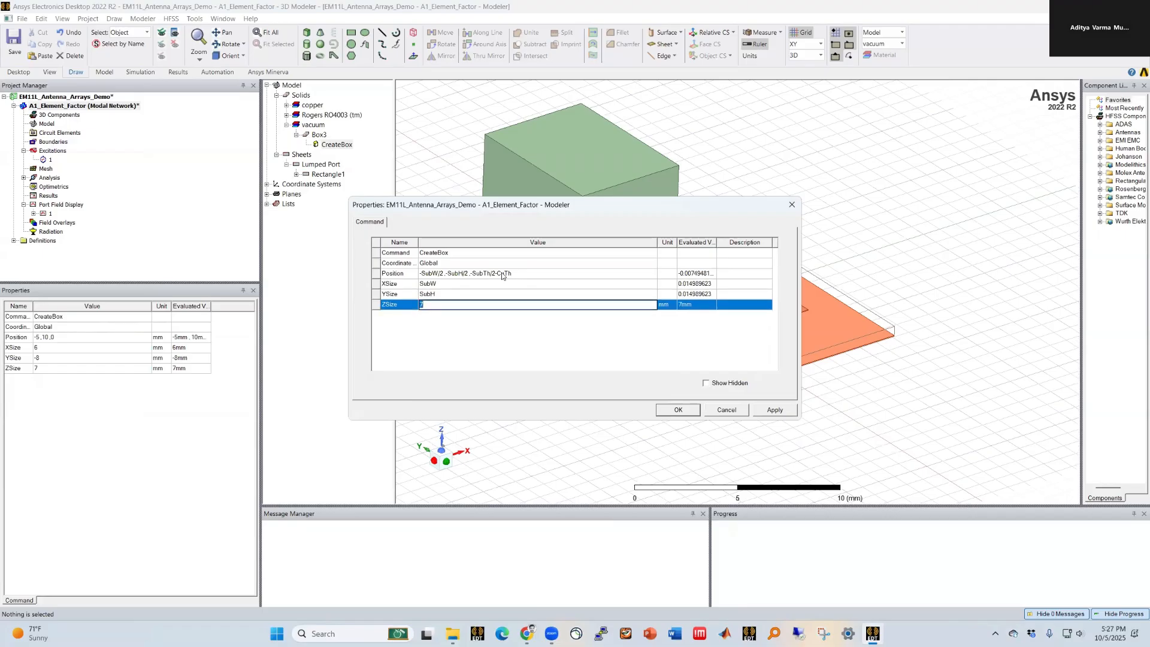
text(lambda/2)
key(Return)
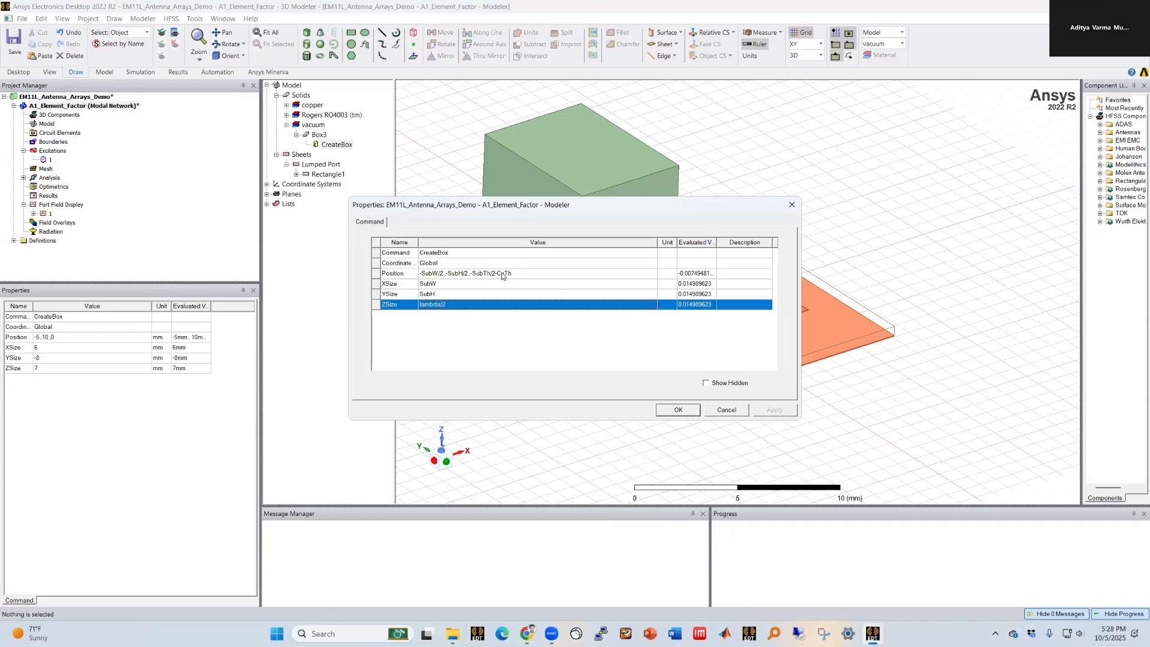
key(Return)
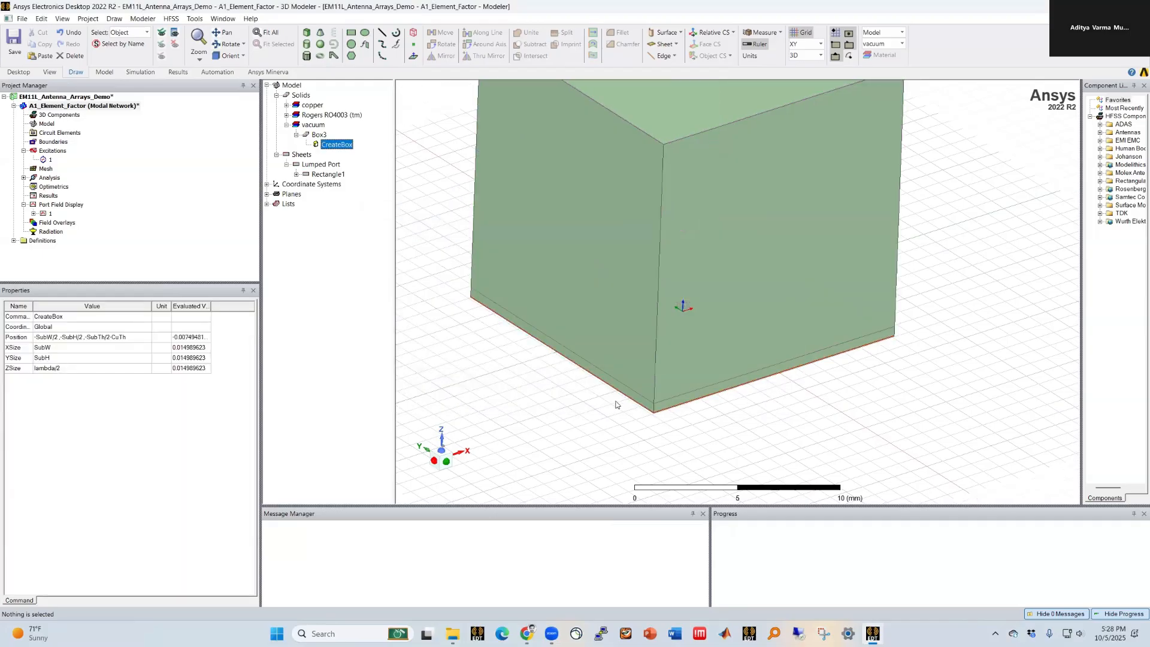
Step: Make the new vacuum box transparent
click(773, 436)
scroll(731, 443, down, 1)
click(707, 177)
scroll(707, 177, down, 2)
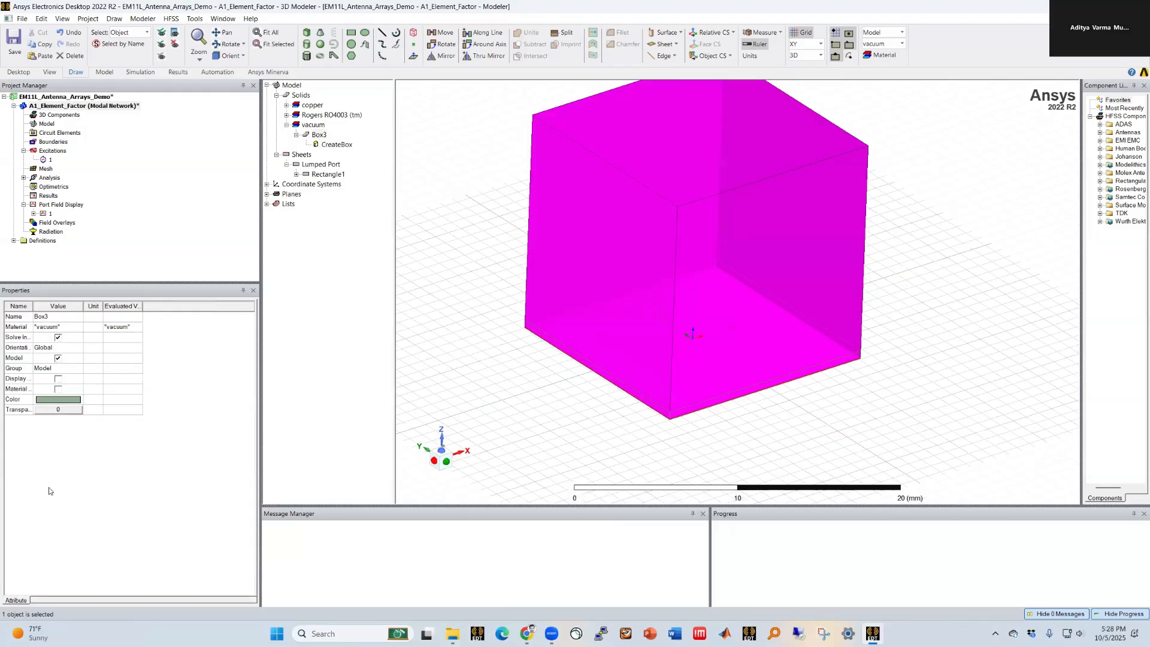
click(46, 410)
drag(511, 306, 614, 311)
click(543, 334)
click(563, 448)
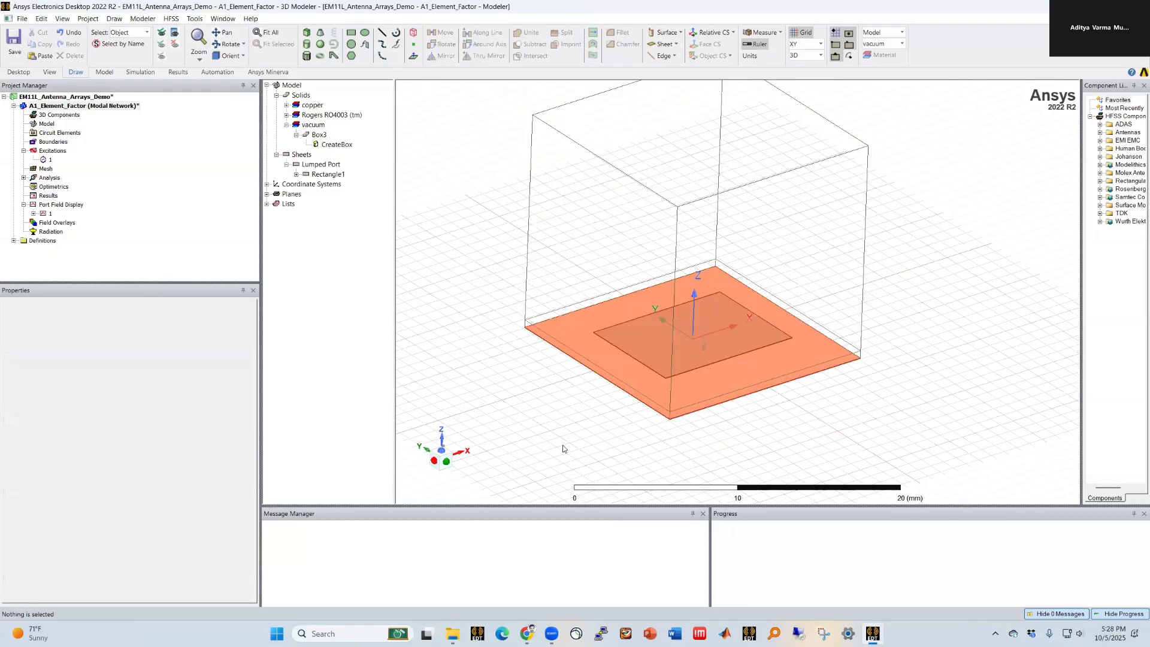
Step: Inspect the transparent air box enclosing the patch from several angles
scroll(631, 456, down, 1)
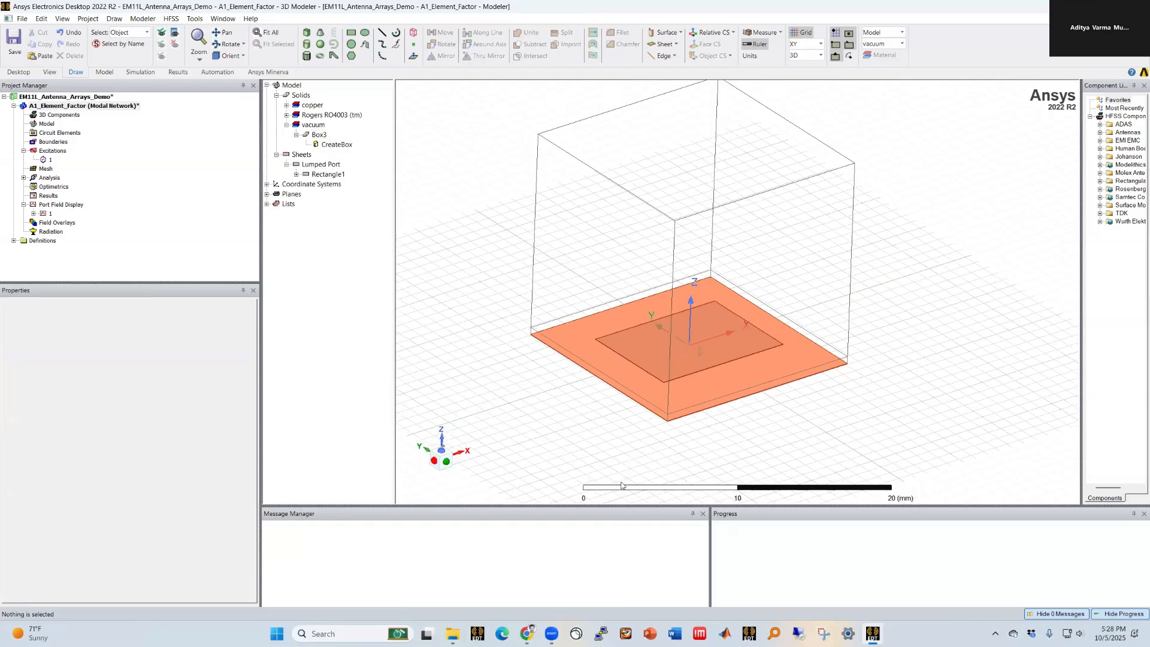
scroll(620, 482, down, 3)
scroll(697, 259, up, 4)
scroll(678, 451, down, 1)
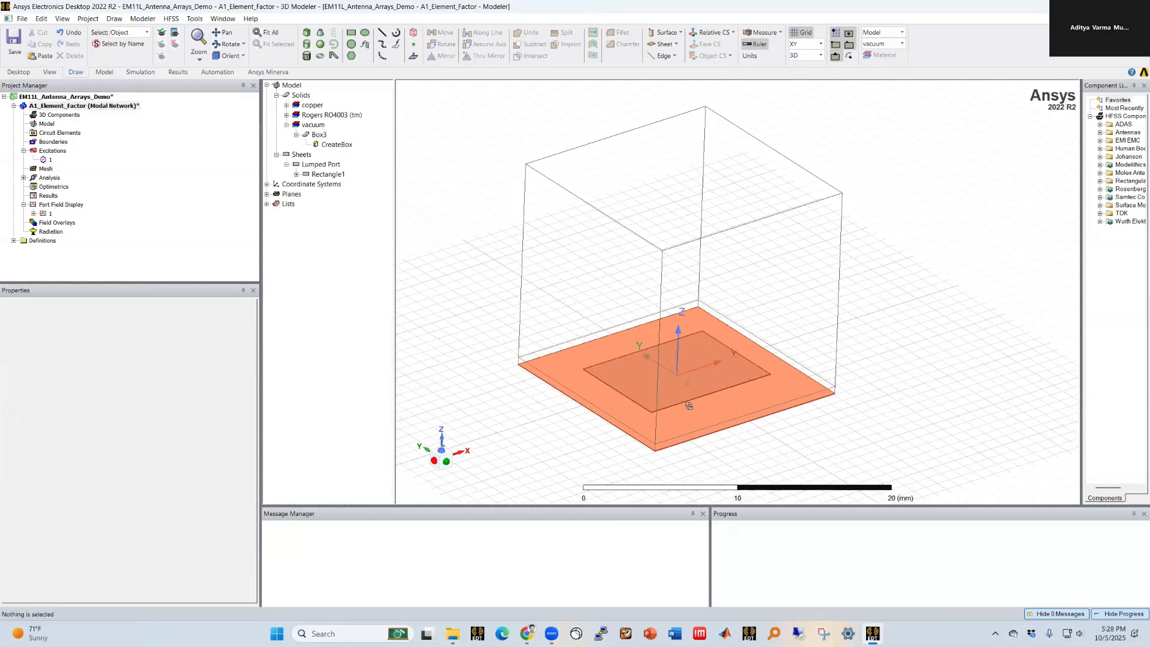
middle_drag(640, 533, 640, 626)
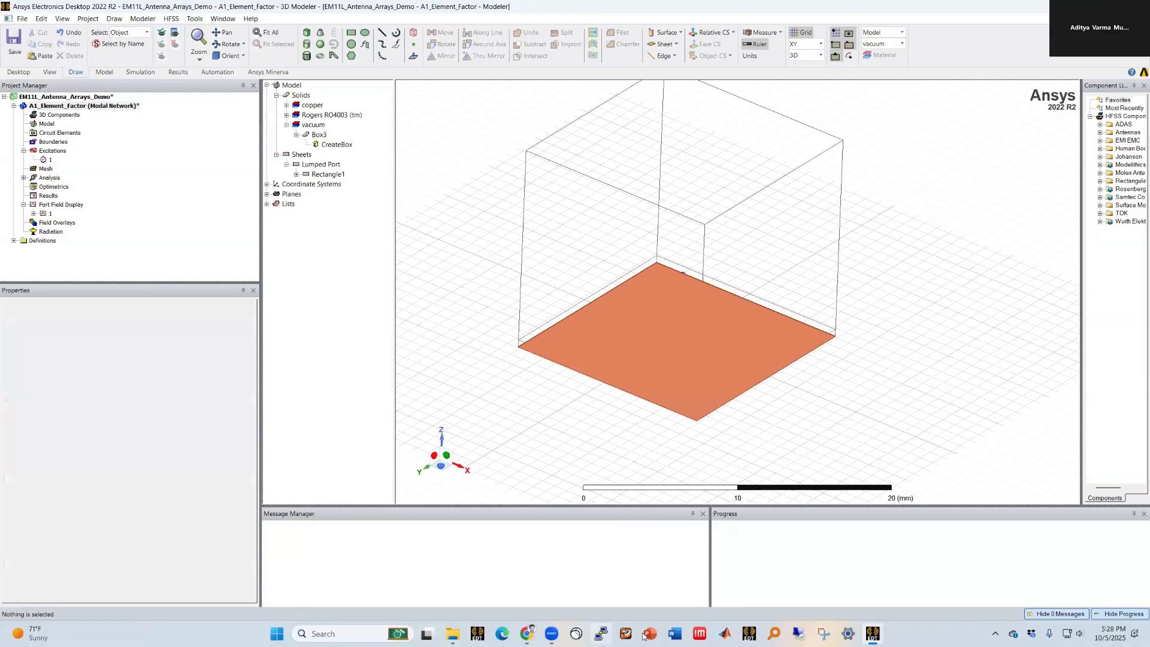
middle_drag(691, 359, 688, 398)
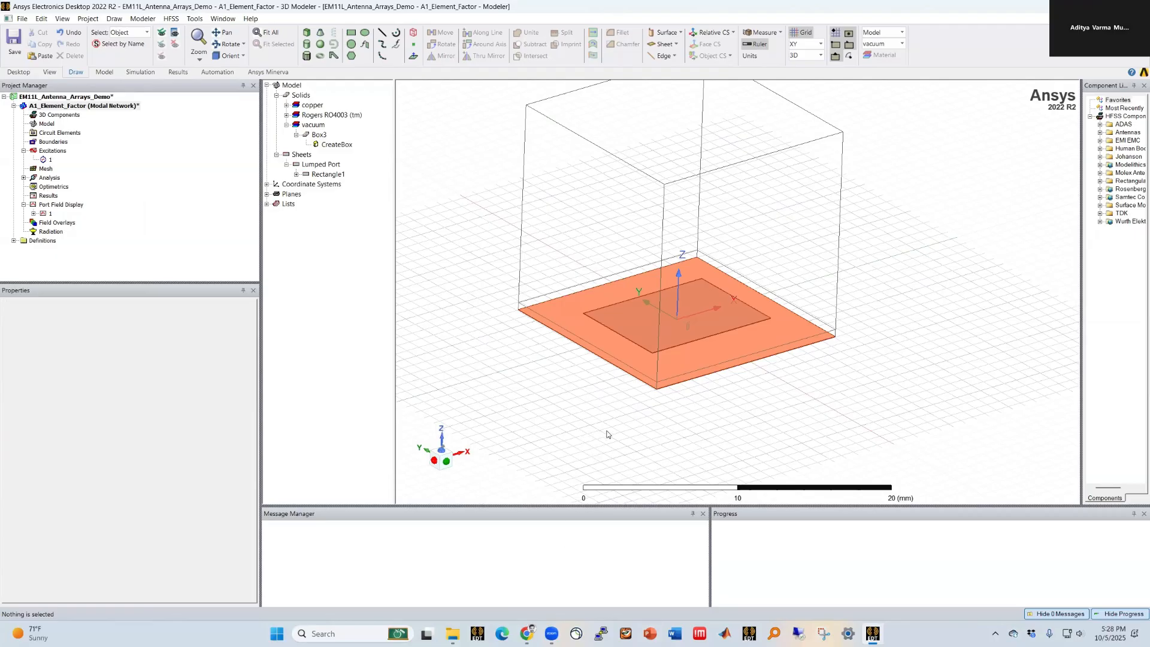
scroll(695, 406, down, 4)
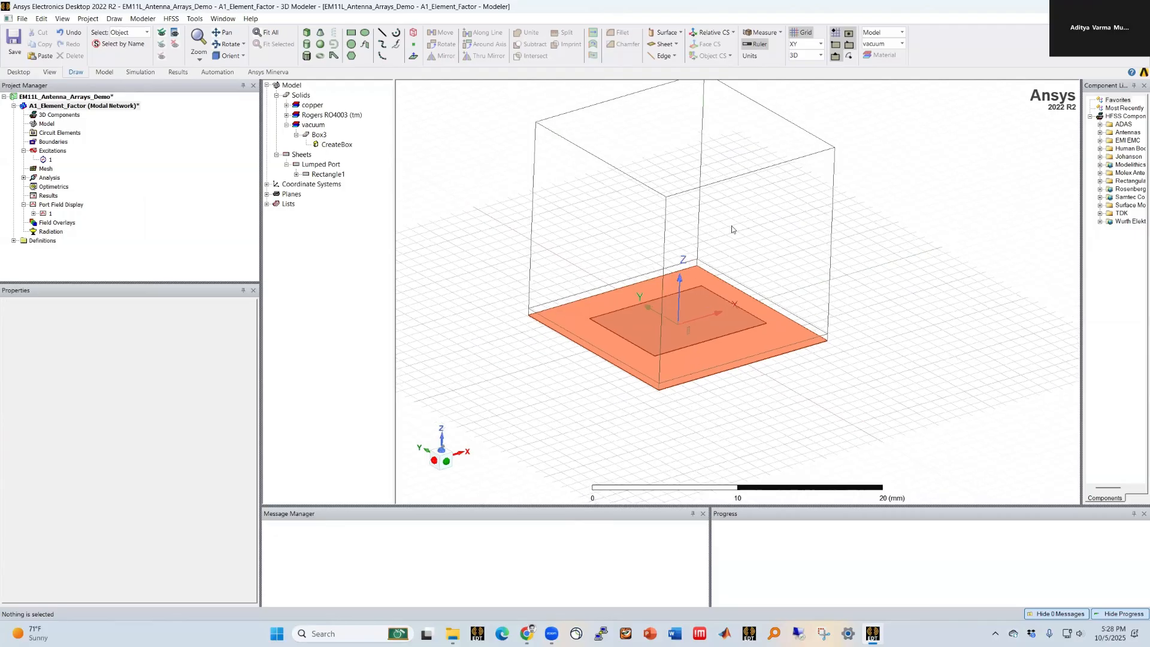
scroll(731, 232, up, 4)
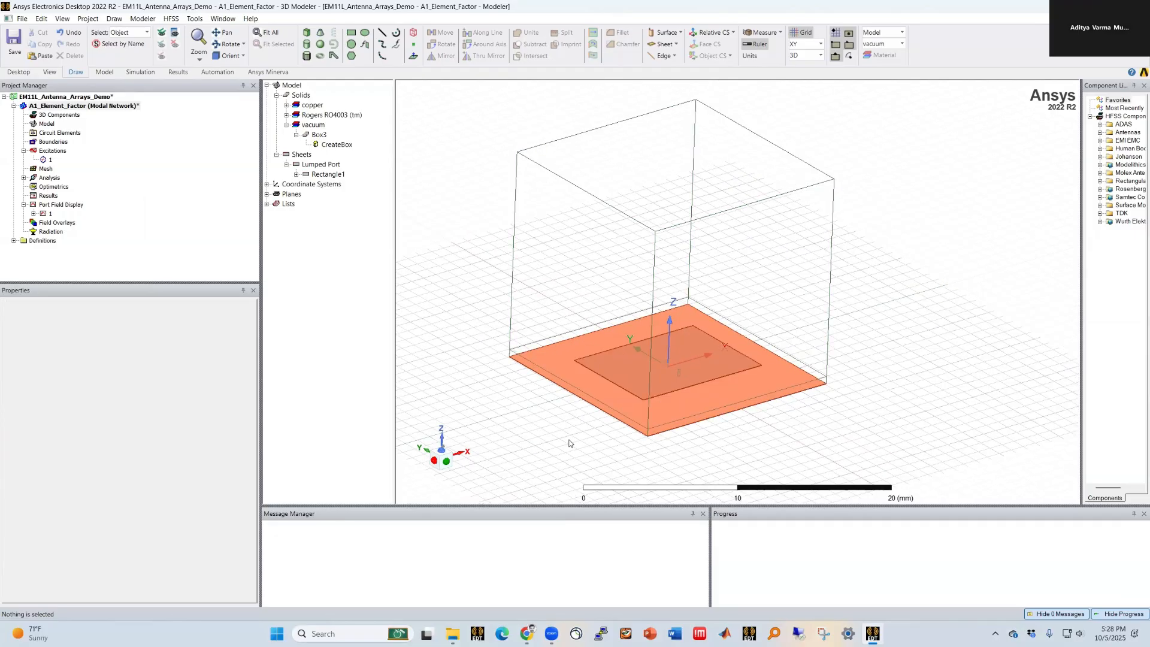
Step: Assign a lattice pair boundary to two opposite side faces of the air box, setting the Phi scan angle to a new variable ph_phase
key(f)
click(589, 258)
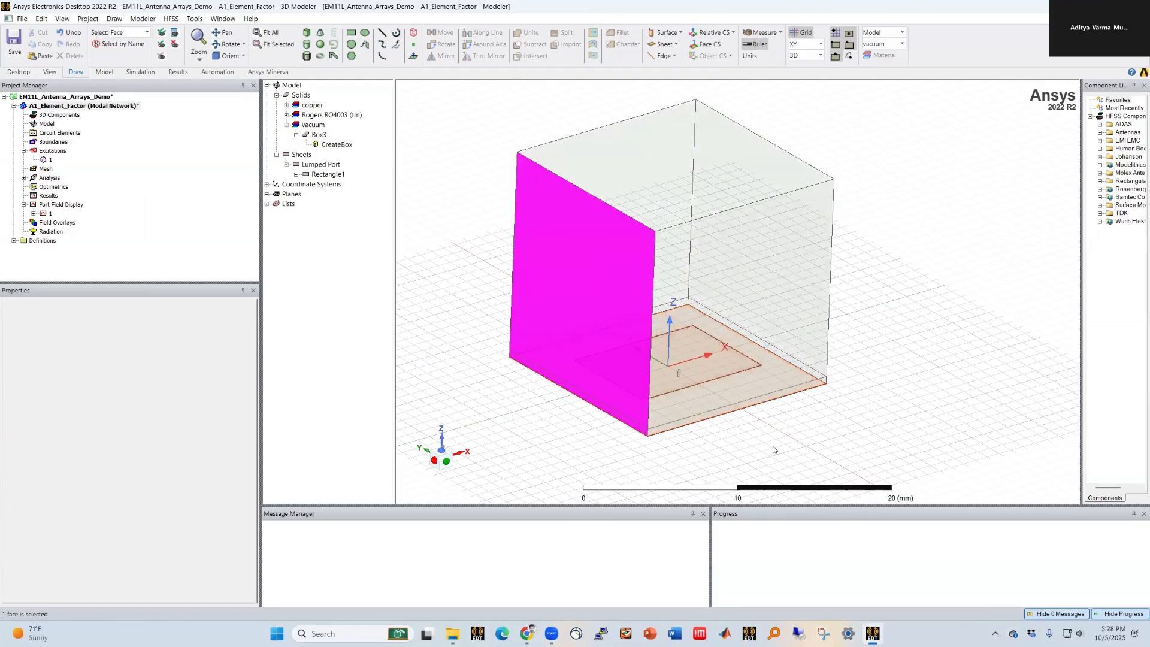
middle_drag(692, 343, 626, 330)
ctrl+click(802, 276)
middle_drag(802, 275, 726, 311)
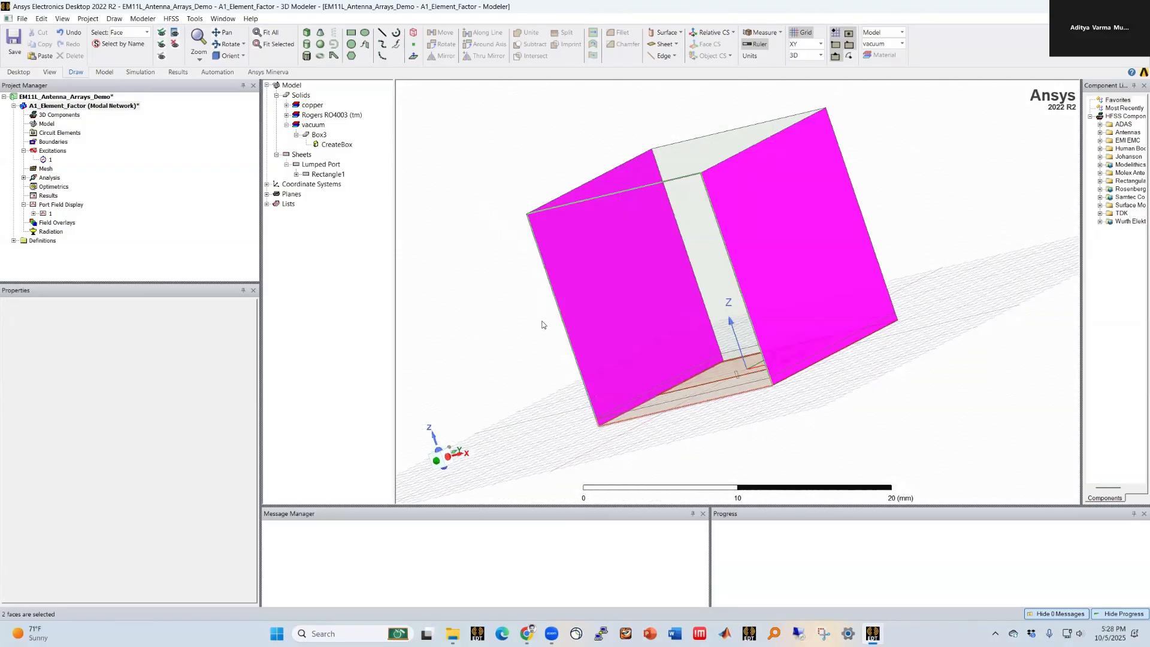
middle_drag(543, 301, 543, 325)
right_click(487, 211)
mouse_move(555, 434)
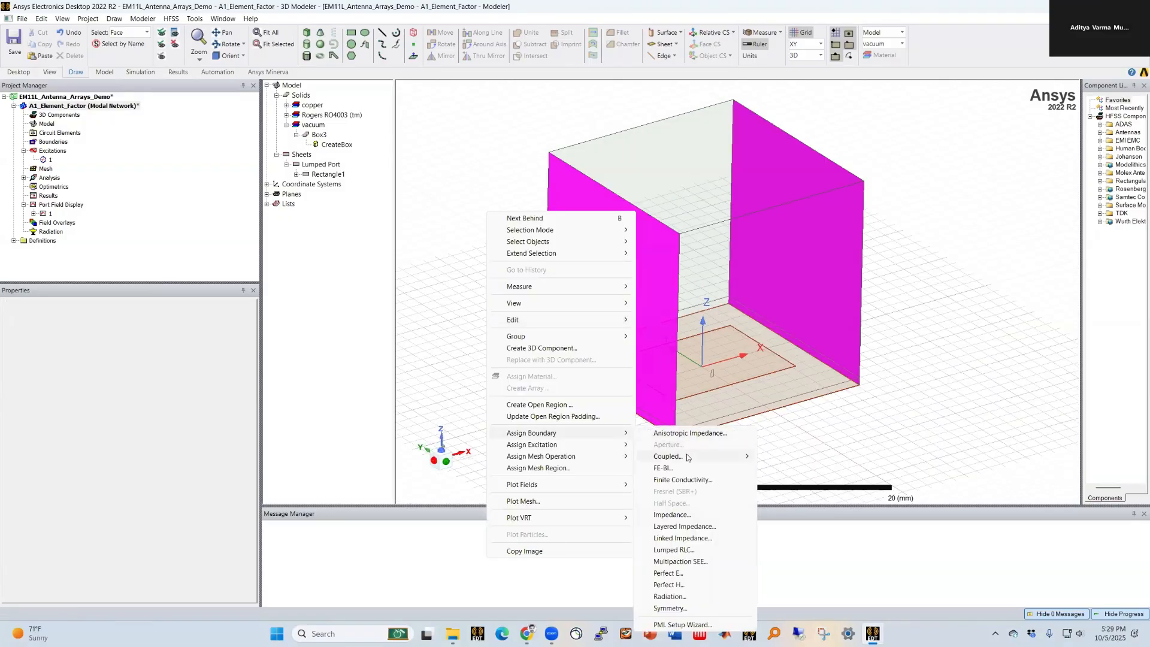
mouse_move(687, 458)
click(790, 479)
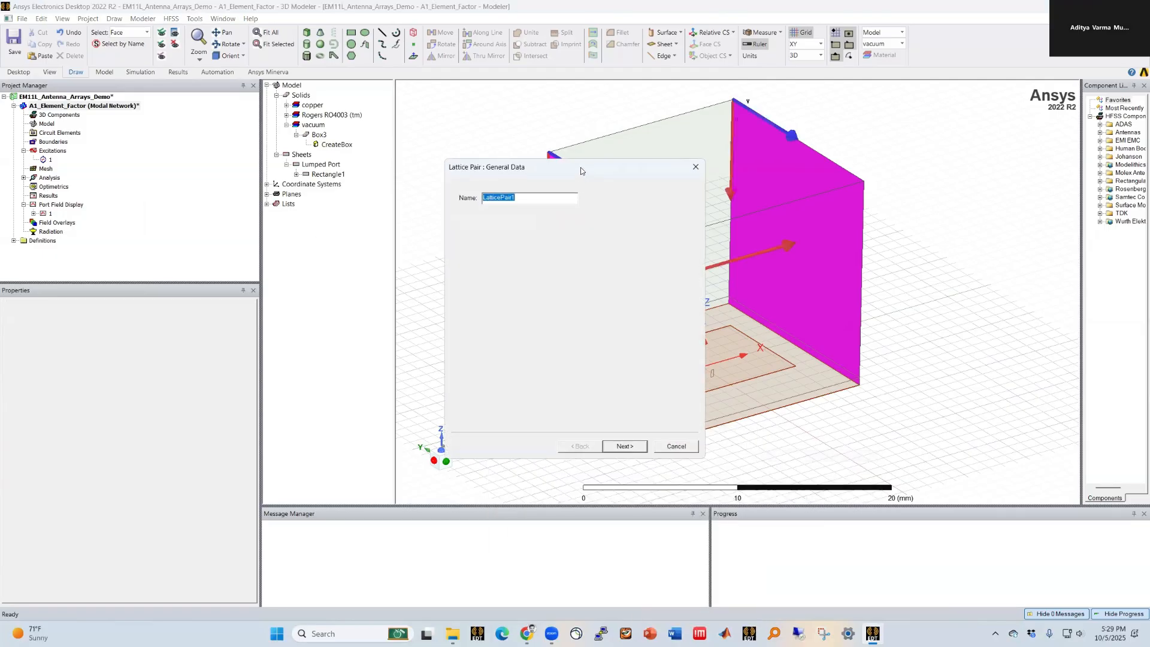
drag(568, 167, 361, 150)
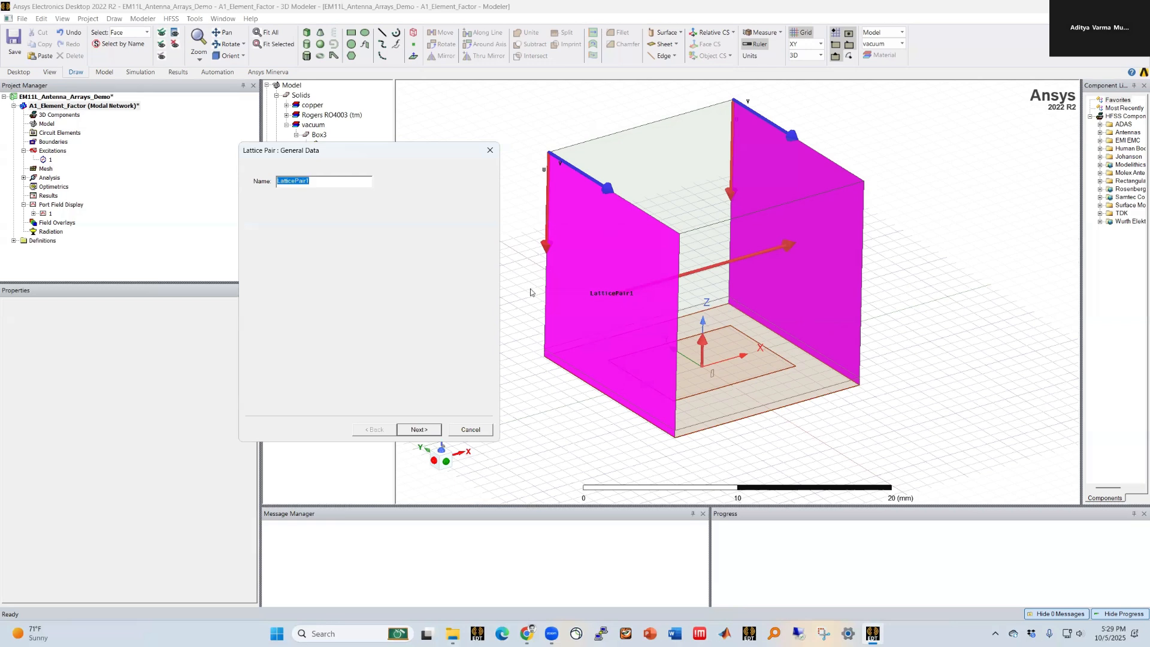
click(423, 430)
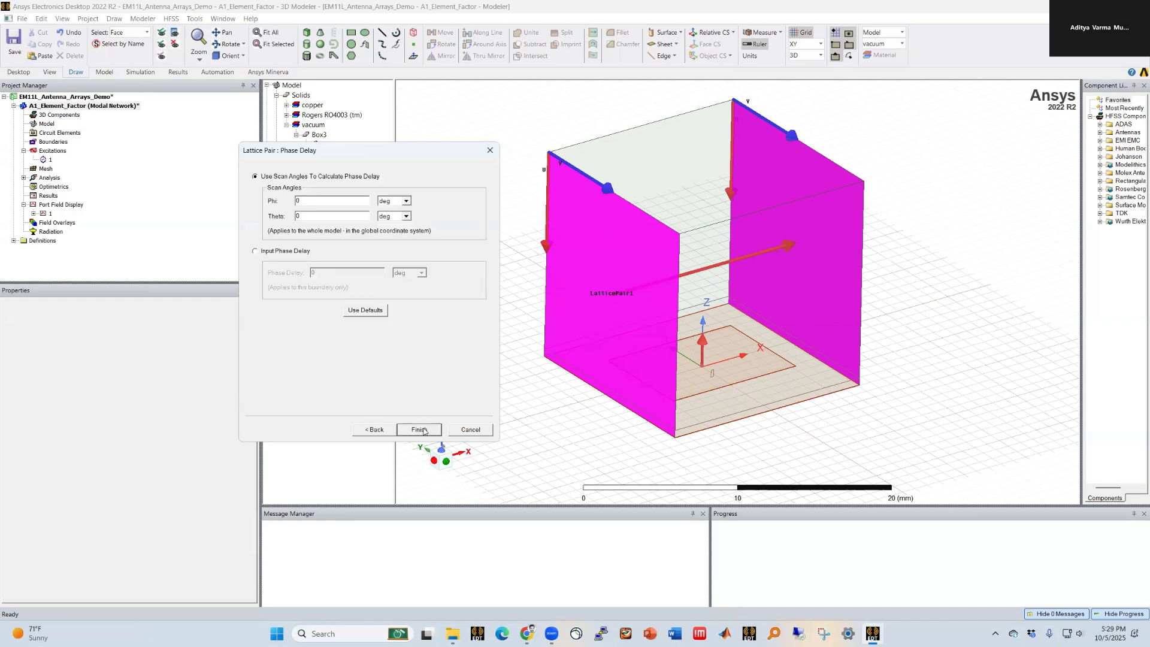
double_click(306, 201)
text(ase)
key(Tab)
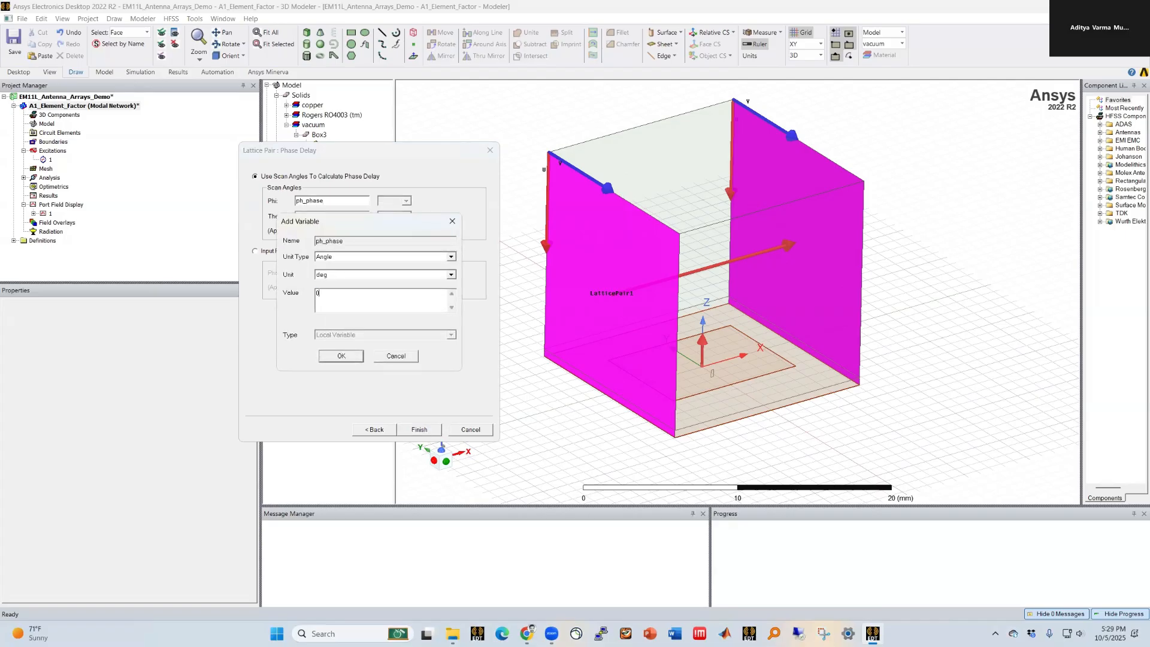
key(Return)
key(Return)
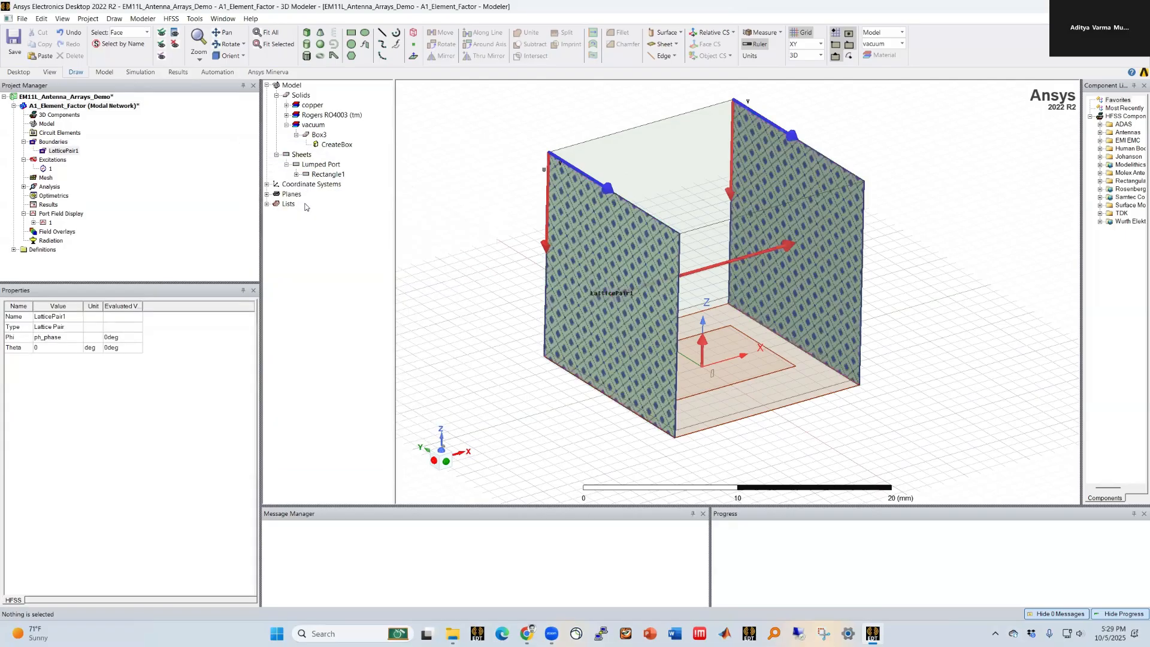
Step: Edit LatticePair1 to set its Theta scan angle to a new variable th_phase
double_click(63, 151)
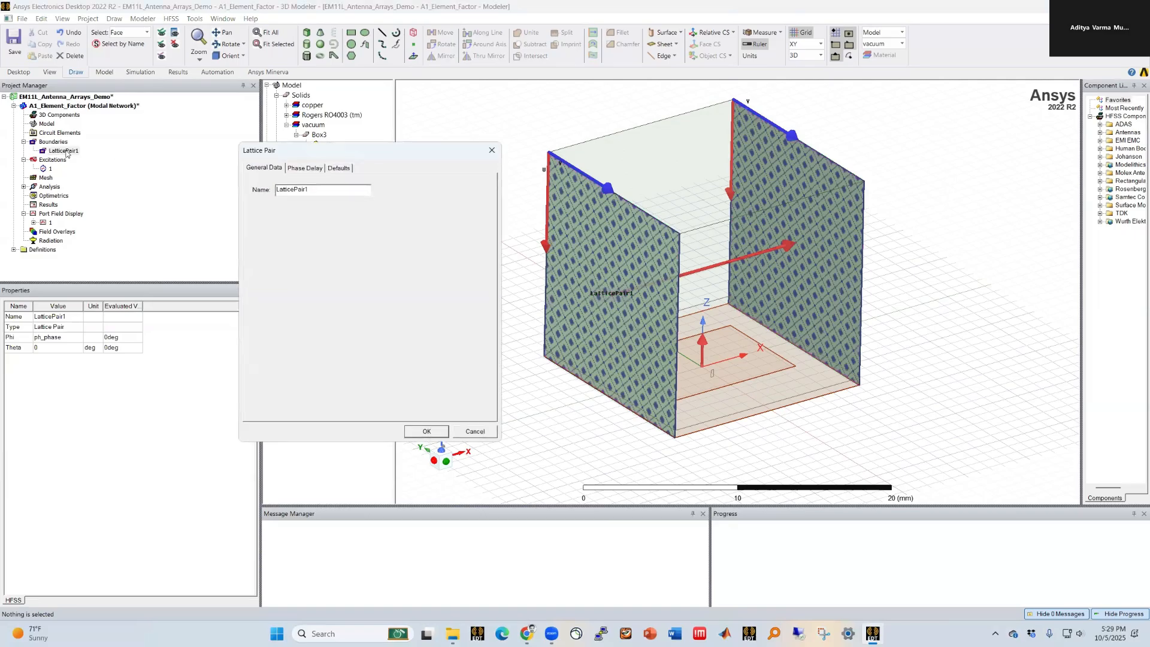
click(305, 167)
double_click(312, 226)
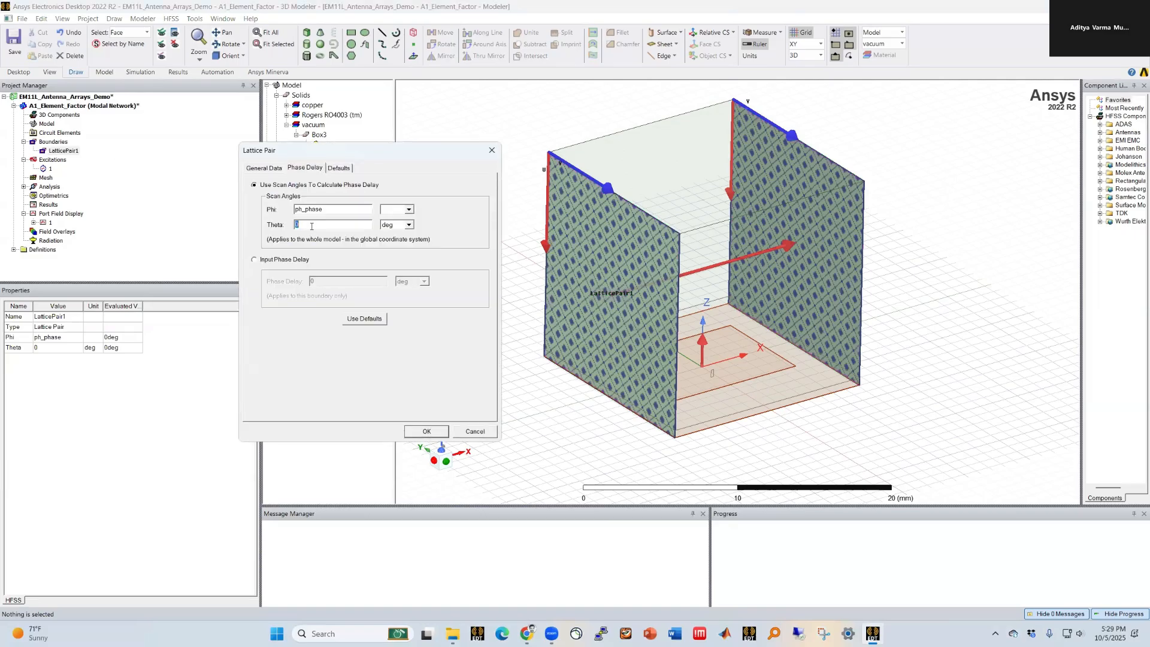
text(theta)
key(BackSpace)
text(_phase)
key(Tab)
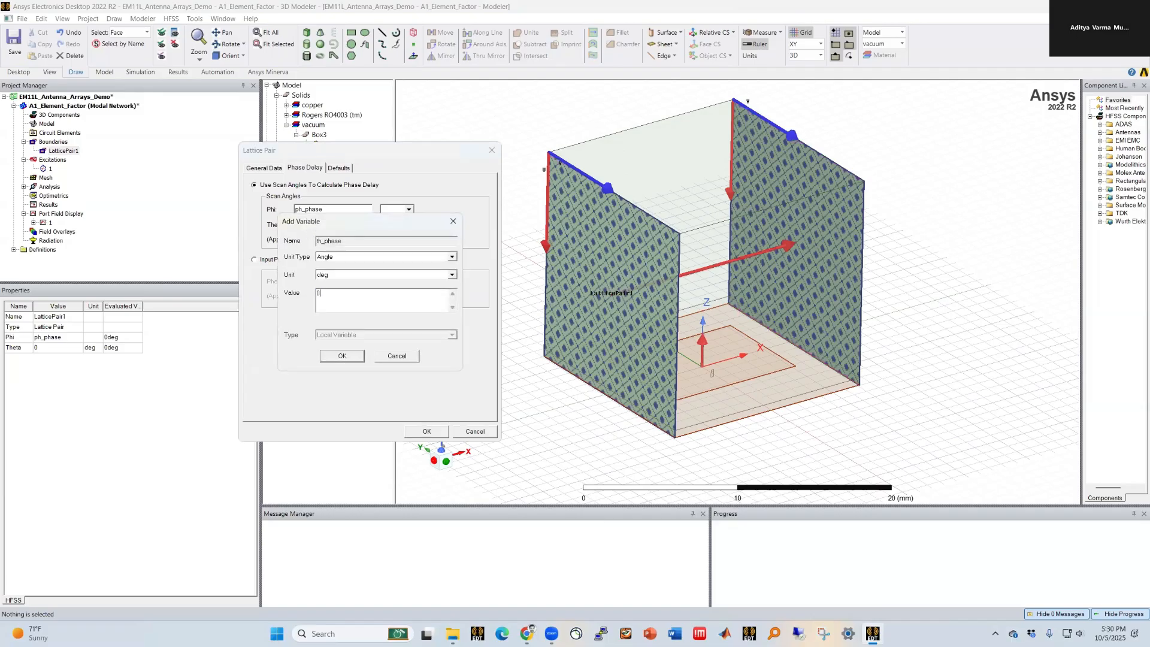
click(333, 356)
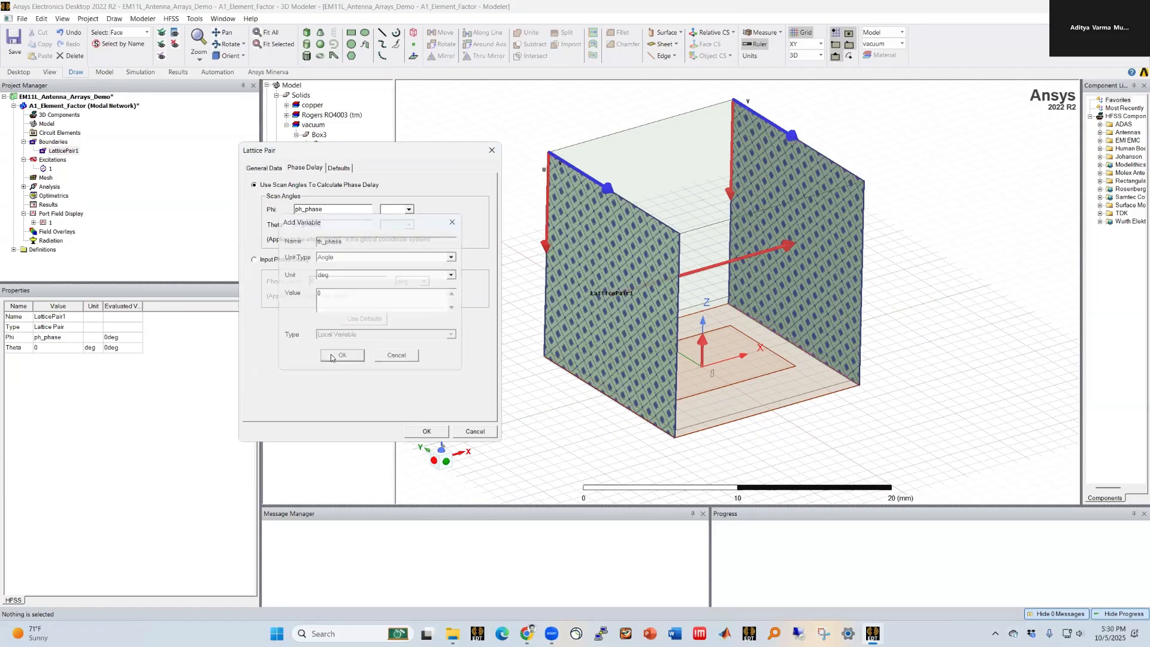
key(Return)
Step: Review LatticePair1's general data and phase delay settings
double_click(61, 151)
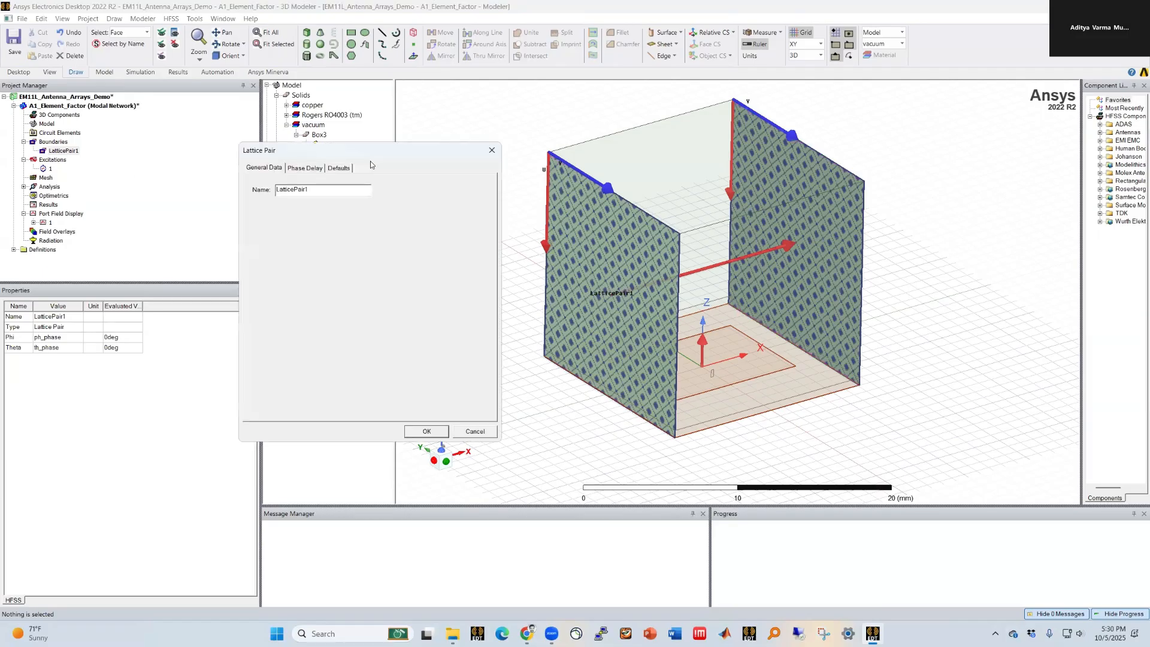
click(304, 168)
click(333, 169)
click(303, 169)
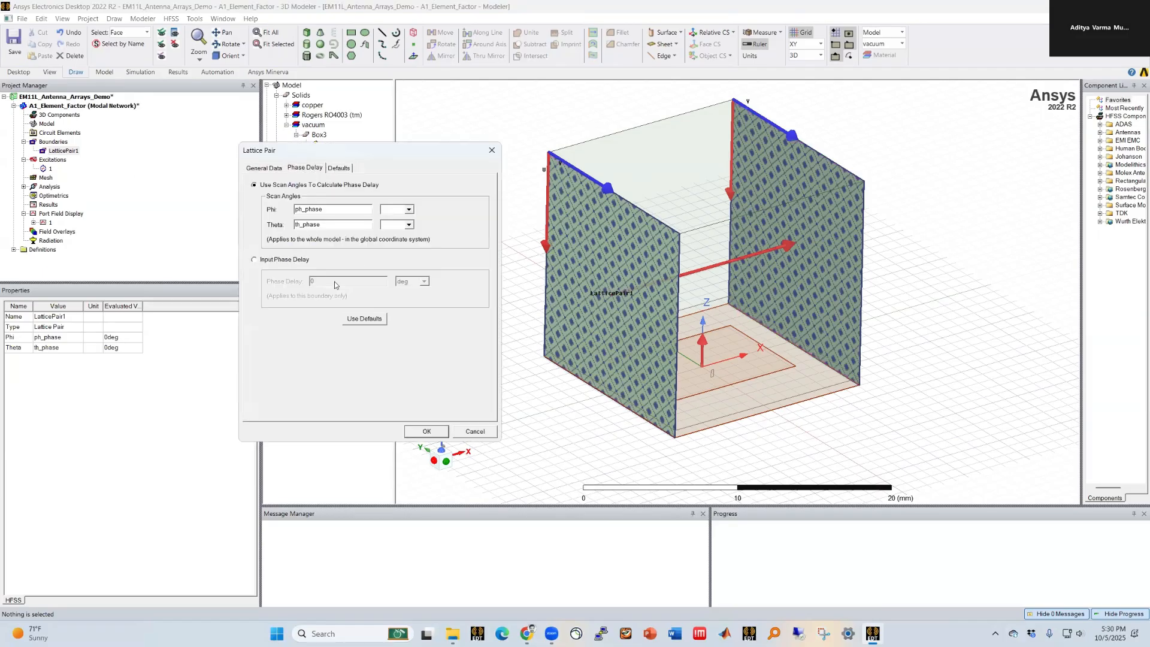
click(256, 172)
click(427, 431)
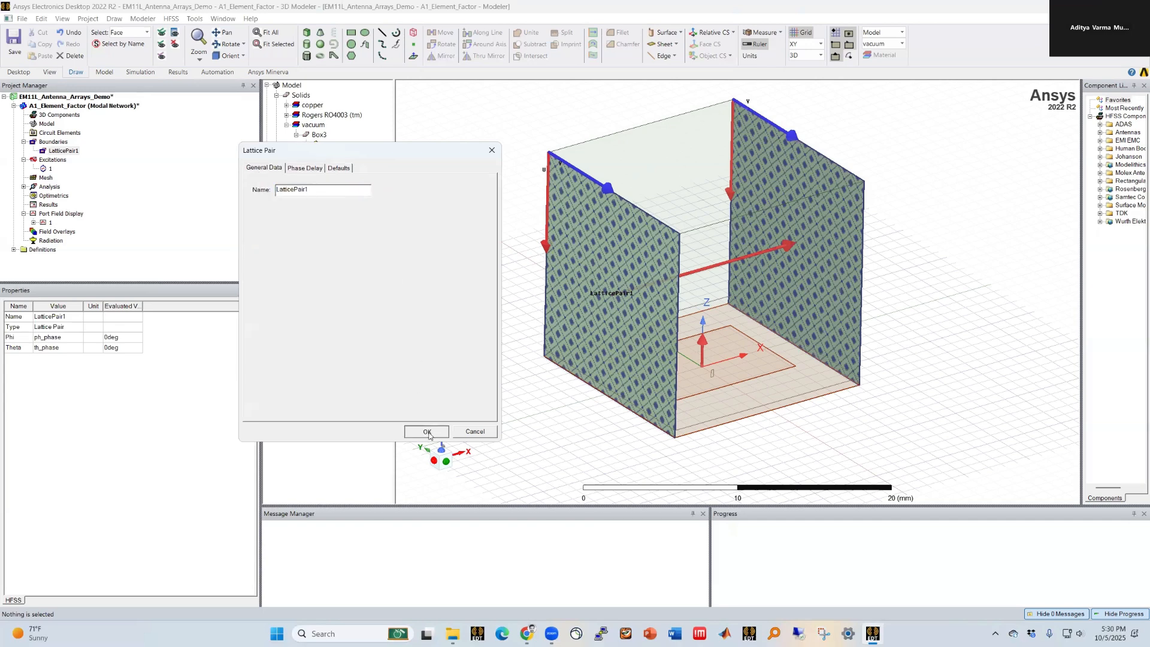
click(621, 451)
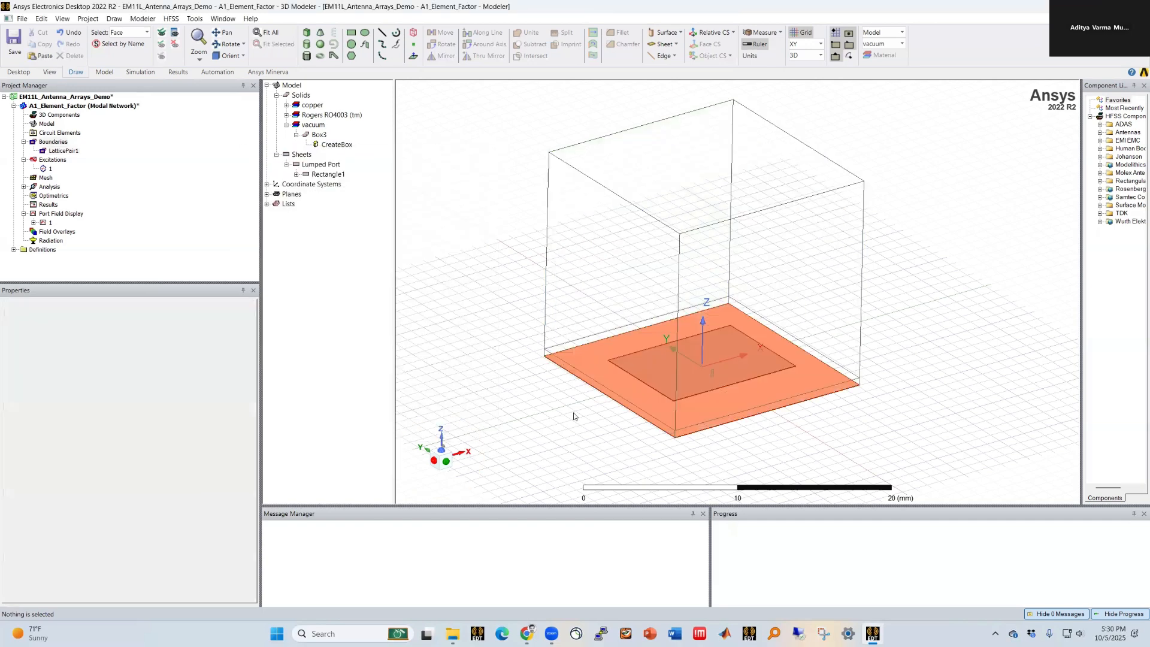
Step: Assign a second lattice pair boundary to the other two opposite side faces, keeping the ph_phase and th_phase scan angles
scroll(800, 374, down, 1)
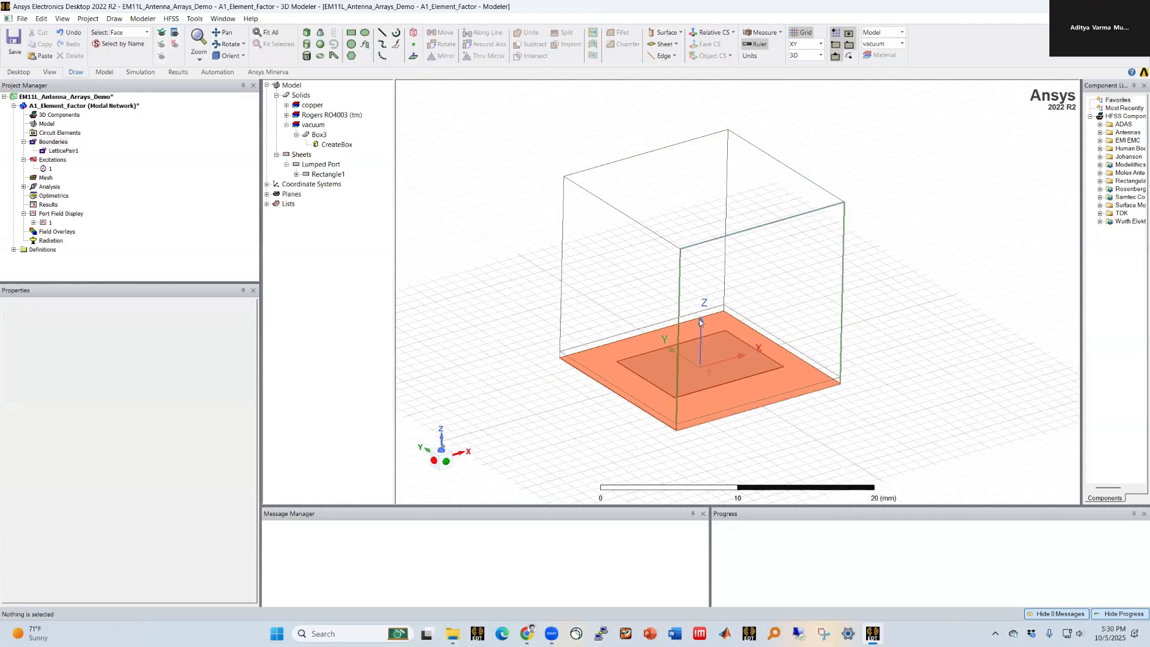
scroll(856, 352, up, 1)
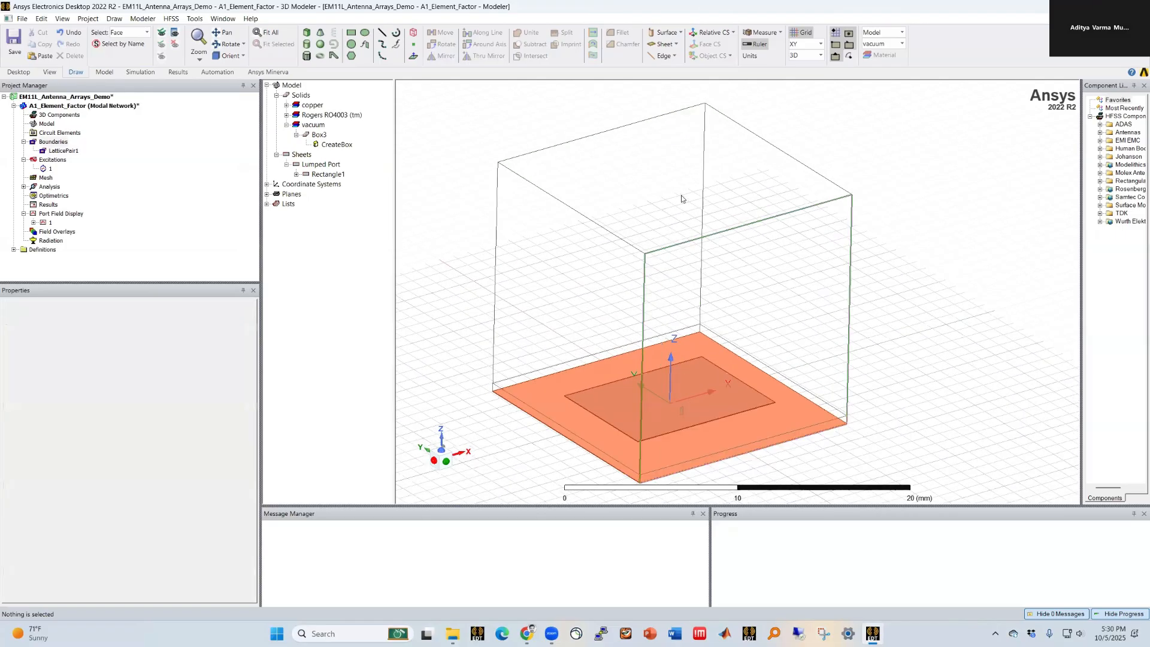
scroll(687, 349, up, 1)
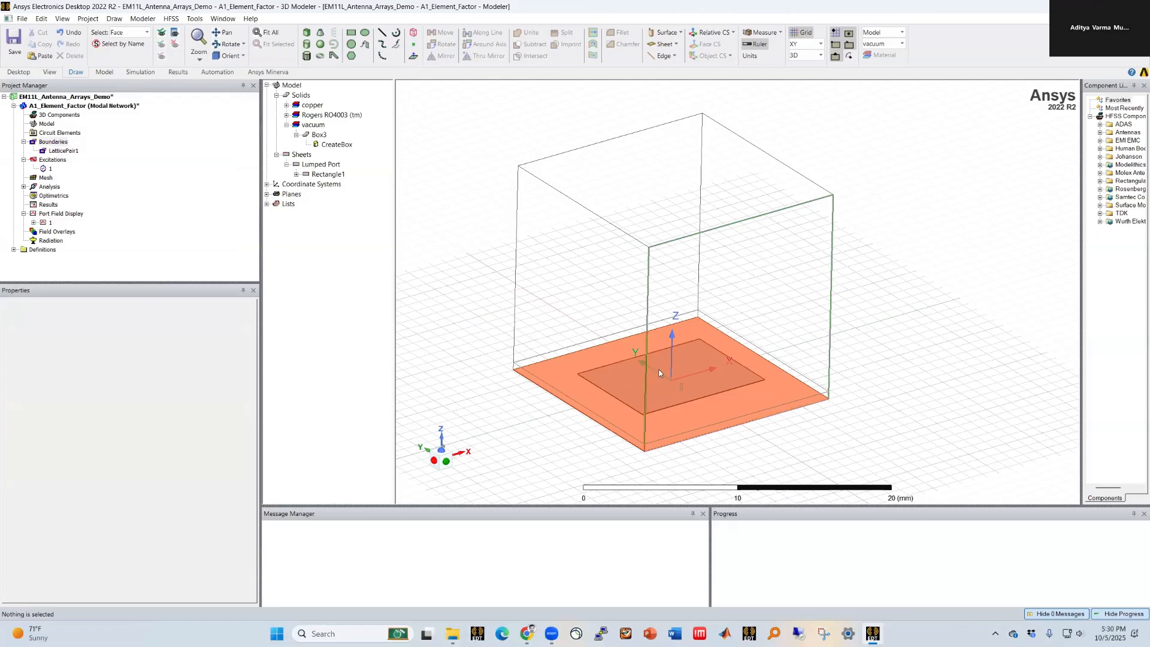
alt+drag(672, 384, 696, 396)
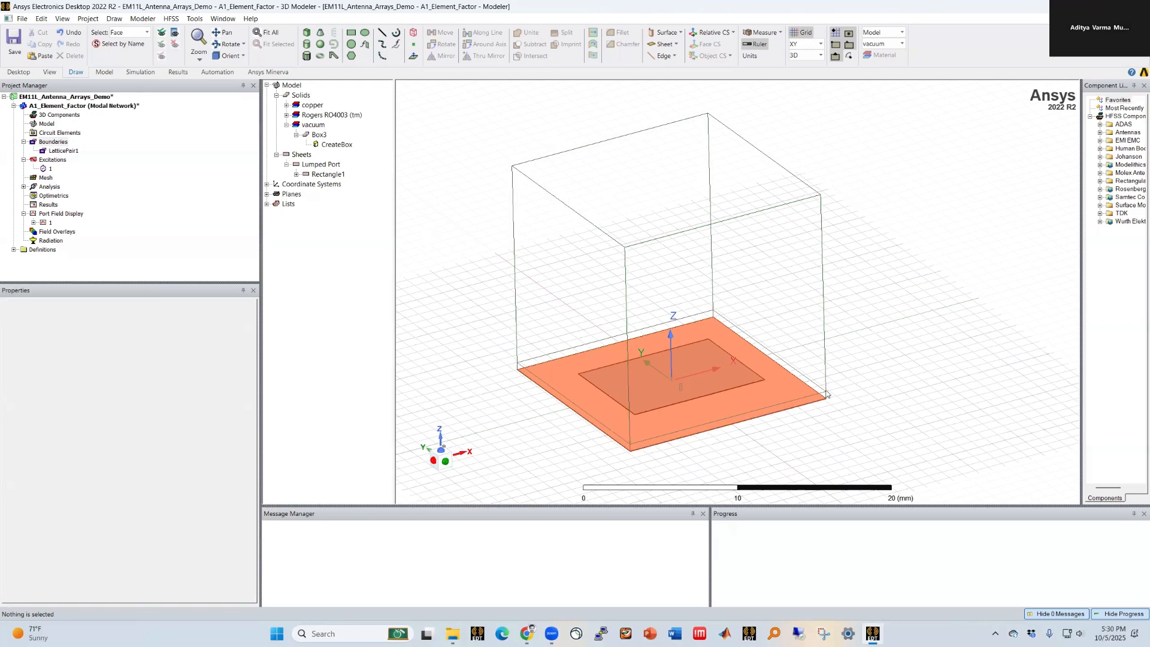
click(745, 287)
alt+drag(570, 288, 687, 306)
ctrl+click(773, 292)
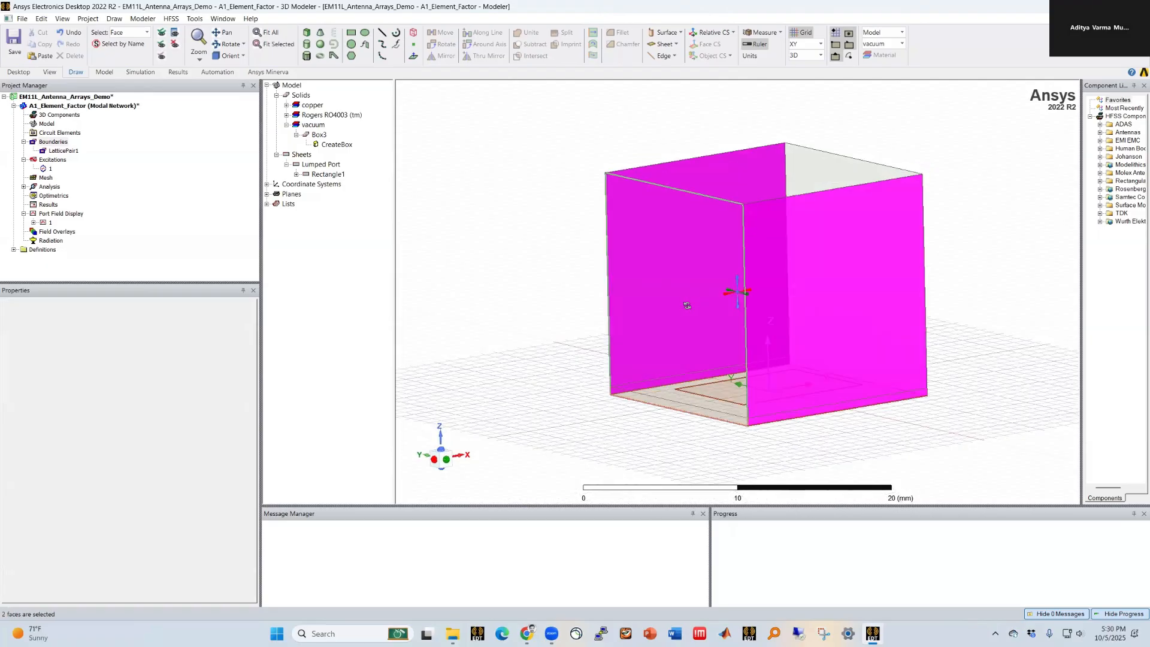
alt+drag(480, 265, 776, 287)
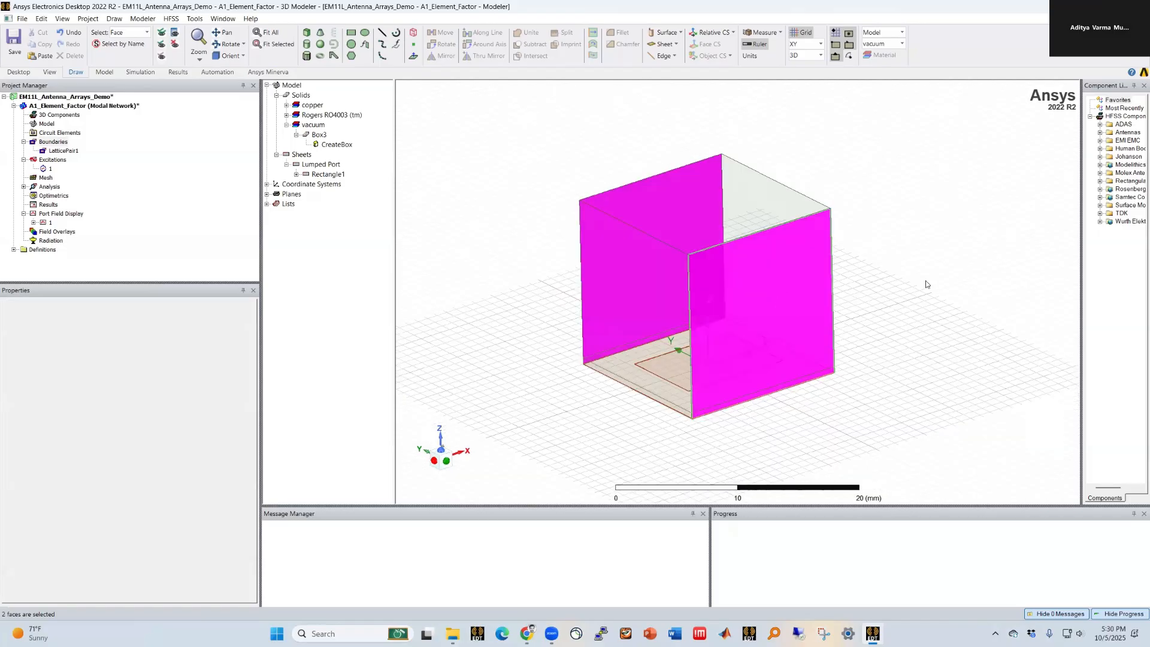
scroll(861, 256, up, 1)
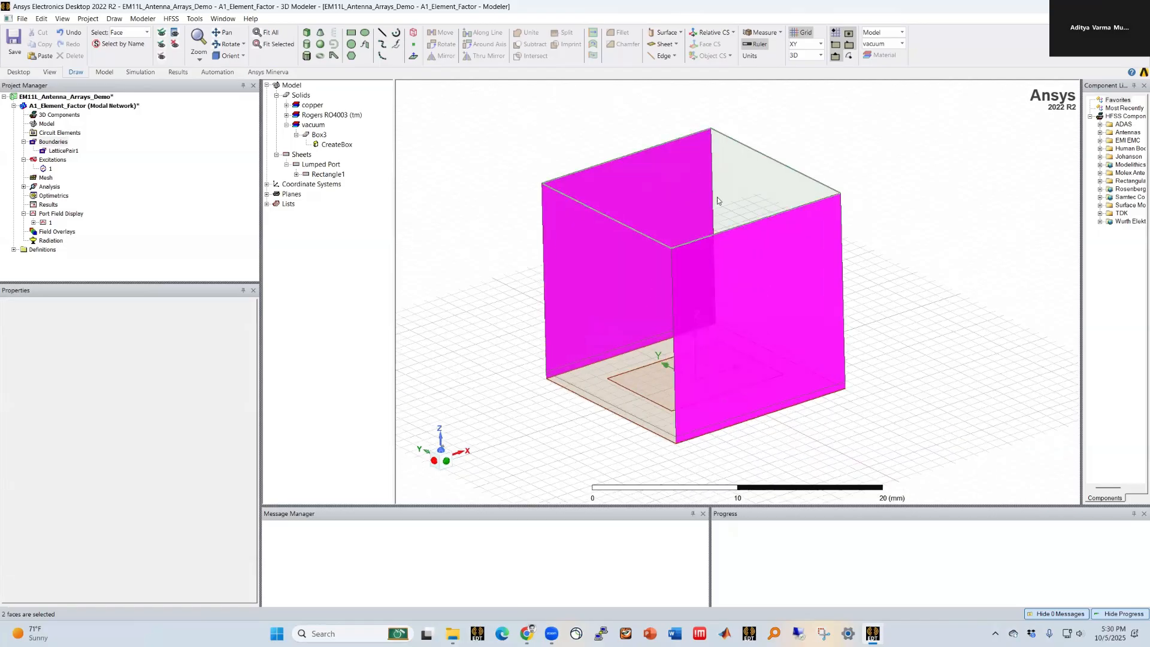
scroll(764, 169, up, 1)
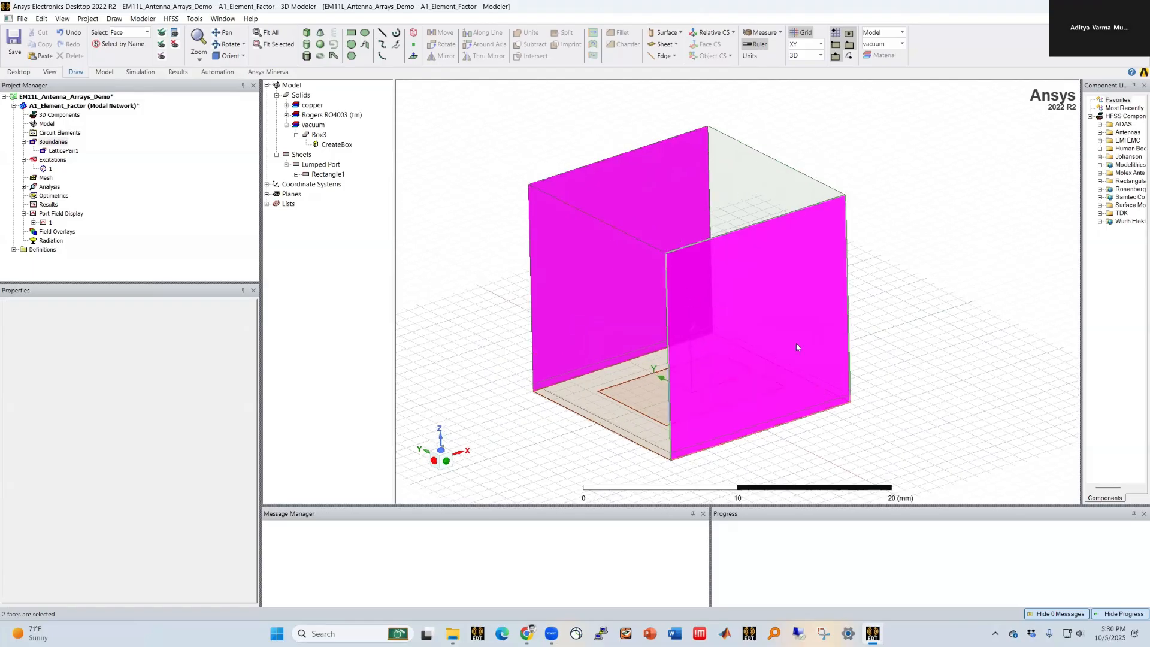
right_click(427, 156)
mouse_move(507, 386)
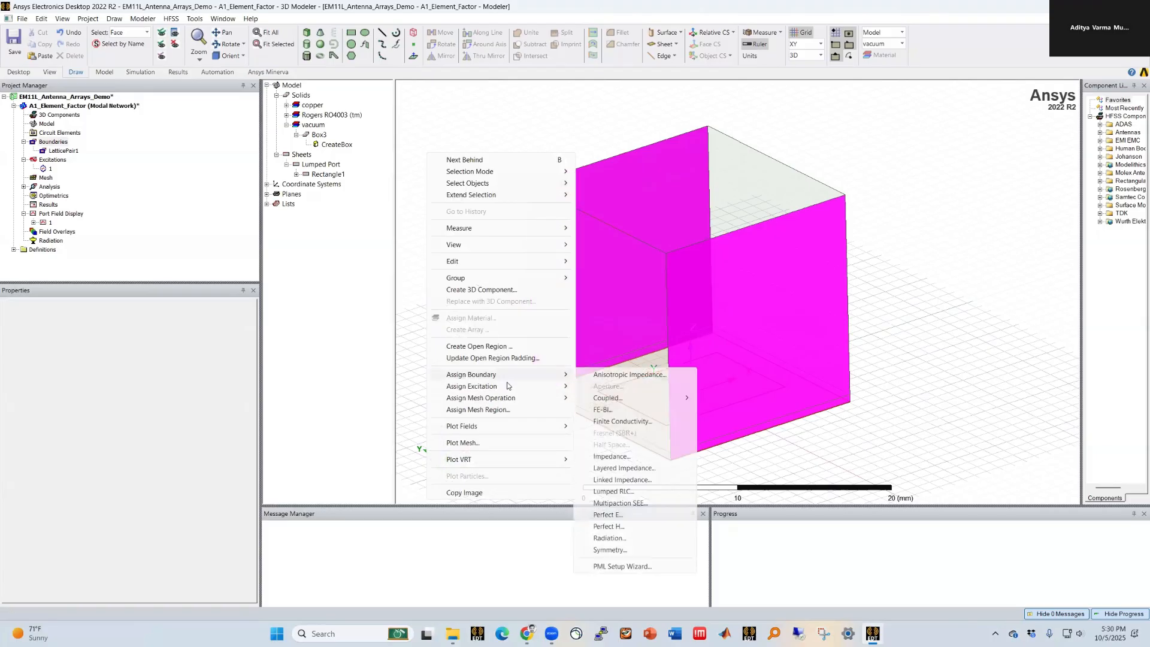
mouse_move(479, 374)
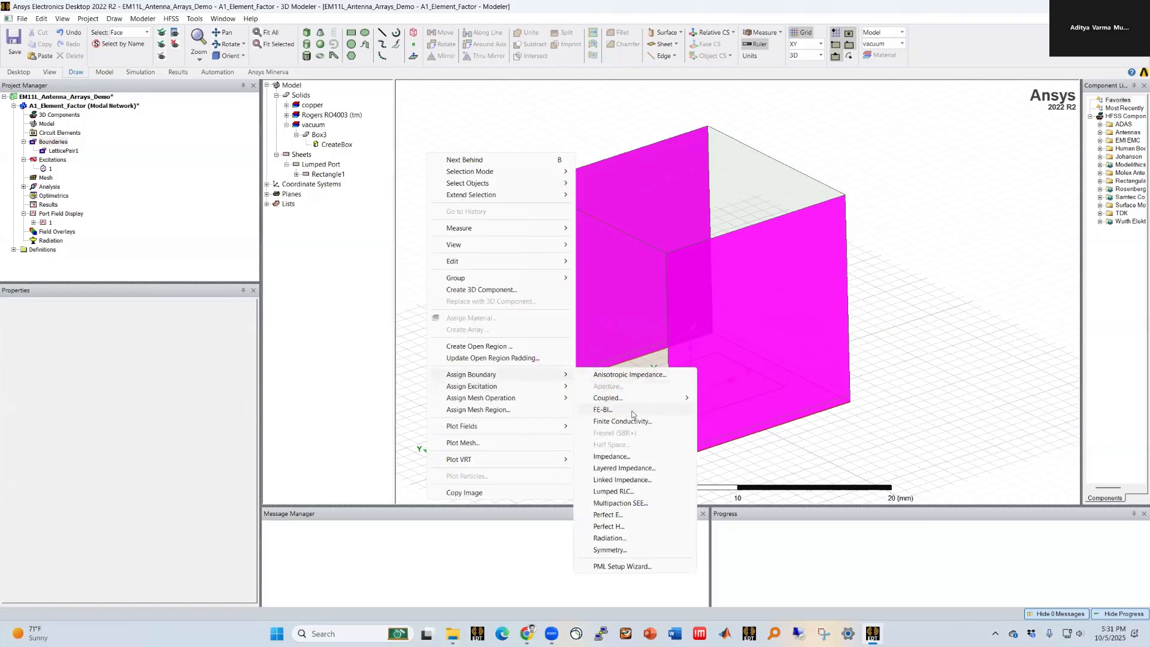
click(757, 397)
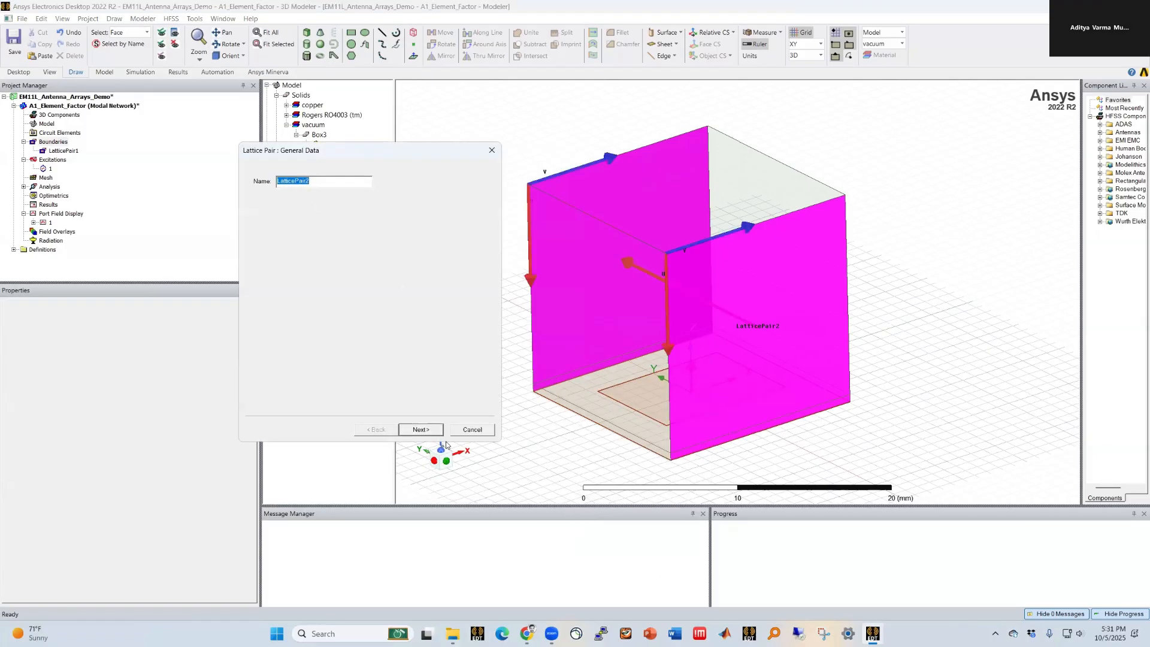
click(435, 431)
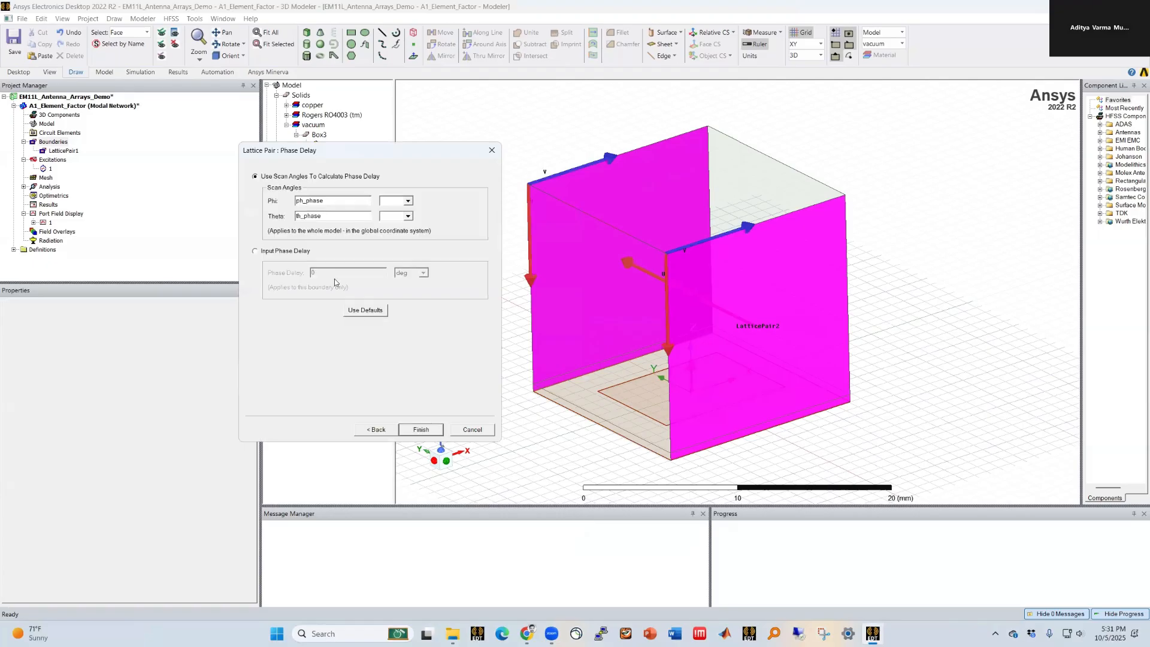
click(422, 429)
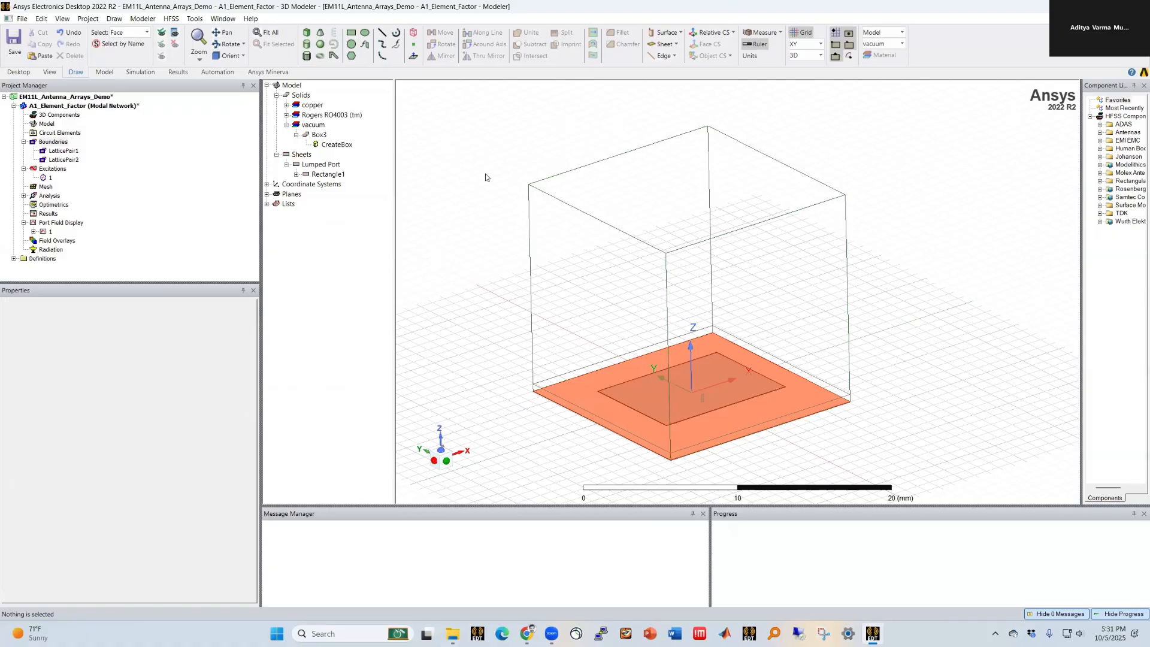
Step: Review the lattice pair boundaries and the design's variable list
click(63, 150)
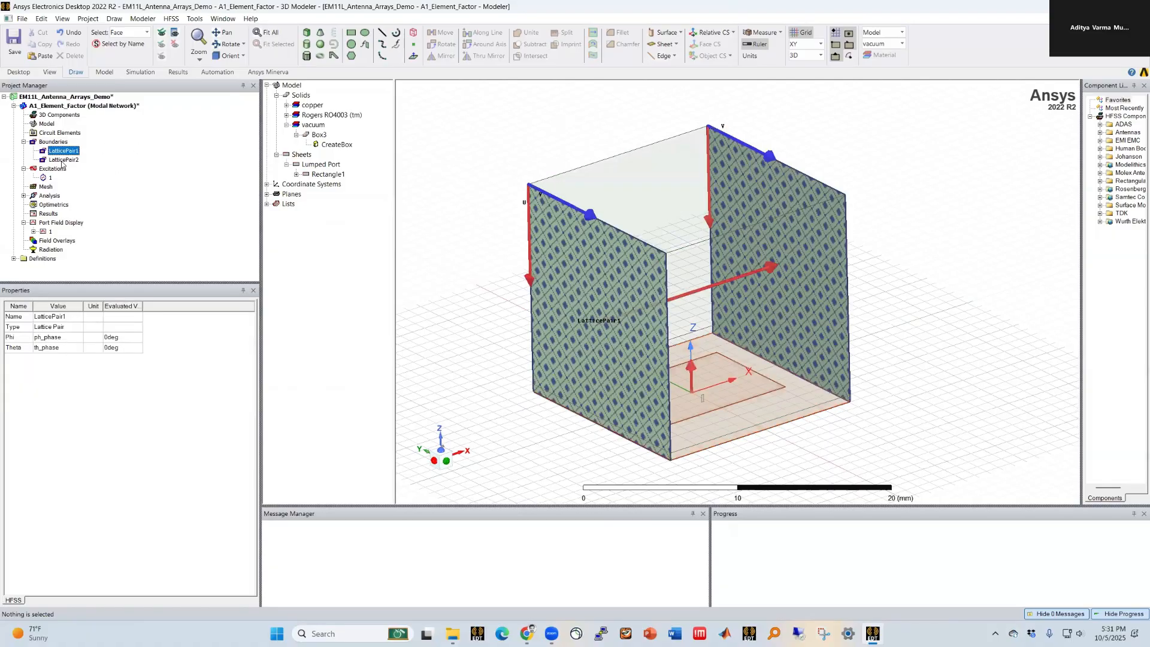
click(88, 108)
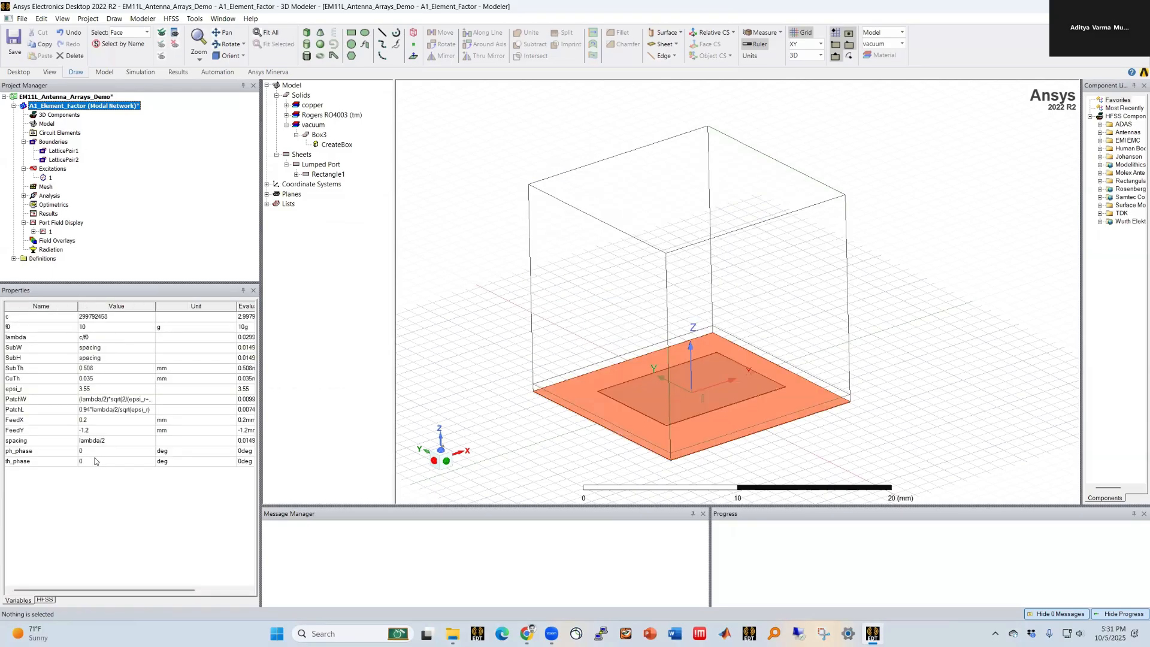
click(505, 309)
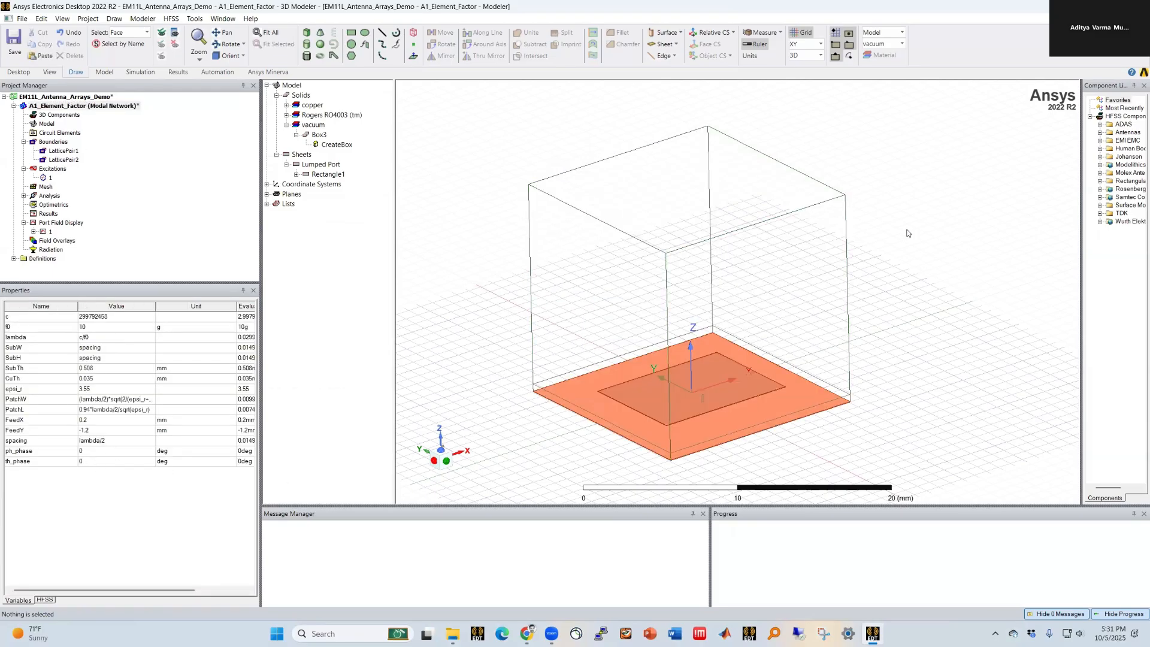
scroll(909, 234, down, 2)
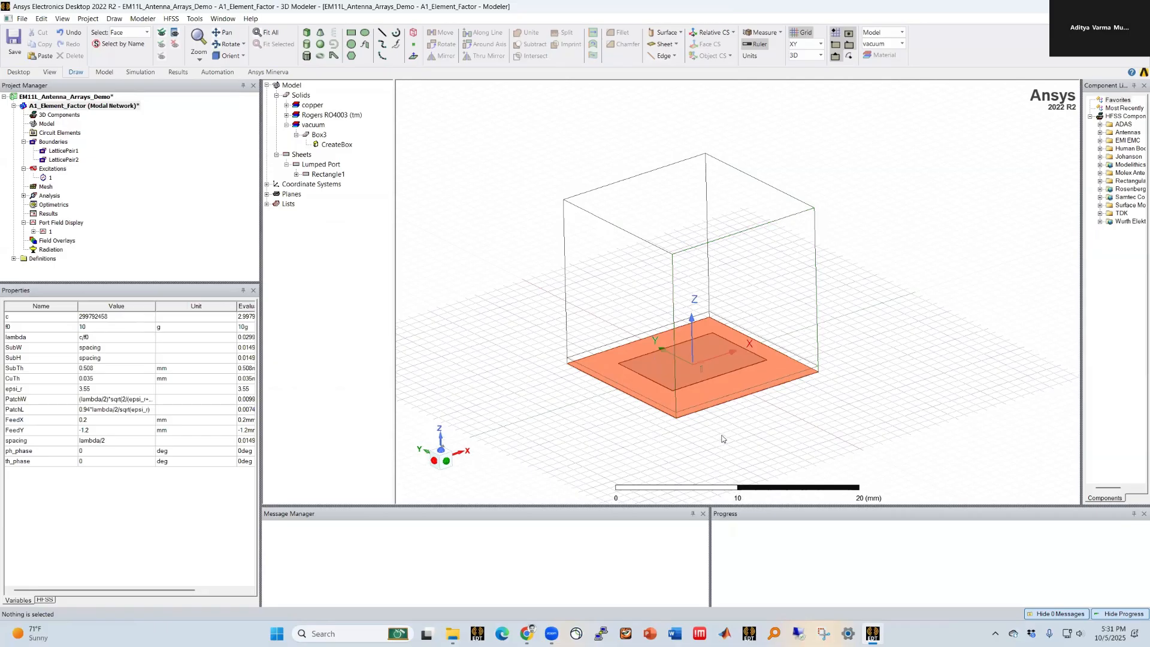
Step: Assign a radiation boundary to the top face of the air box
click(697, 190)
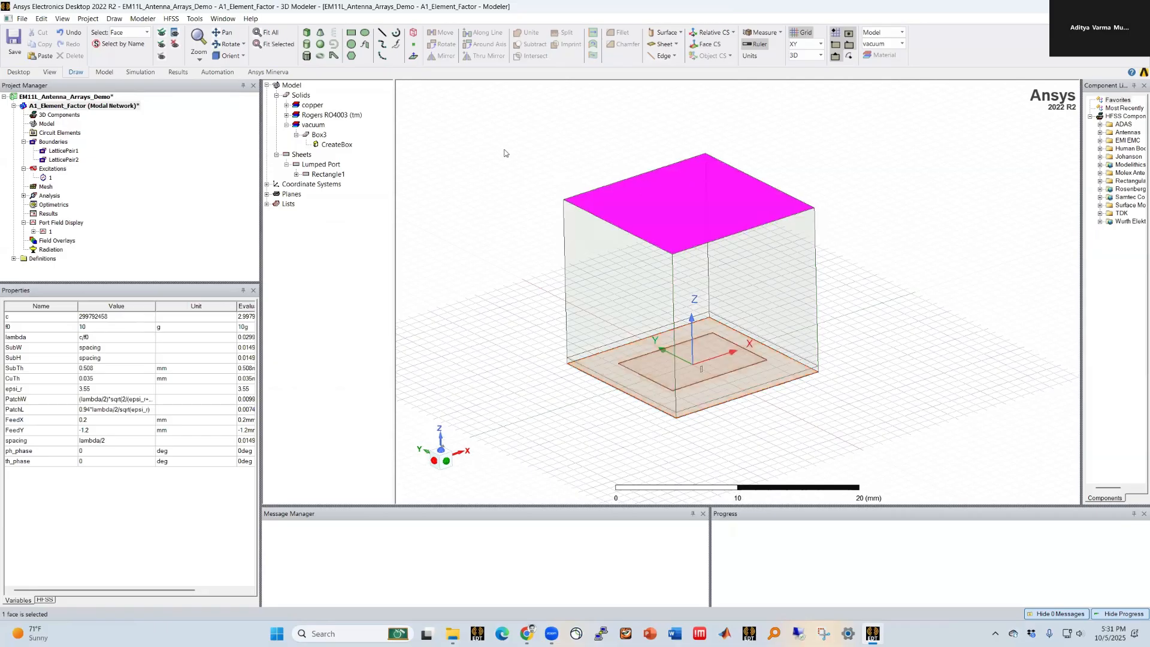
right_click(504, 150)
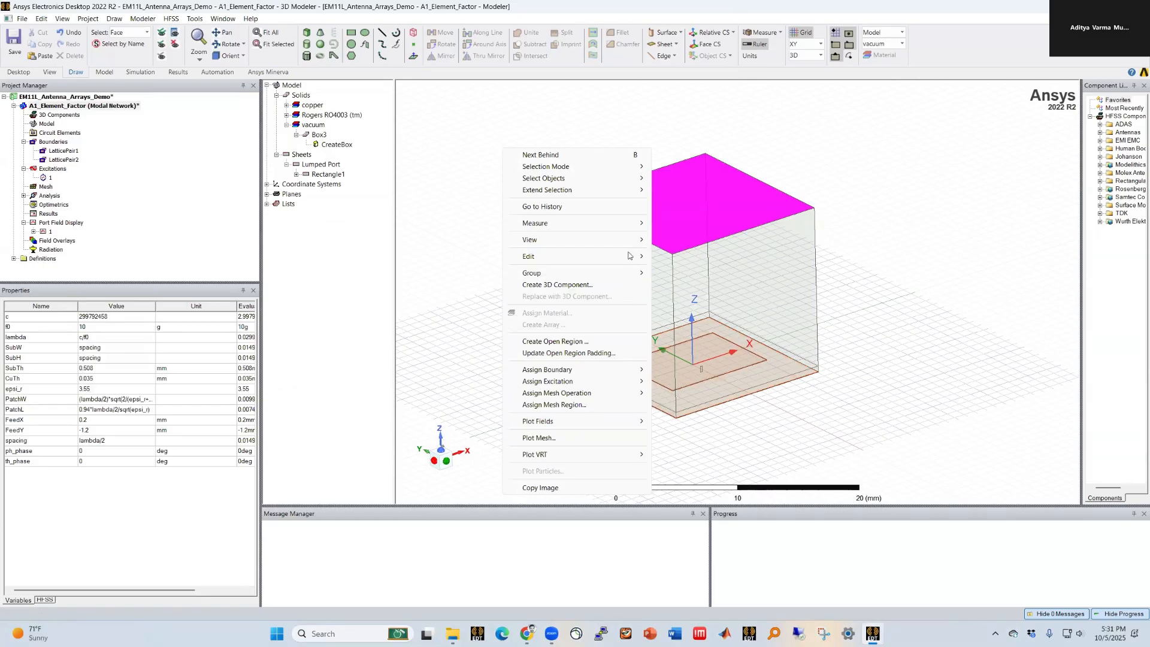
mouse_move(608, 377)
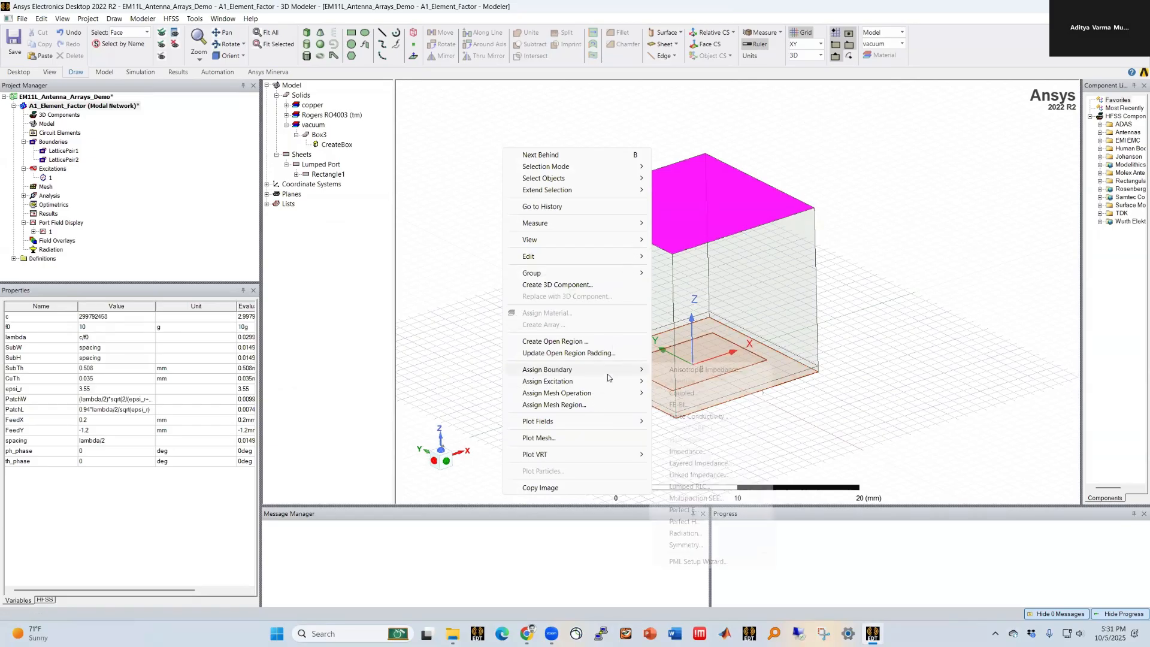
click(682, 533)
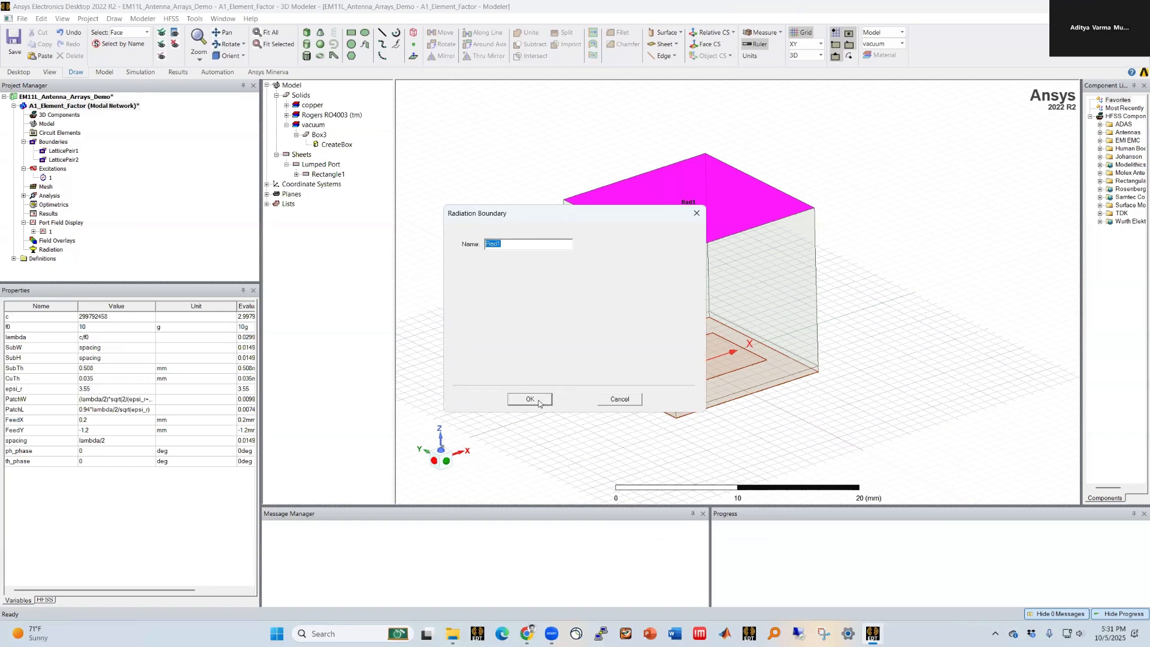
click(528, 400)
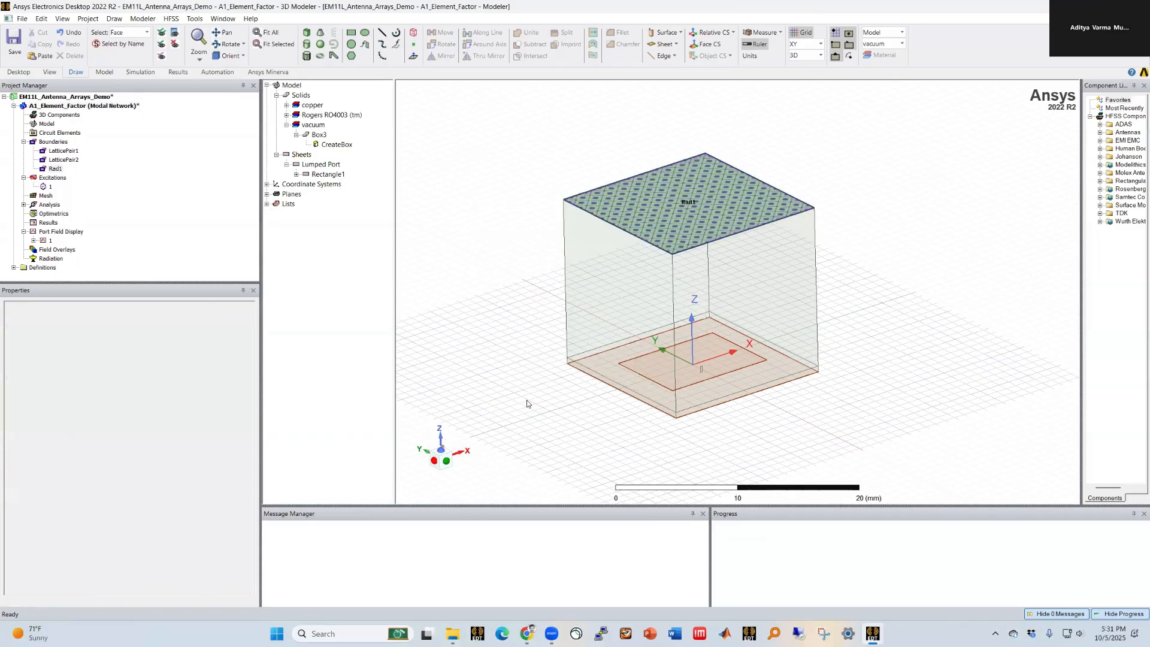
click(520, 243)
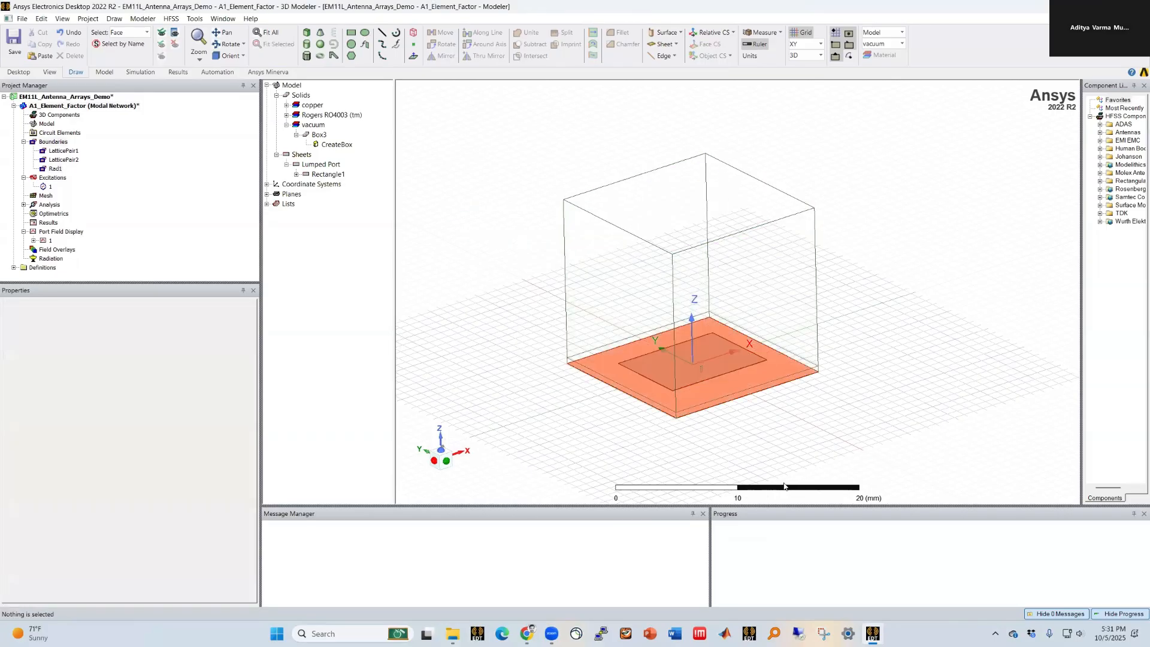
Step: Edit the frequency sweep of Setup1 to an Interpolating type with 401 points
scroll(735, 449, down, 1)
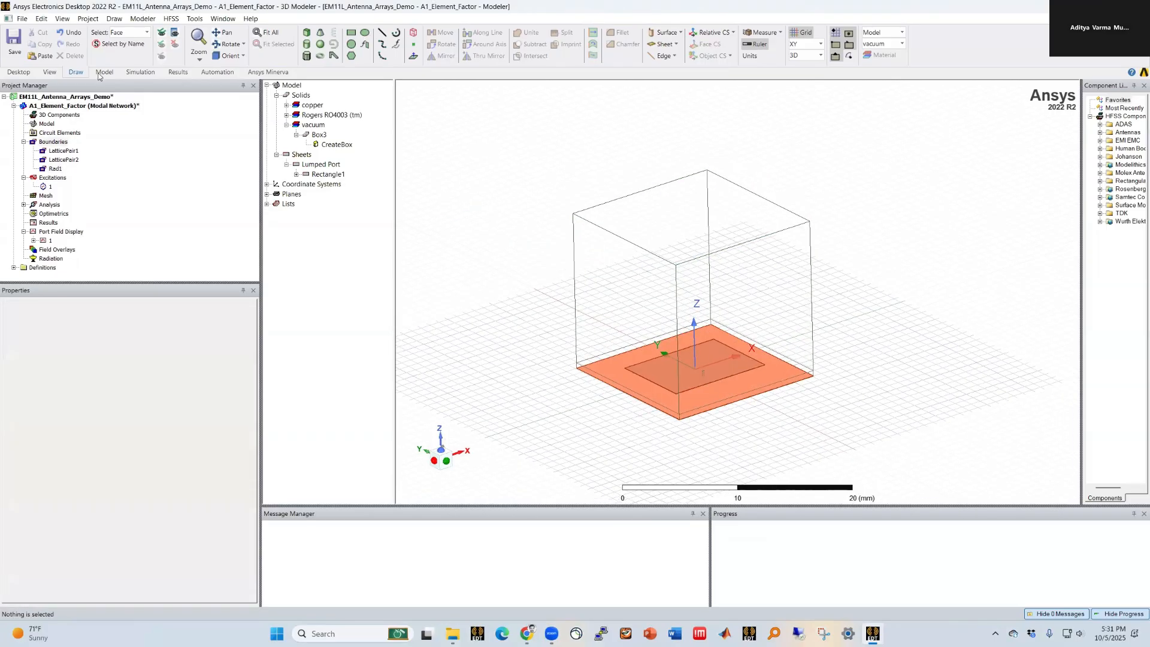
click(24, 204)
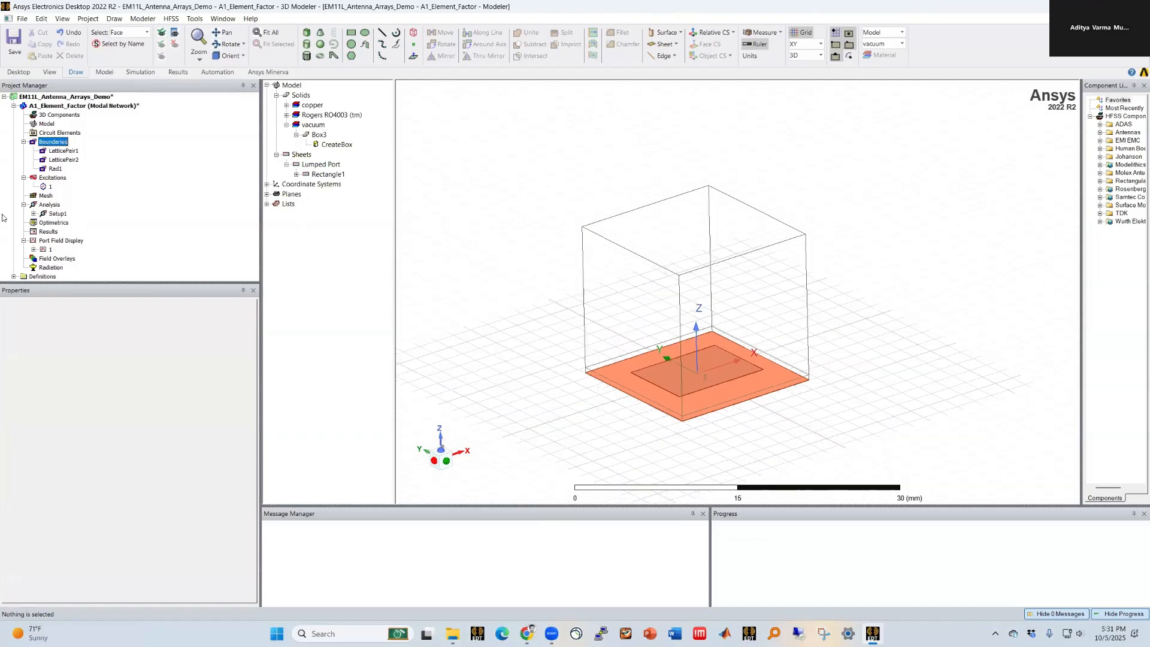
click(33, 213)
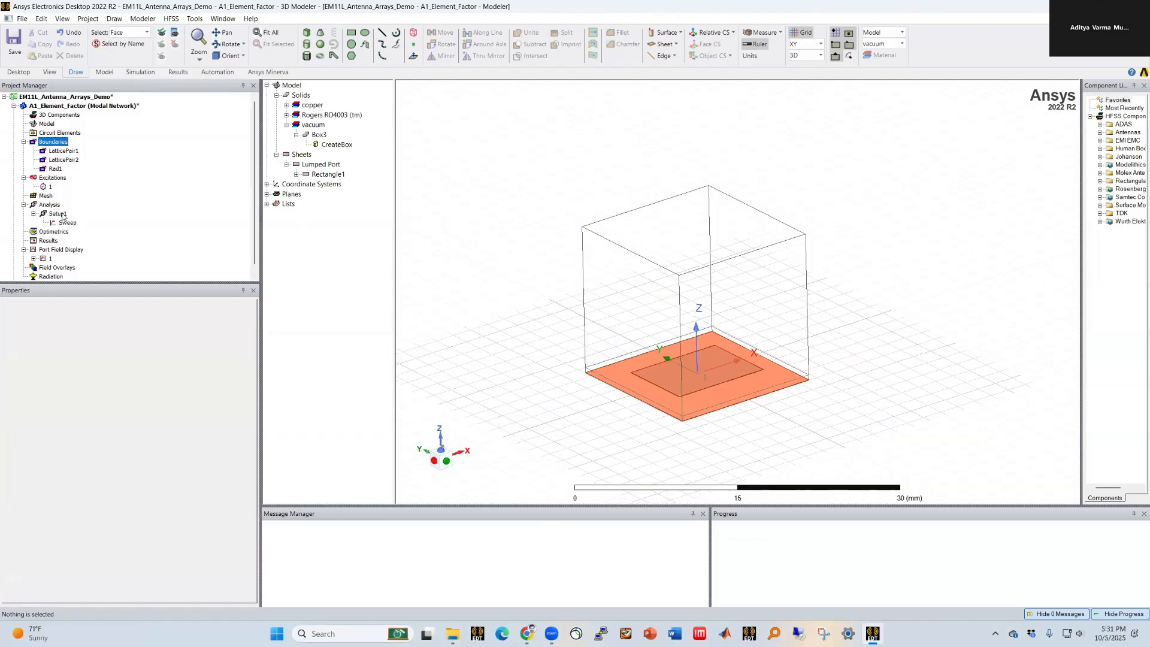
click(67, 223)
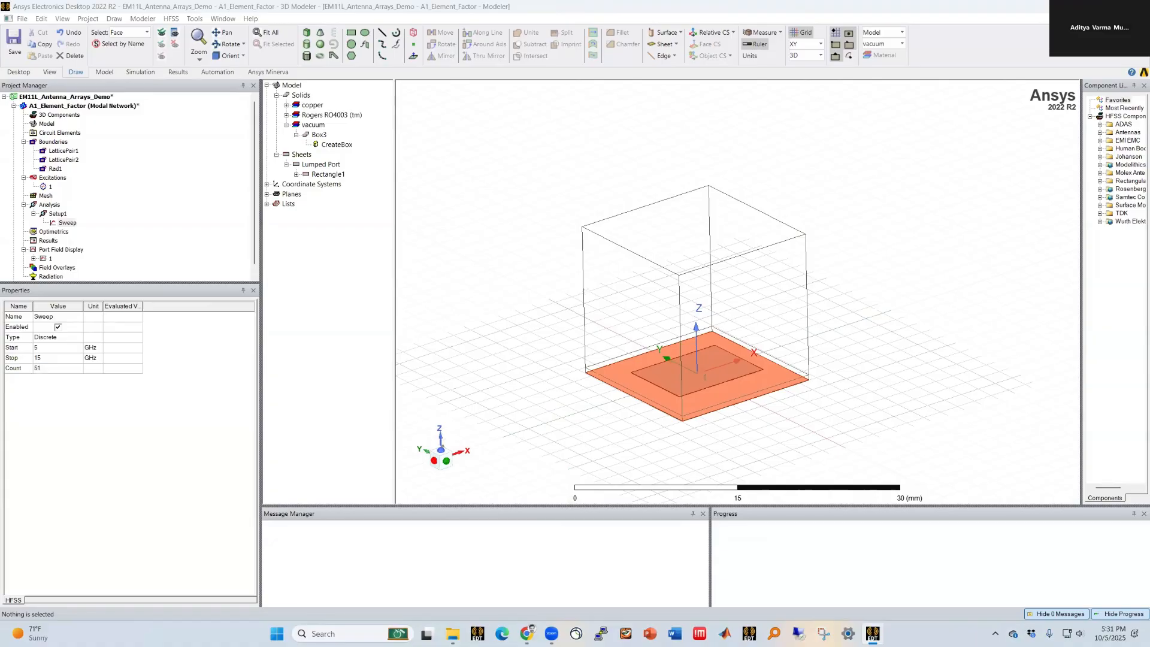
double_click(66, 222)
click(738, 286)
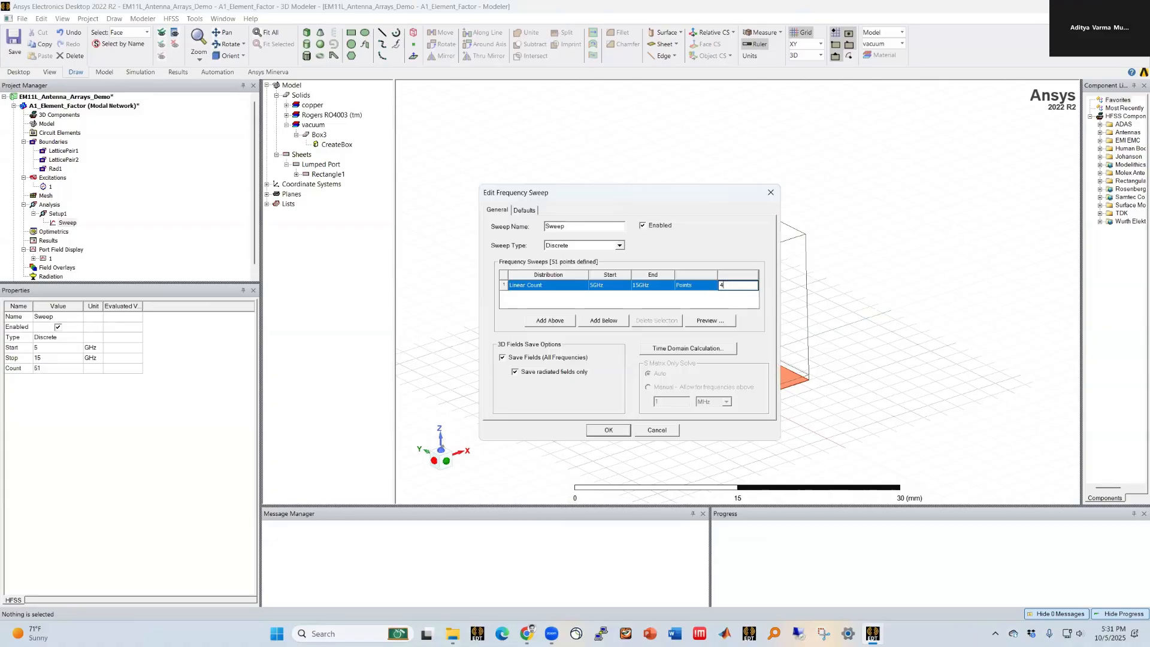
click(585, 244)
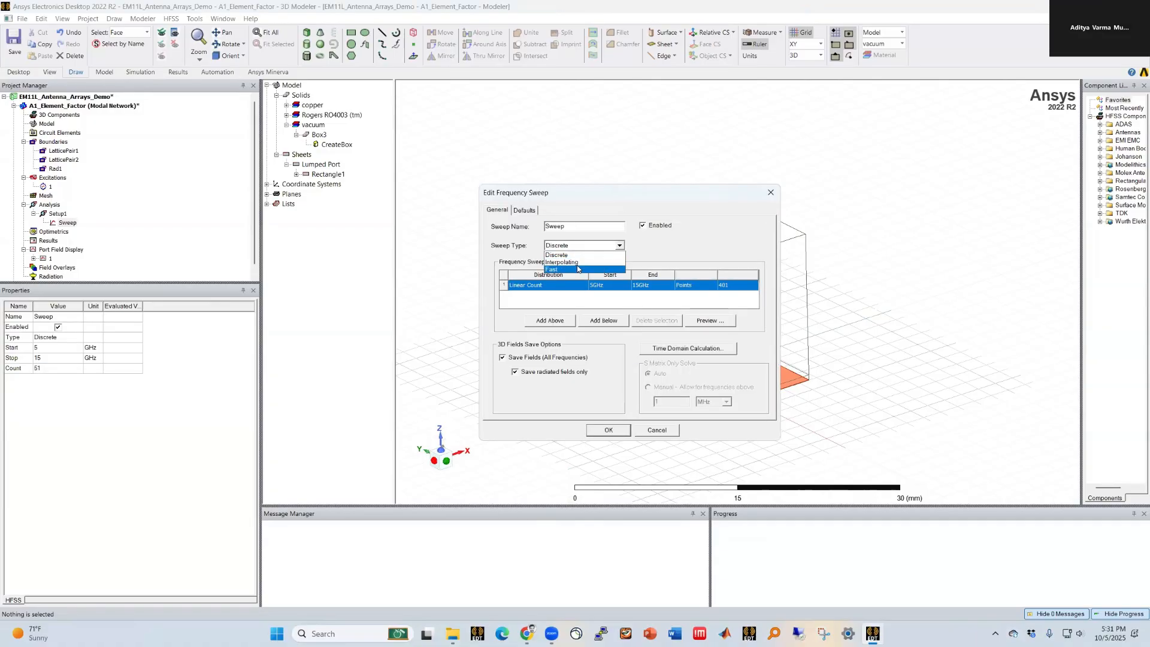
click(574, 264)
click(543, 358)
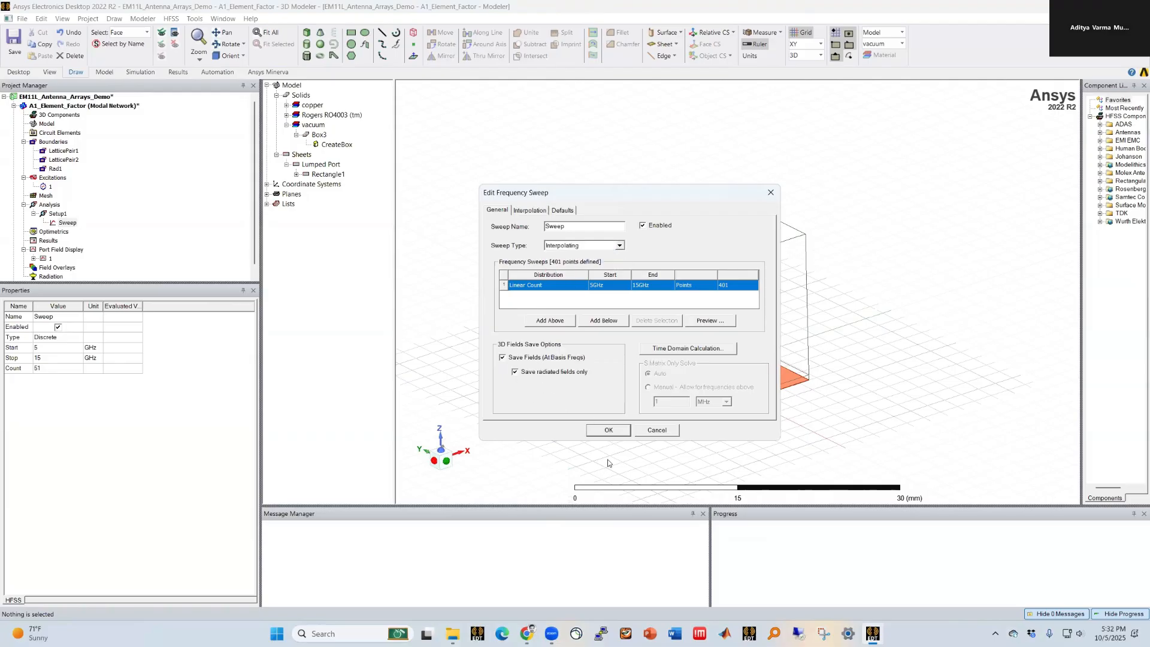
click(608, 429)
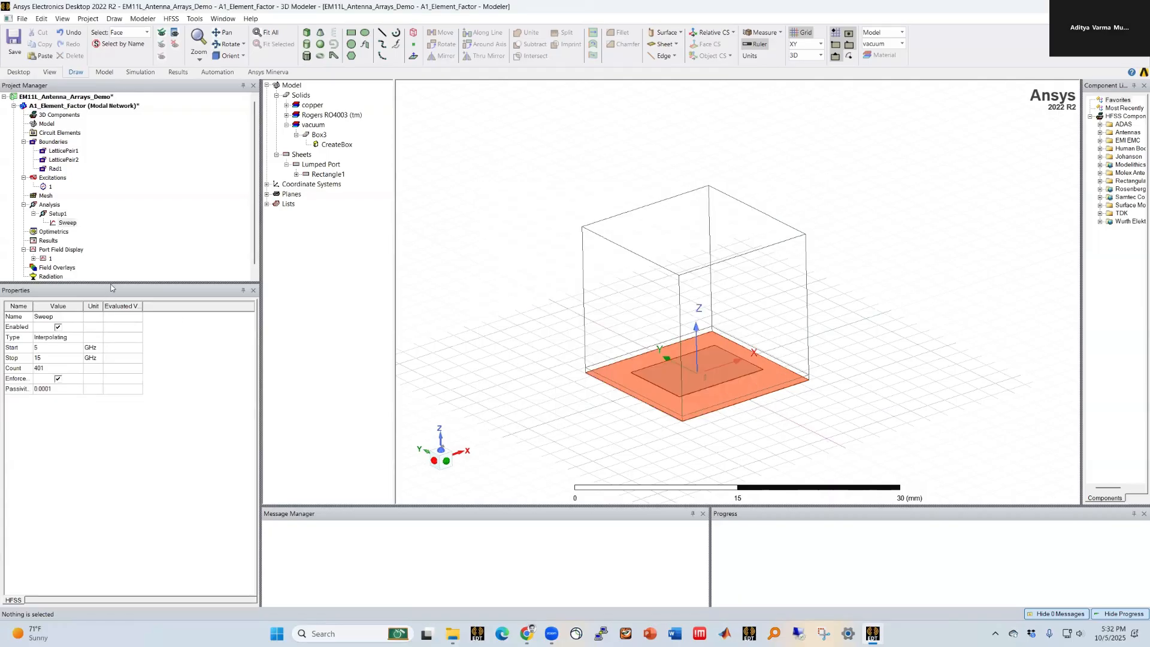
Step: Run a validation check on the design
drag(111, 283, 107, 324)
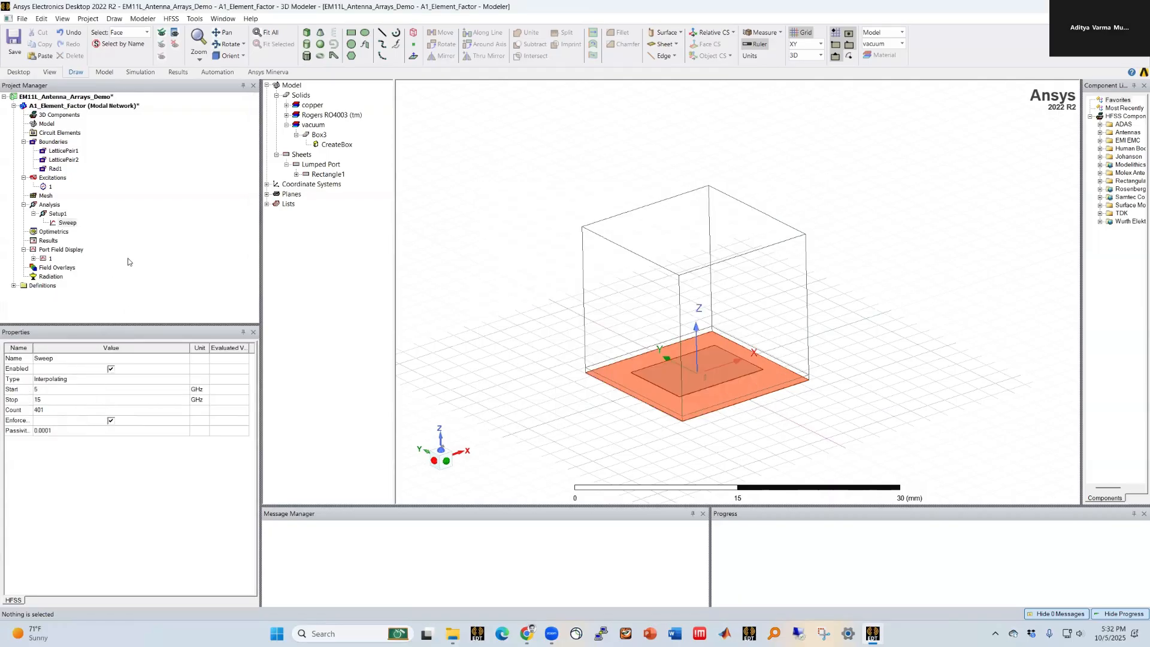
click(140, 72)
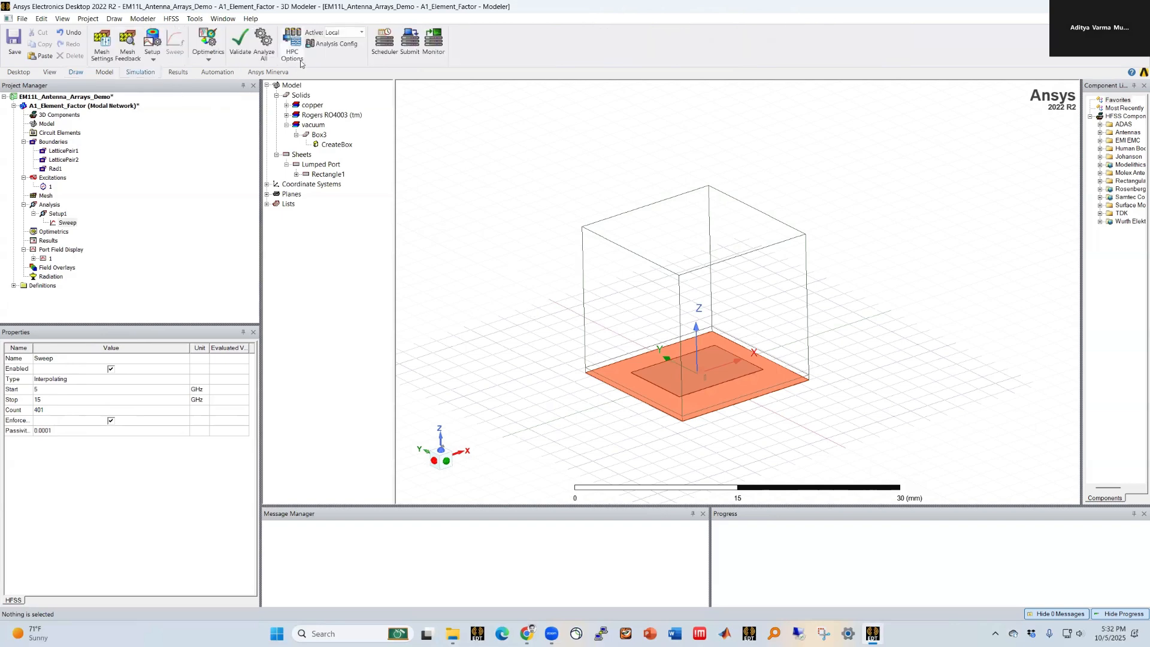
click(241, 41)
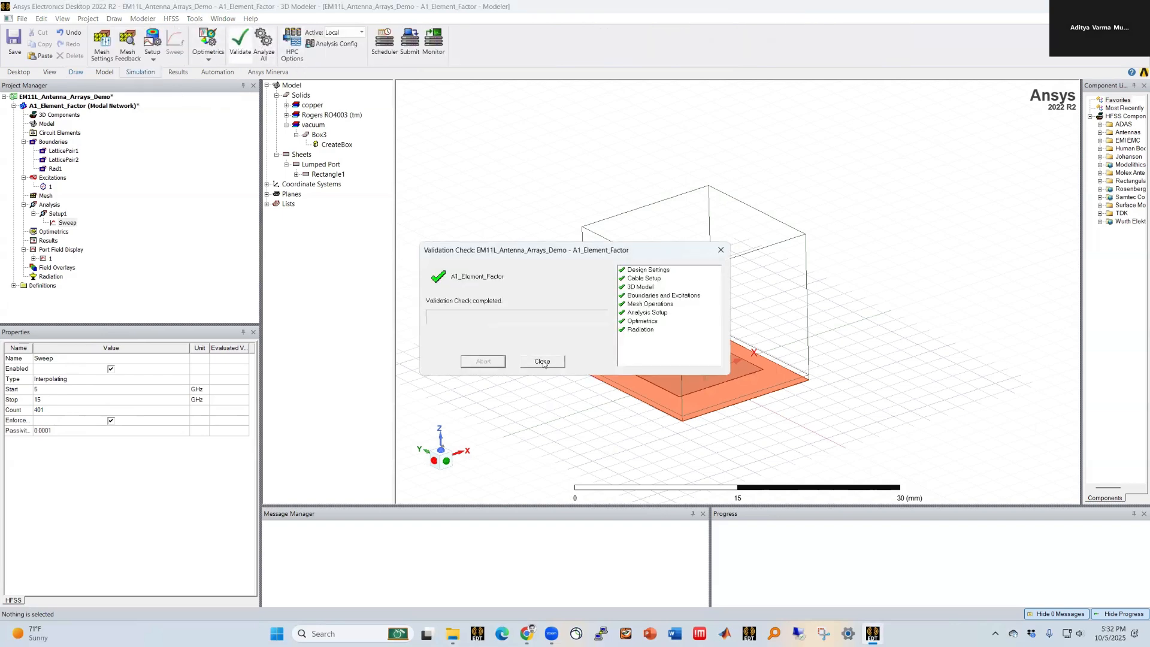
click(542, 362)
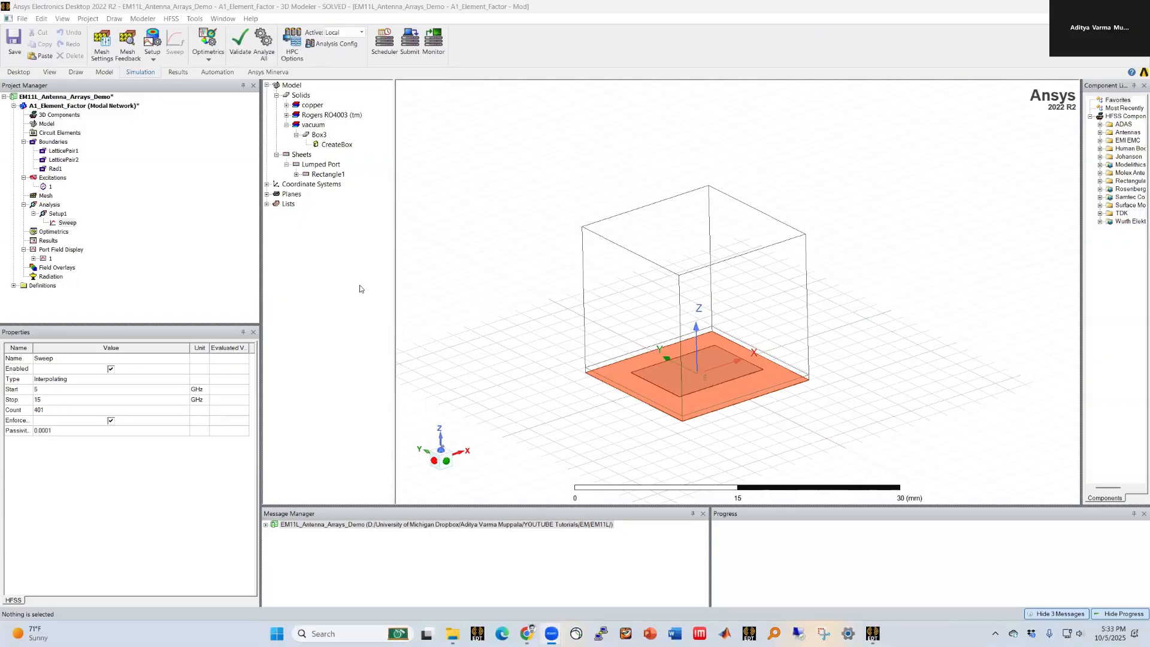
Step: Create a rectangular S-parameter report plotting dB(S(1,1)) versus frequency
right_click(48, 240)
mouse_move(150, 268)
click(322, 270)
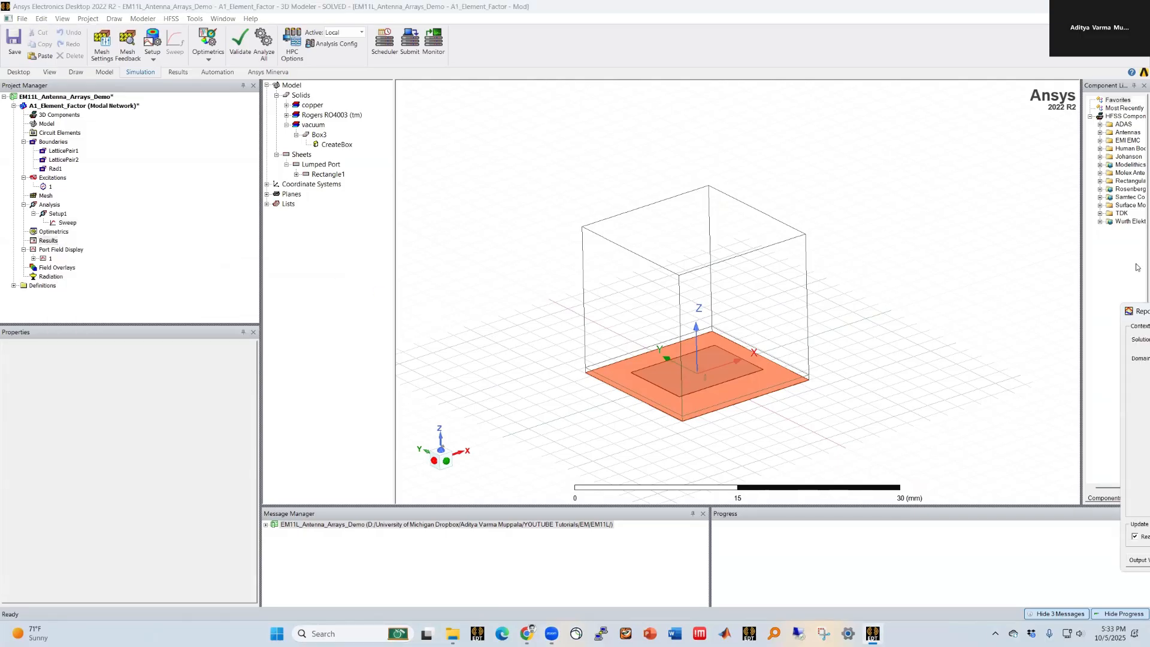
click(440, 412)
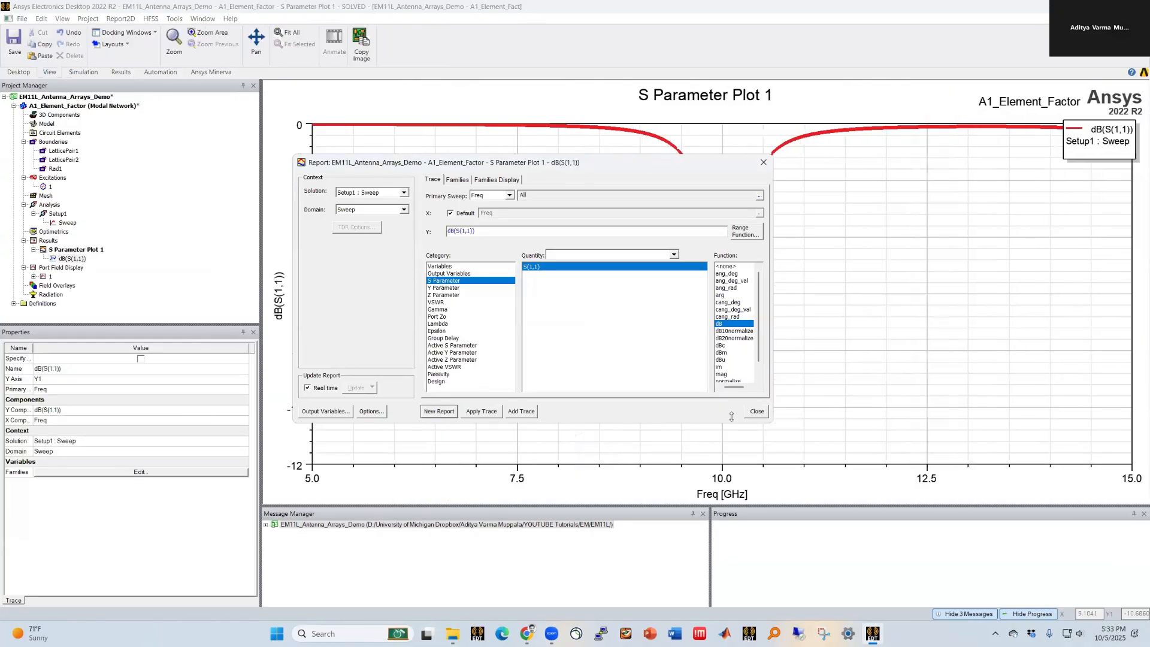
click(757, 411)
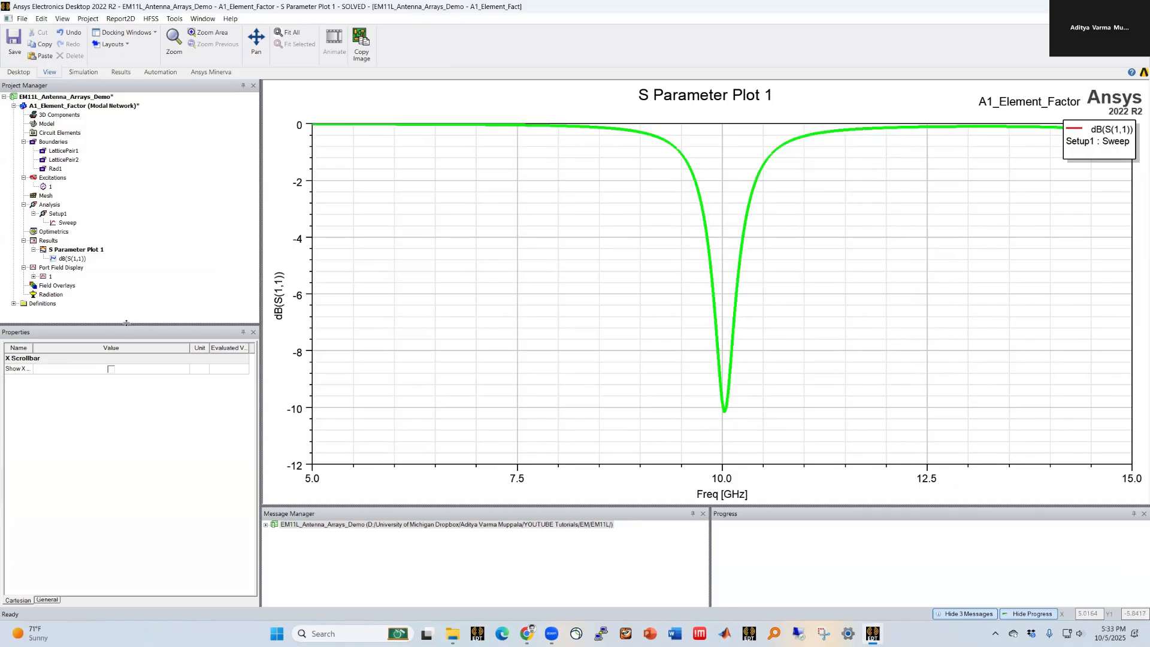
drag(126, 323, 126, 365)
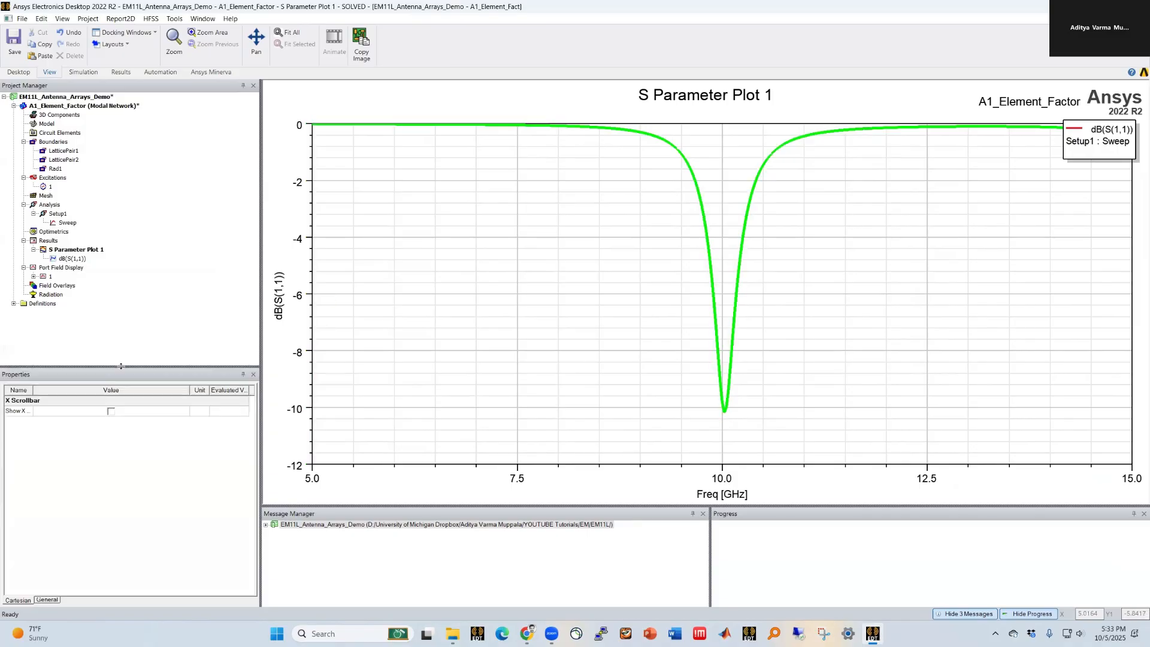
right_click(48, 241)
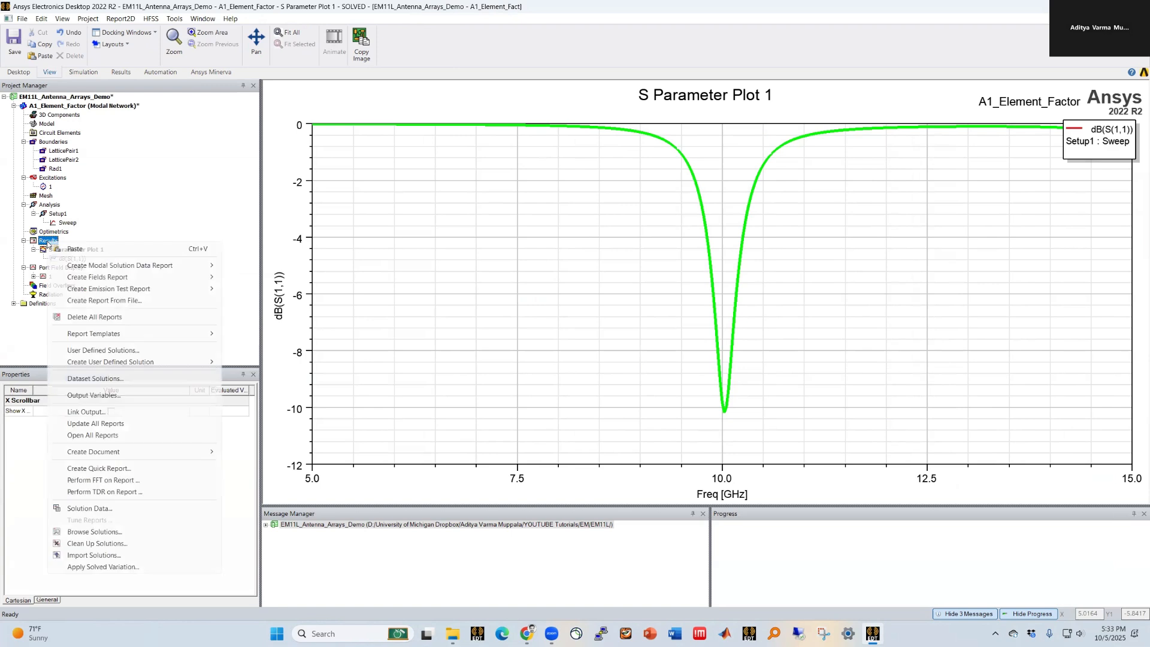
click(27, 334)
Step: Insert an infinite sphere far-field setup with Phi from 0 to 90 deg and a Theta step of 1 deg
right_click(46, 296)
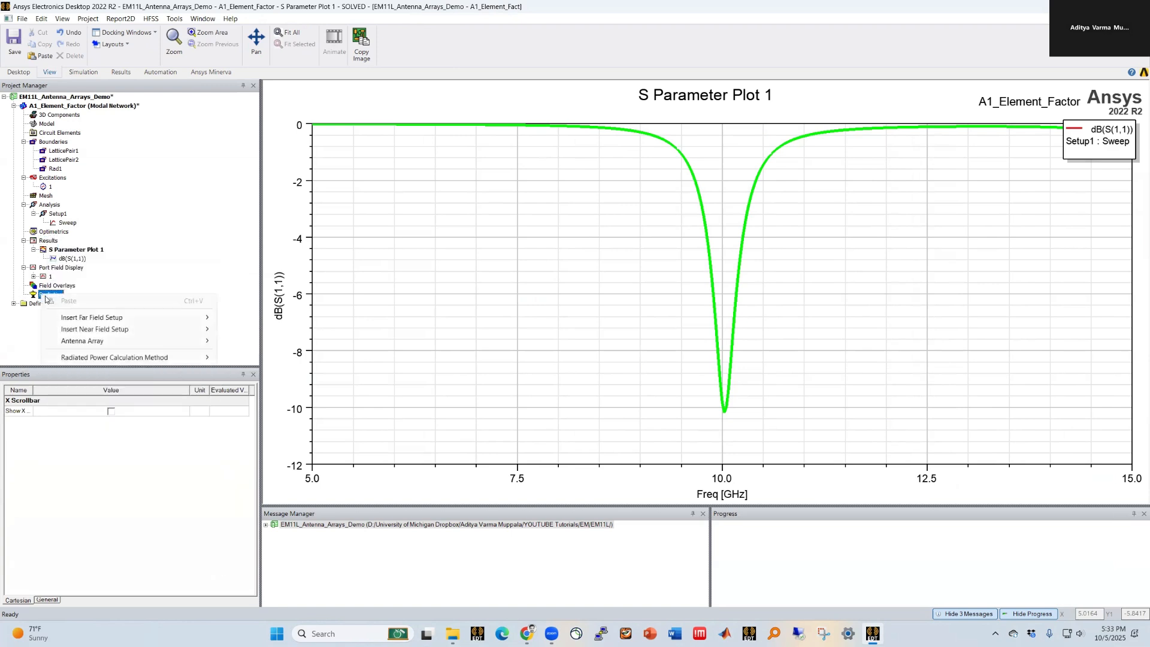
mouse_move(64, 317)
click(298, 318)
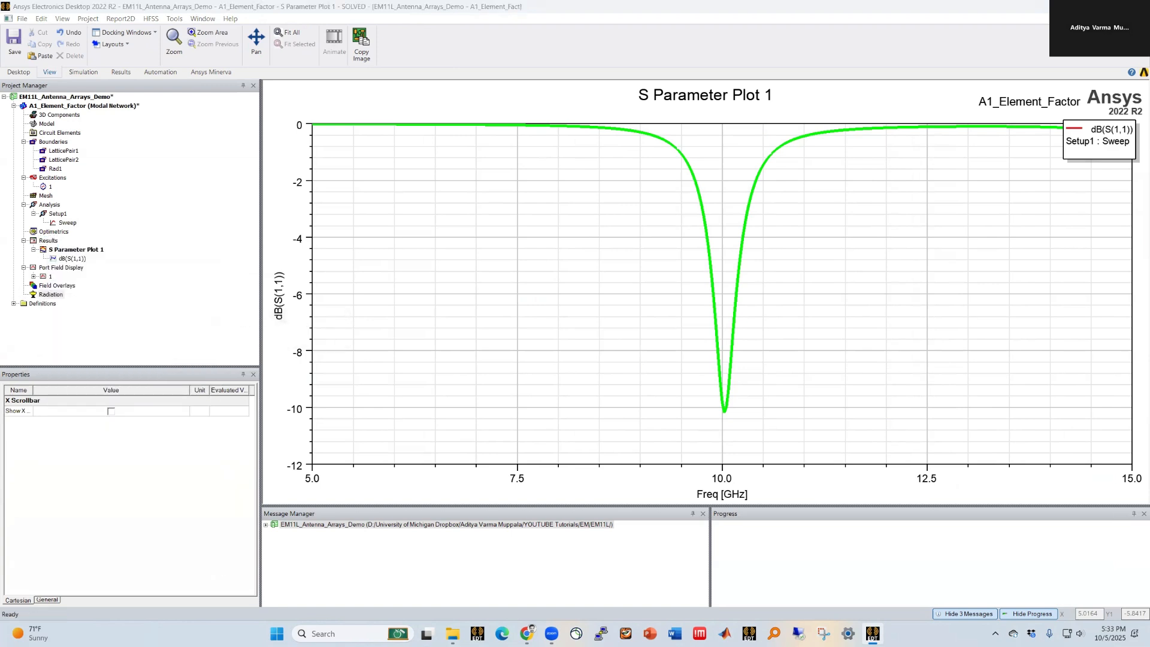
key(Tab)
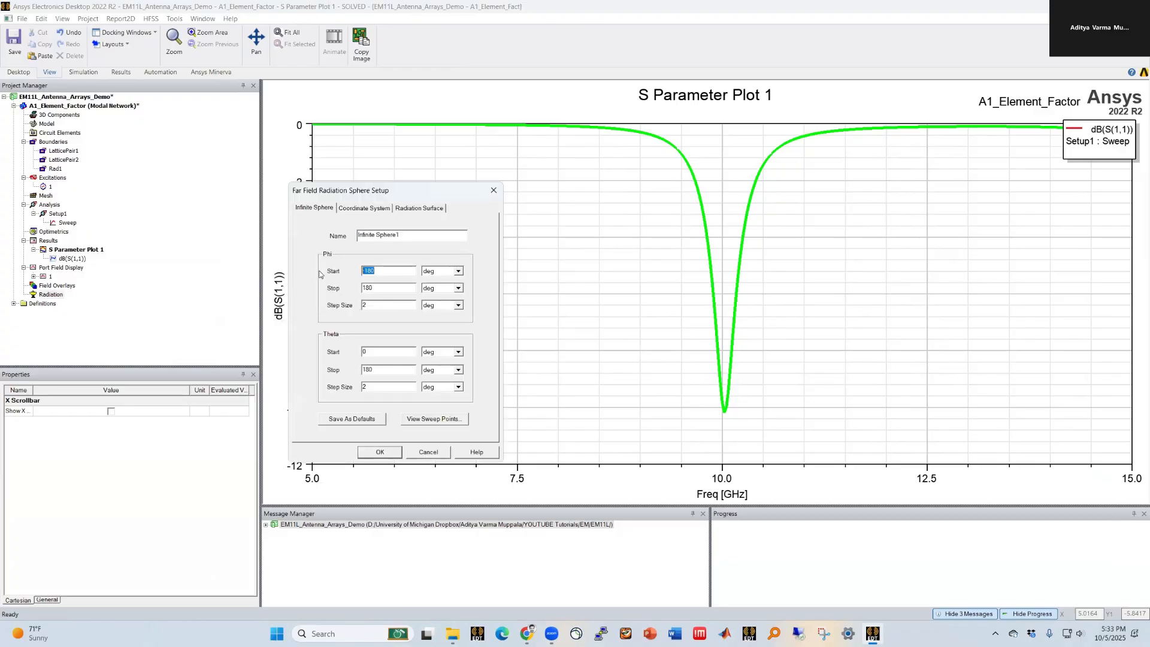
text(0)
key(Tab)
text(90)
double_click(379, 353)
text(-)
double_click(367, 387)
text(1)
double_click(364, 306)
click(372, 455)
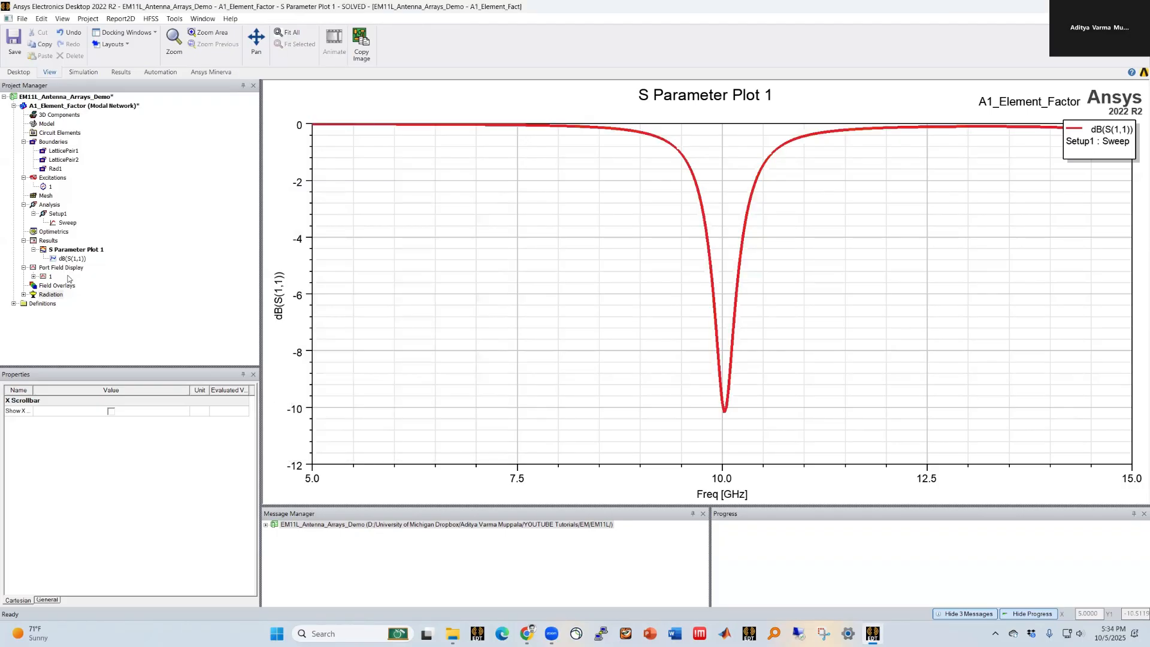
right_click(53, 242)
mouse_move(197, 299)
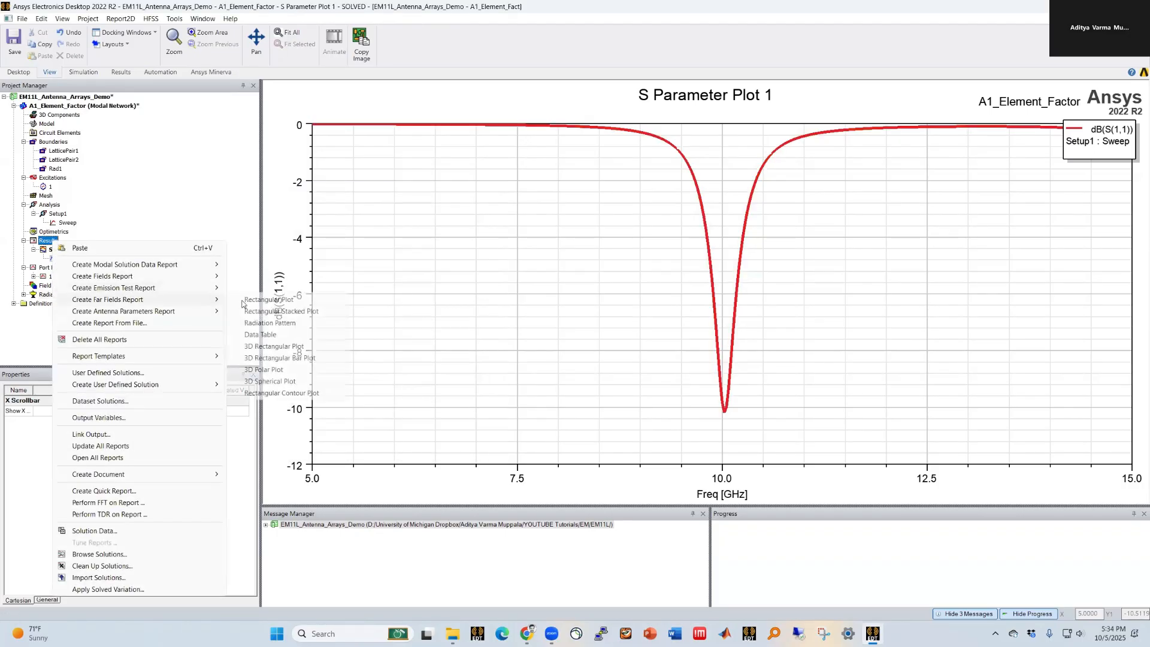
click(296, 299)
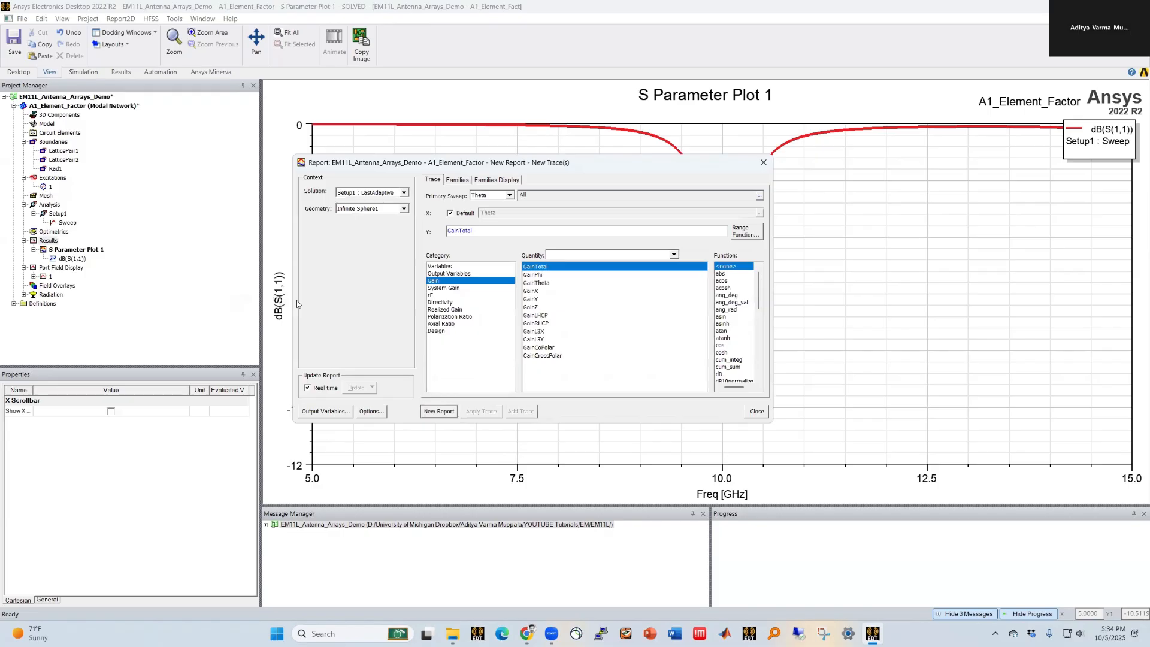
click(757, 411)
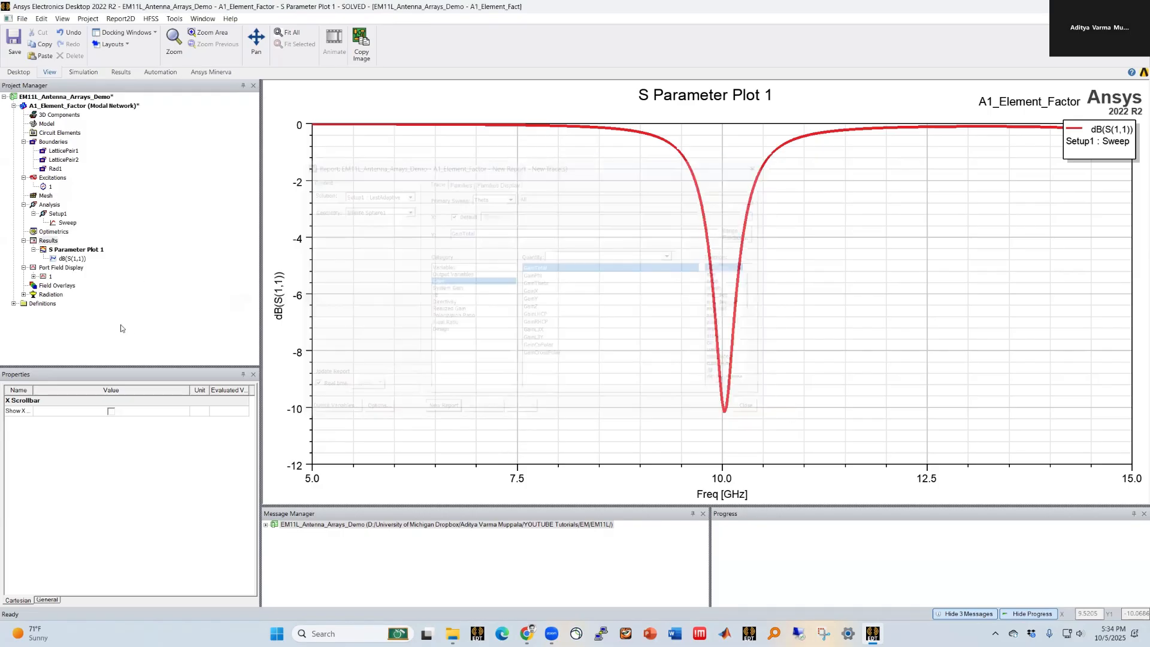
Step: Create a far-field radiation pattern report of dB(GainTotal) versus Theta for all Phi values at 10 GHz
right_click(50, 242)
mouse_move(197, 300)
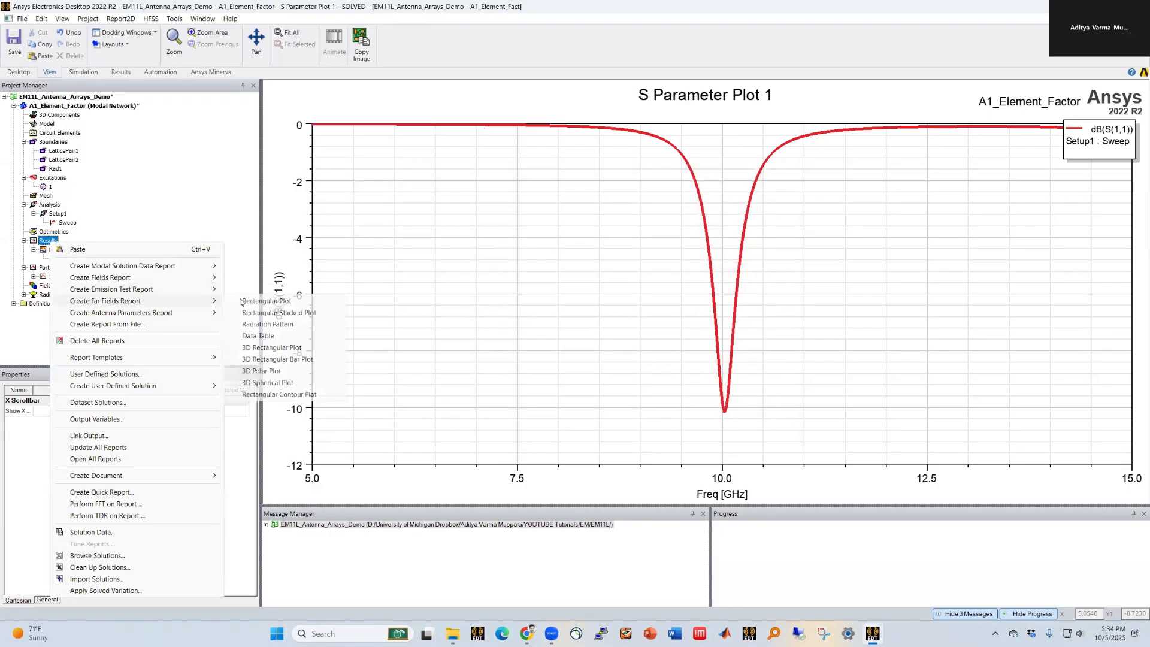
click(272, 335)
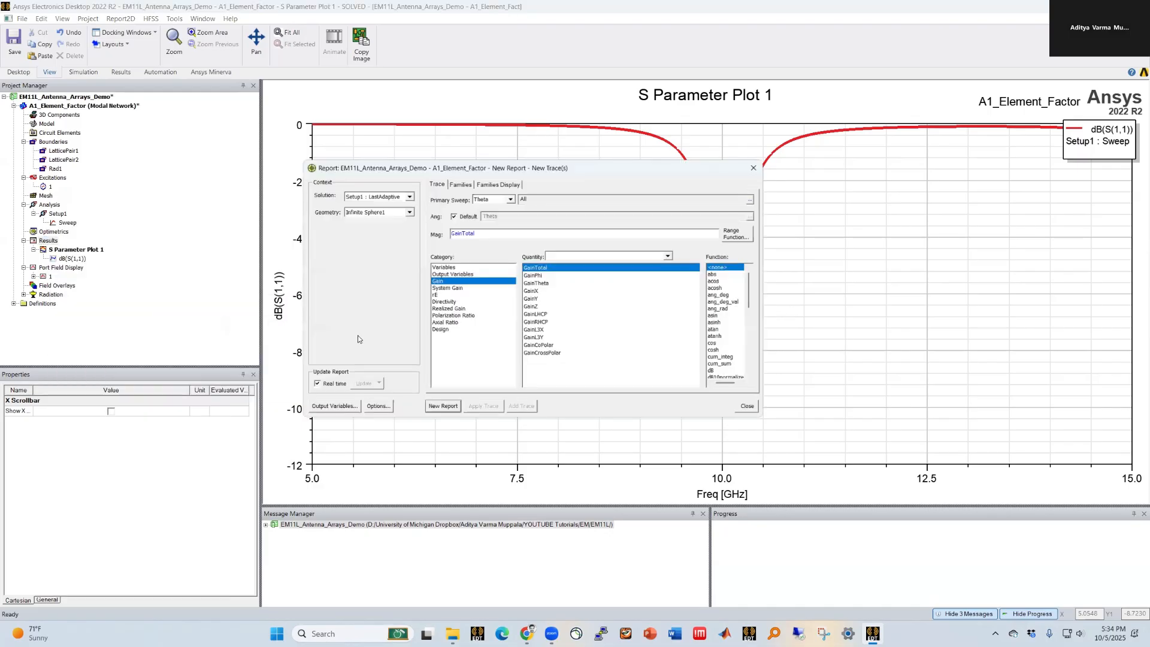
click(721, 374)
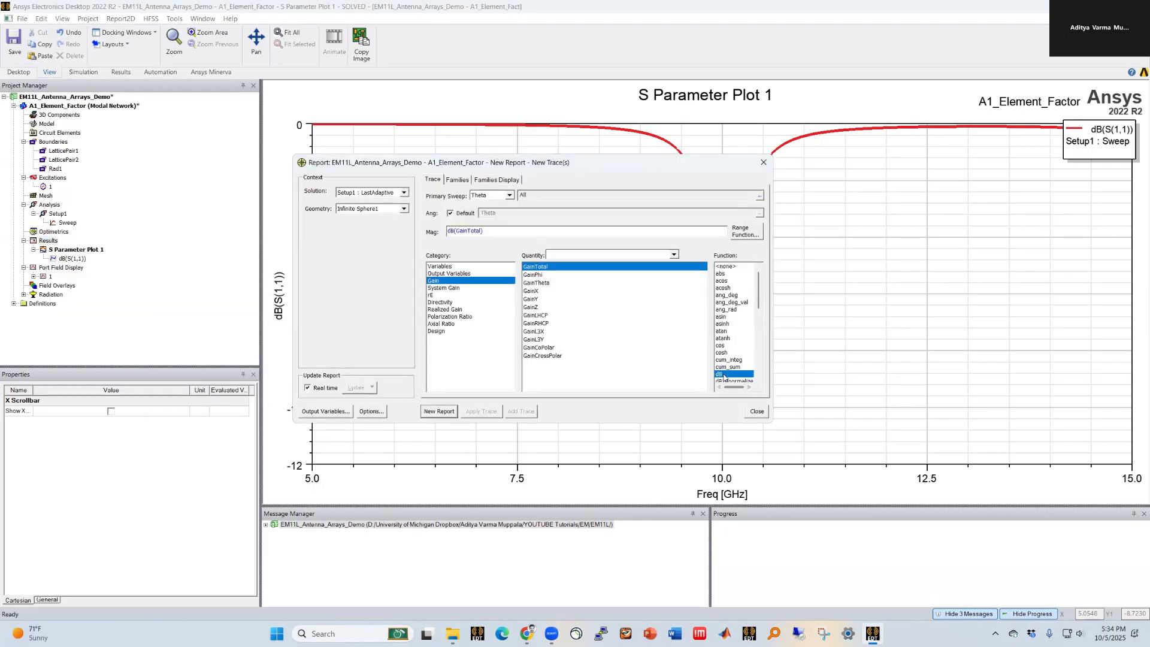
click(456, 181)
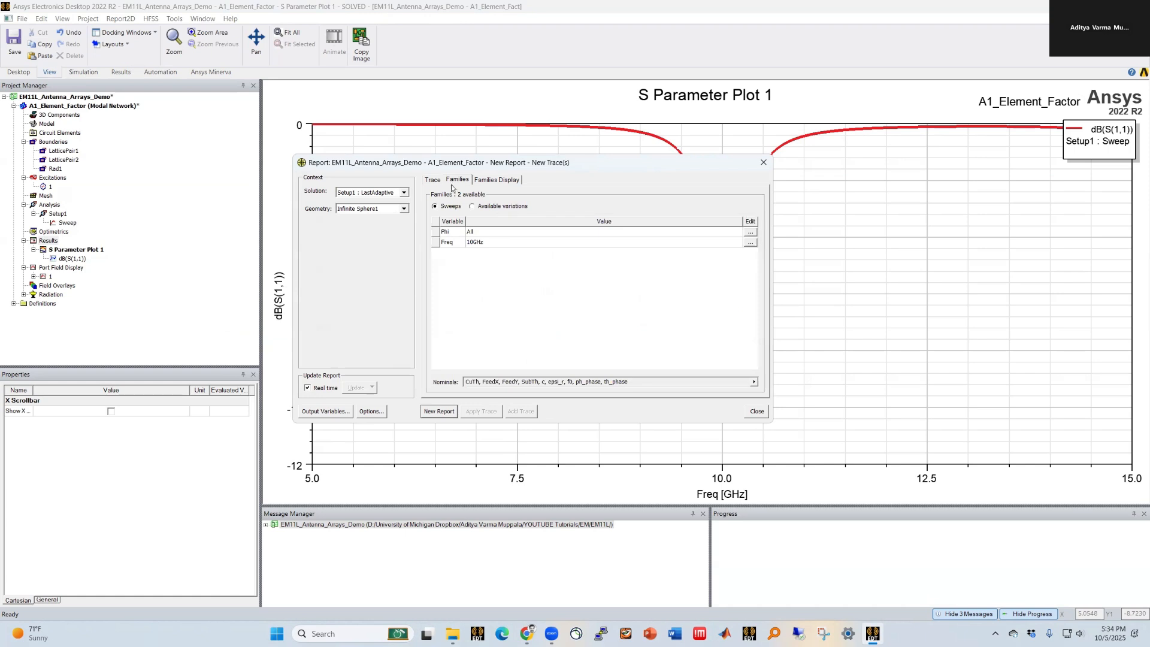
click(432, 180)
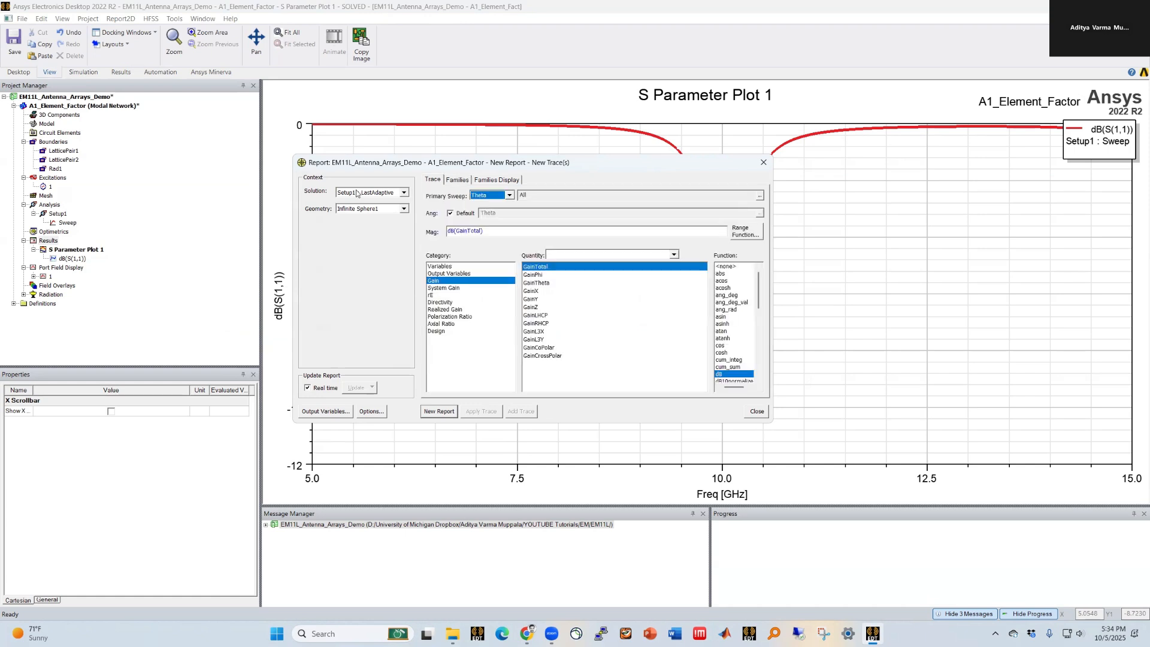
click(444, 412)
click(757, 413)
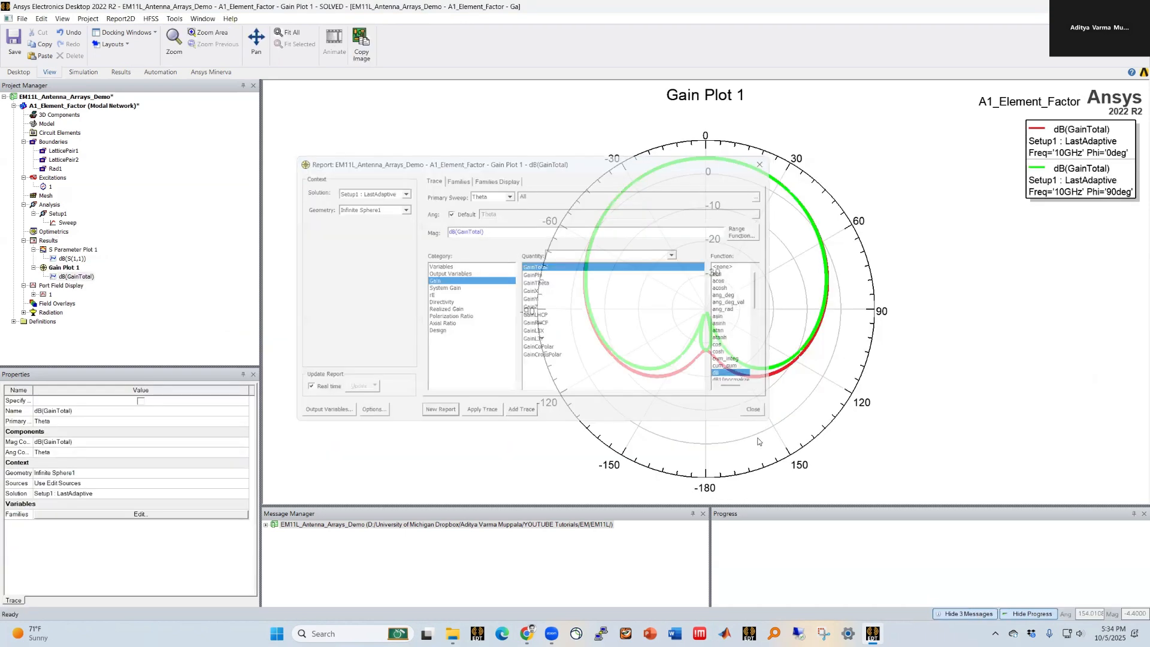
Step: Add a marker on the gain pattern trace at Theta 0 deg
click(417, 346)
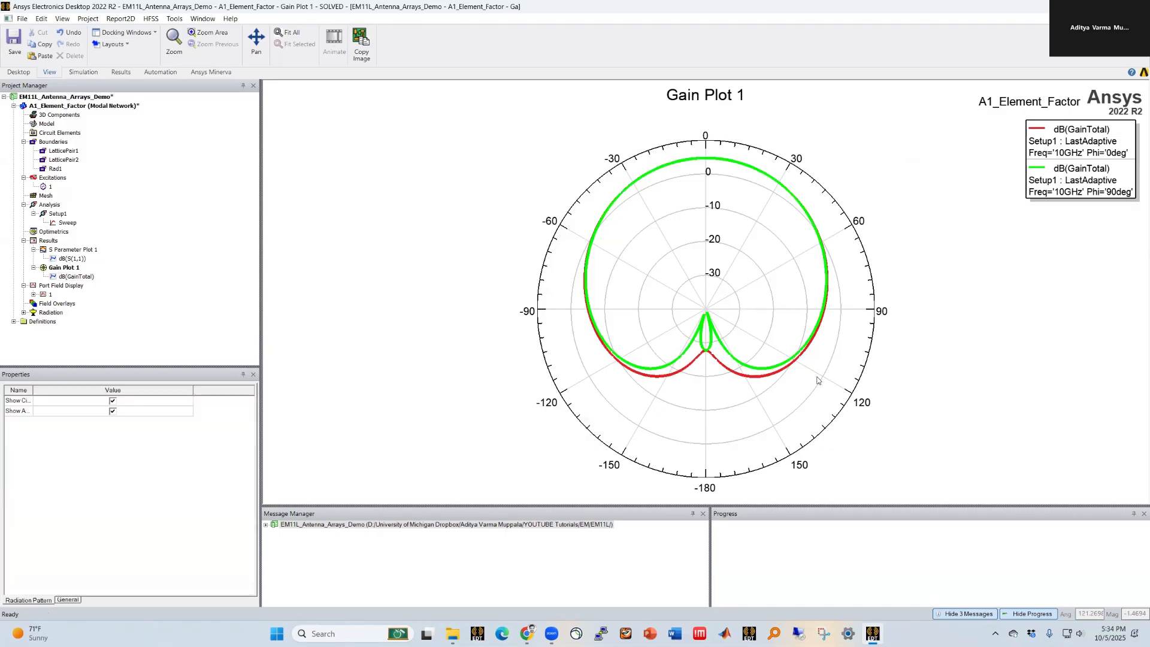
right_click(703, 161)
mouse_move(803, 167)
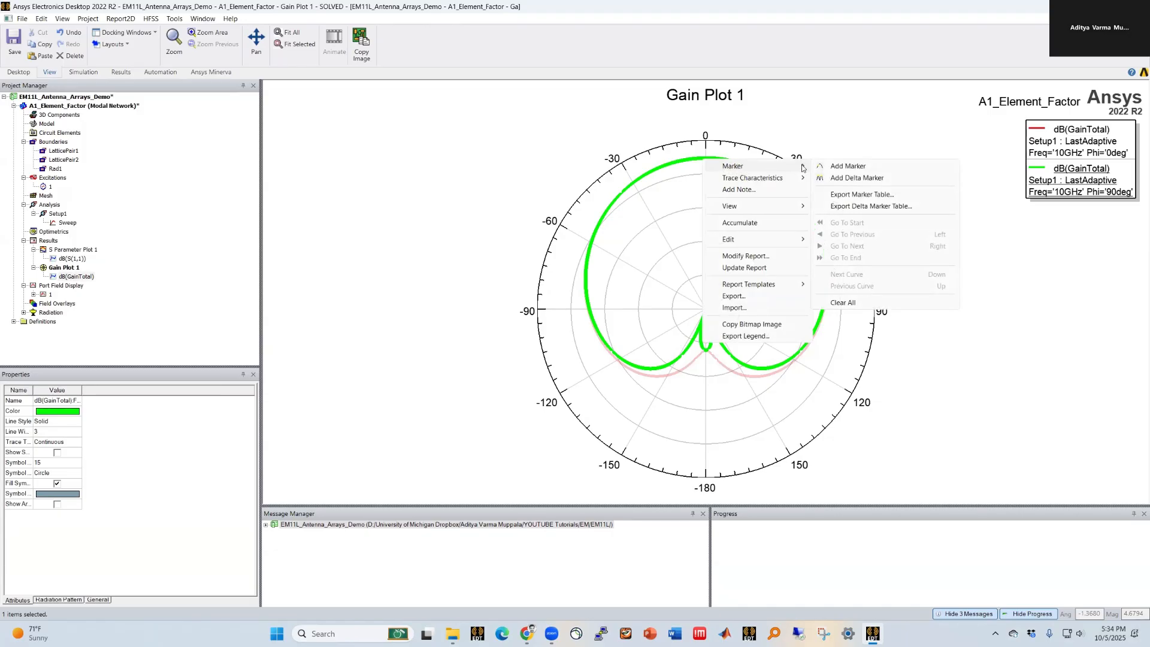
click(847, 167)
click(706, 158)
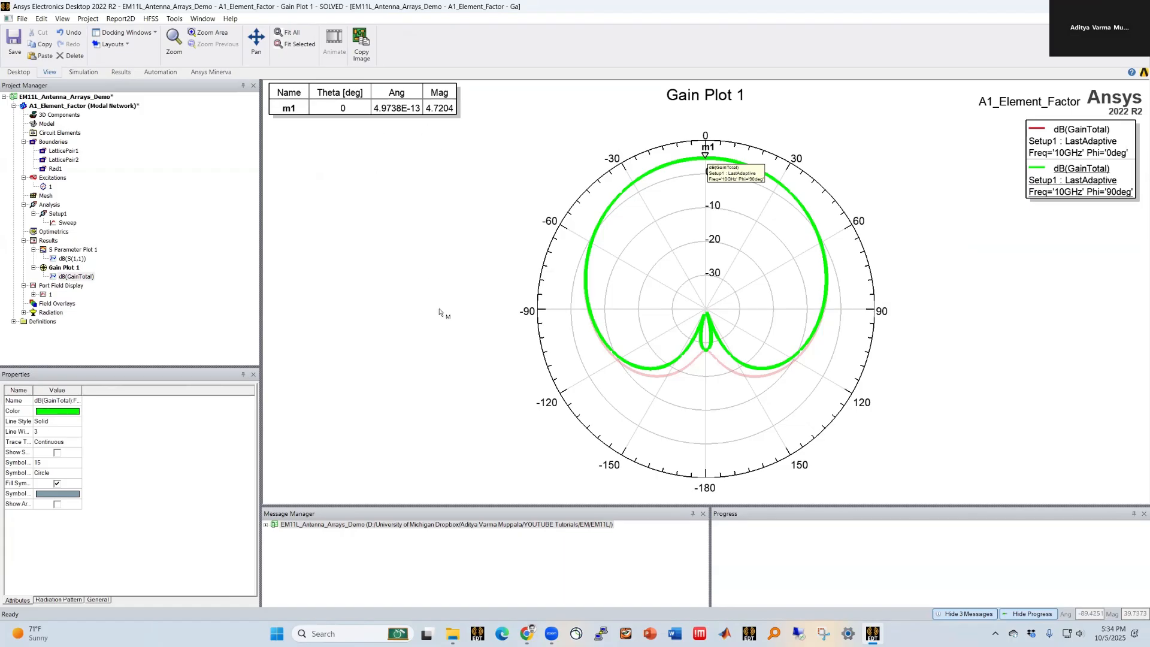
click(440, 240)
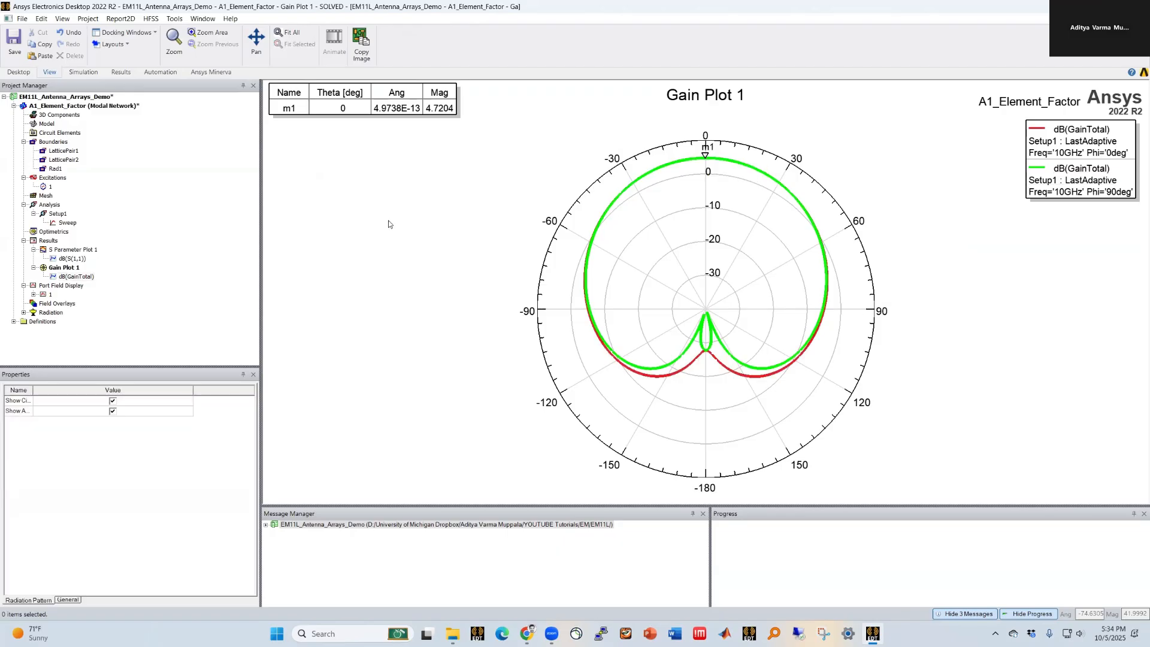
Step: Switch between the 3D model, the S-parameter plot and the gain plot to review them
double_click(79, 106)
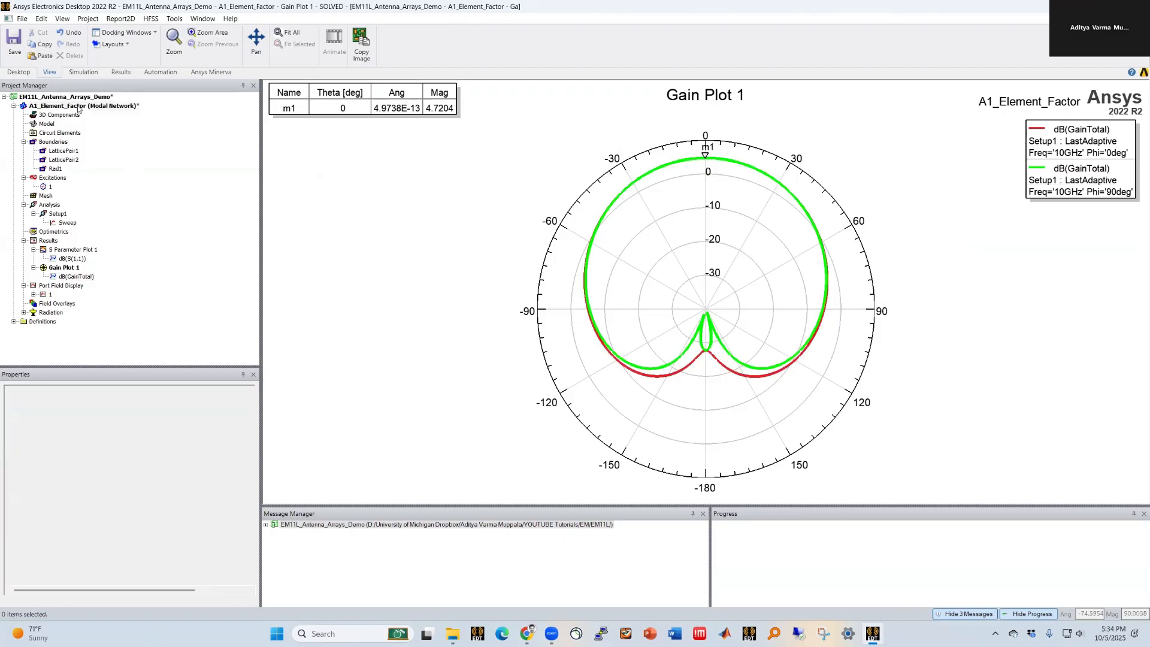
double_click(75, 249)
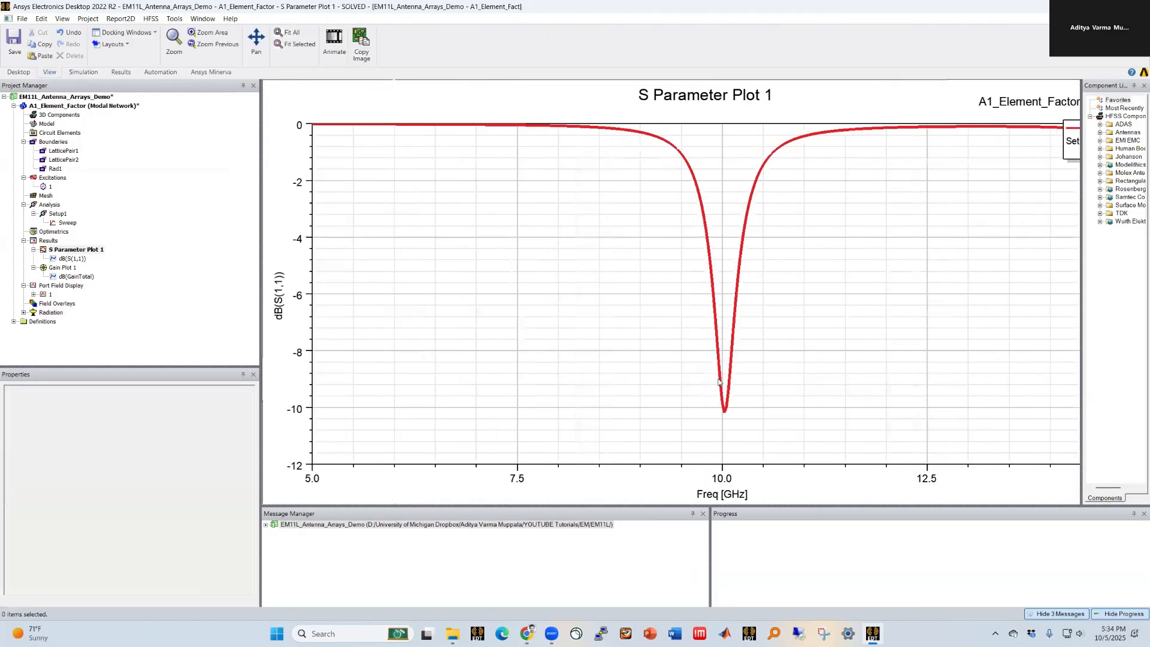
double_click(63, 267)
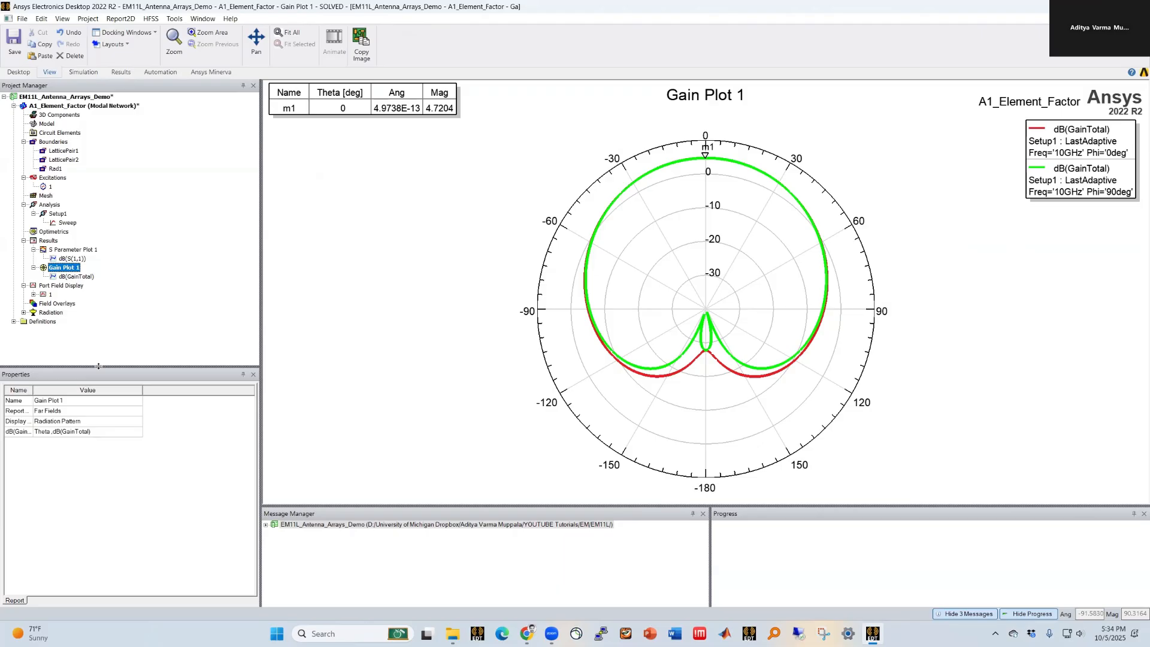
double_click(93, 106)
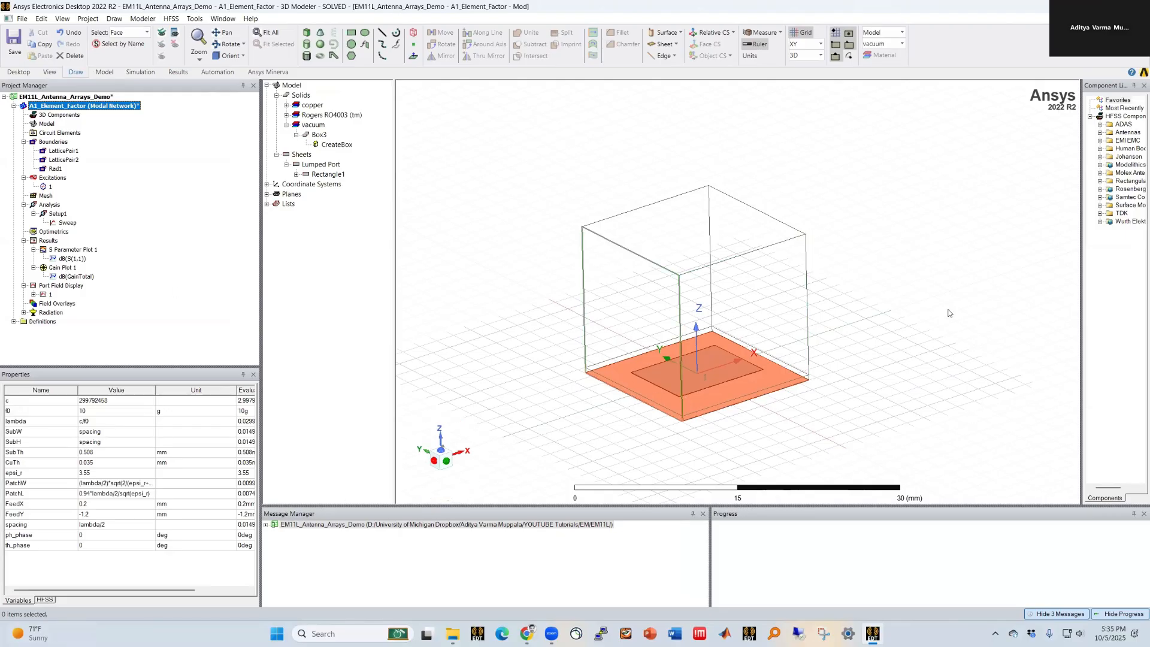
double_click(64, 267)
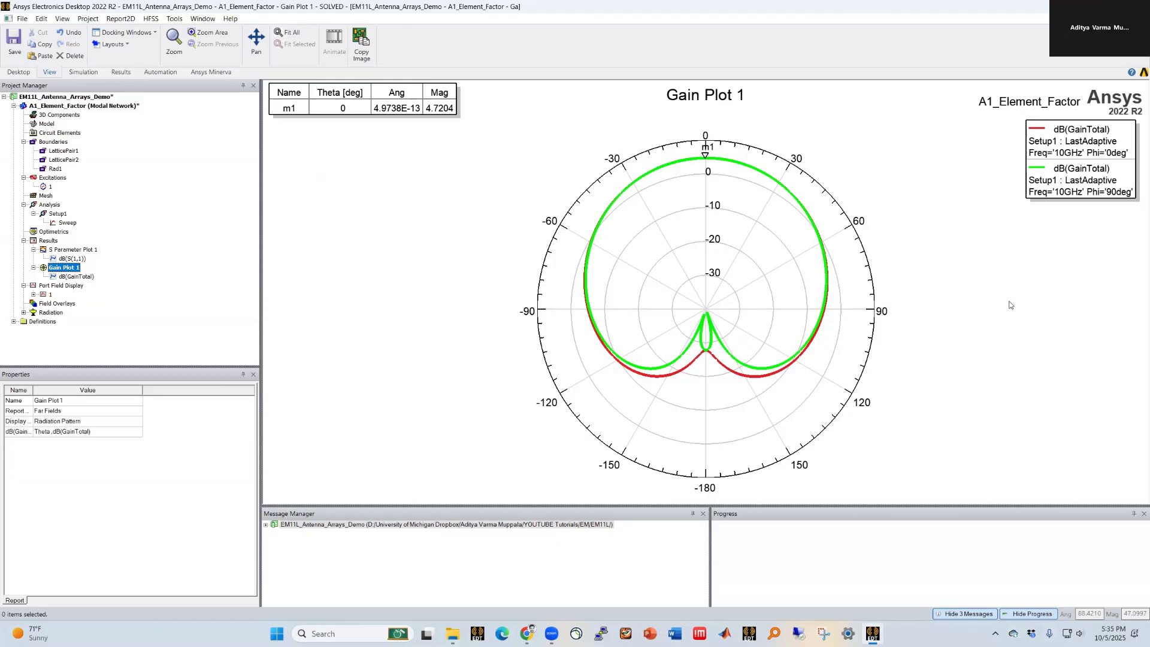
double_click(88, 106)
Step: Zoom into the model and select the vacuum air box to inspect it
click(557, 391)
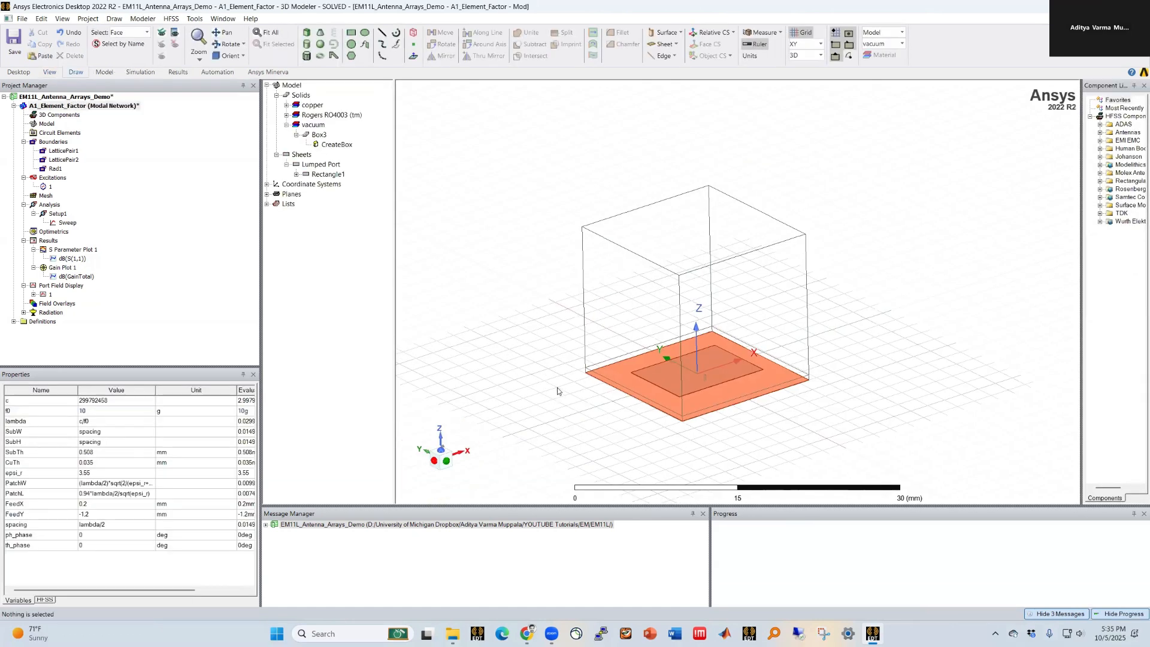
scroll(656, 437, up, 1)
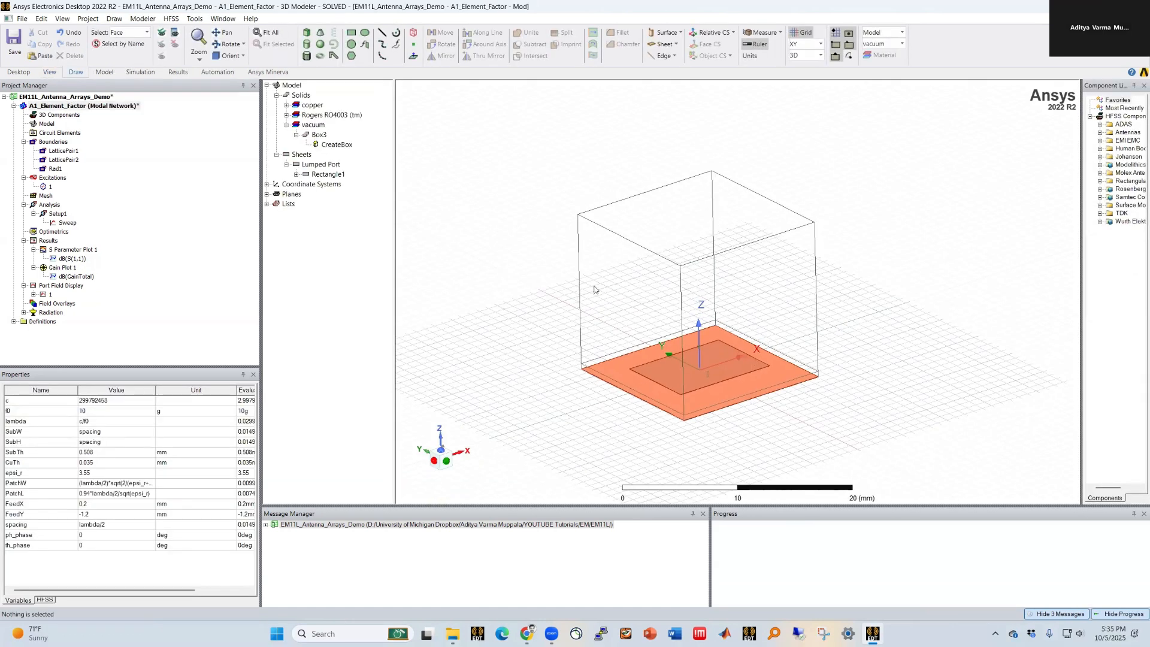
scroll(551, 428, up, 1)
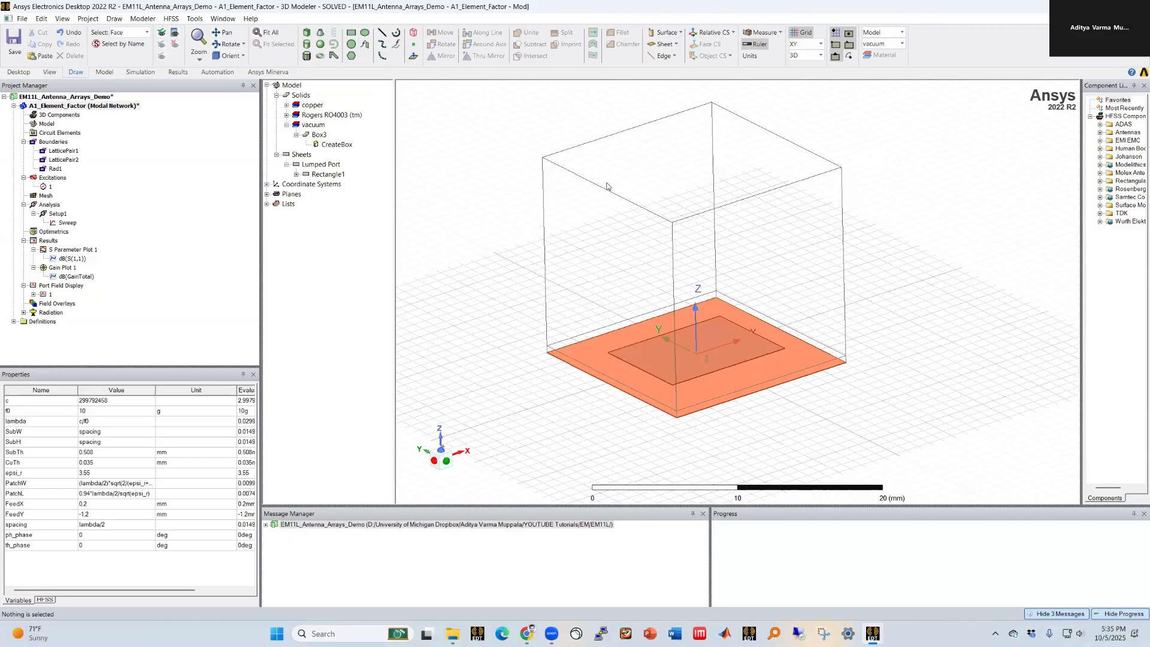
key(o)
click(558, 218)
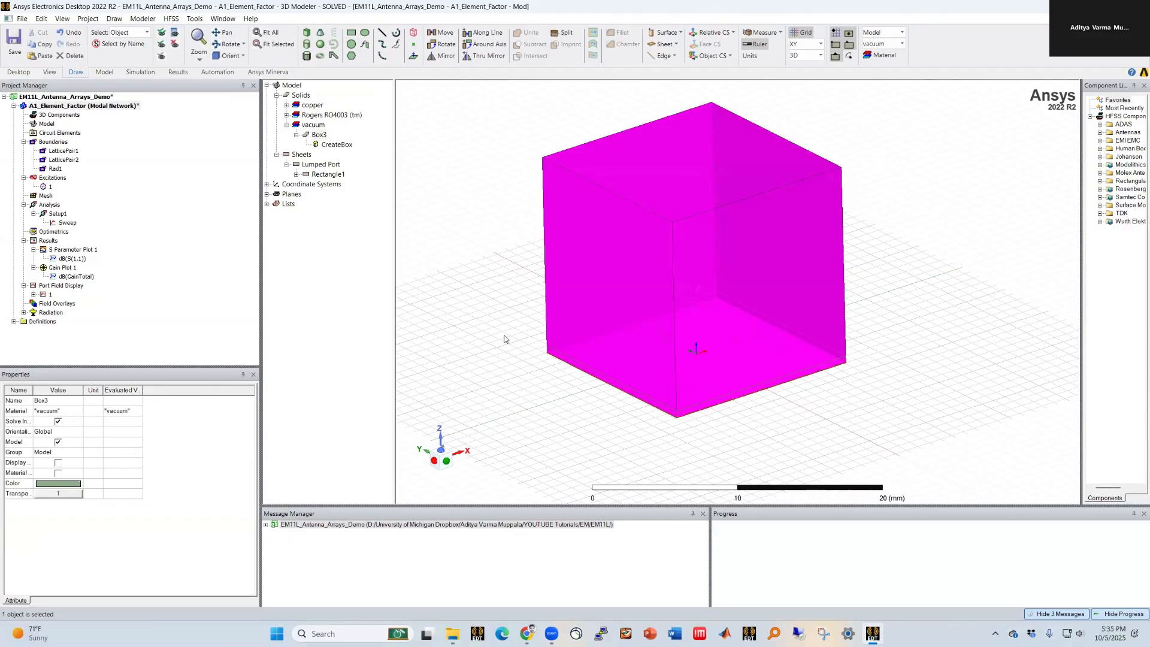
click(500, 280)
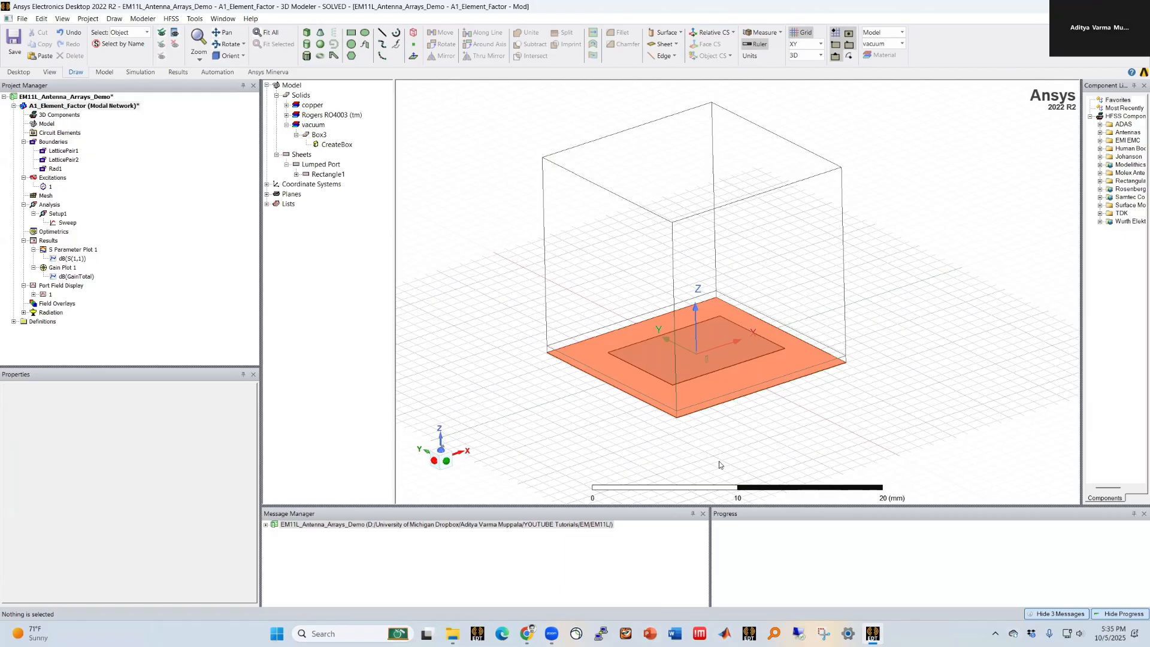
click(699, 300)
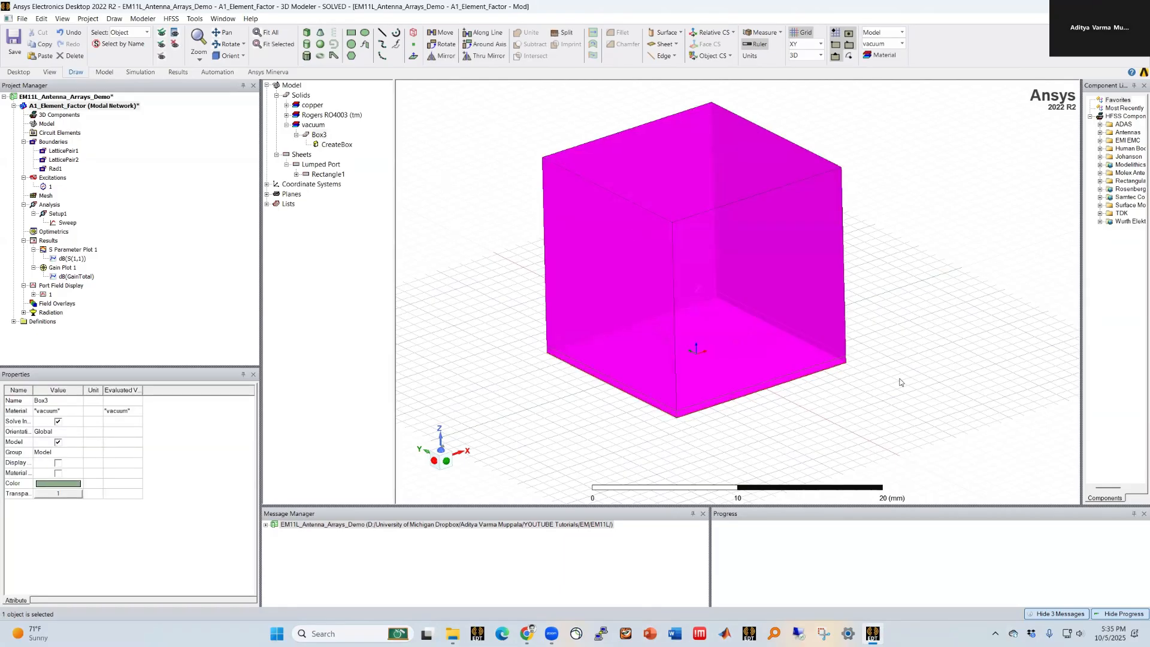
click(571, 394)
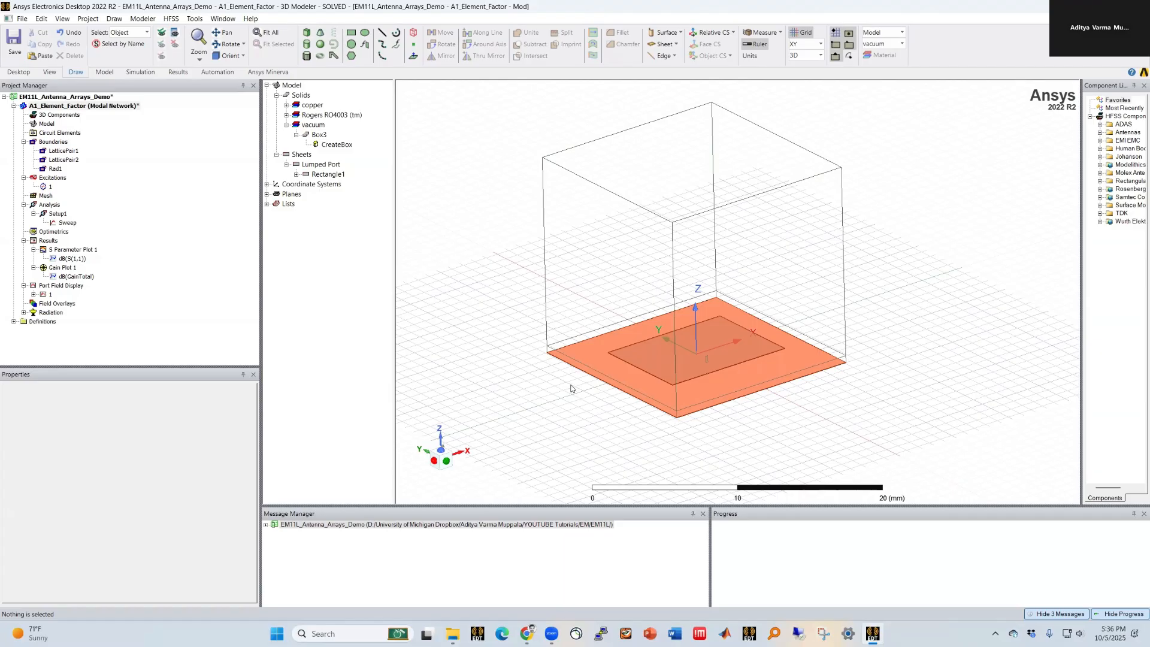
Step: Collapse the S-parameter and gain plot entries in the project tree and save the project
click(34, 249)
click(33, 258)
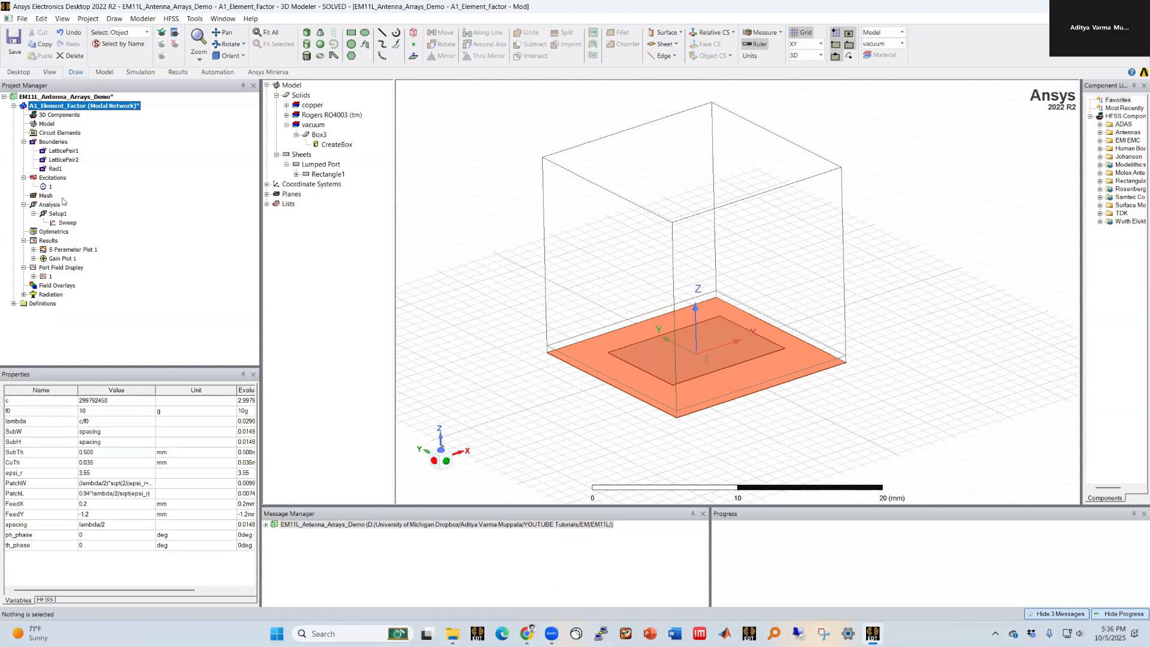
click(71, 106)
click(497, 281)
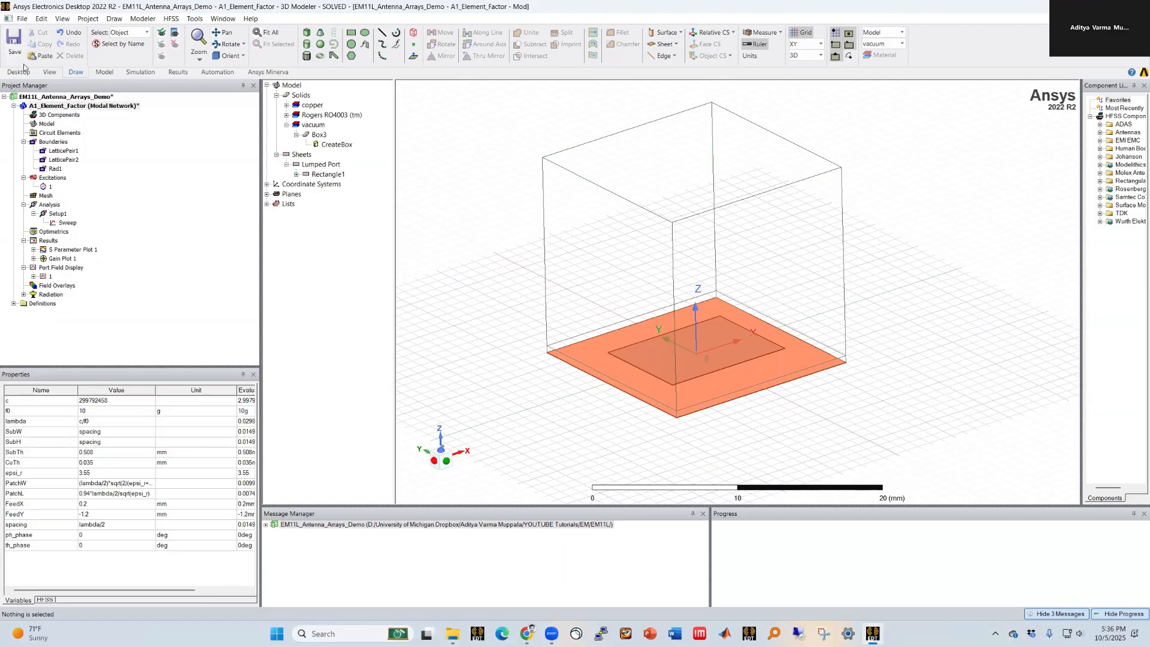
click(14, 44)
Step: Duplicate the A1_Element_Factor design by copying it and pasting it into the project
right_click(47, 107)
click(58, 113)
click(51, 98)
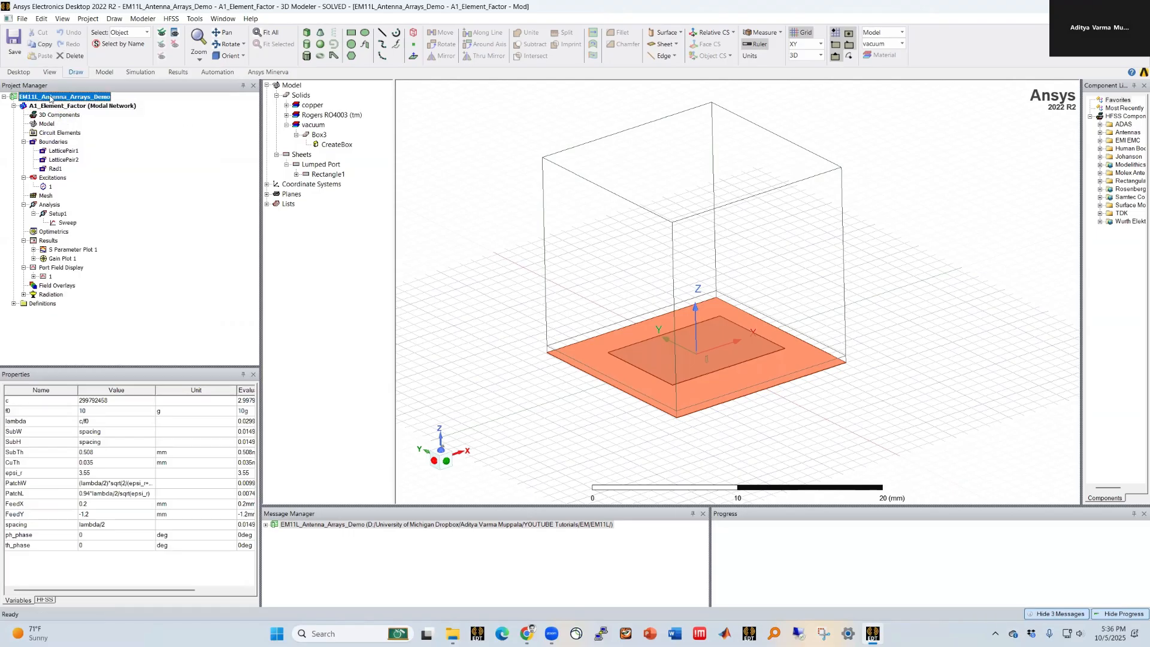
right_click(51, 98)
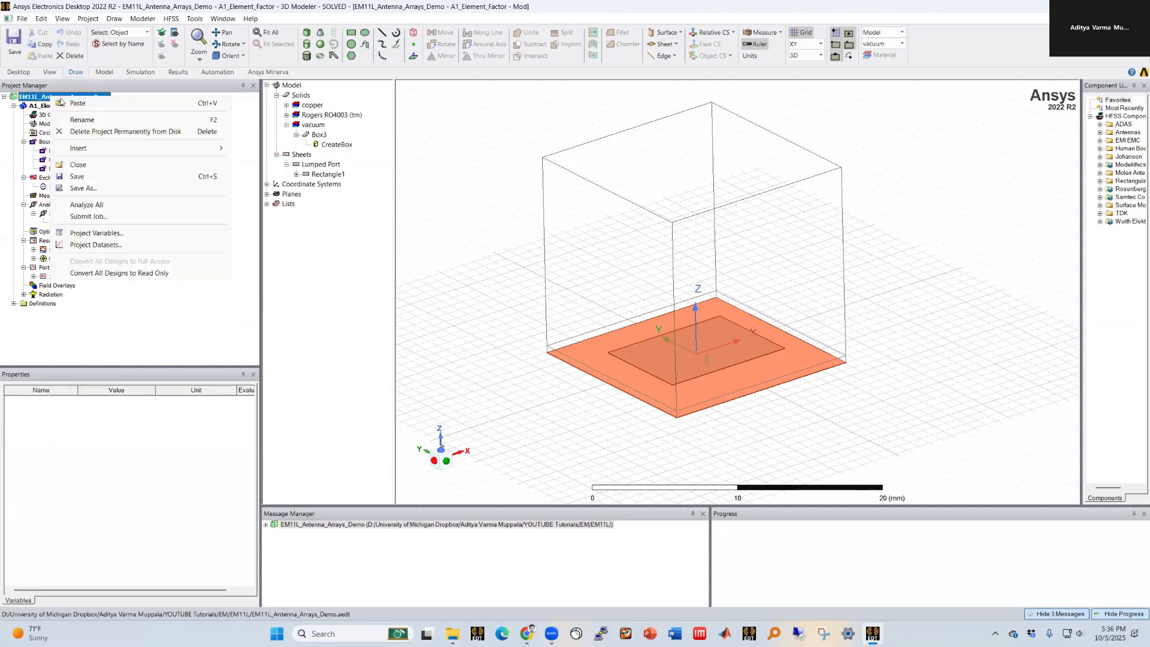
click(76, 103)
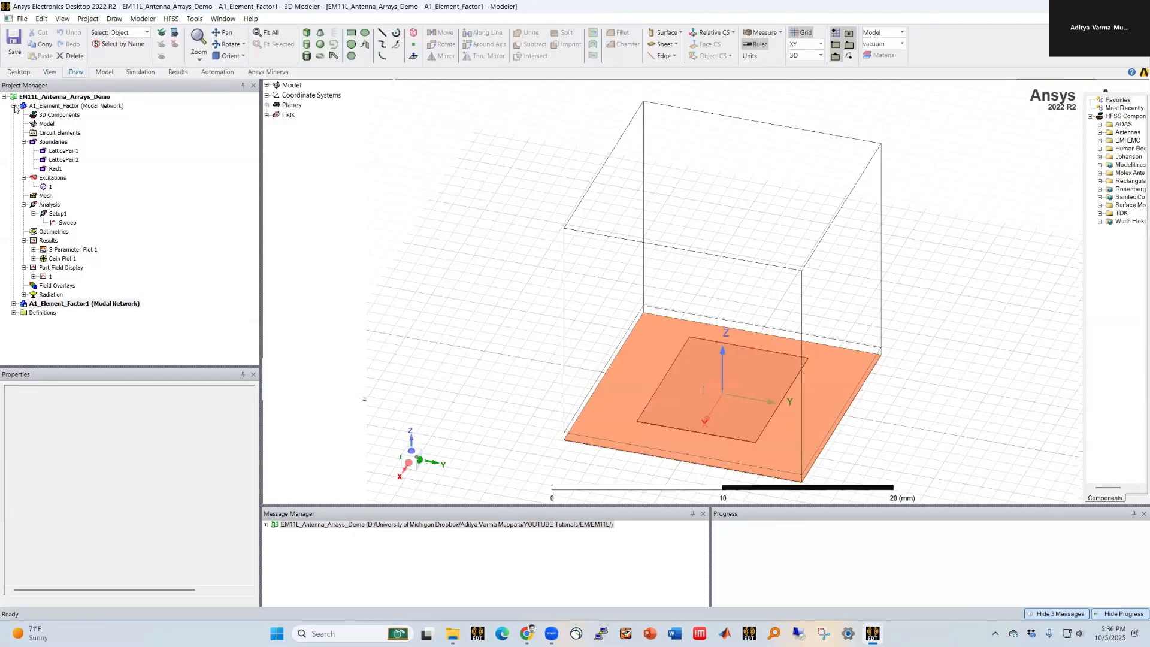
Step: Rename the copied design to A2_Array_Pattern_v1
right_click(51, 114)
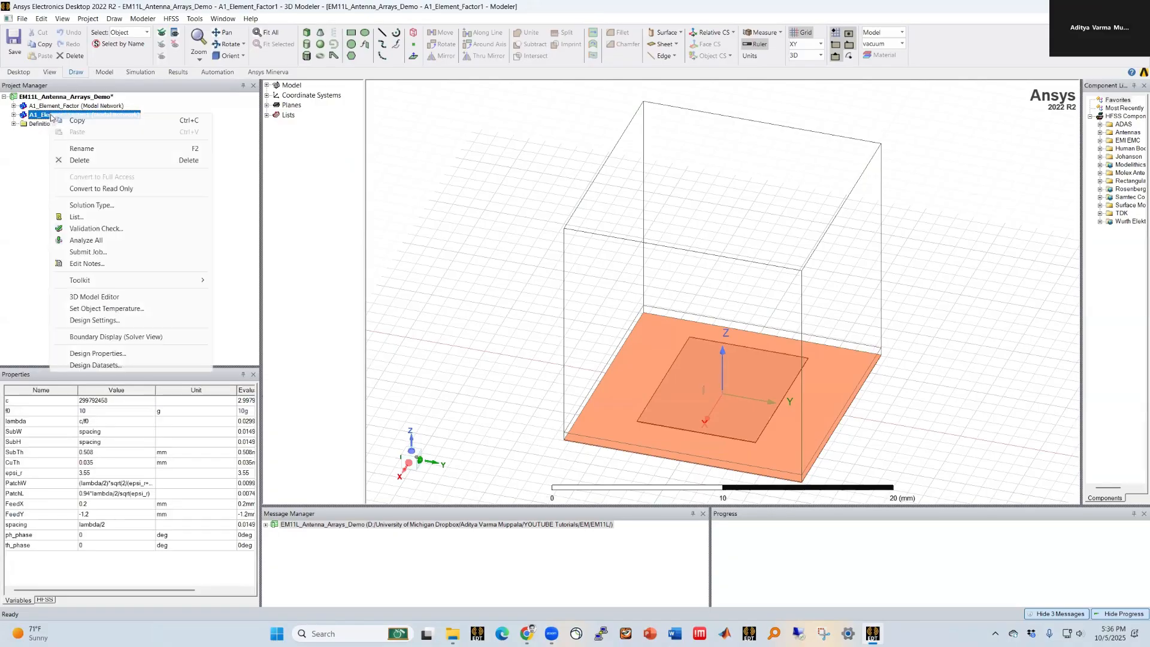
click(79, 148)
drag(40, 114, 91, 115)
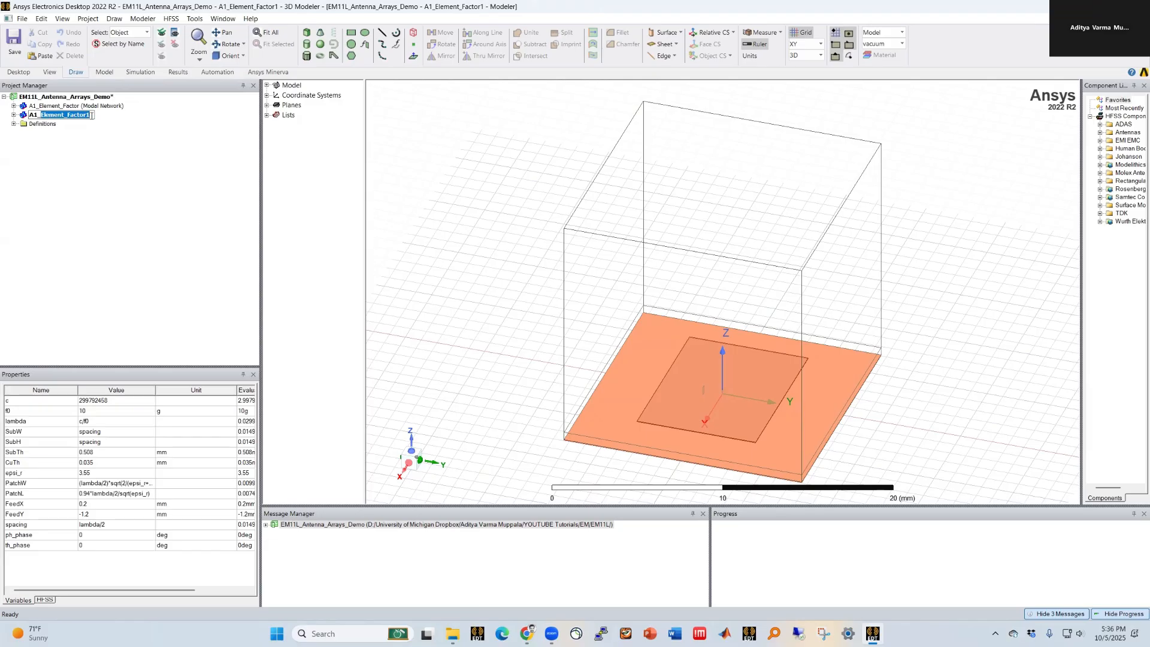
text(Array_Pattern_v1)
key(Return)
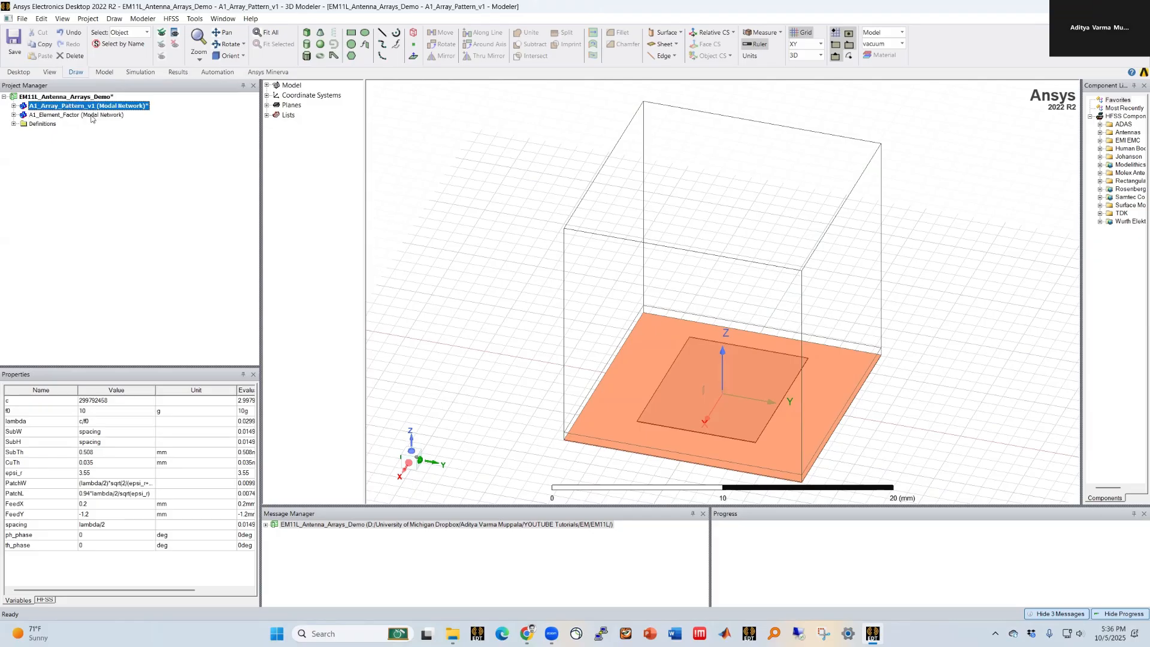
right_click(33, 111)
click(68, 148)
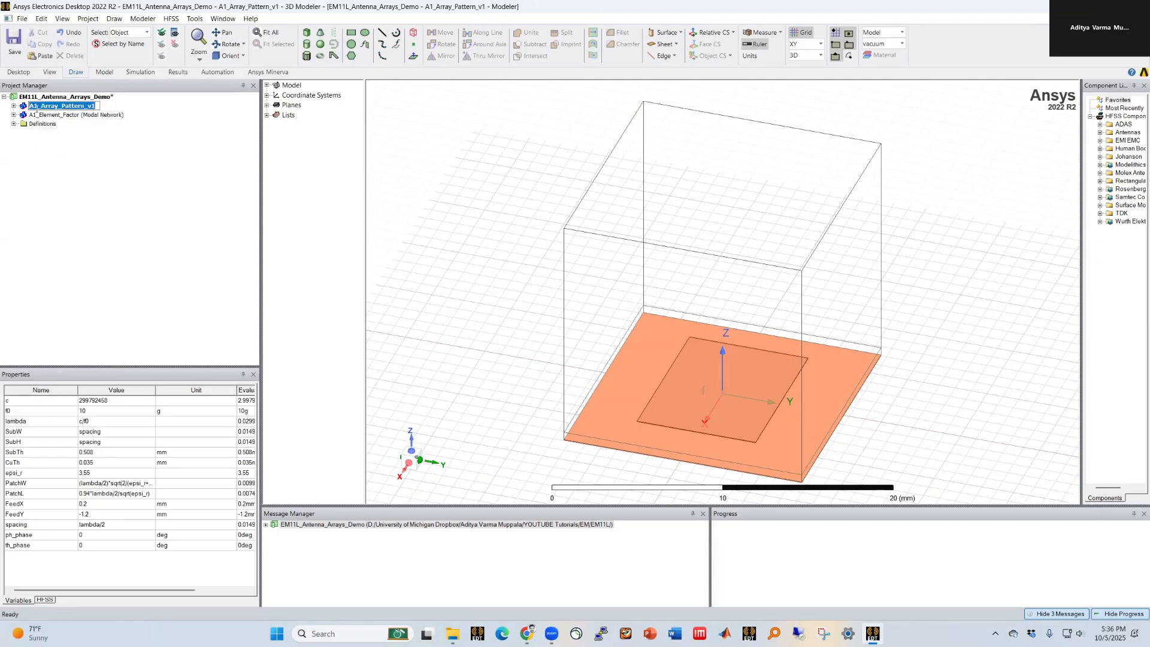
key(BackSpace)
text(2)
key(Return)
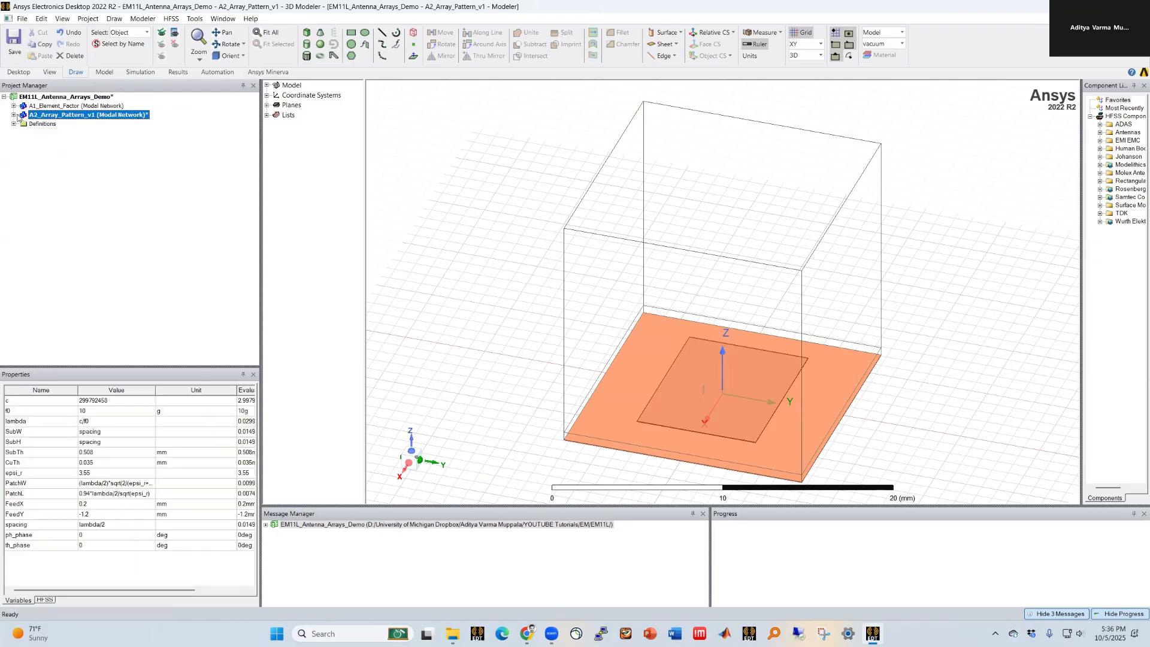
Step: Save the project and validate the A2_Array_Pattern_v1 design before returning to the A1_Element_Factor design
click(14, 41)
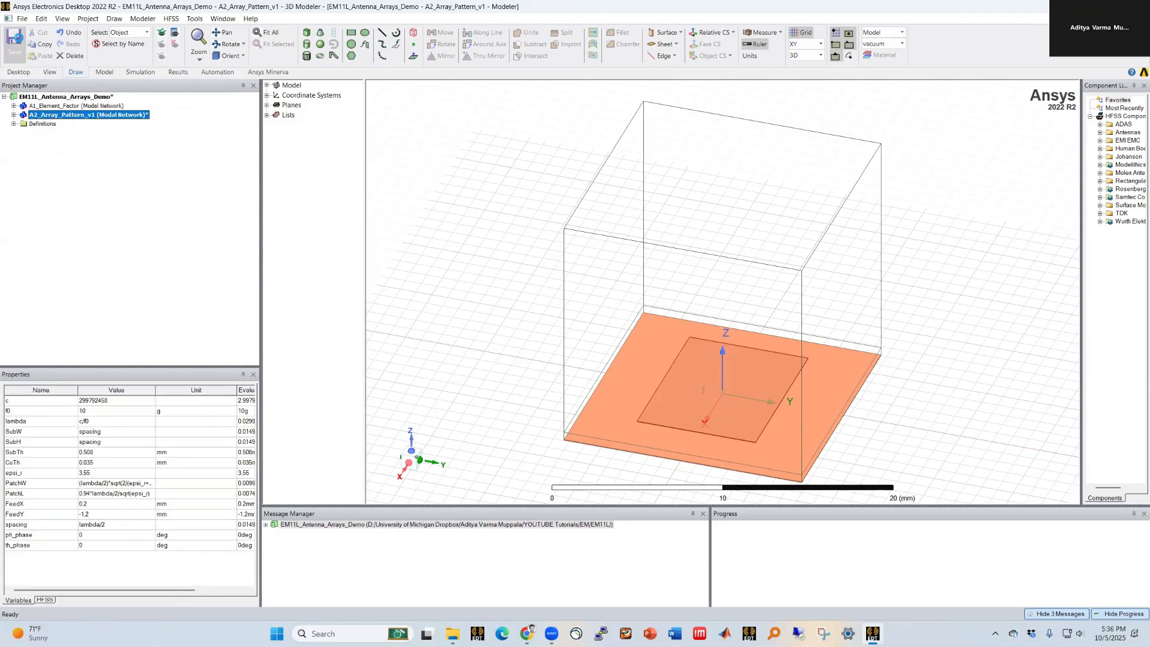
click(139, 72)
click(240, 42)
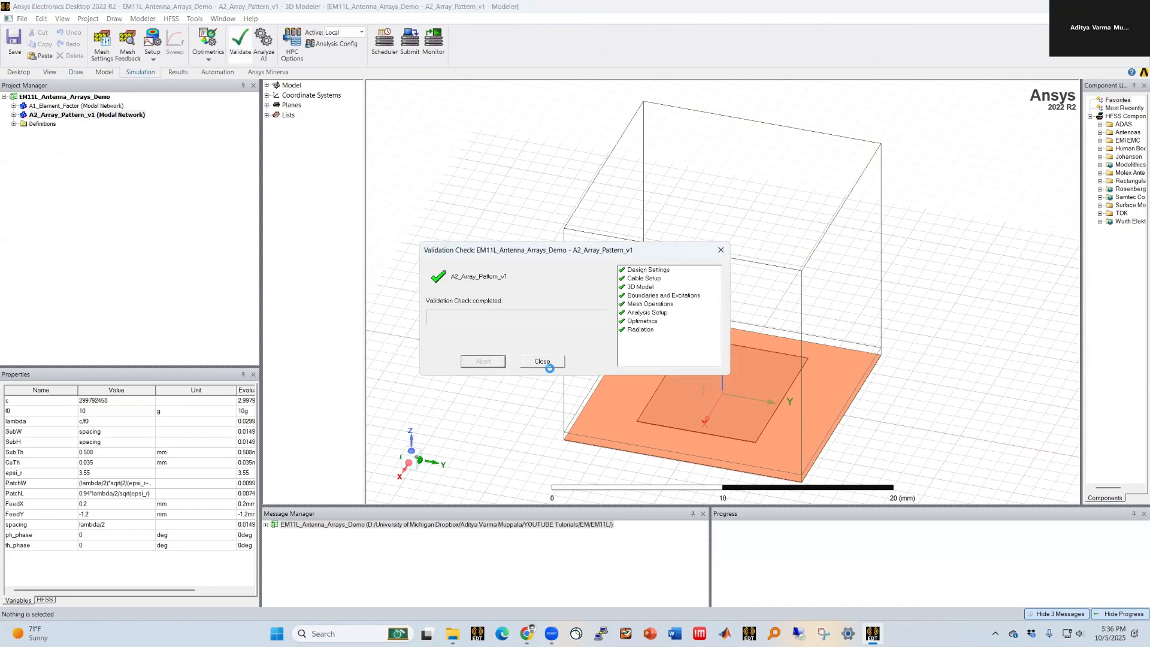
click(542, 359)
click(95, 106)
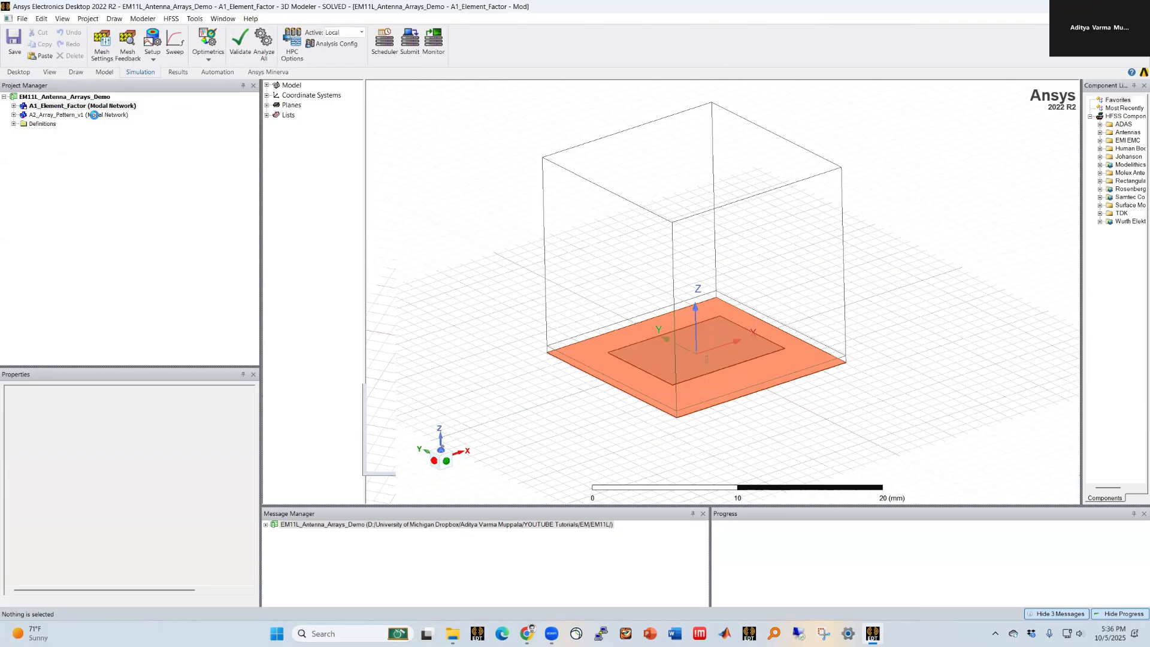
Step: Select the A2_Array_Pattern_v1 design and run Analyze All
click(94, 114)
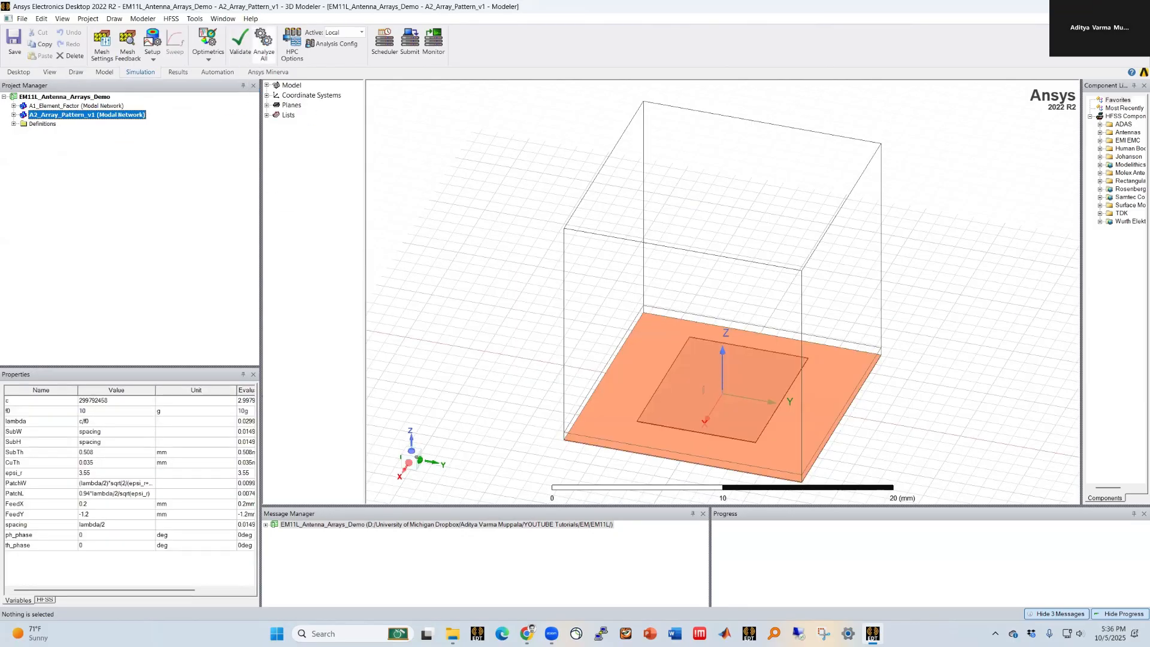
click(263, 44)
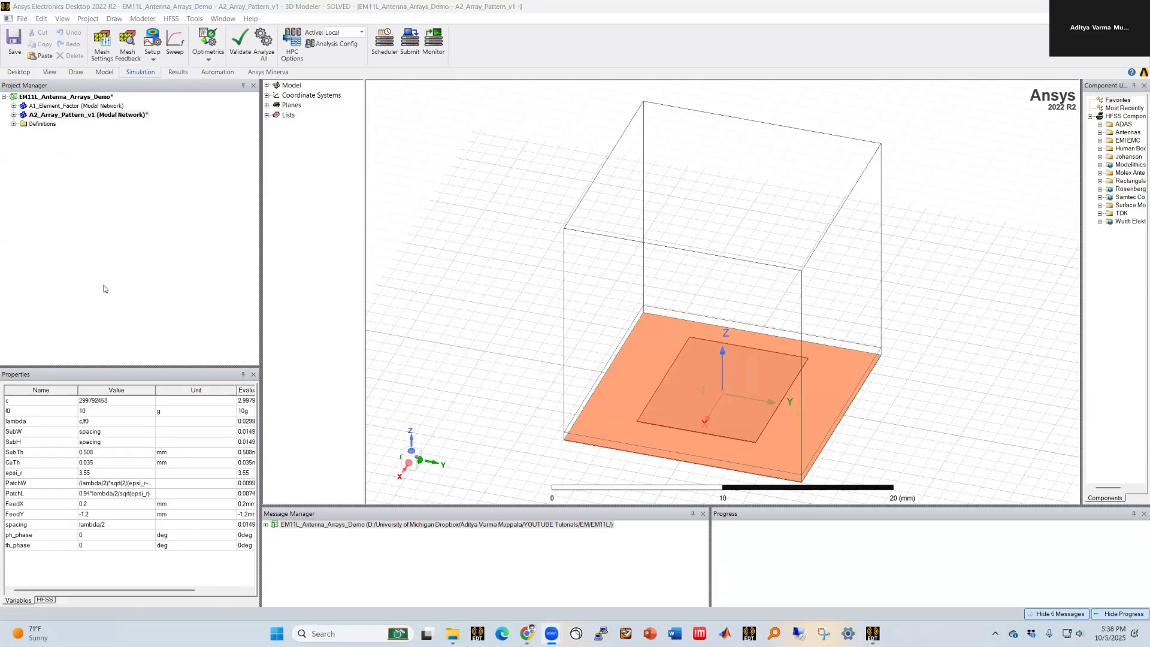
Step: Open the Antenna Array Setup for the A2_Array_Pattern_v1 radiation, choose Parametric Array Setup and enable Array Visibility
click(462, 181)
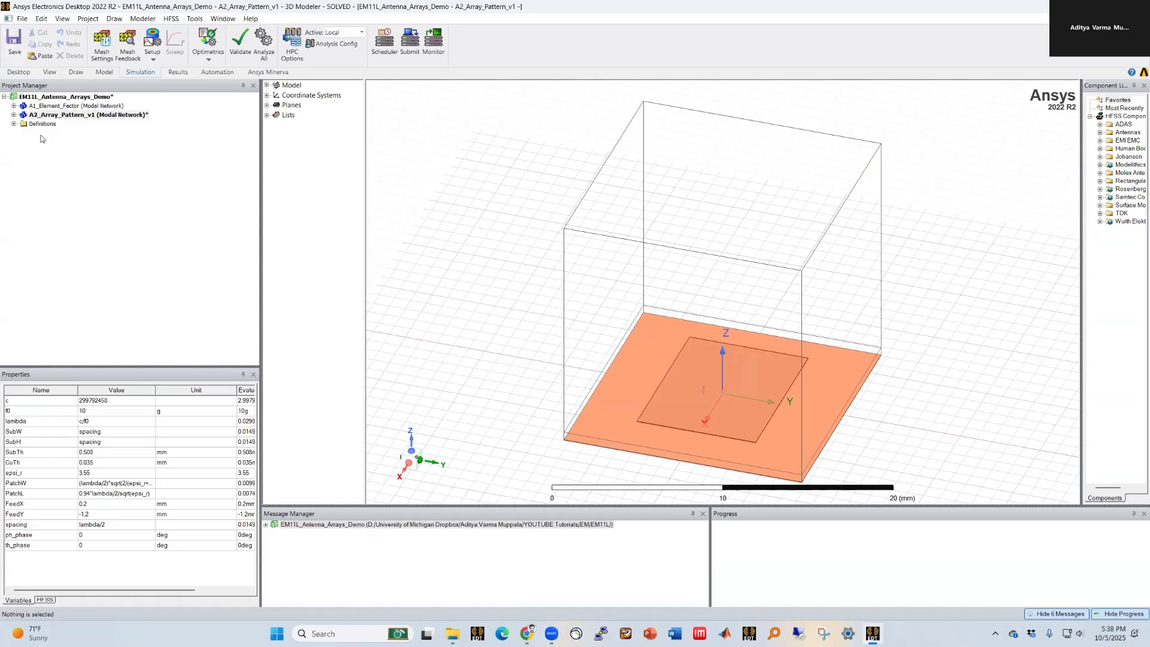
click(14, 115)
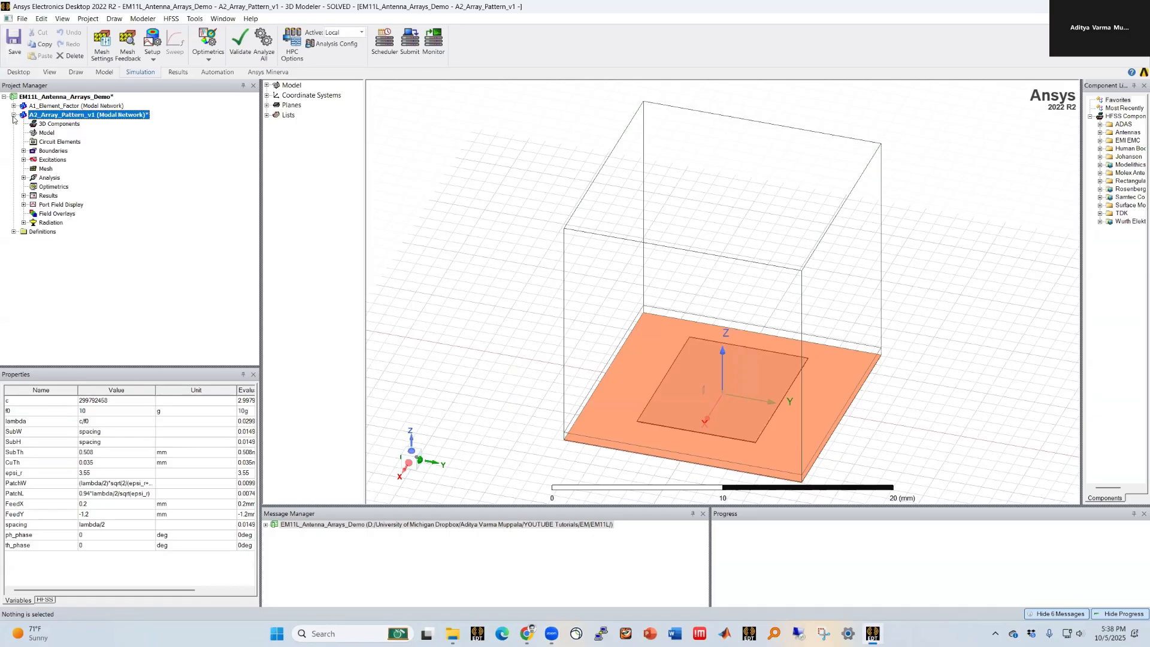
click(23, 222)
right_click(46, 225)
mouse_move(93, 270)
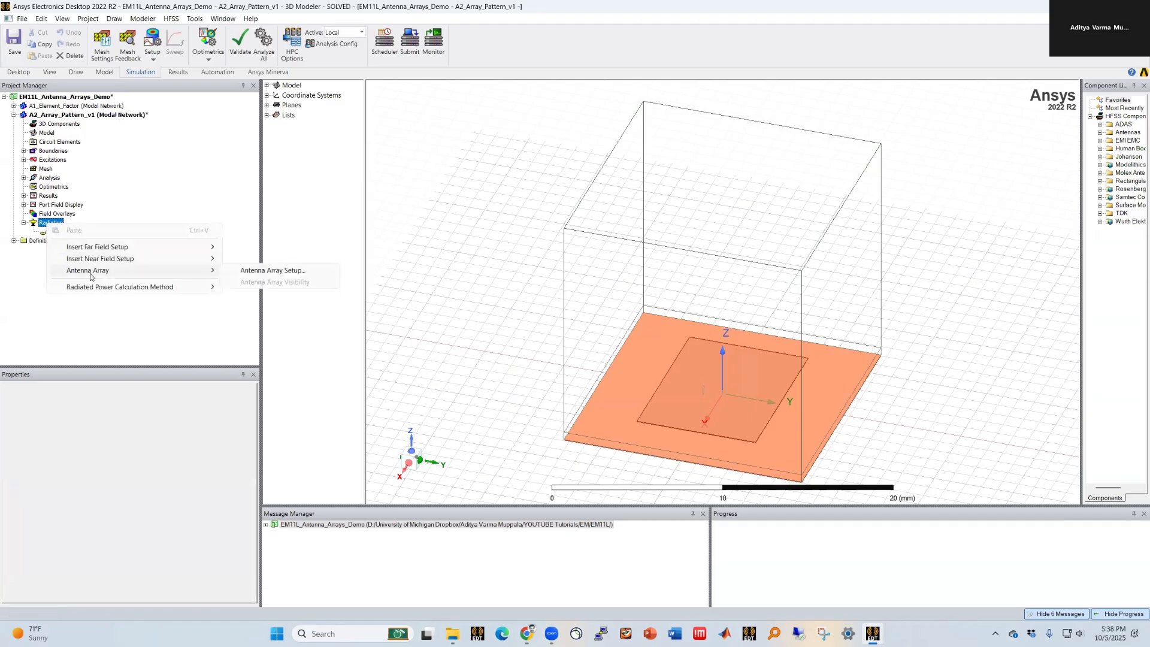
click(273, 271)
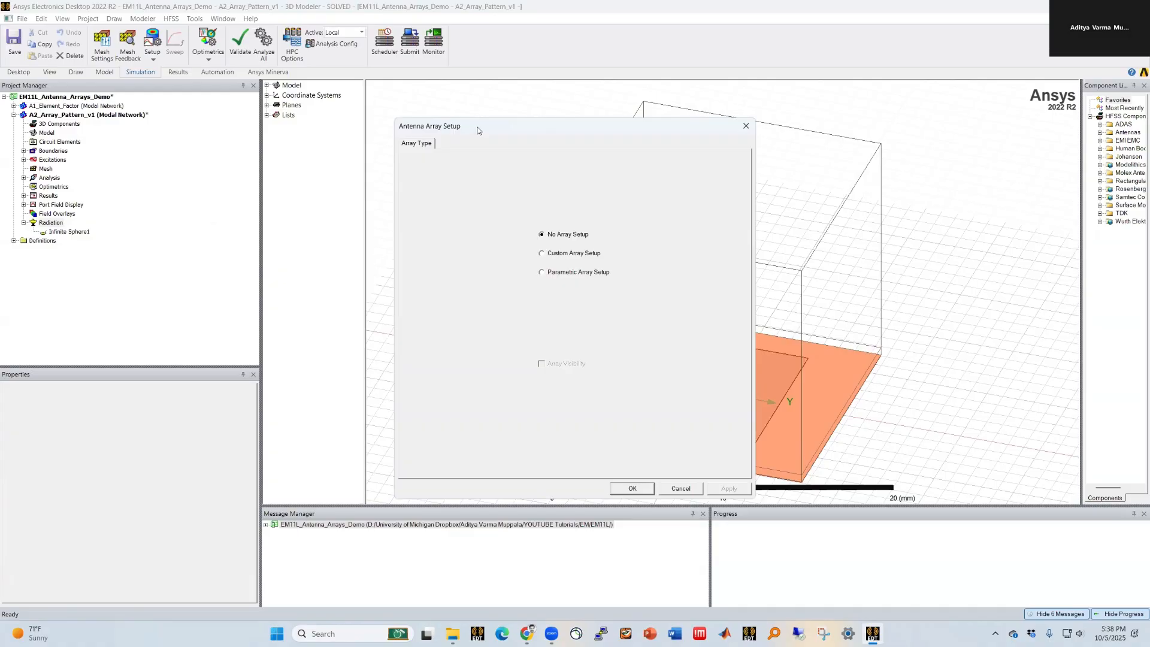
drag(474, 128, 270, 111)
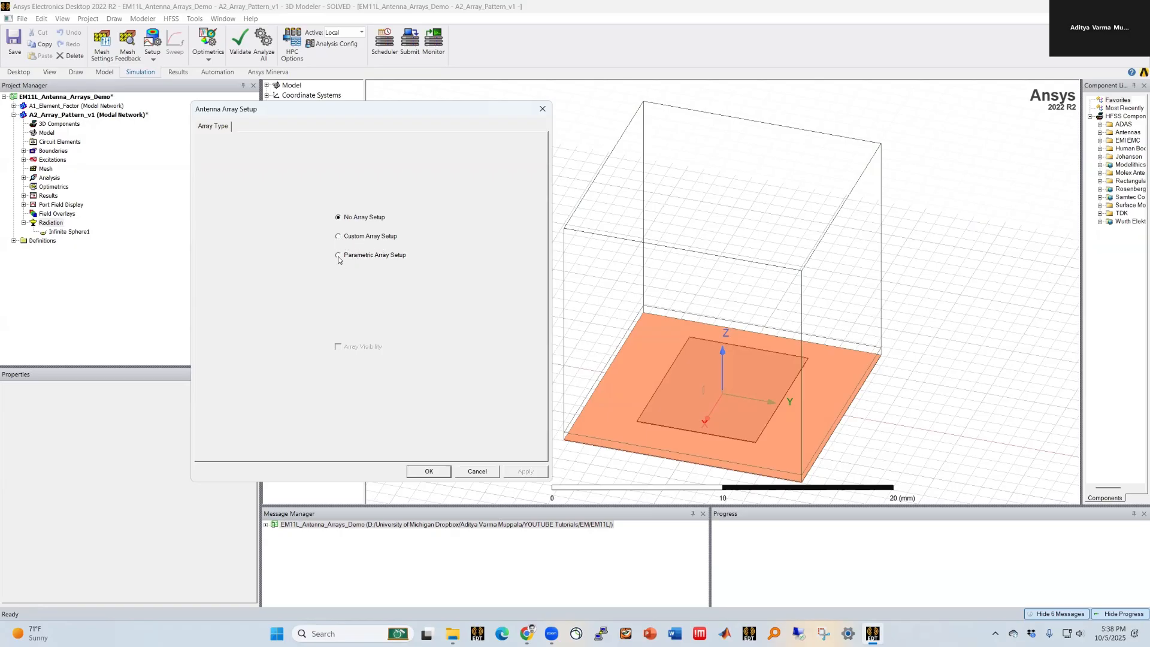
click(338, 256)
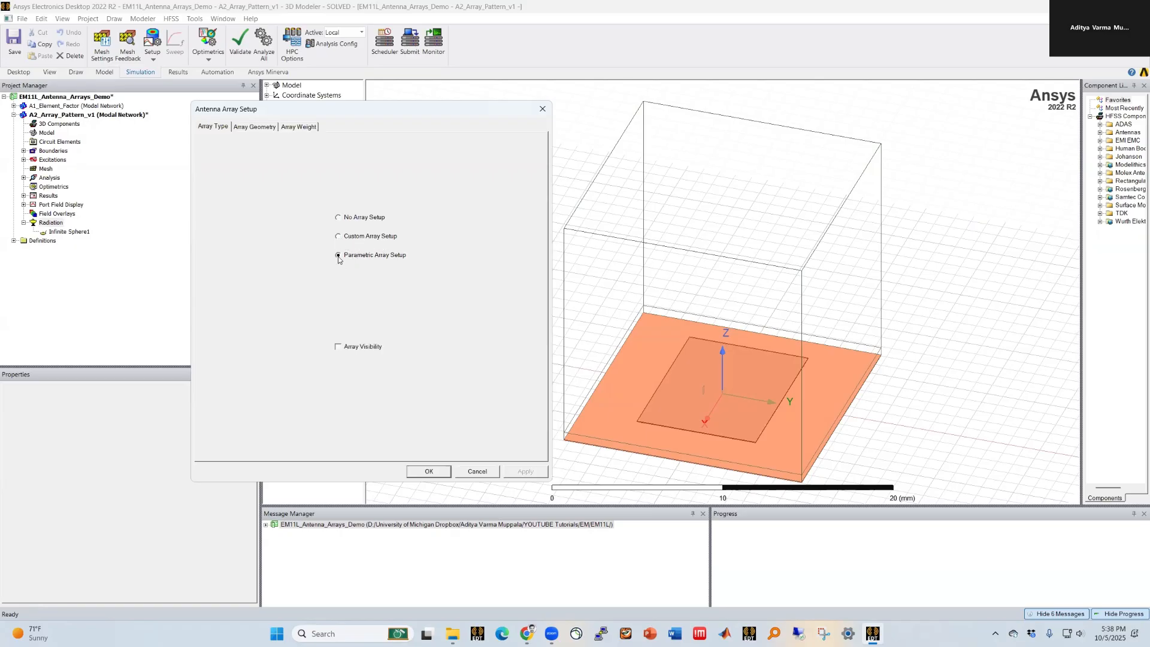
click(338, 347)
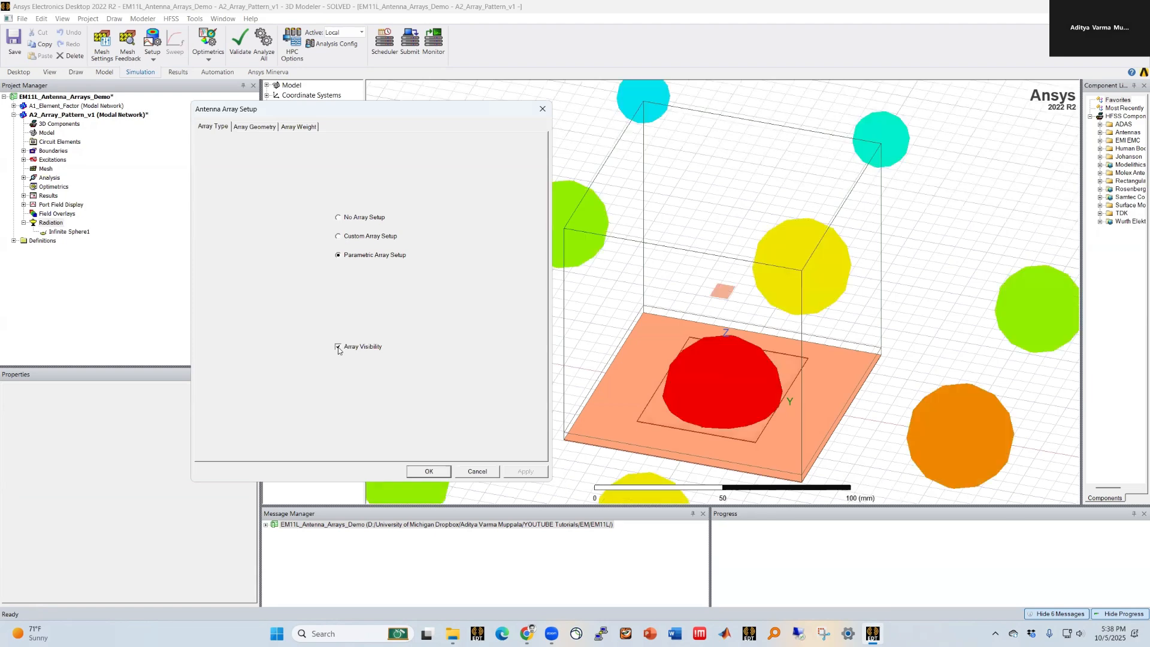
Step: Define a rectangular array geometry at 10 GHz with length and width 2.5 wavelengths and 0.5-wavelength spacings
drag(405, 106, 296, 97)
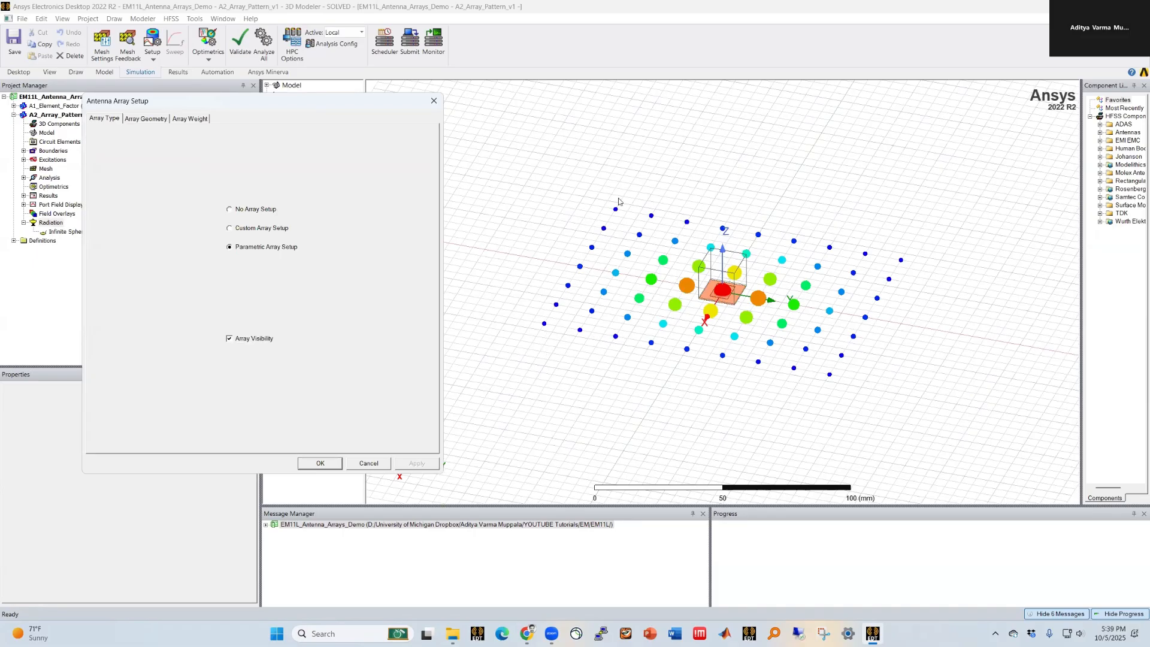
click(147, 118)
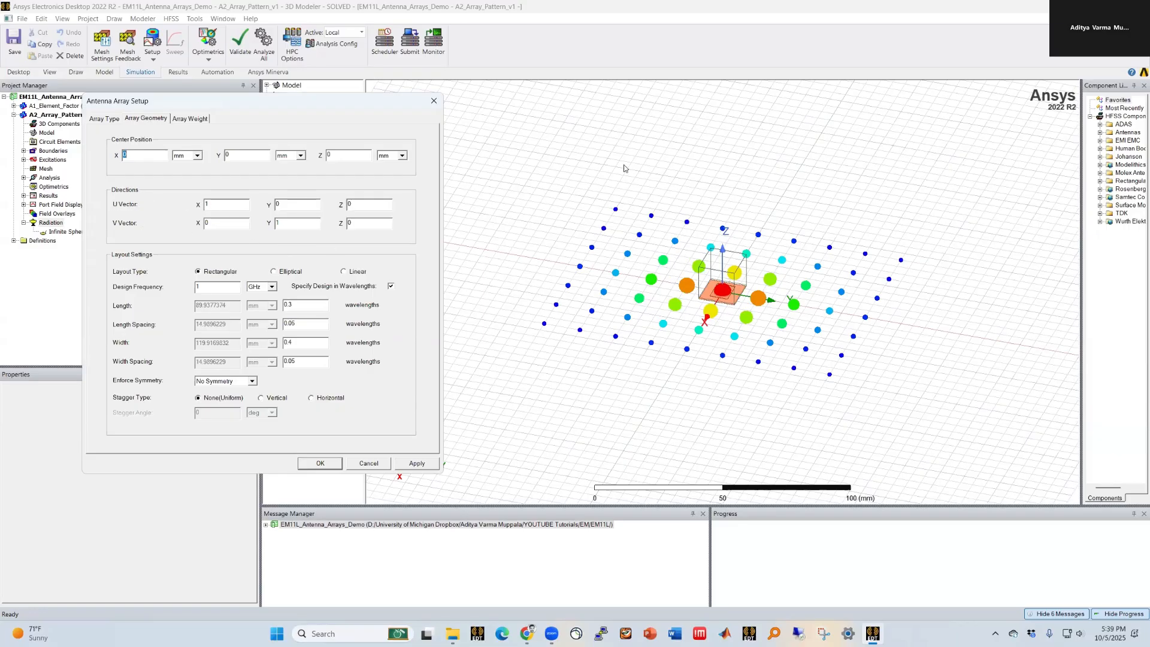
click(206, 285)
double_click(288, 304)
text(2)
double_click(295, 322)
text(0.5)
drag(303, 341, 273, 343)
text(2)
key(BackSpace)
key(BackSpace)
key(Tab)
text(5)
key(Return)
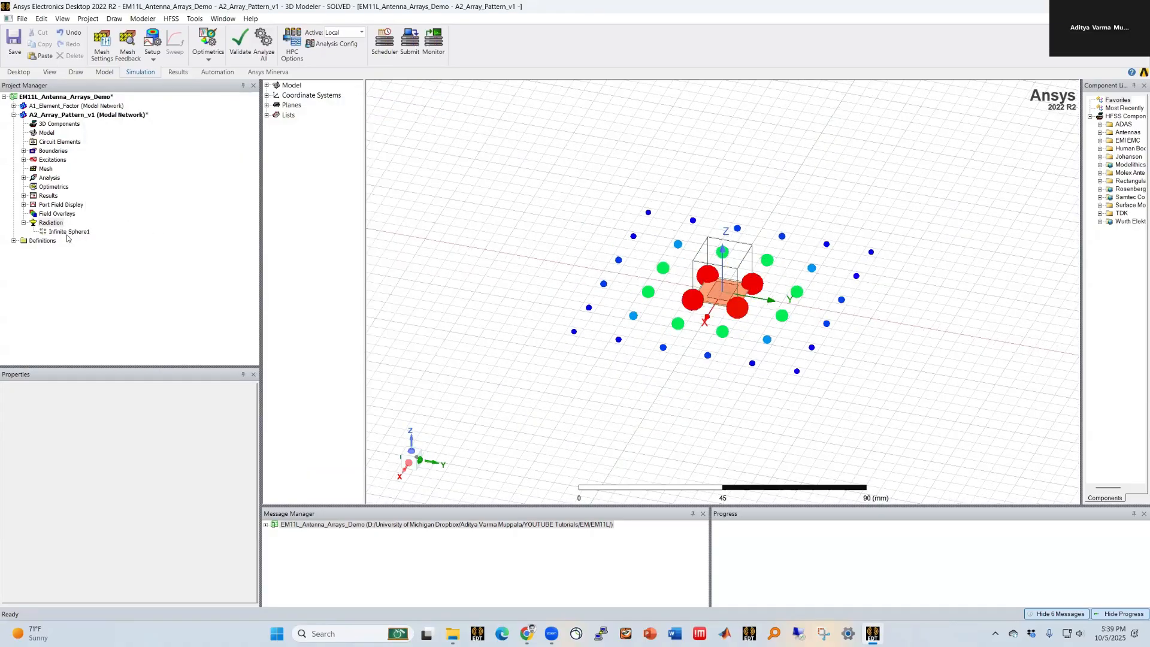
Step: Reopen the Antenna Array Setup and change the array length and width to 2 wavelengths
right_click(62, 232)
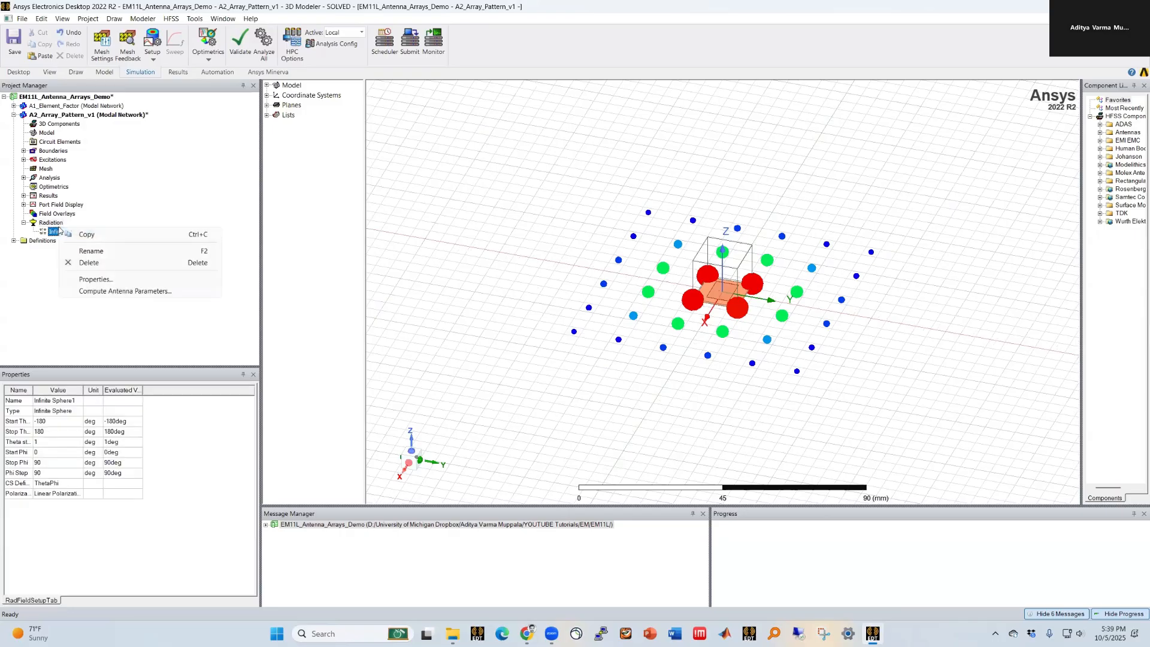
right_click(50, 223)
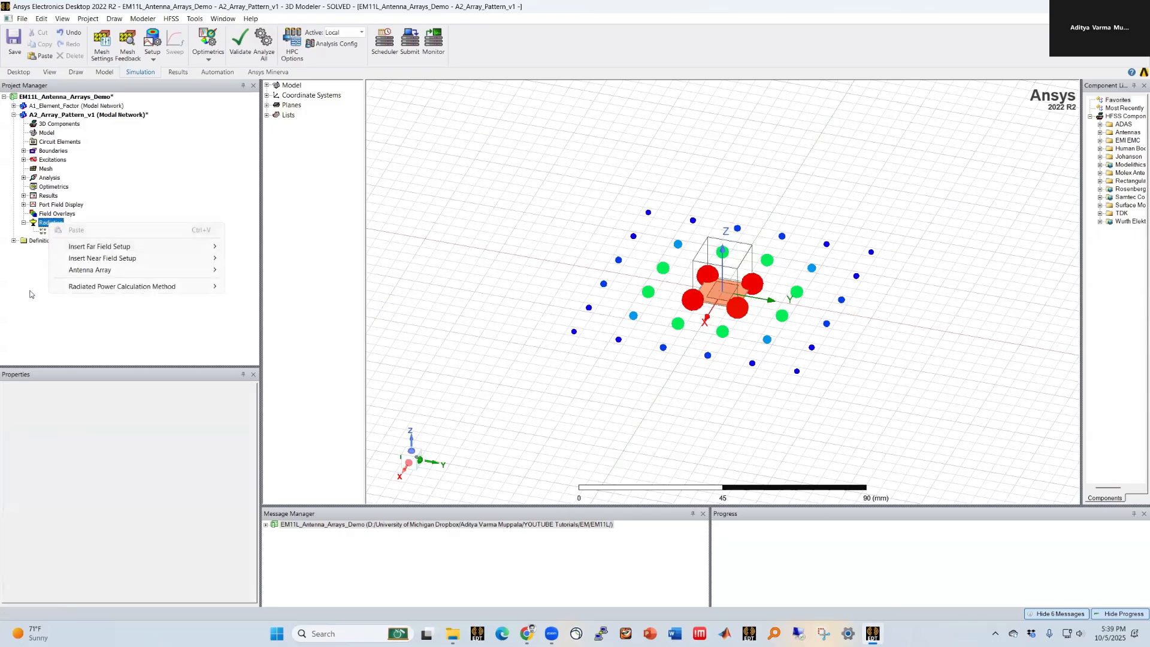
mouse_move(95, 270)
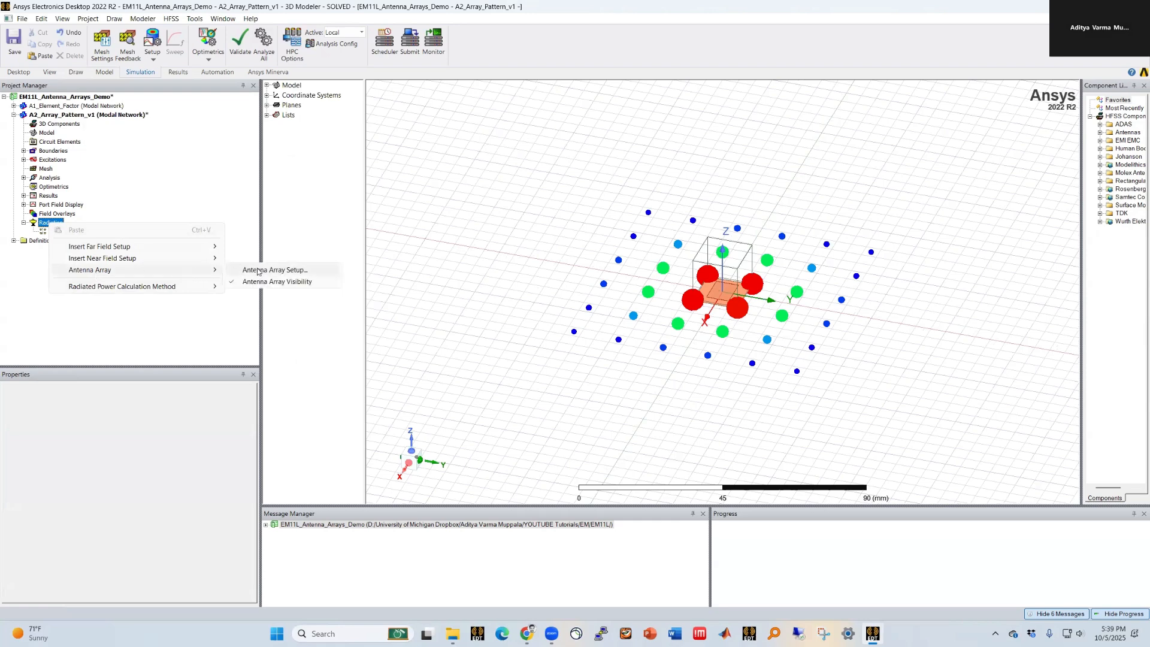
click(262, 270)
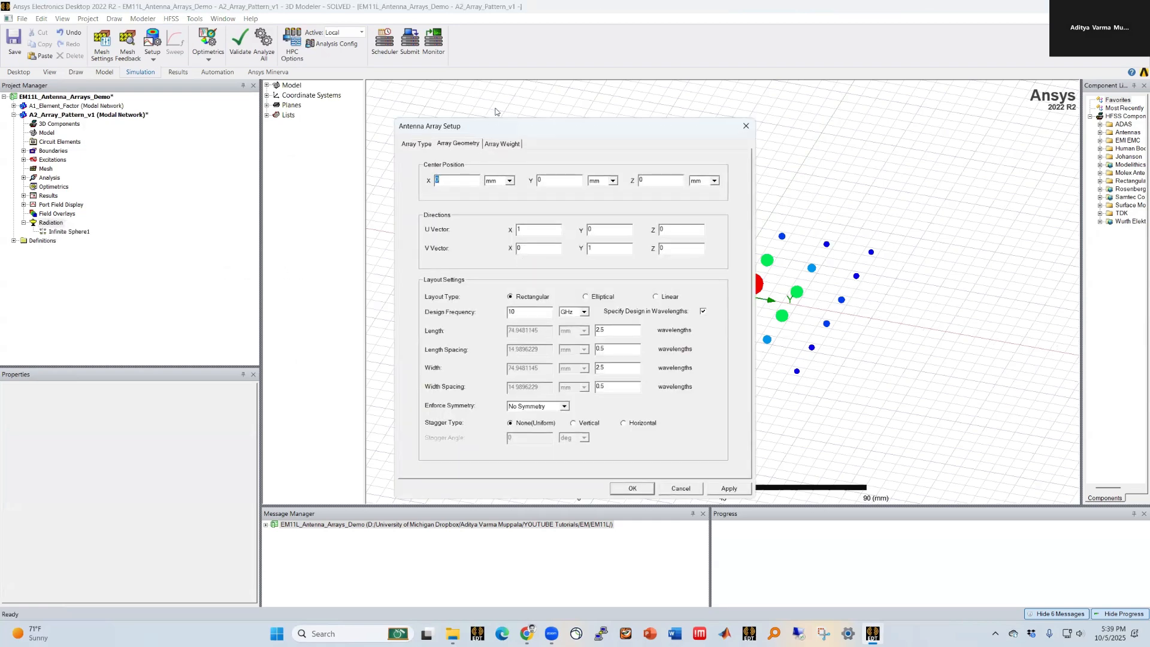
drag(501, 126, 168, 119)
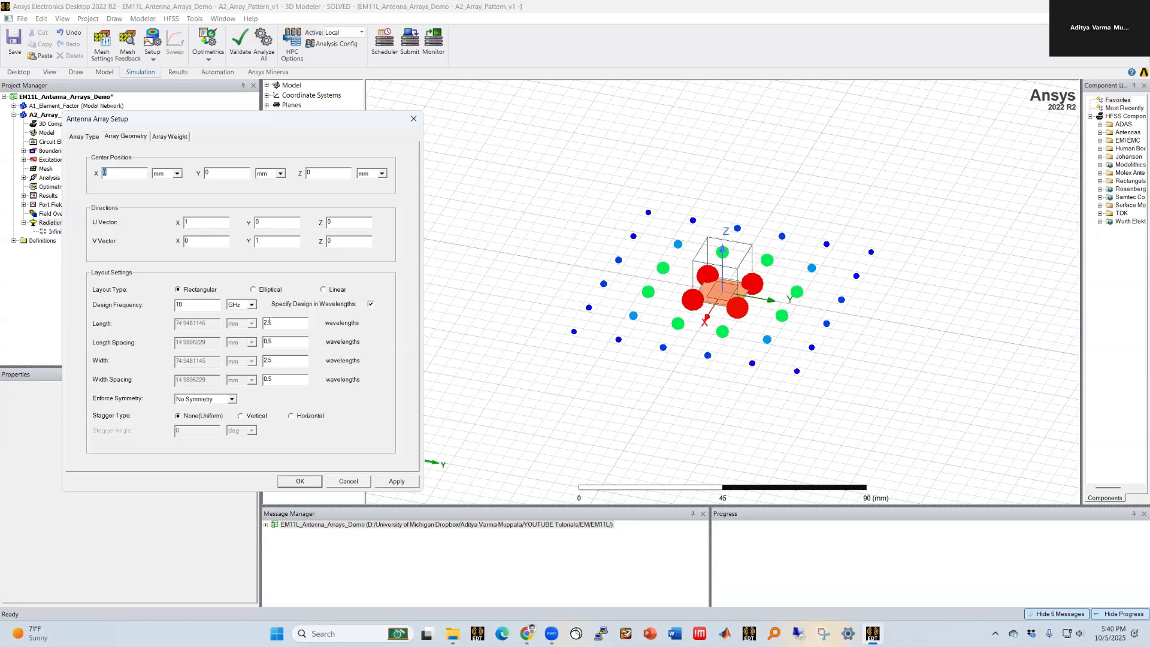
drag(268, 321, 280, 324)
text(0)
drag(268, 360, 280, 361)
text(0)
click(282, 381)
Step: Set the array weighting to a Uniform aperture taper with custom scan angles Phi = phi_scan and Theta = theta_scan
click(169, 137)
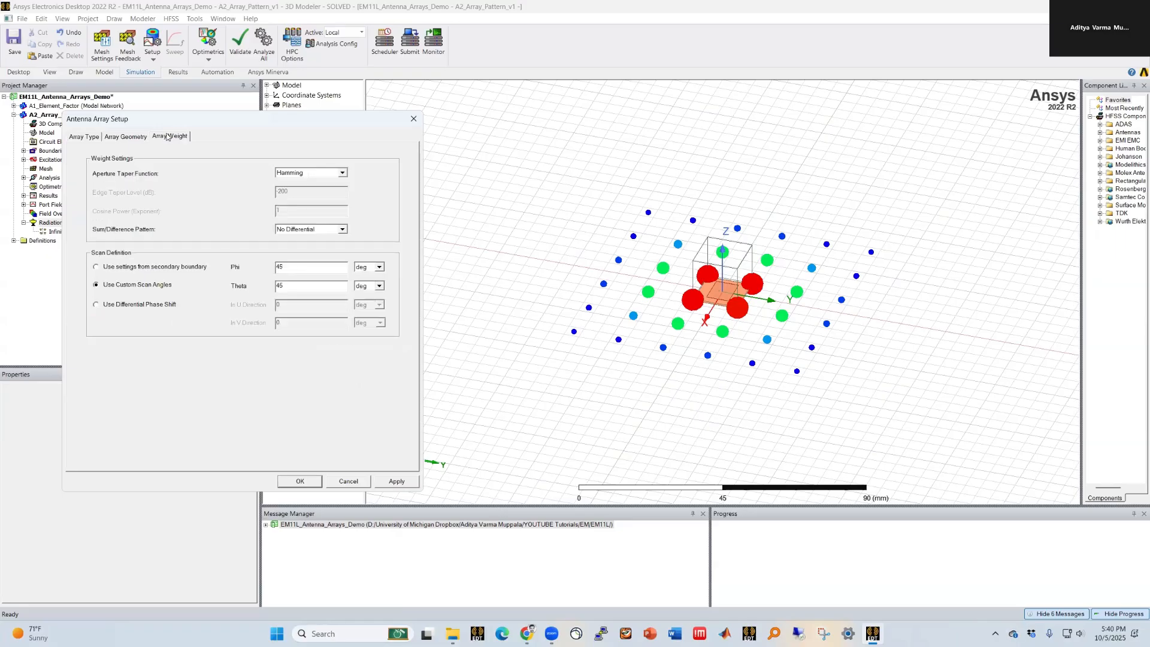
click(294, 175)
click(312, 187)
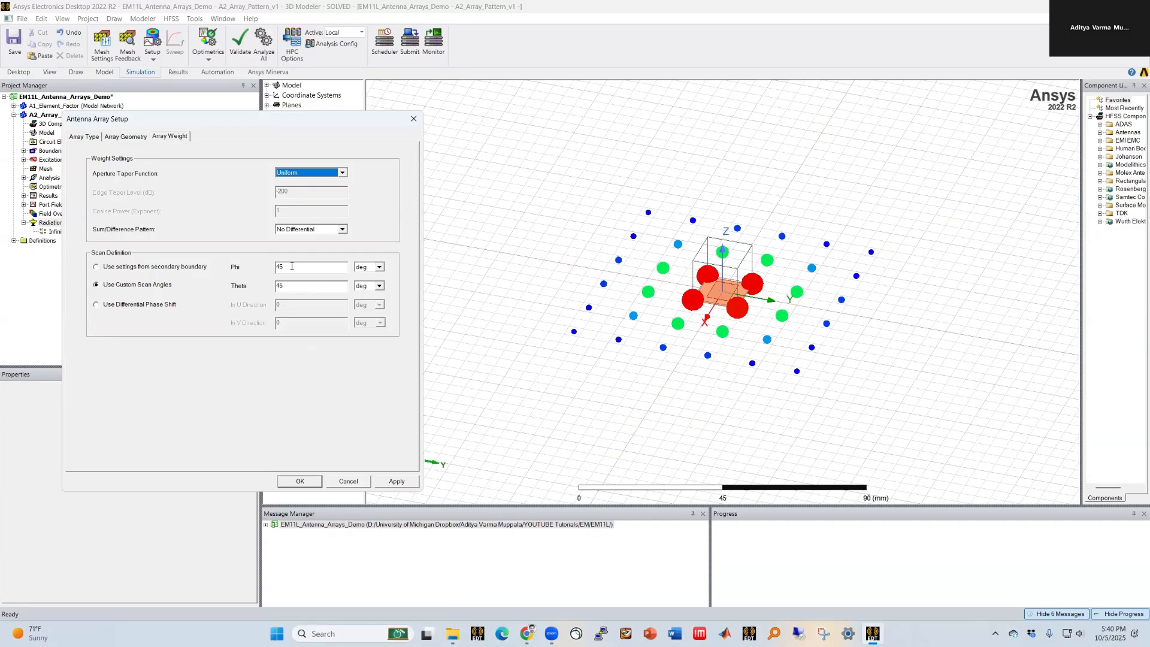
drag(291, 266, 269, 269)
text(phi_)
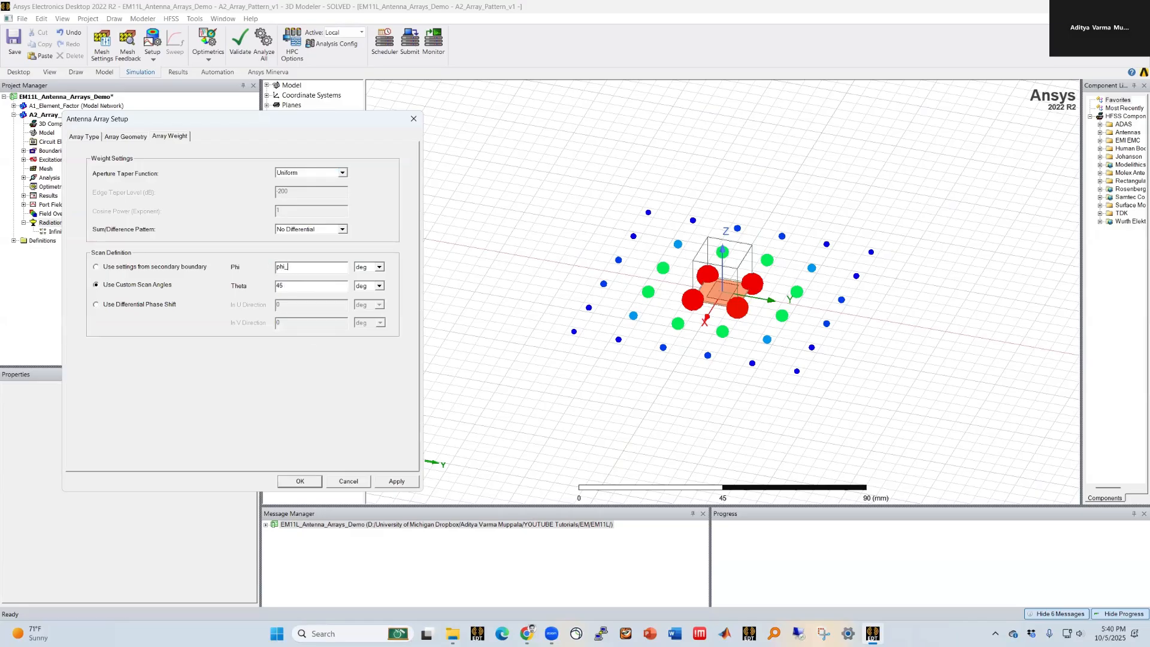
text(sca)
click(303, 287)
key(BackSpace)
key(BackSpace)
text(theta_sc)
Step: Define the new variables phi_scan and theta_scan with value 0 deg and confirm the array setup
click(398, 482)
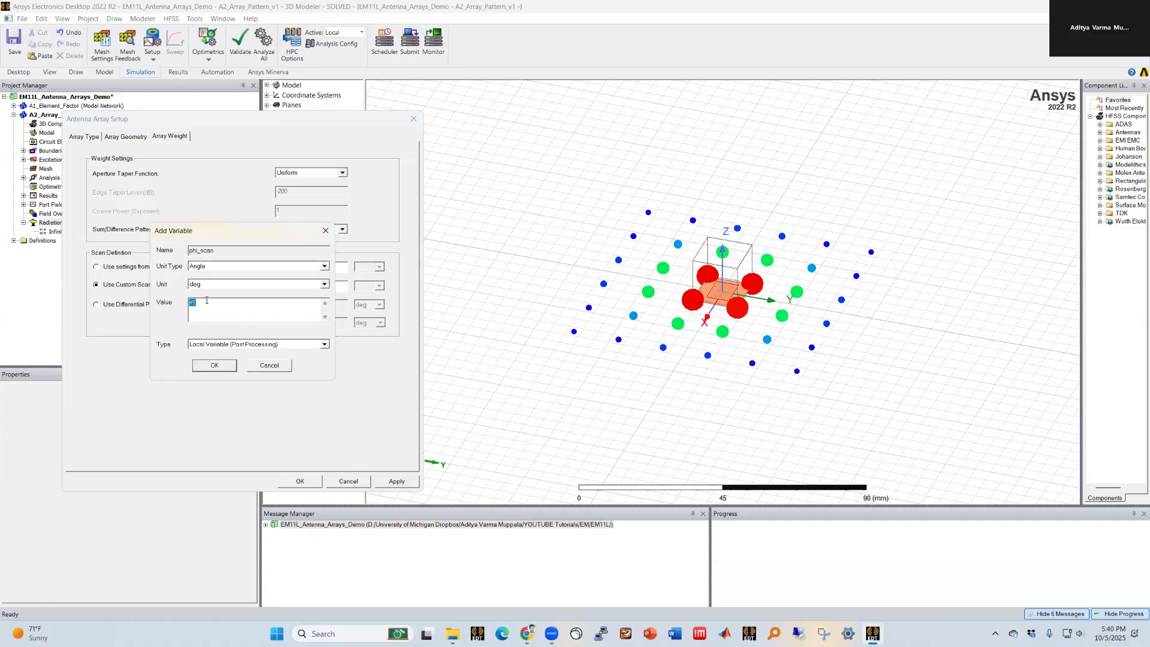
text(0)
click(214, 365)
text(0)
click(214, 364)
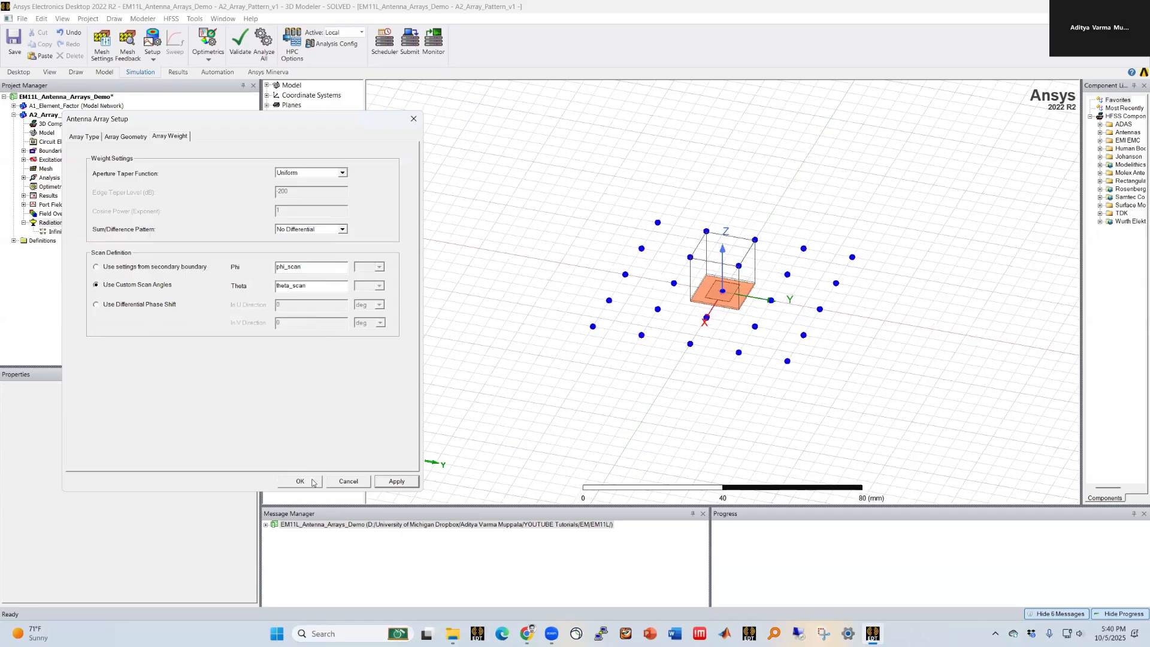
click(300, 481)
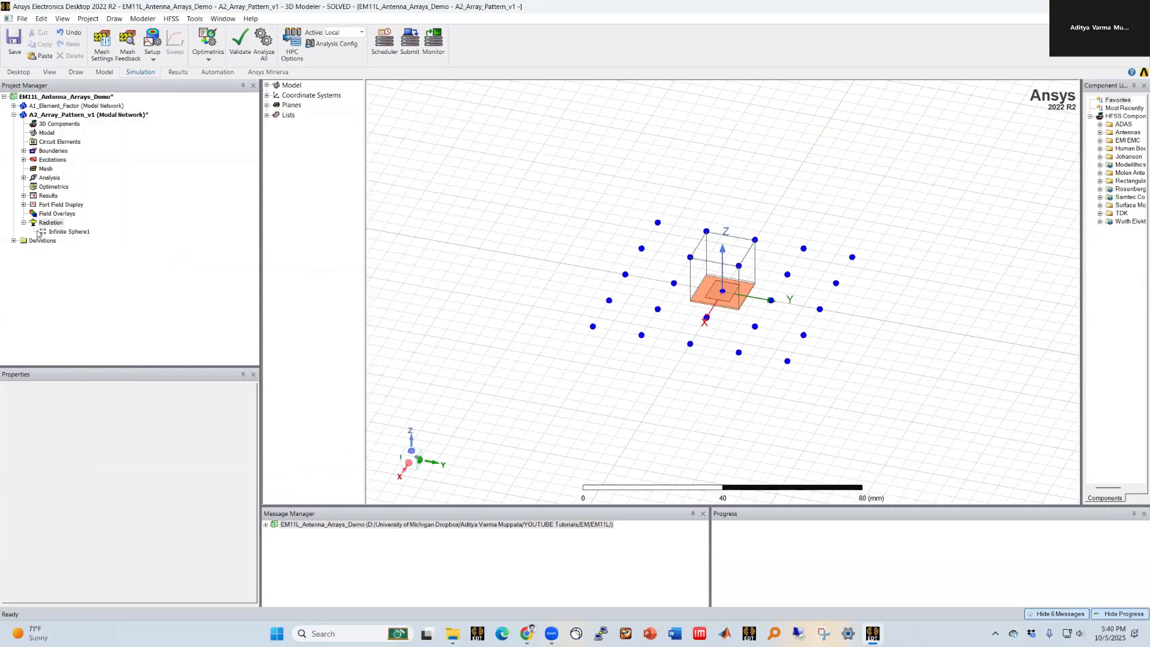
Step: Open Gain Plot 1 in the A2_Array_Pattern_v1 design and set the theta_scan variable to 10 deg
click(23, 196)
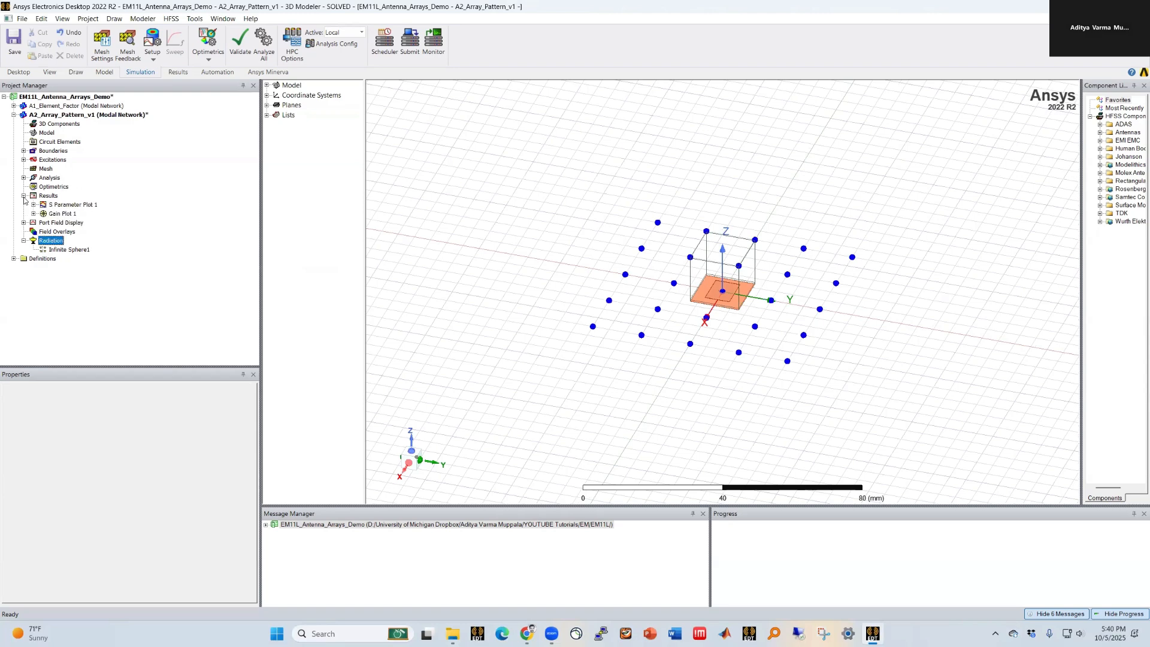
double_click(63, 214)
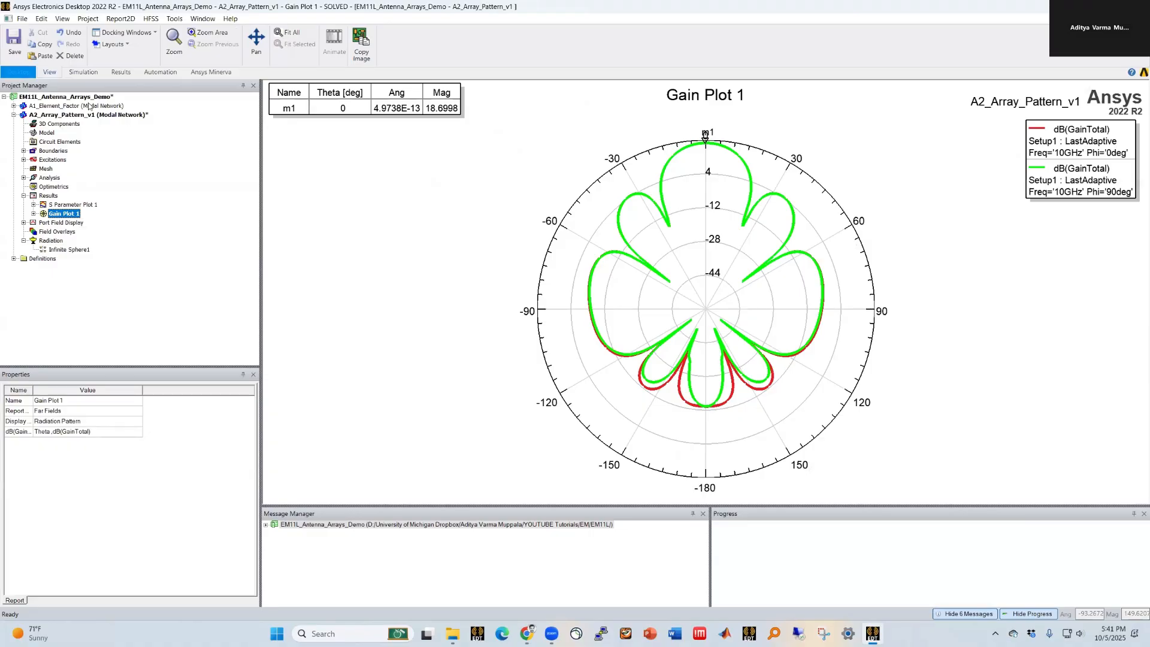
click(83, 116)
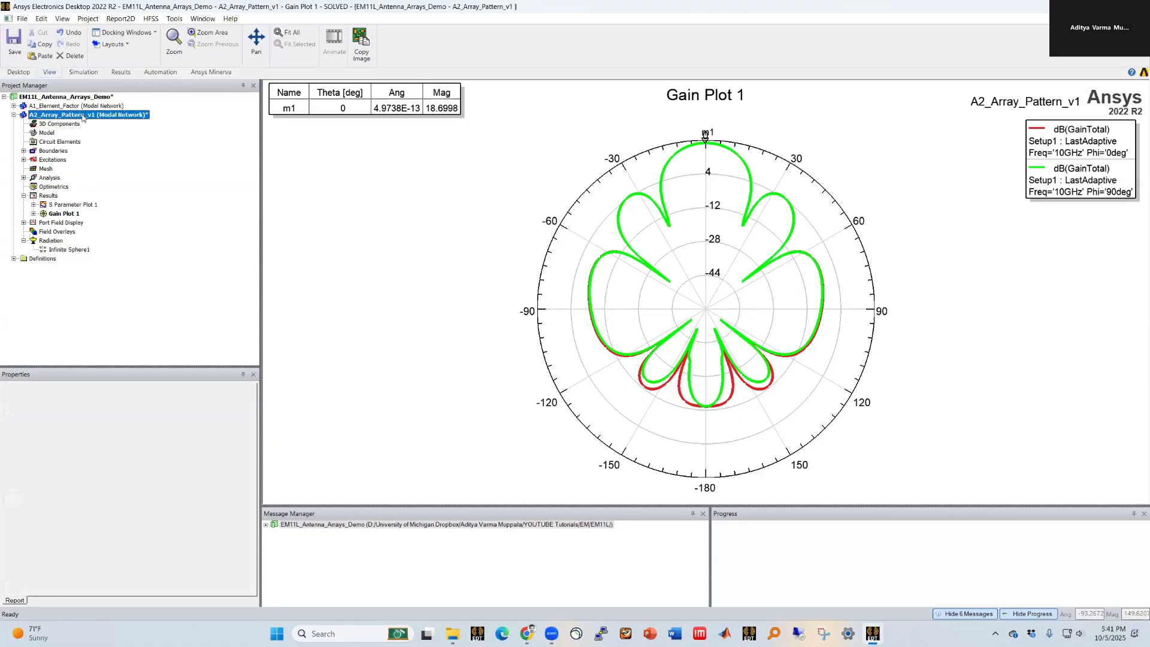
click(94, 566)
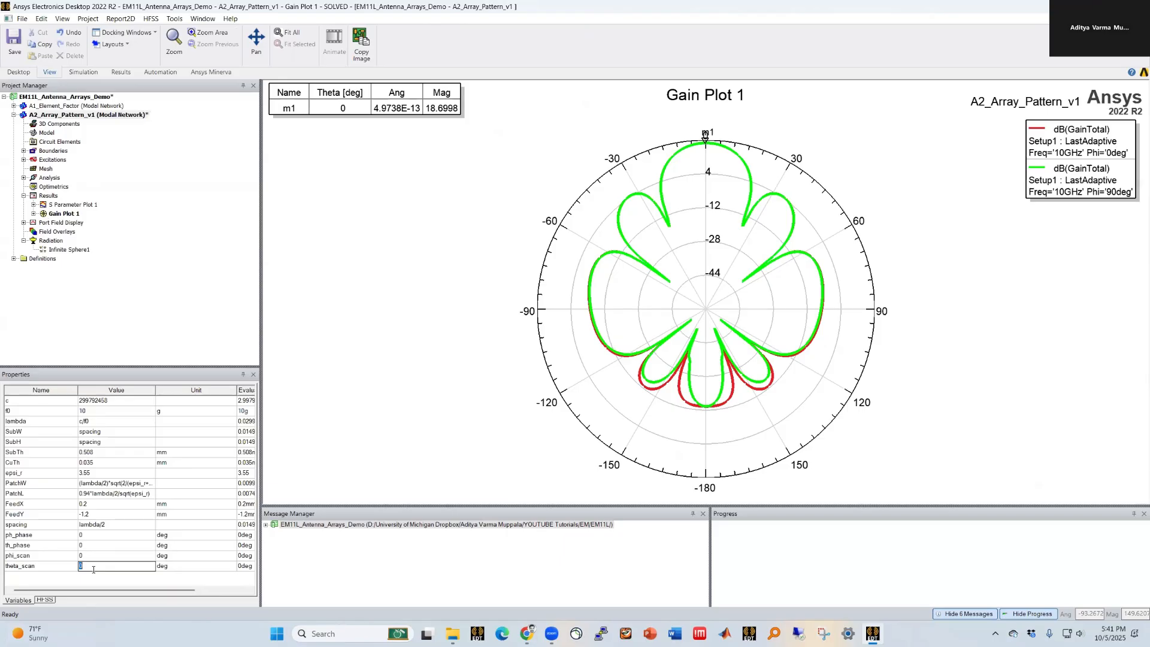
text(10)
key(Return)
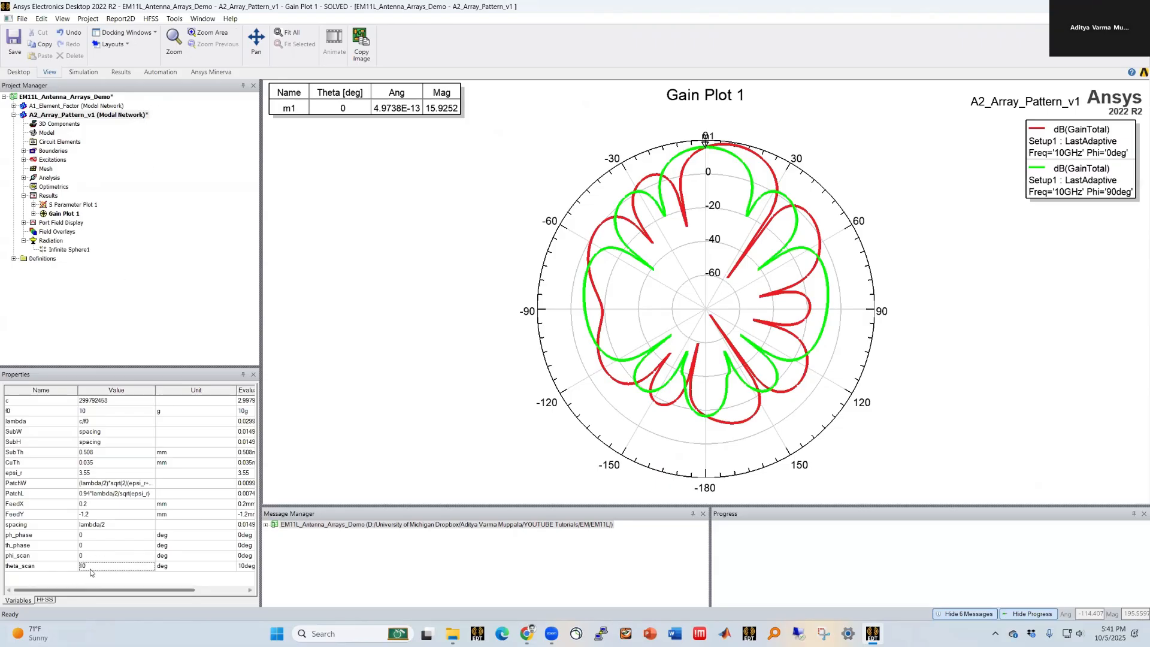
Step: Insert a second infinite sphere far-field setup with phi -180 to 180 deg and theta 0 to 180 deg in 2 deg steps
double_click(122, 116)
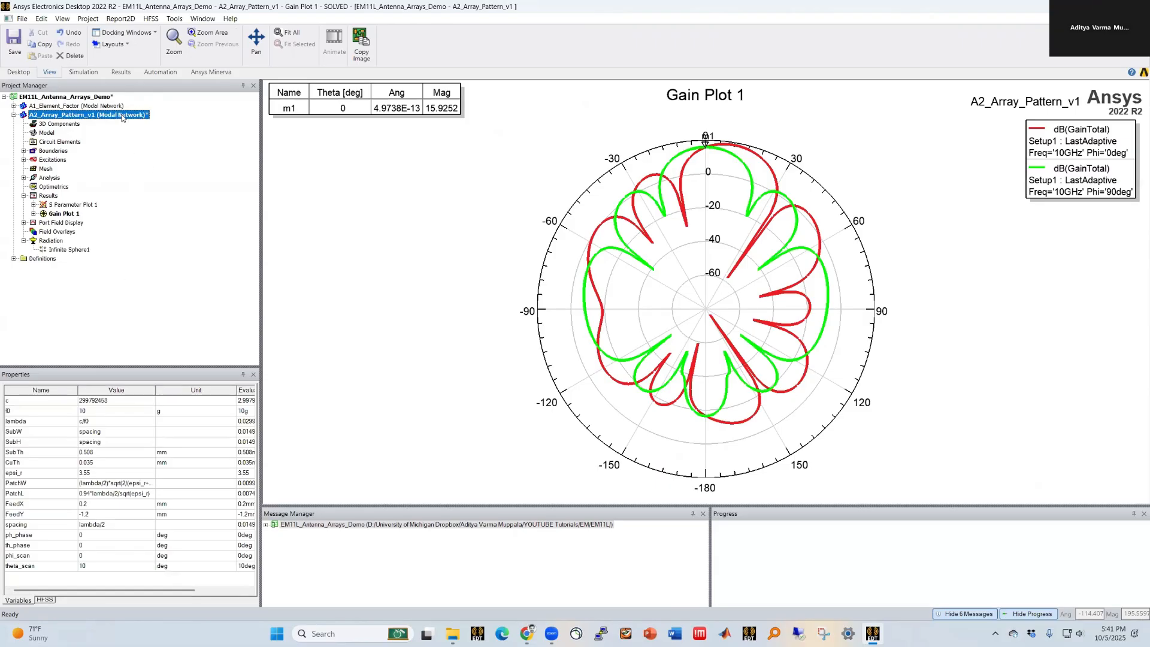
right_click(48, 240)
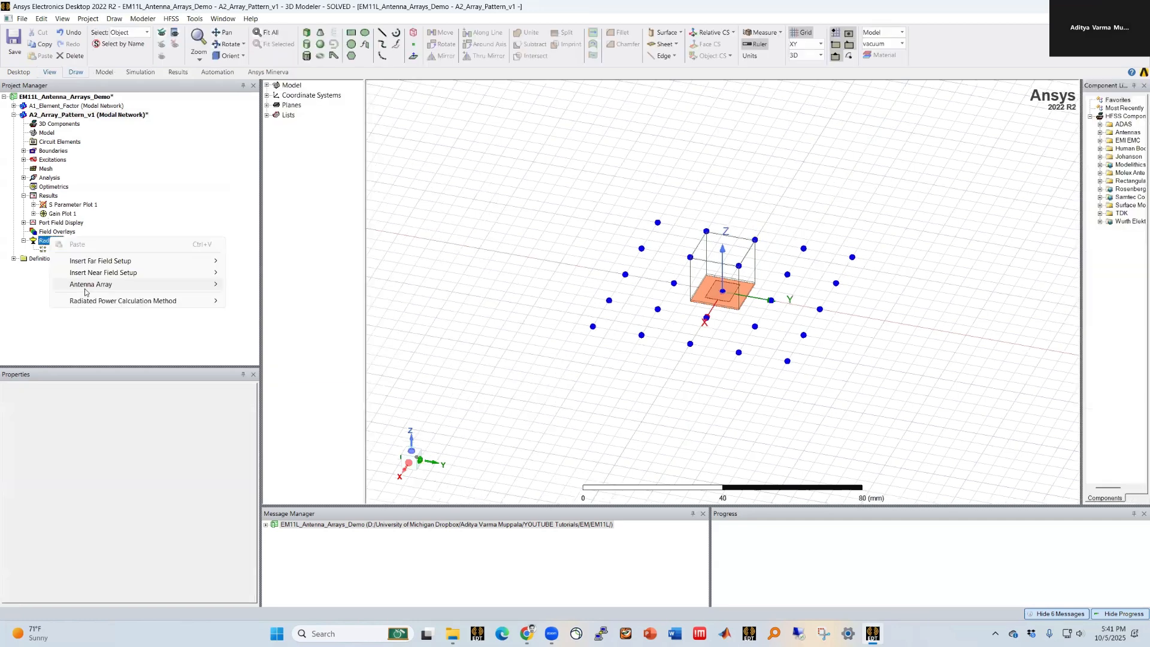
mouse_move(180, 261)
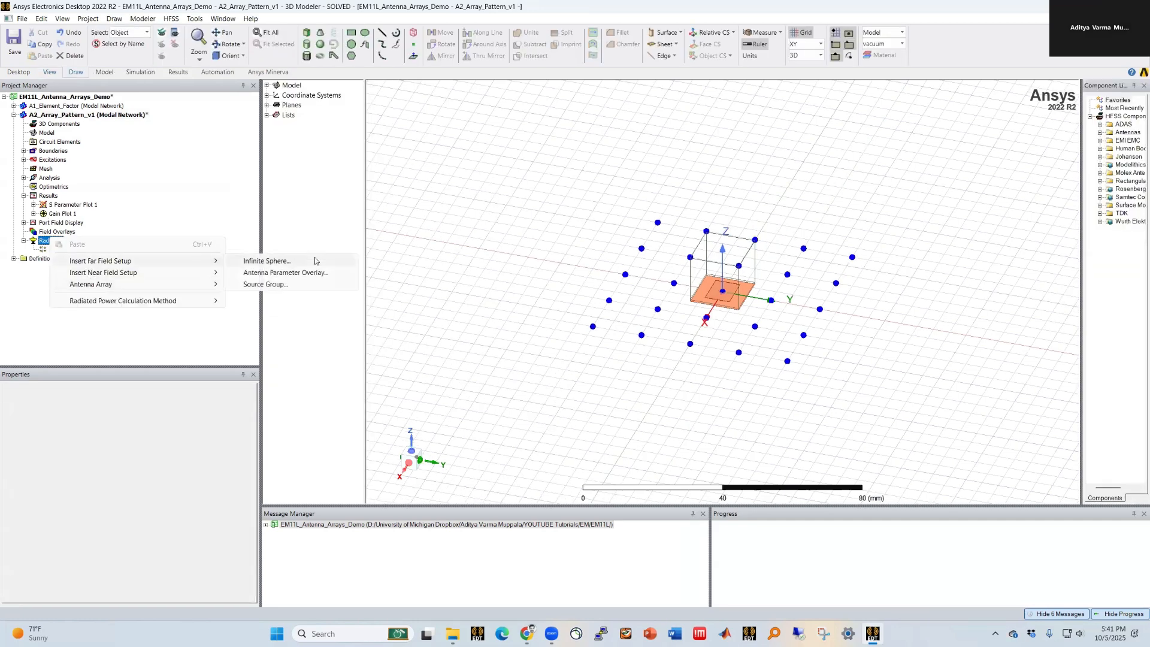
click(317, 261)
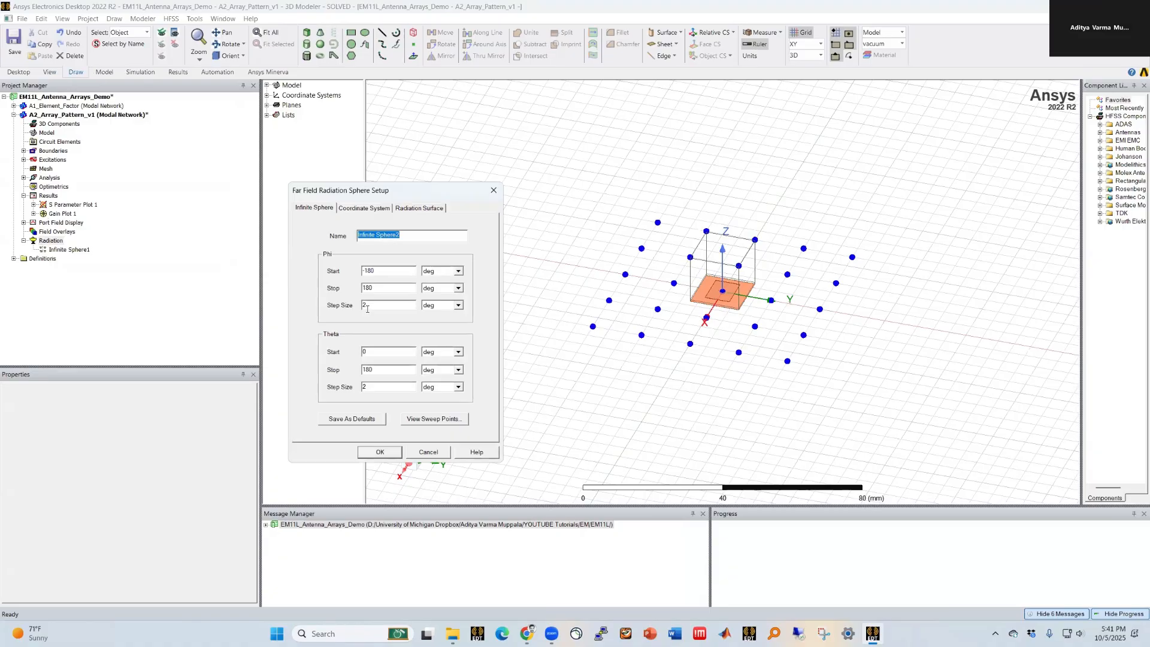
click(380, 452)
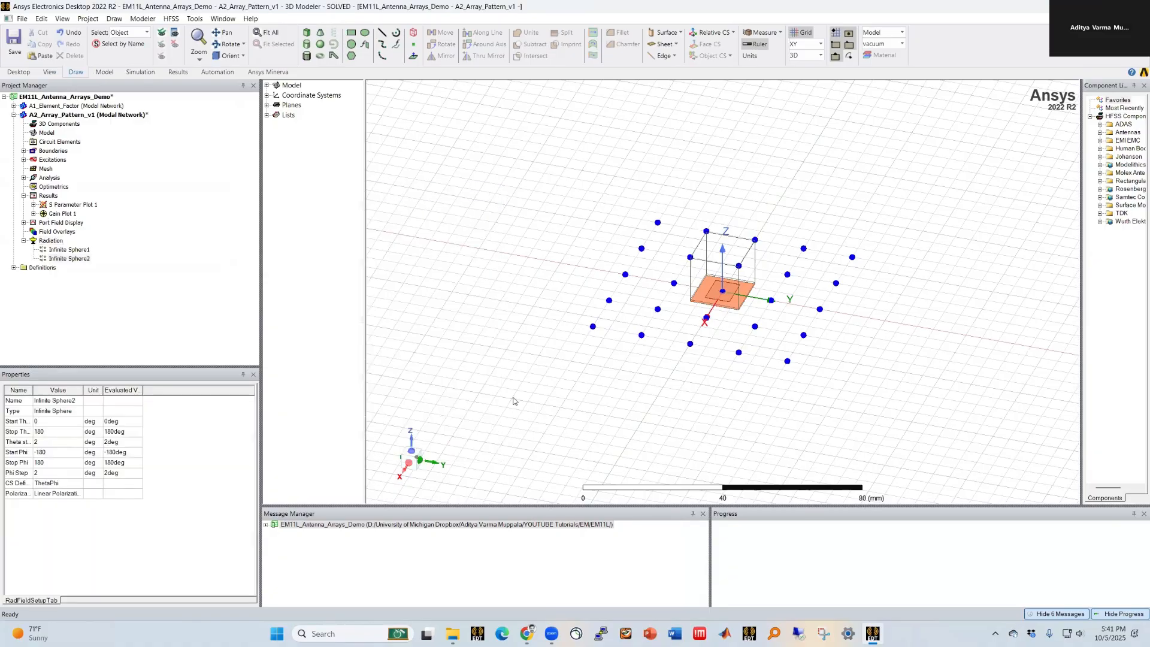
Step: Create a far-field rectangular plot of dB(GainTotal) versus Theta using the second infinite sphere
right_click(48, 196)
mouse_move(93, 257)
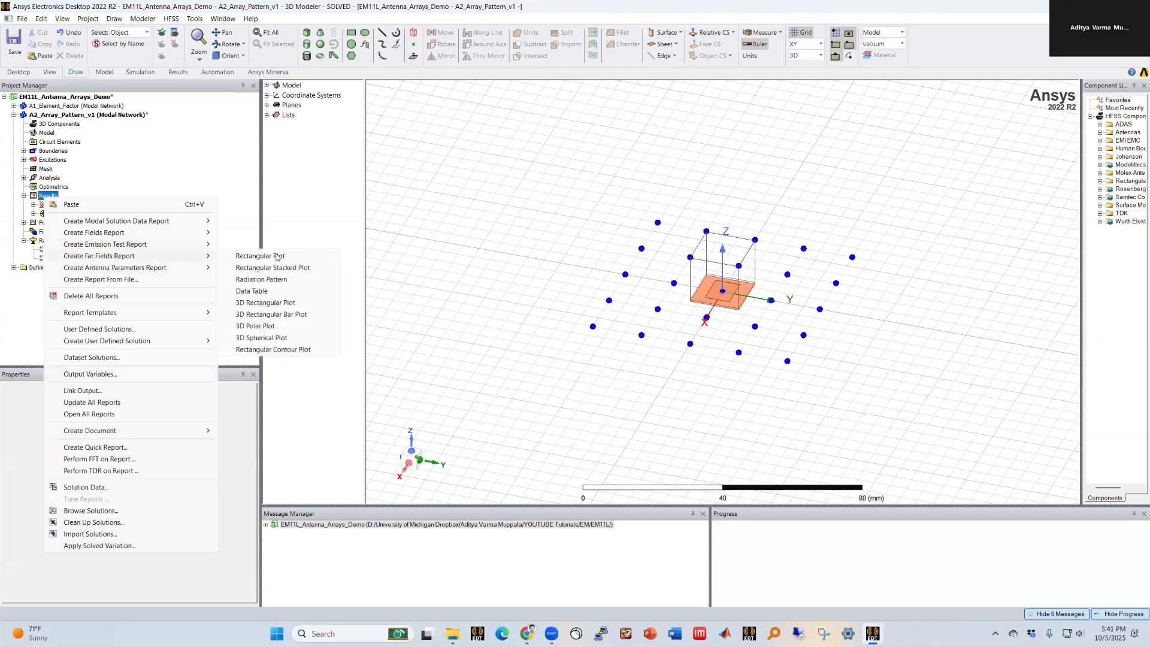
click(290, 255)
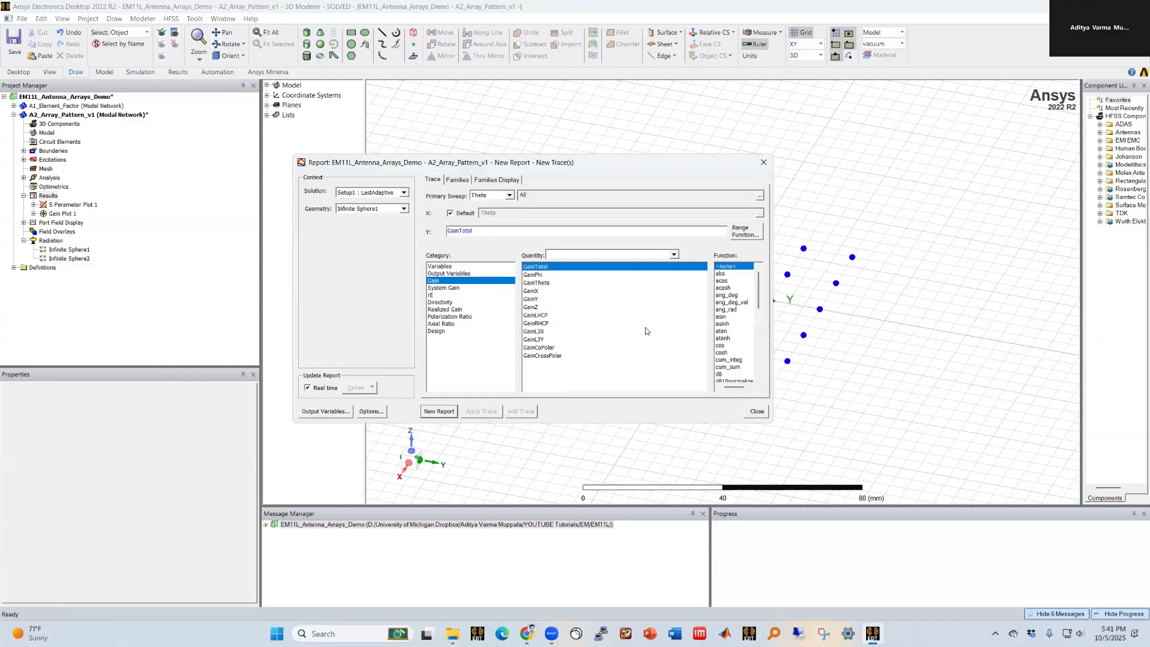
click(724, 374)
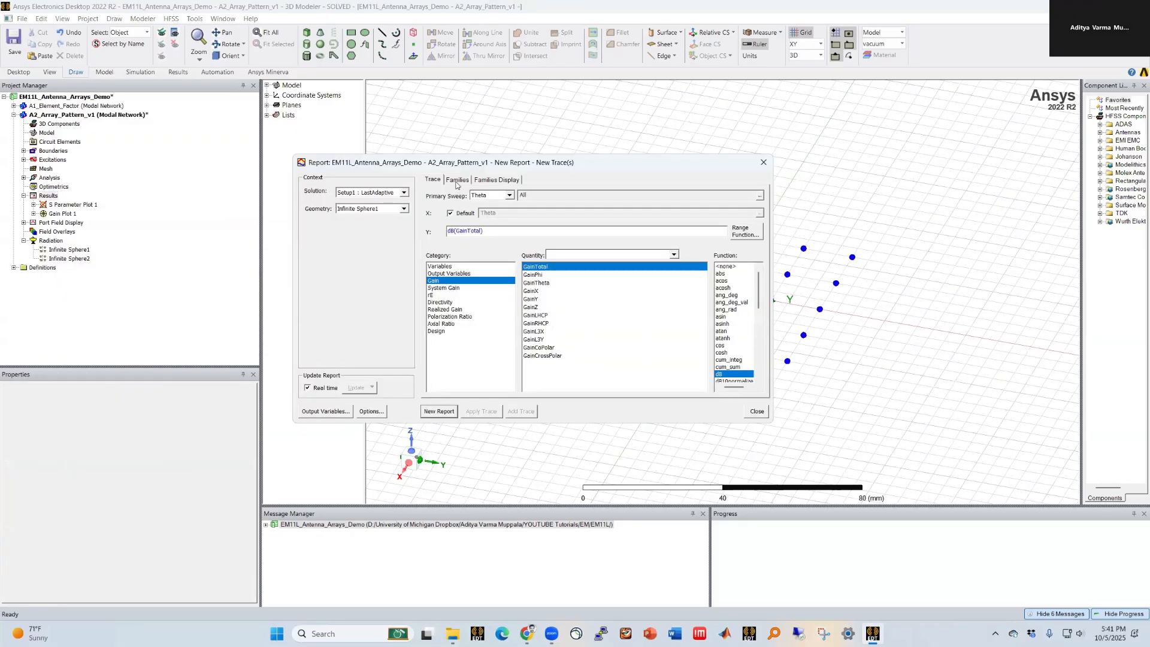
click(384, 209)
click(378, 226)
click(457, 179)
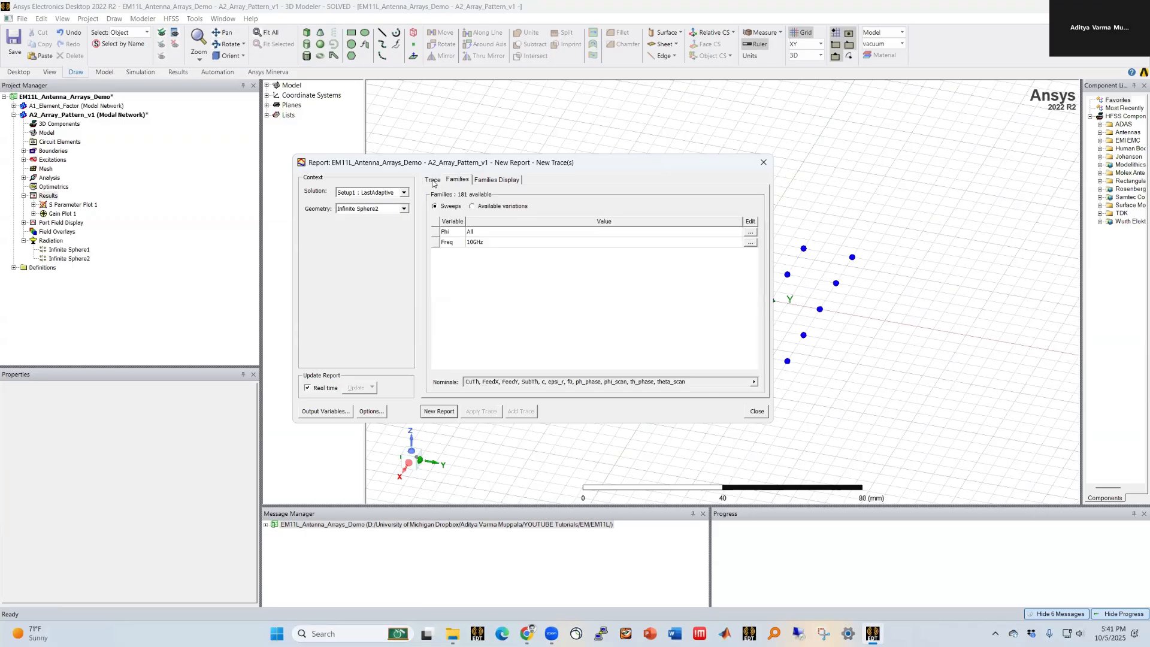
click(433, 181)
click(438, 411)
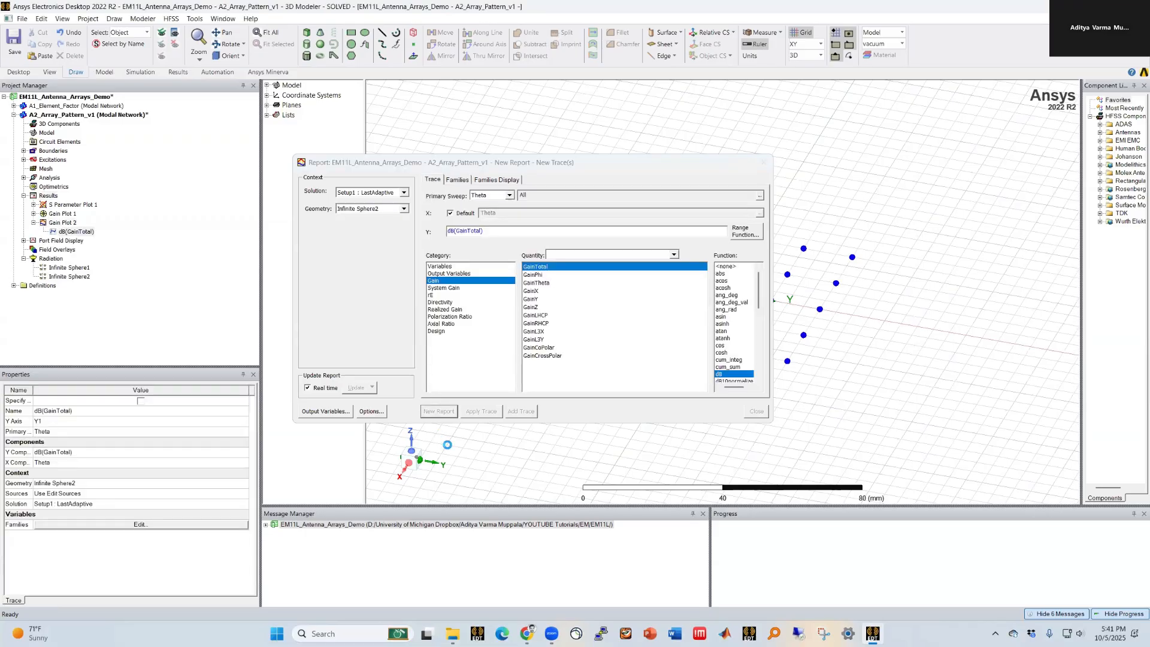
Step: Create a 3D polar plot of dB(GainTotal) using the second infinite sphere geometry
click(756, 411)
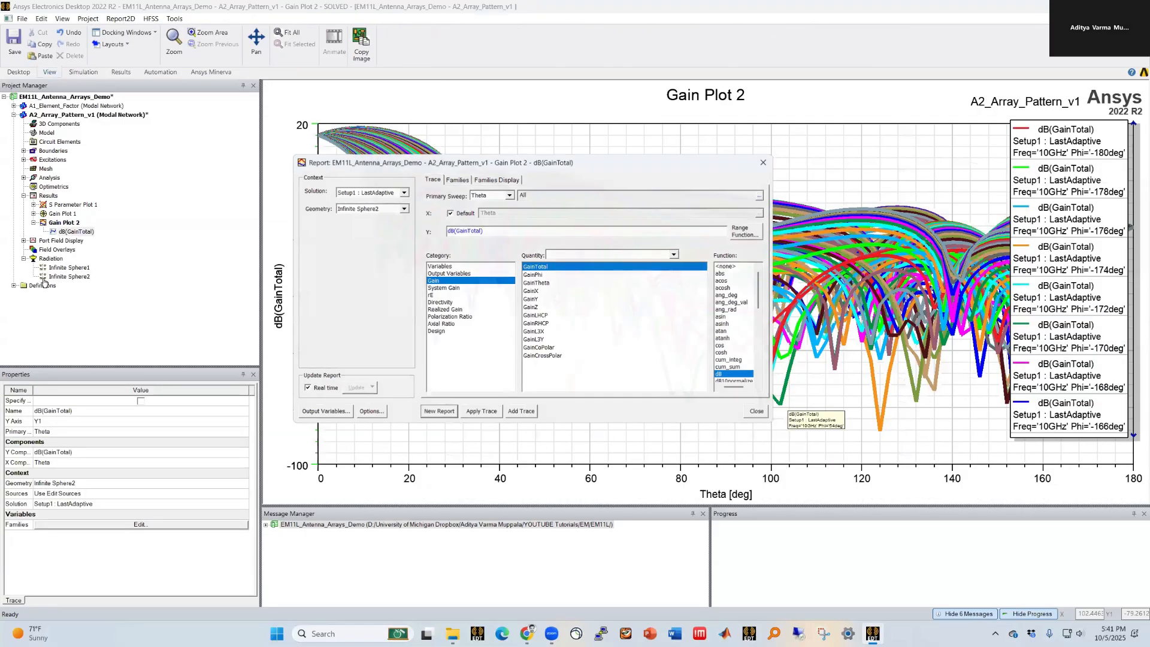
right_click(63, 223)
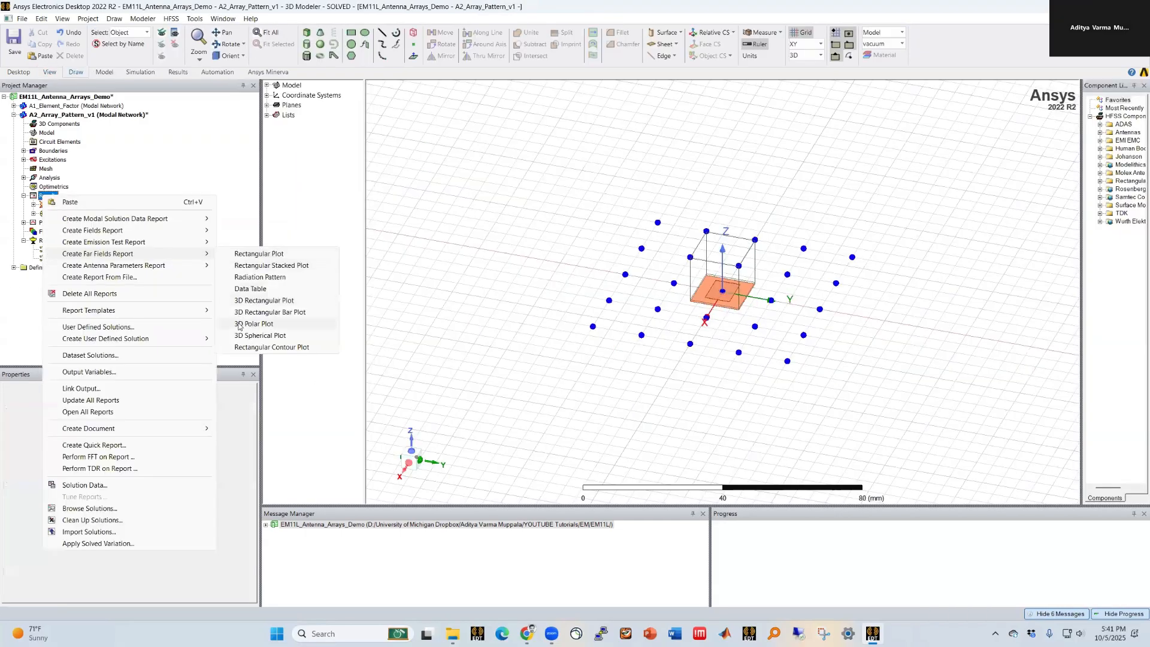
click(239, 323)
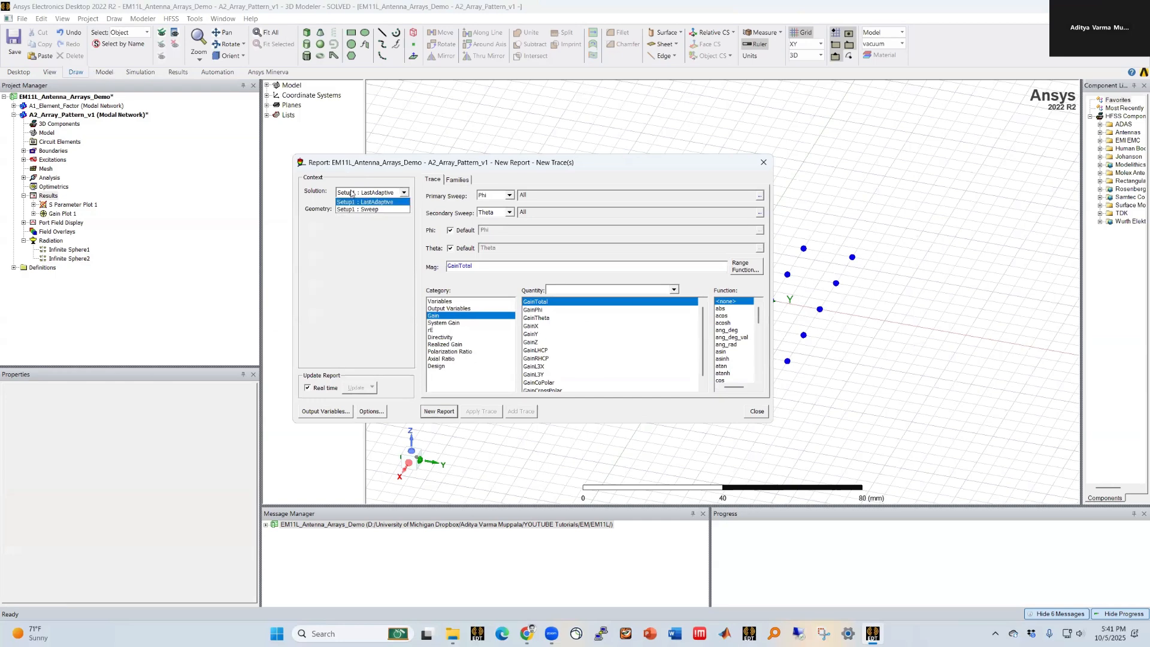
click(349, 210)
click(359, 225)
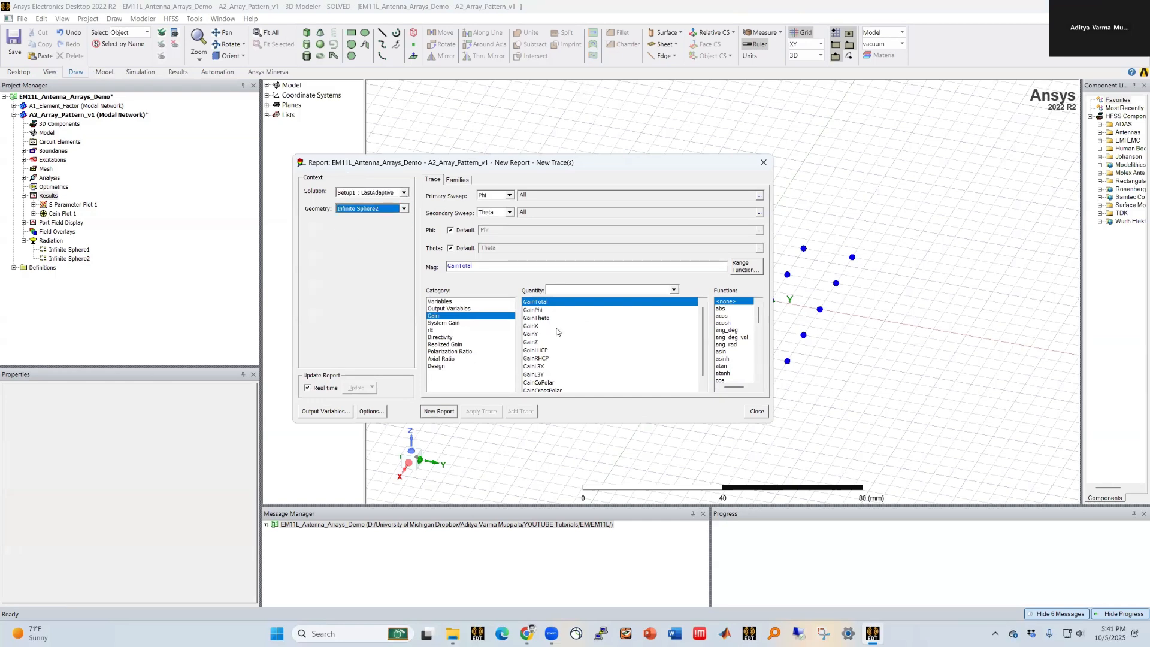
scroll(746, 370, down, 2)
click(722, 366)
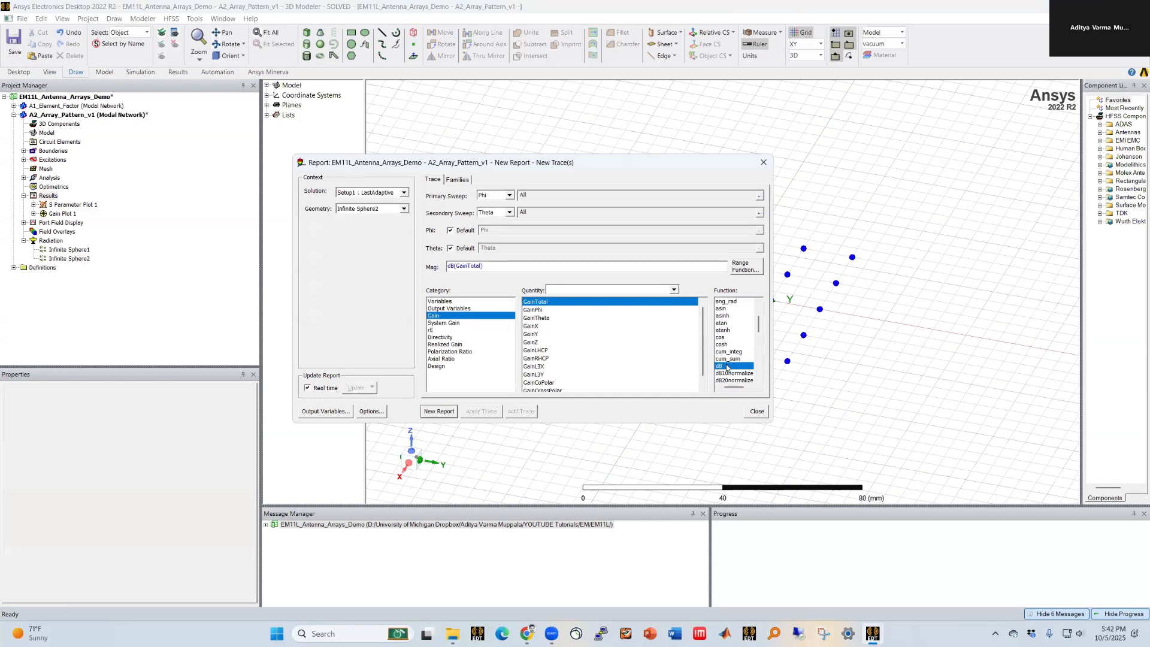
click(454, 411)
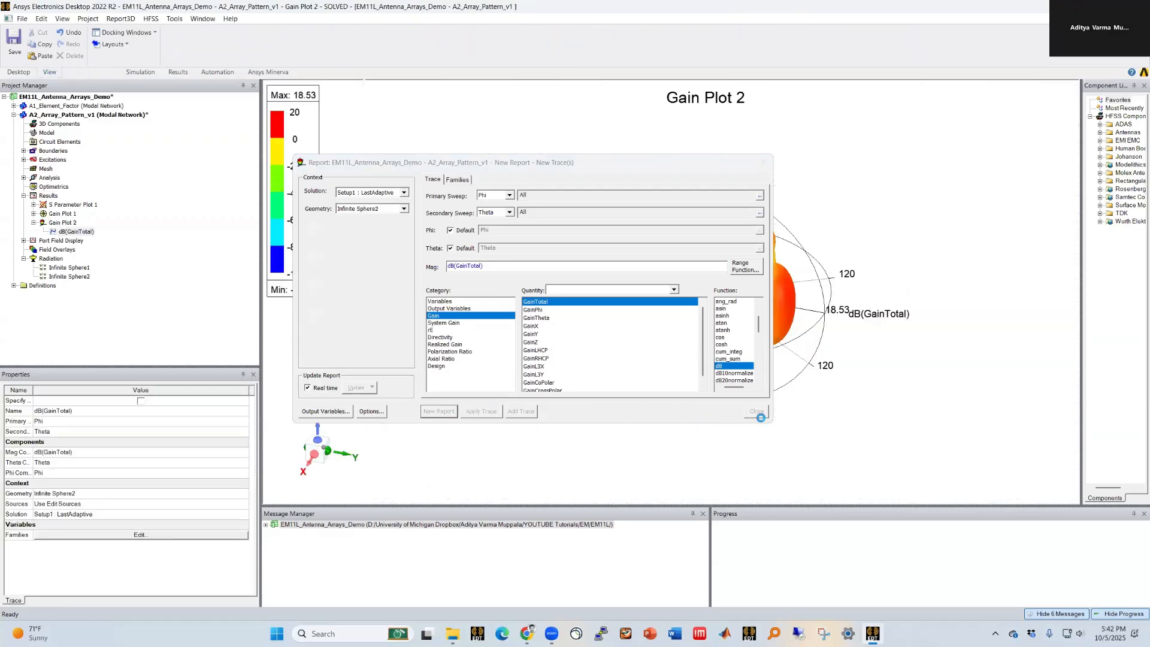
click(761, 413)
Step: Overlay Gain Plot 2's 3D radiation pattern on the array model
alt+drag(685, 398, 745, 397)
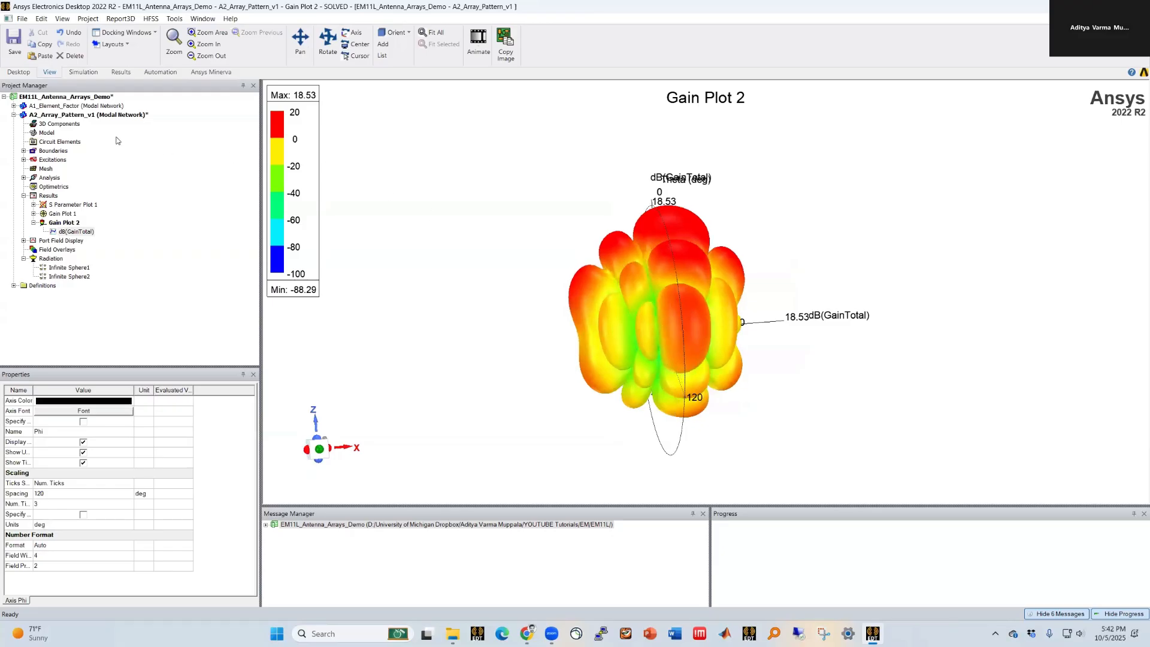
double_click(101, 115)
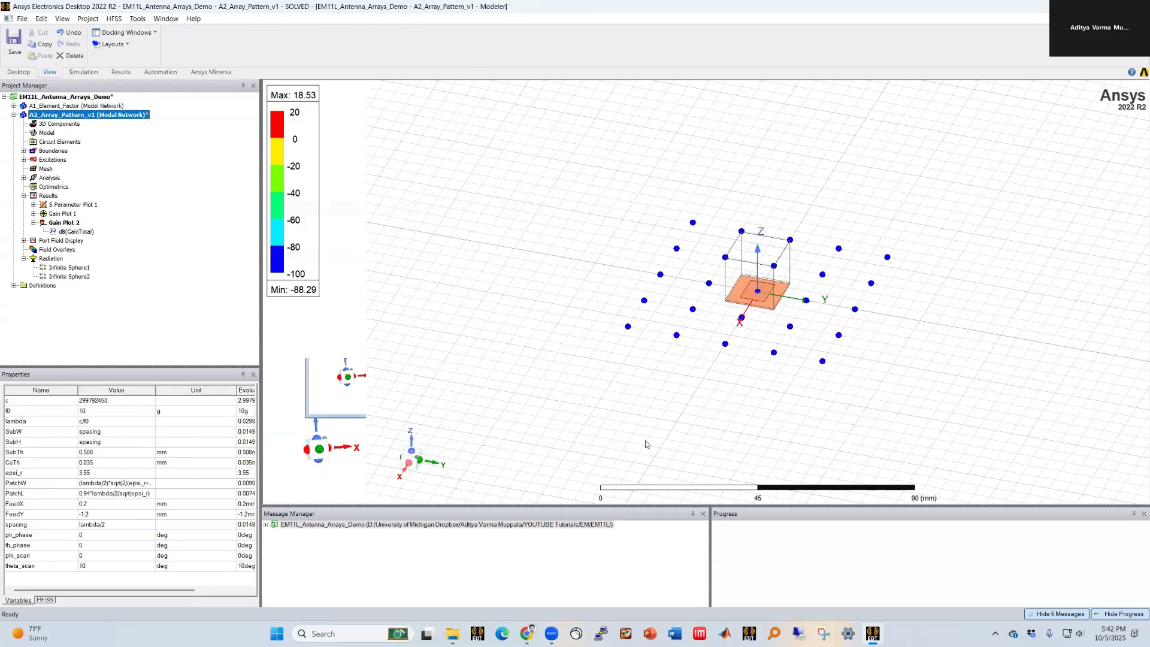
click(172, 18)
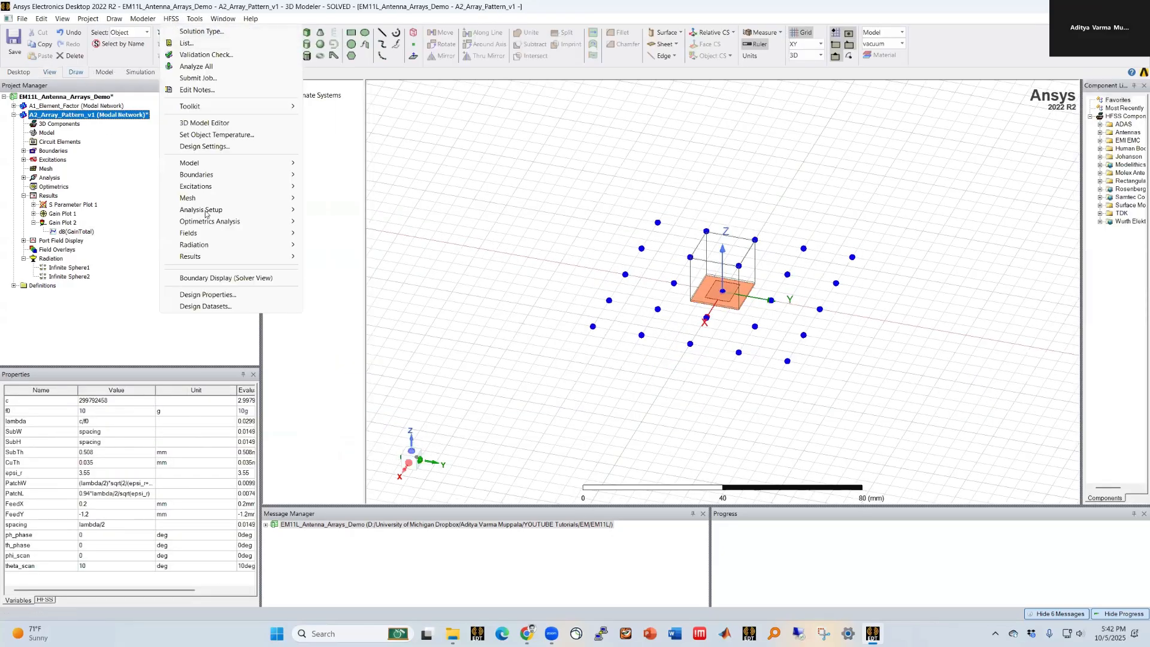
mouse_move(189, 233)
mouse_move(345, 233)
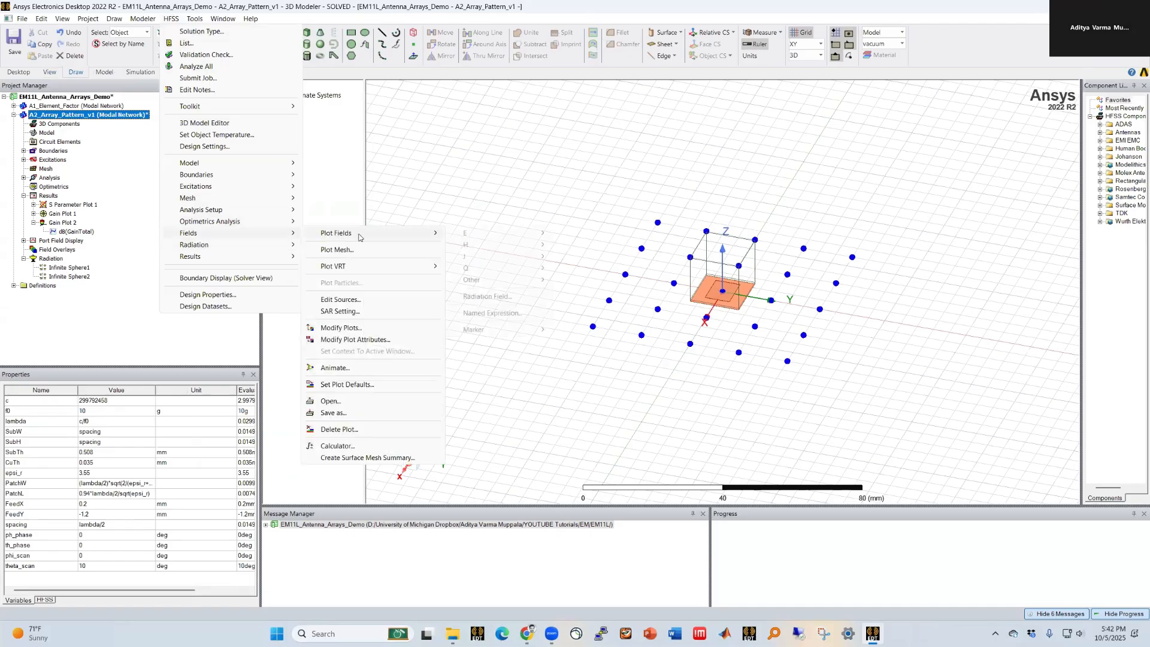
click(489, 297)
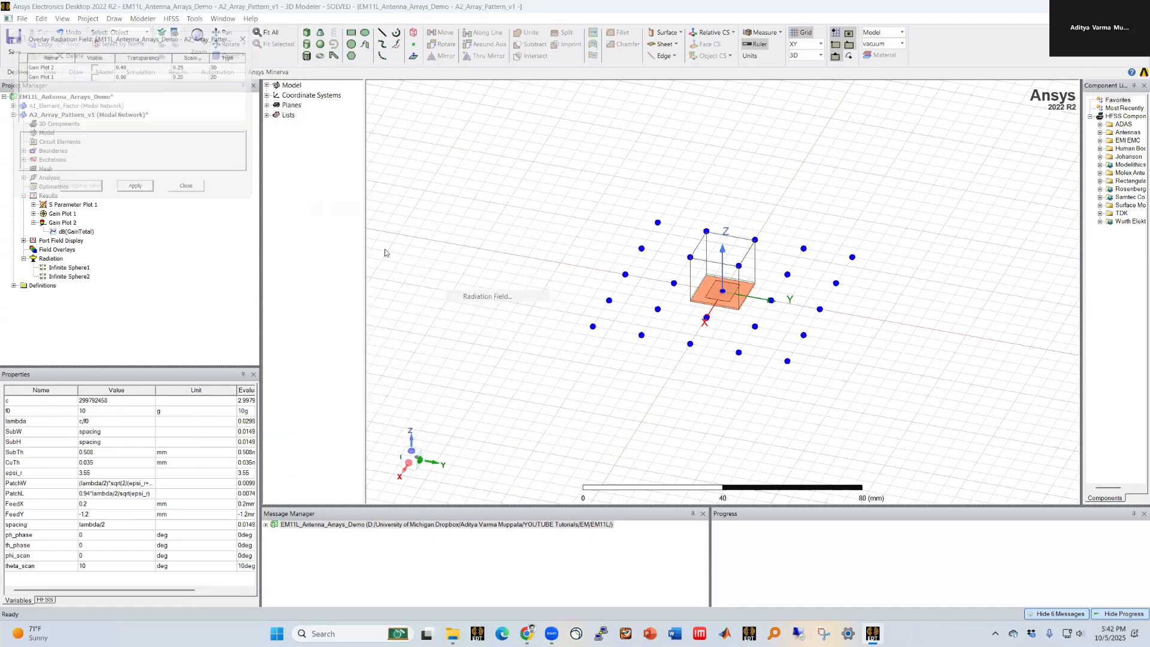
click(92, 63)
click(135, 191)
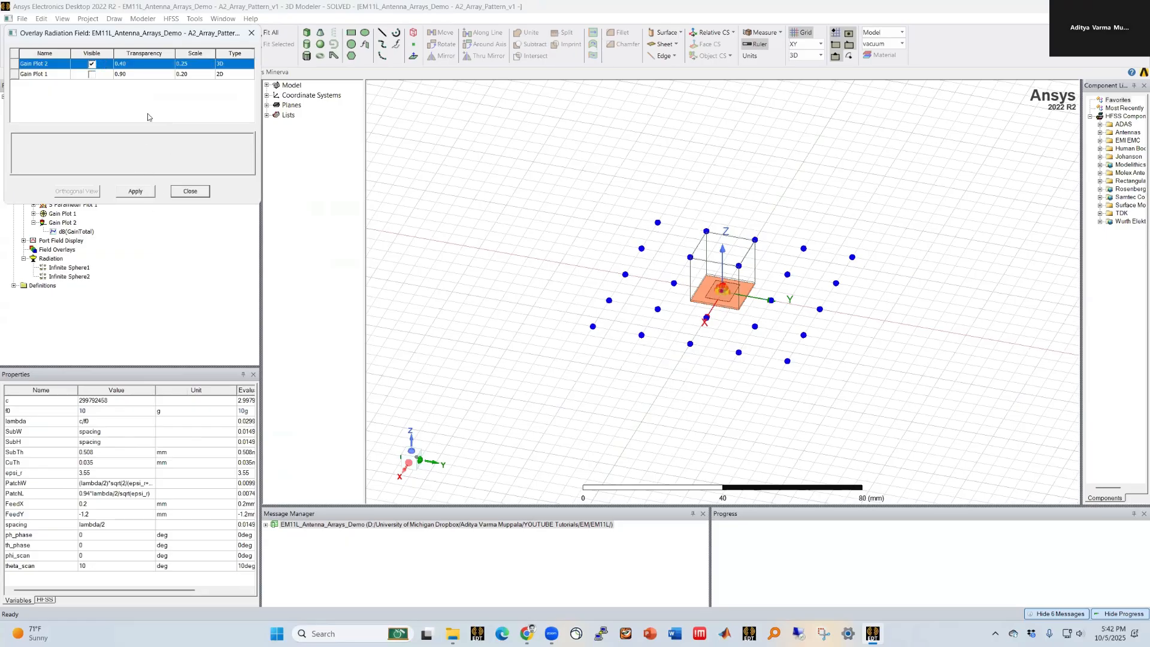
Step: Set the overlay scale of Gain Plot 2 to 3
click(182, 64)
text(5)
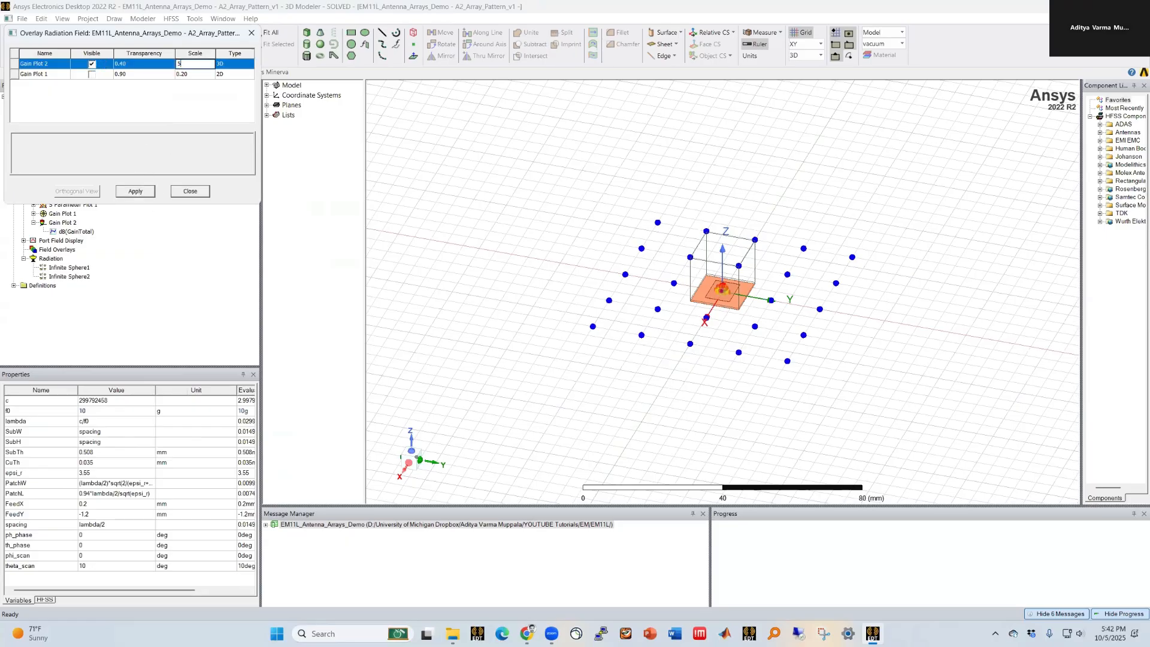
click(136, 191)
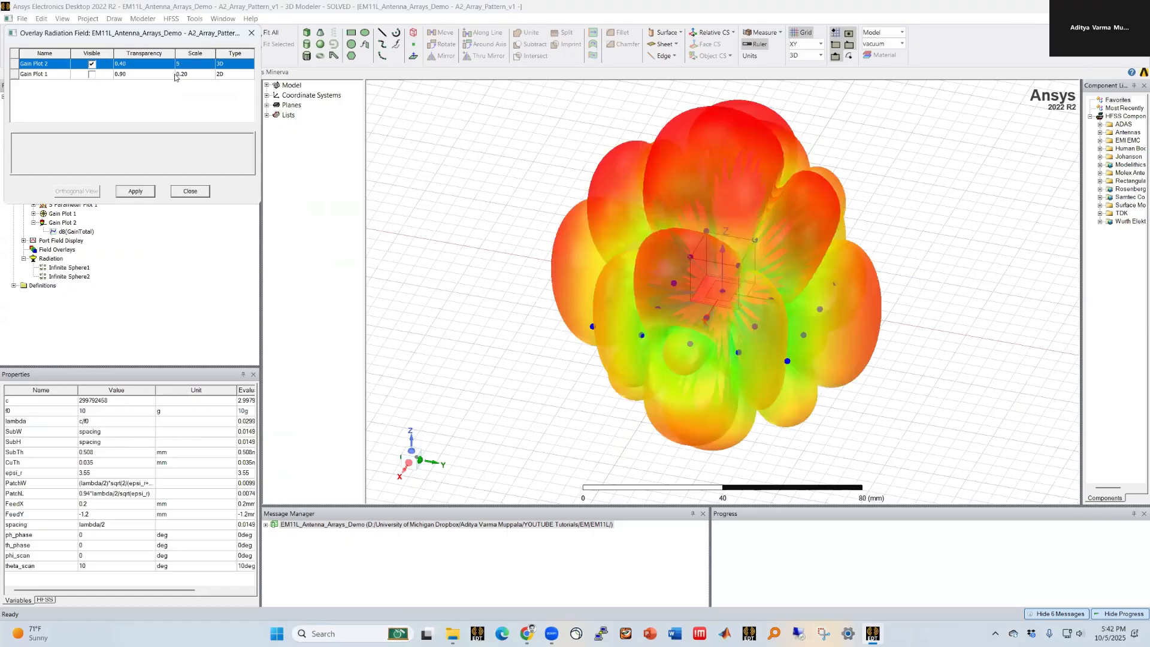
click(187, 62)
click(134, 192)
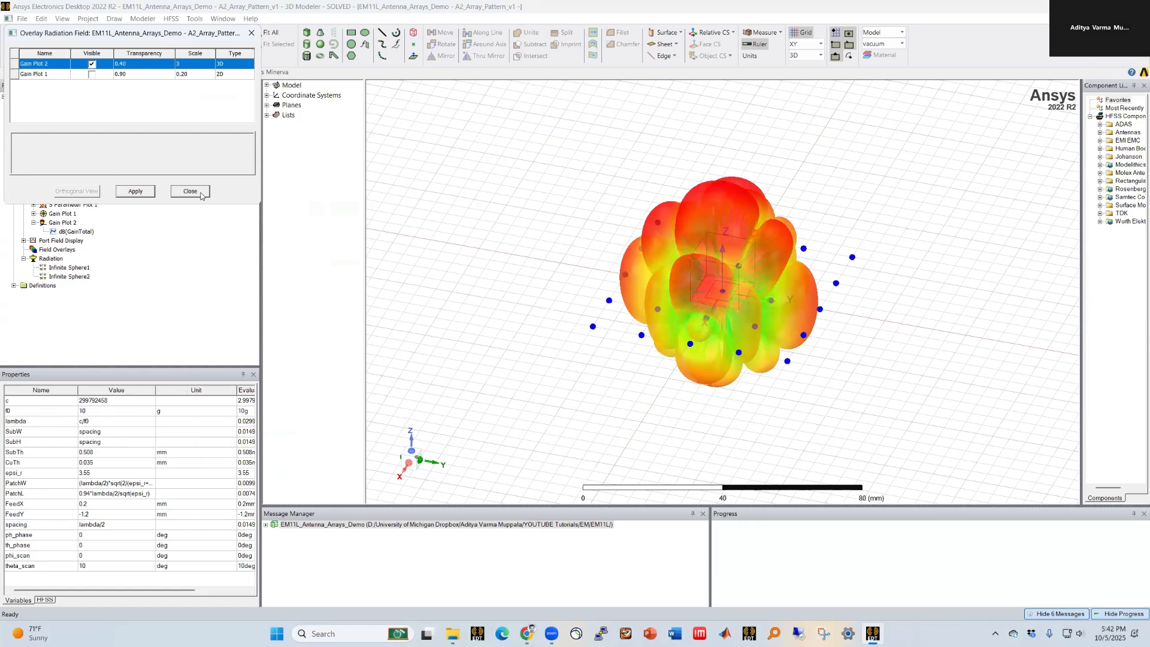
click(202, 195)
Step: Set the rectangular array's length and width to 10 wavelengths each in the antenna array setup
middle_drag(687, 368, 773, 371)
scroll(585, 214, down, 1)
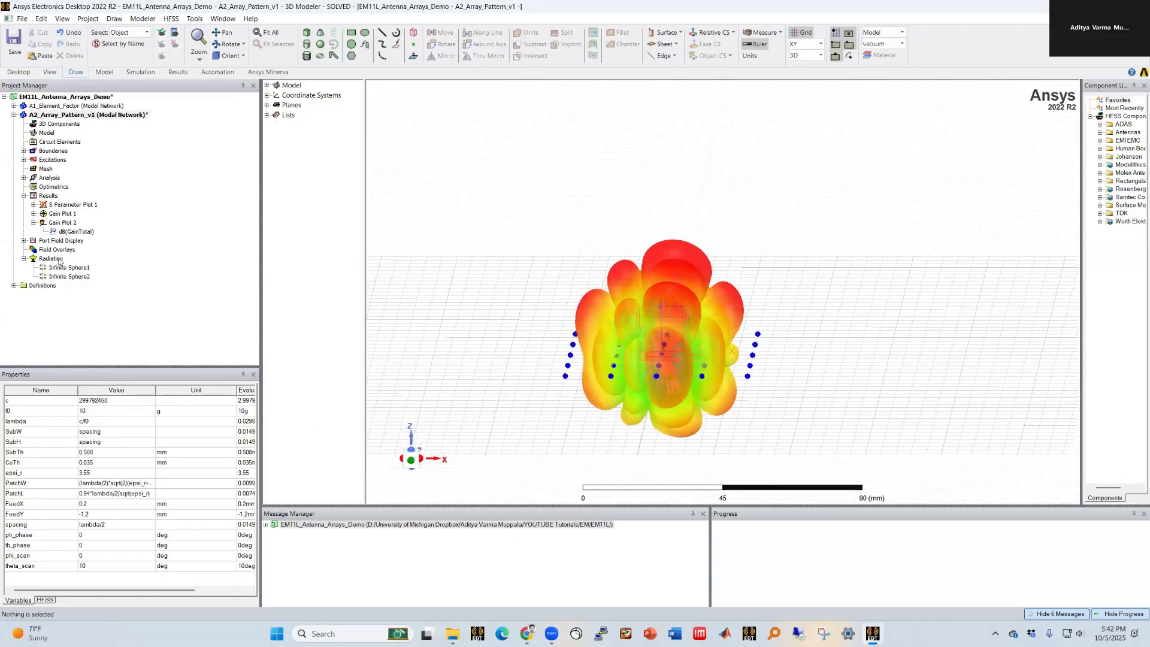
right_click(59, 259)
mouse_move(185, 308)
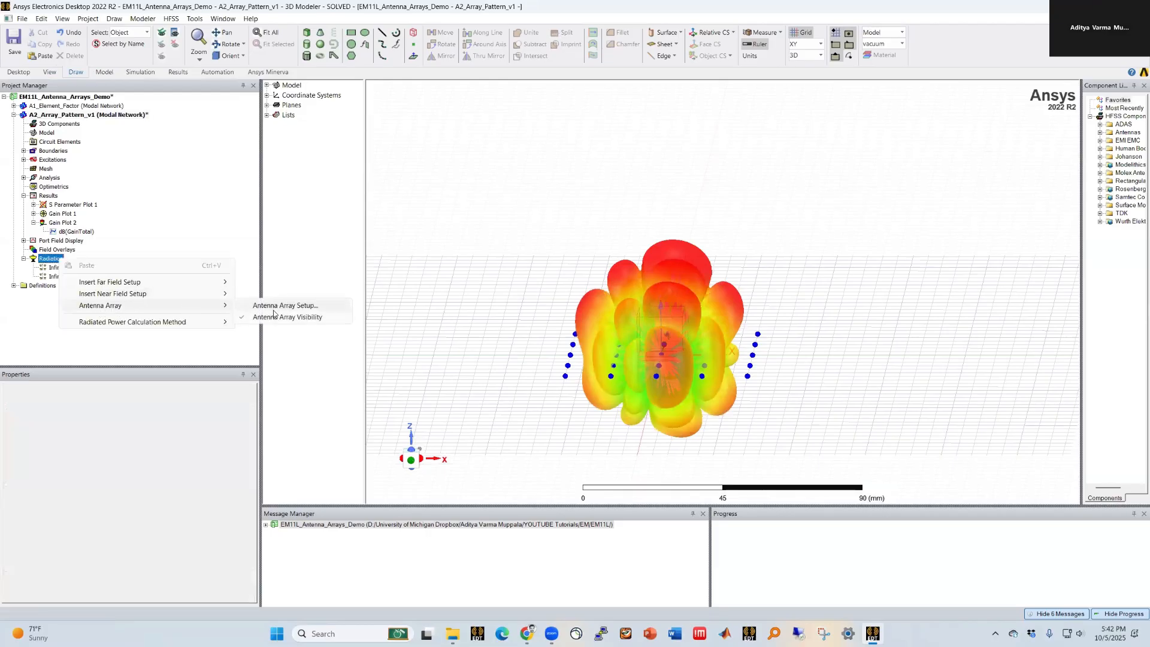
click(278, 306)
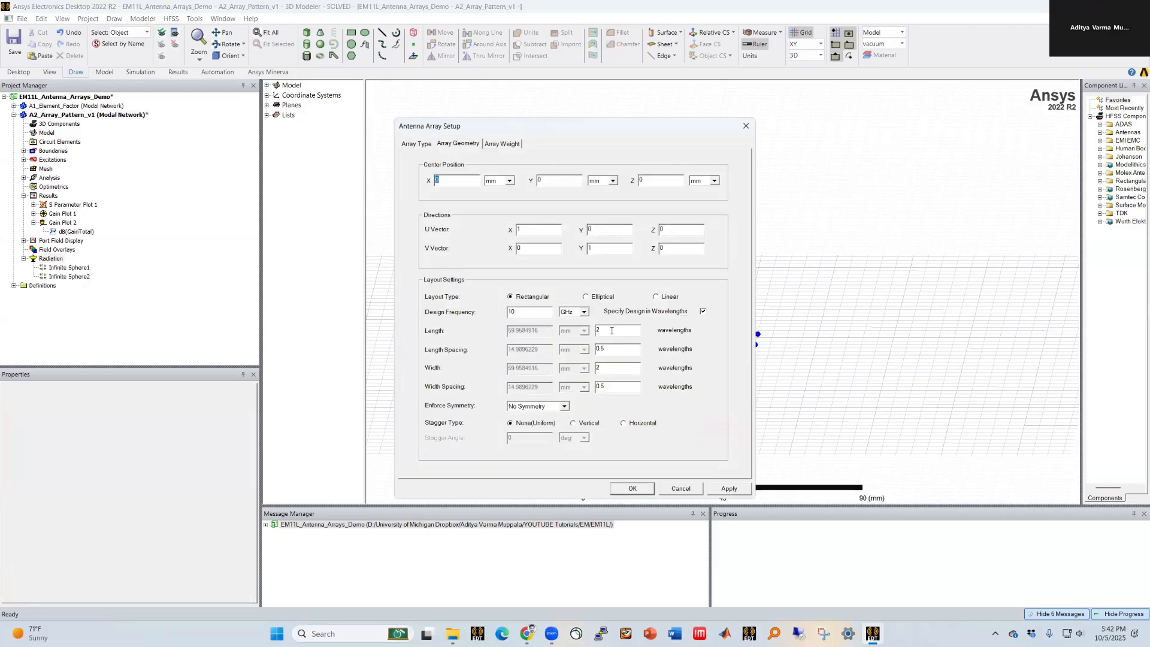
text(10)
double_click(600, 368)
text(10)
click(607, 387)
drag(605, 124, 401, 135)
click(516, 501)
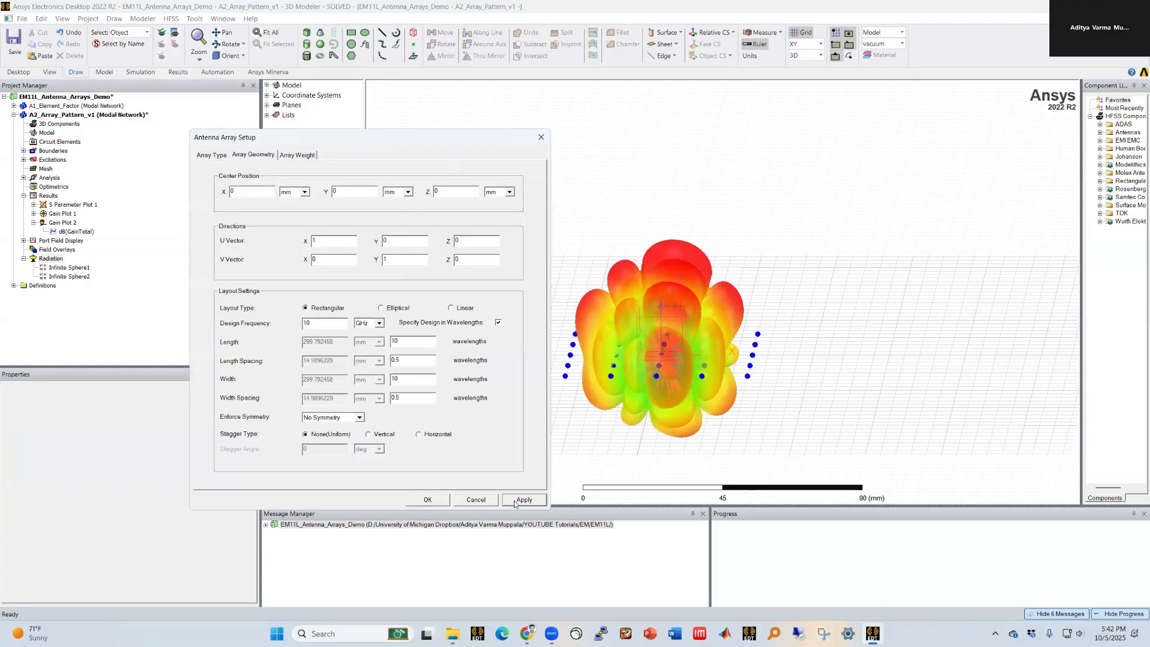
click(439, 500)
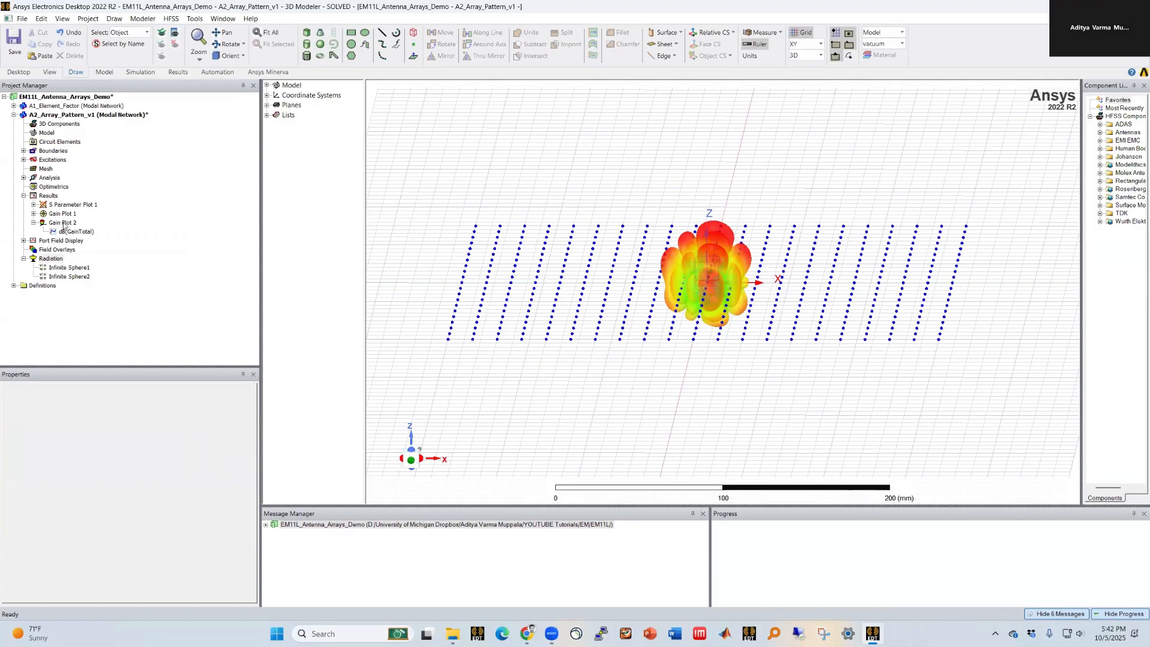
Step: Examine the updated Gain Plot 2 pattern and its overlay on the enlarged array
double_click(62, 222)
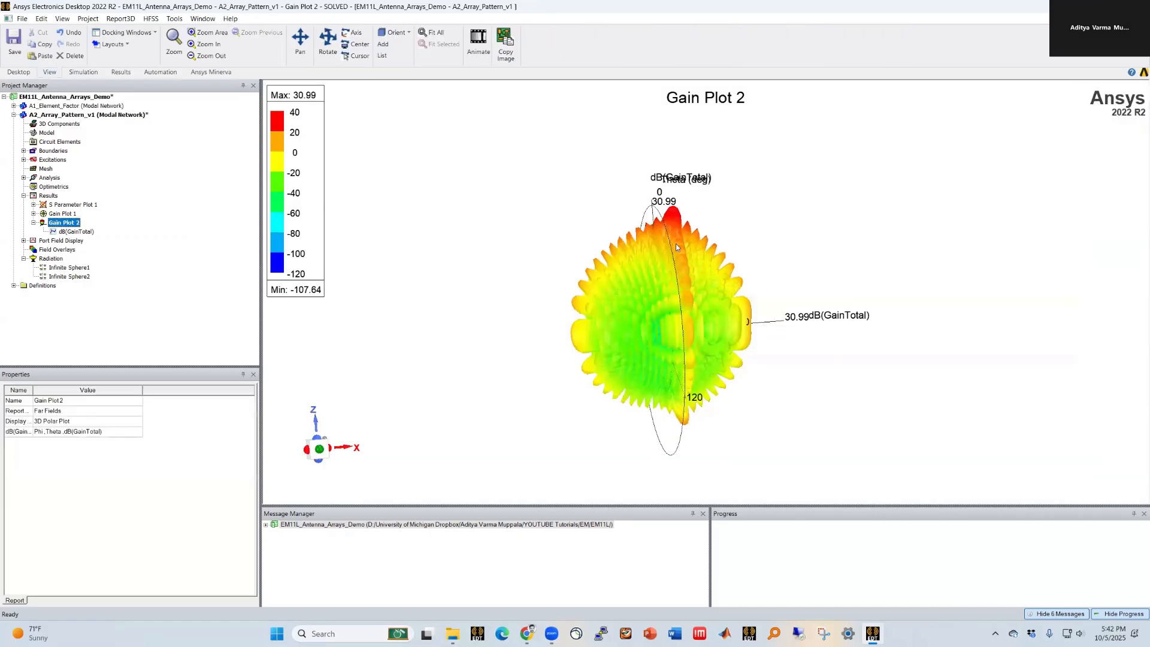
mouse_move(600, 368)
alt+mouse_down()
mouse_move(527, 352)
mouse_move(595, 362)
mouse_move(570, 362)
mouse_move(585, 363)
alt+mouse_up()
drag(596, 362, 719, 258)
scroll(743, 238, up, 2)
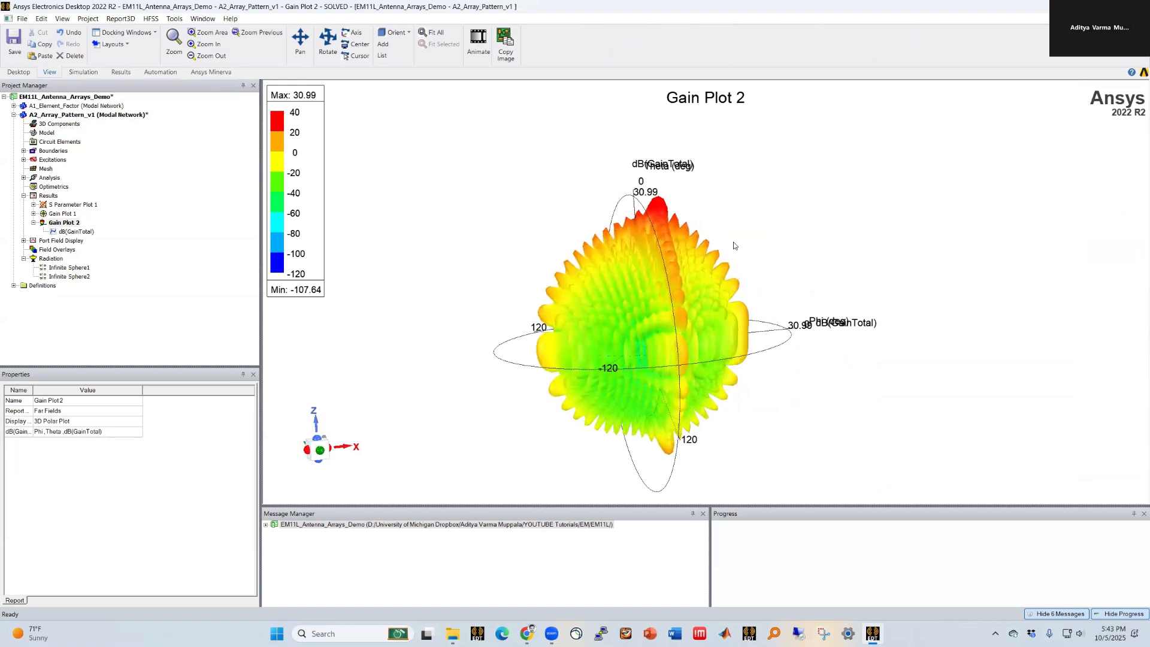
double_click(60, 114)
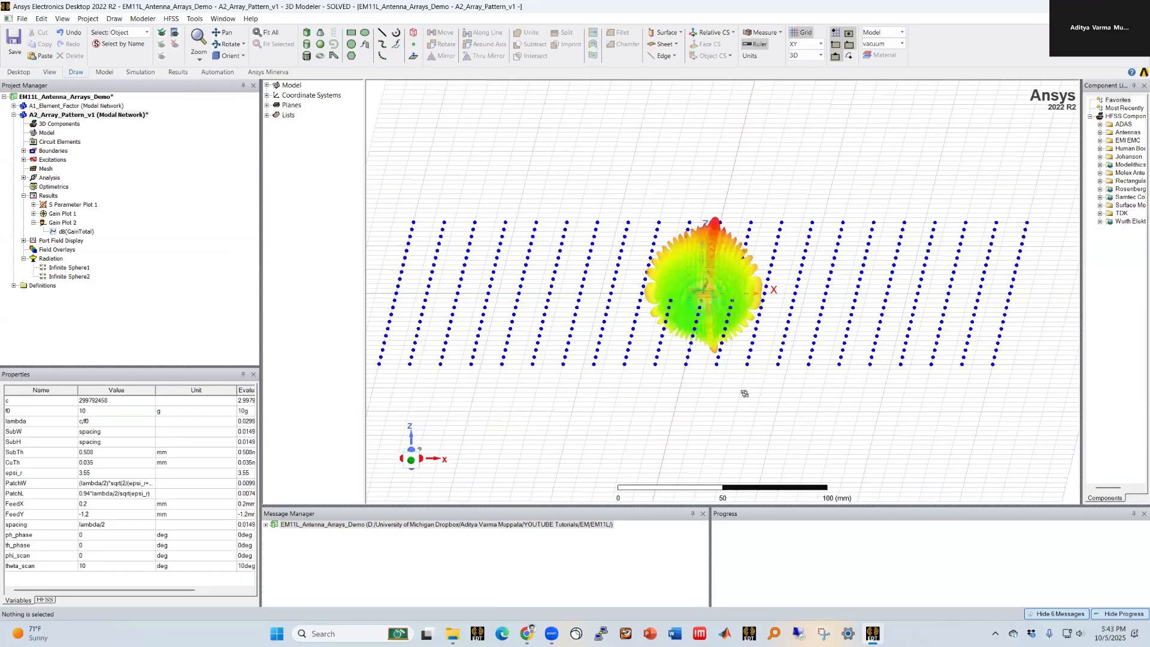
scroll(746, 391, up, 2)
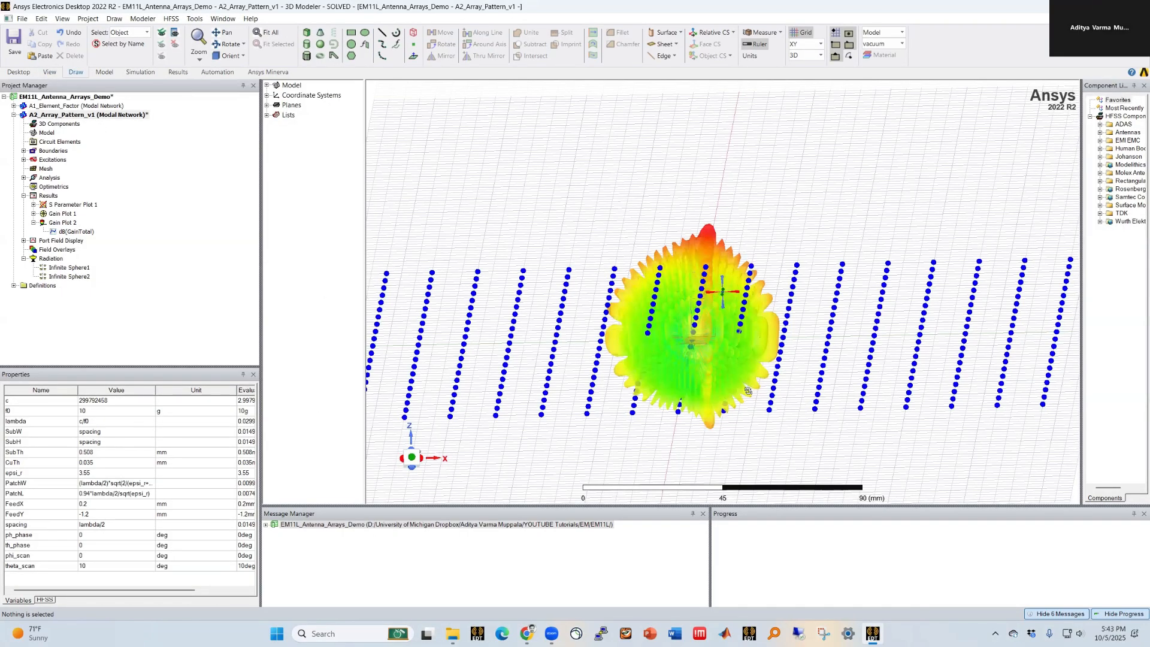
alt+double_click(748, 391)
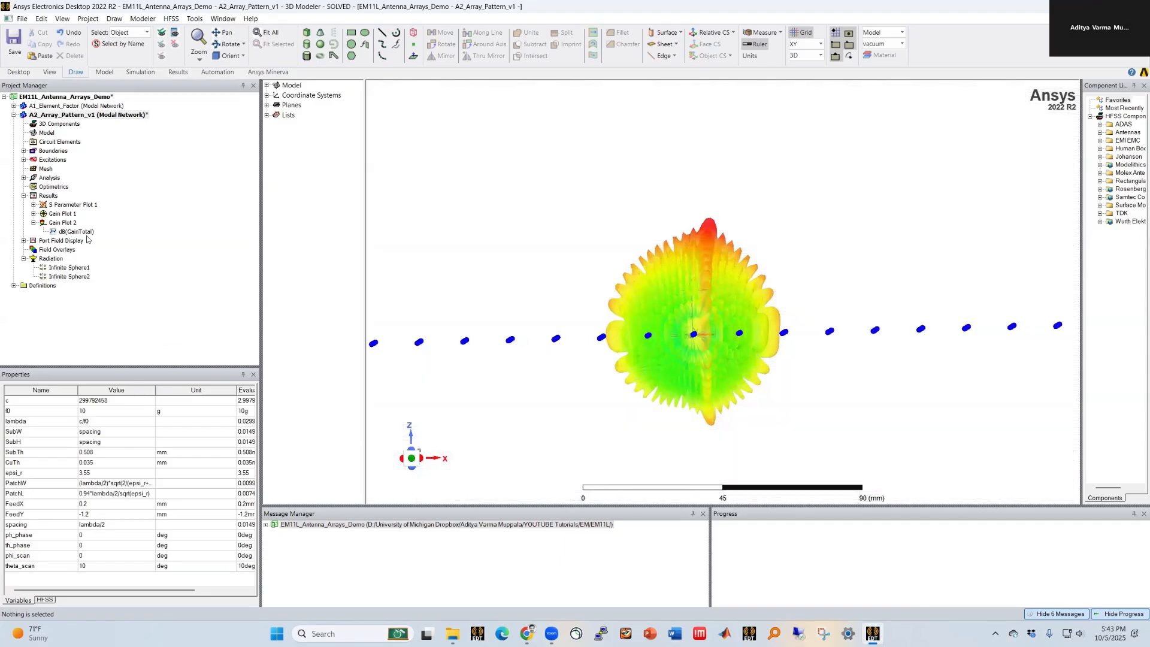
double_click(76, 231)
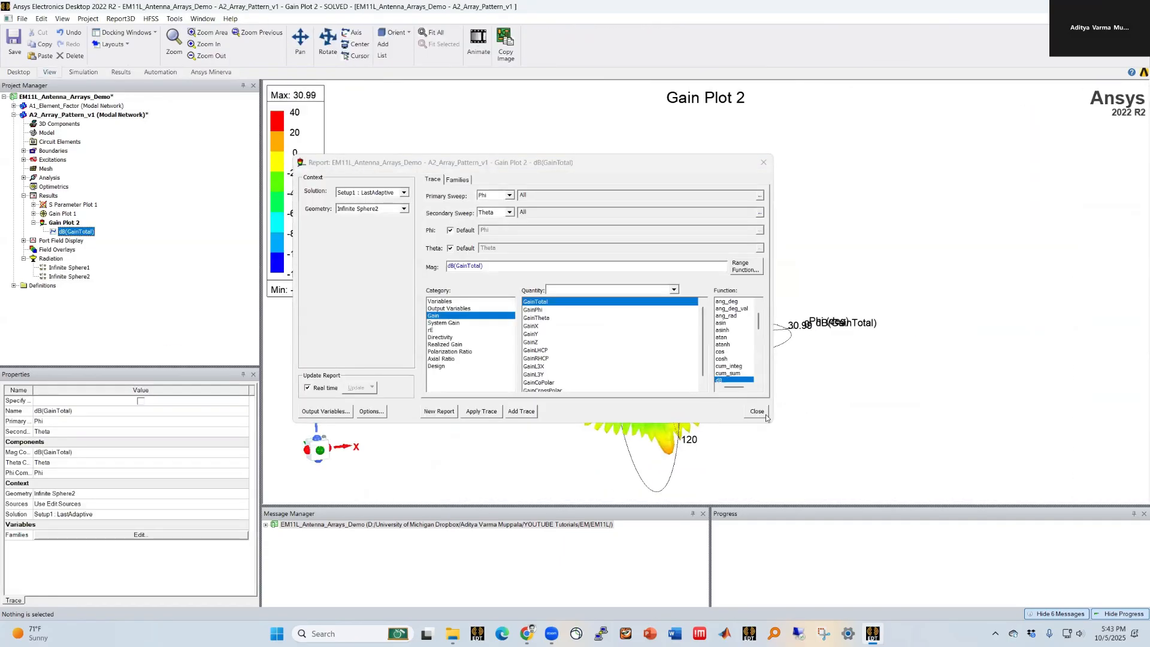
click(764, 415)
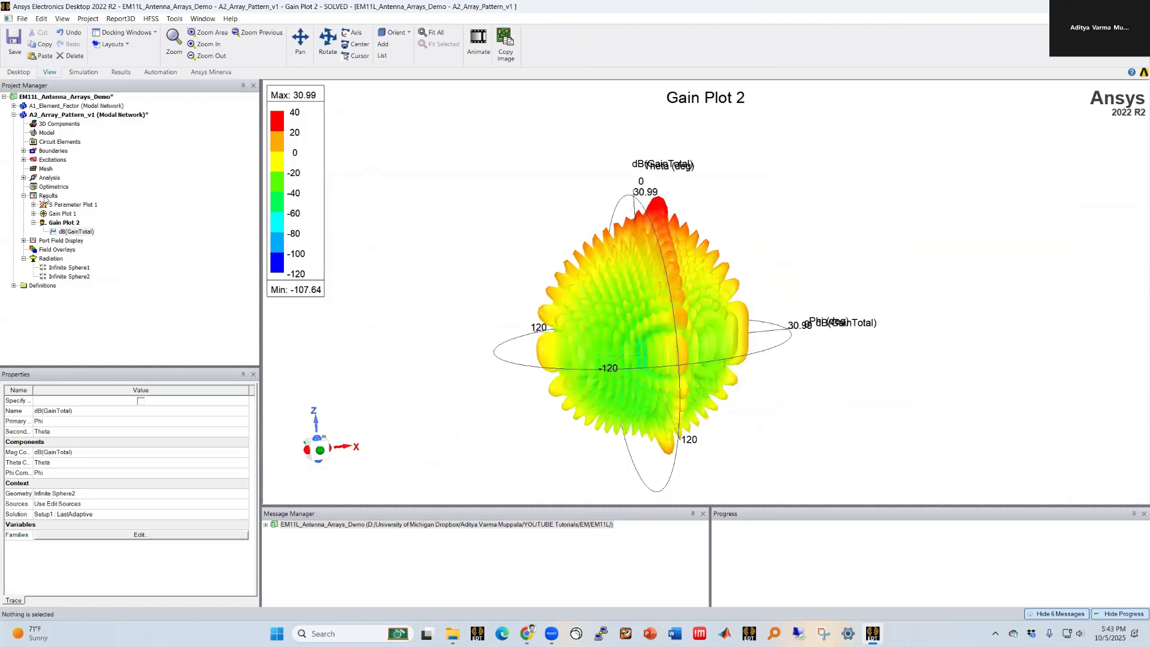
Step: Create a 3D polar plot of GainTotal using the second infinite sphere geometry
right_click(45, 197)
mouse_move(111, 257)
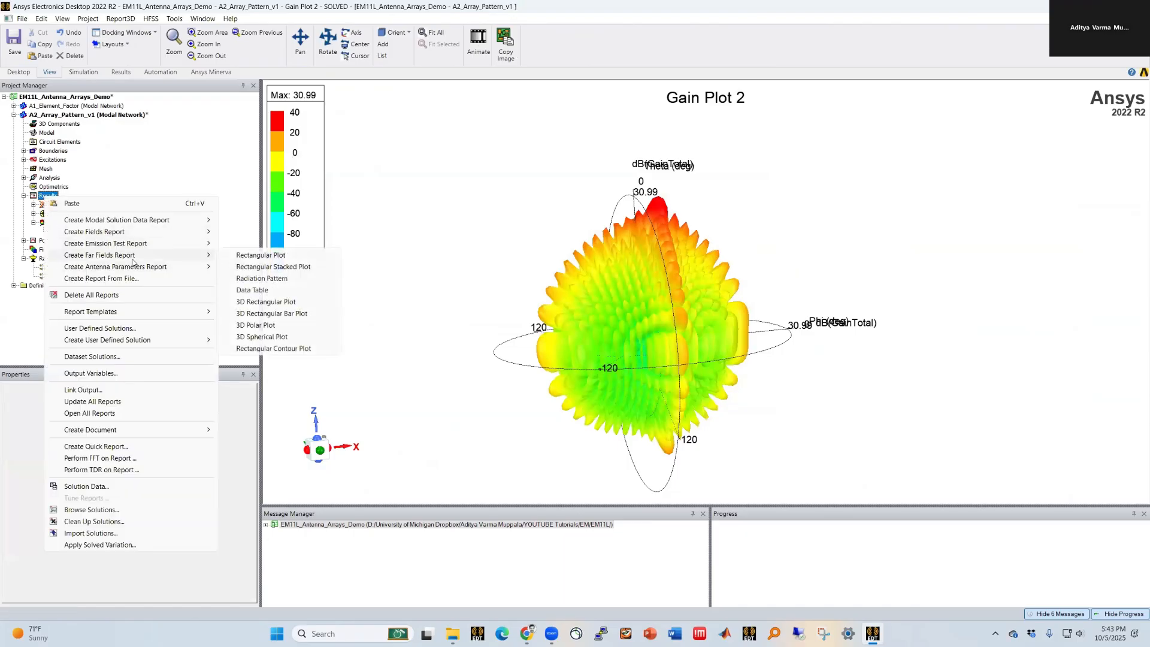
click(256, 324)
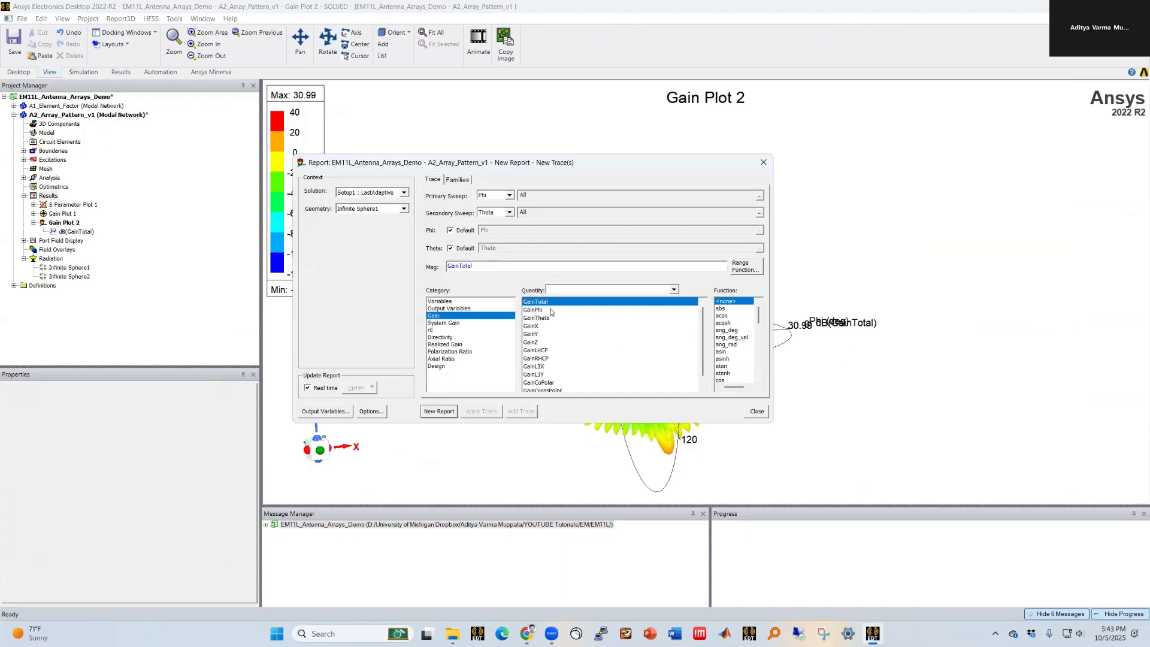
click(365, 210)
click(364, 226)
click(440, 411)
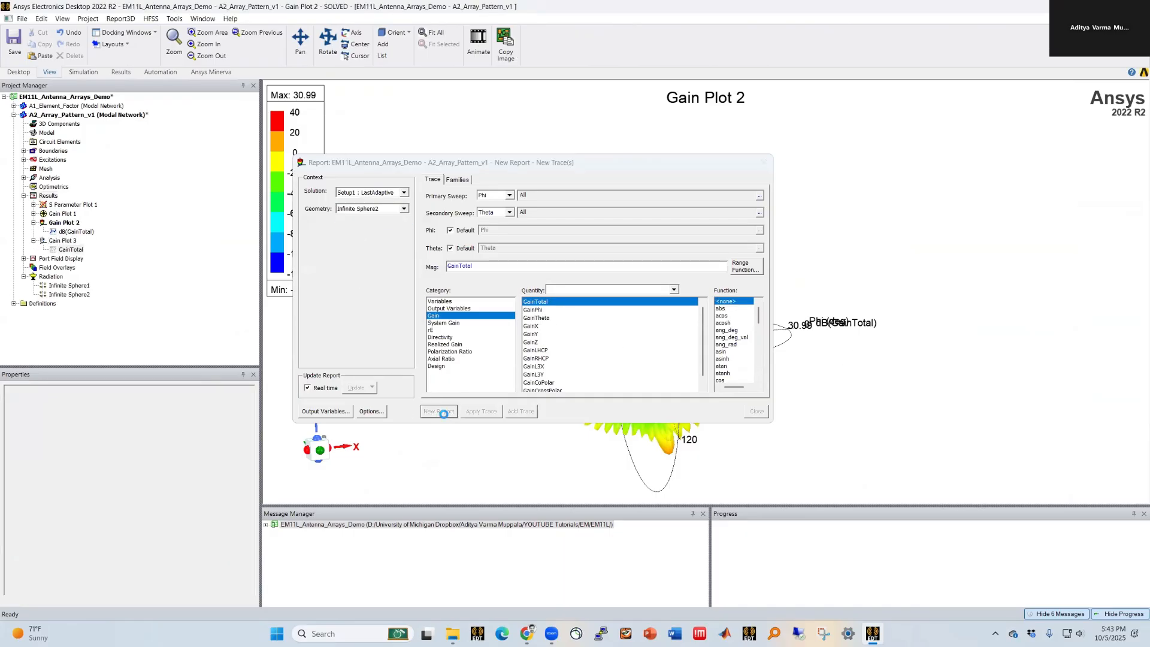
click(756, 411)
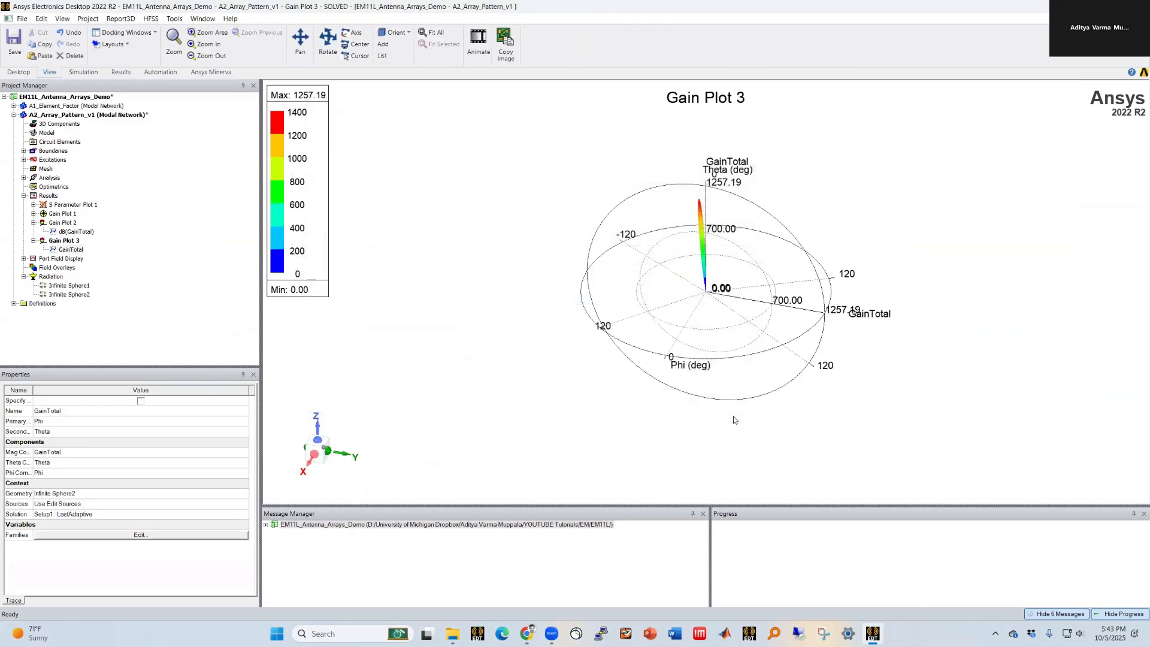
alt+drag(719, 292, 806, 325)
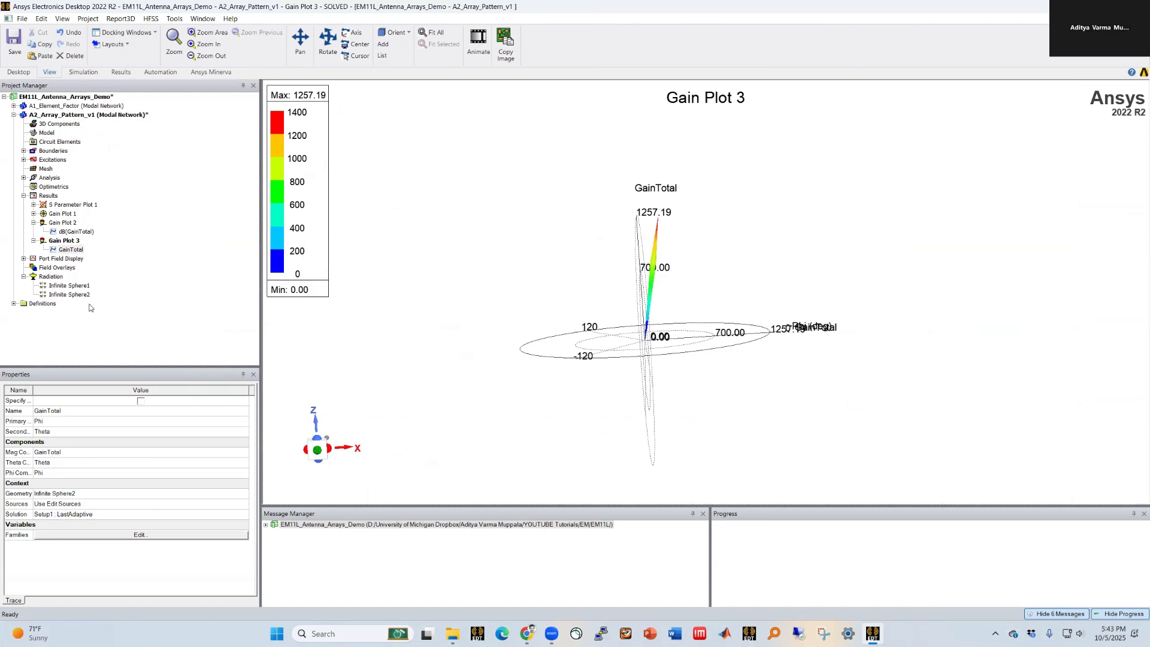
Step: Set the design variable theta_scan to 45 deg
right_click(54, 242)
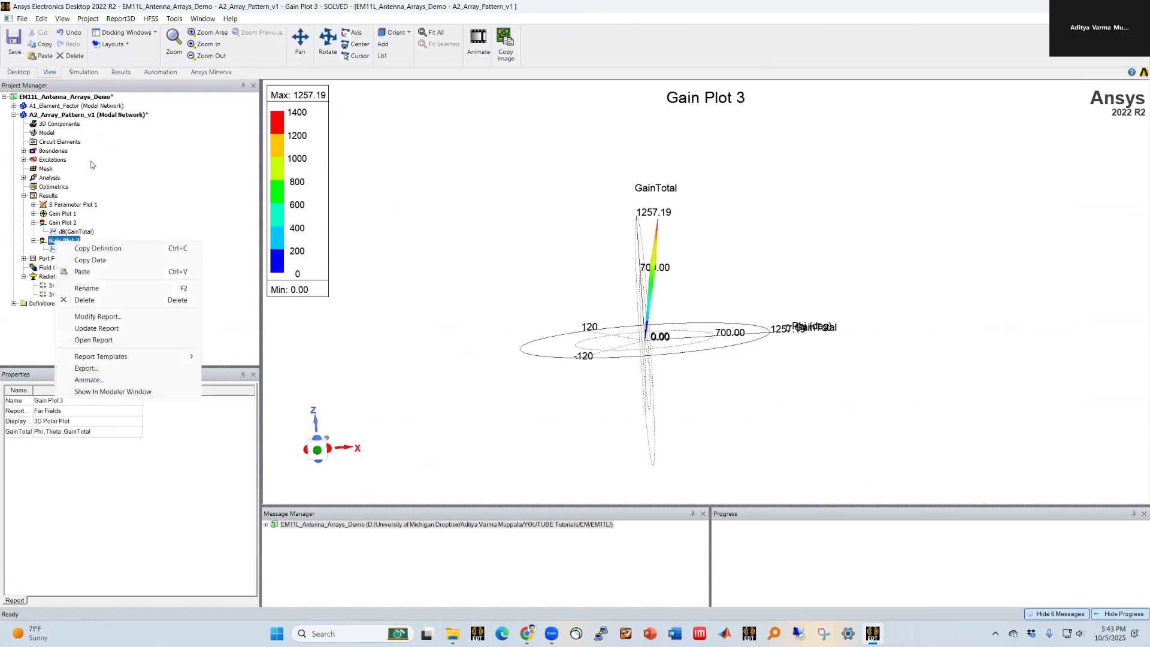
double_click(54, 223)
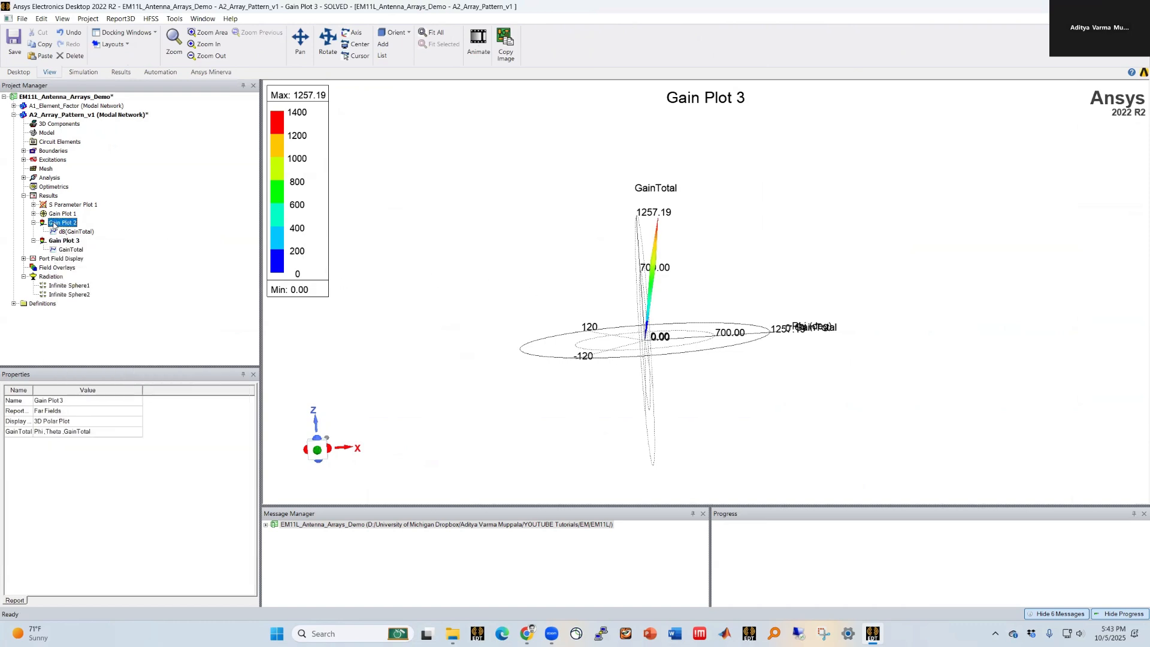
click(100, 116)
double_click(100, 118)
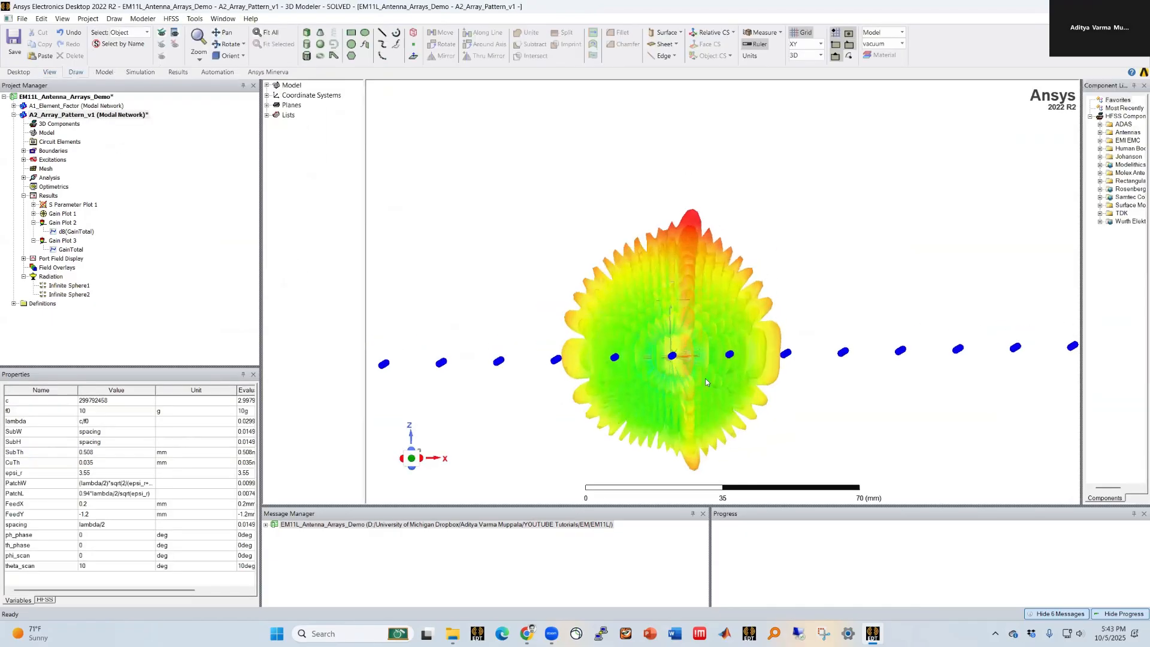
click(88, 567)
text(45)
key(Return)
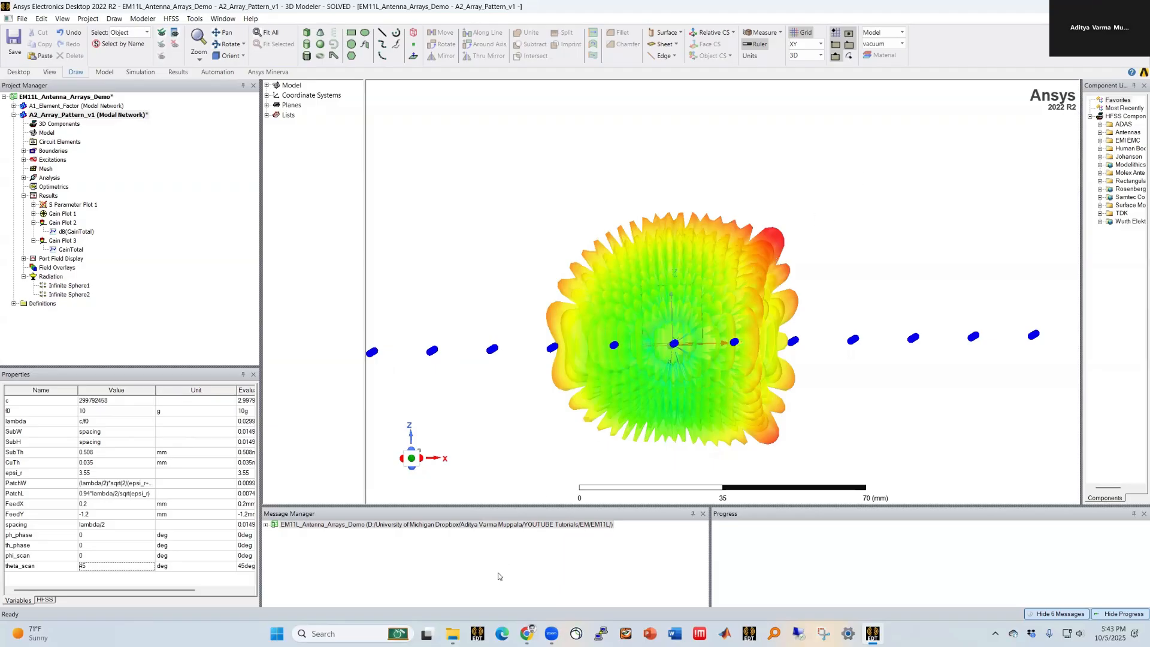
Step: Inspect the scanned radiation pattern overlaid on the array model
alt+drag(648, 443, 701, 395)
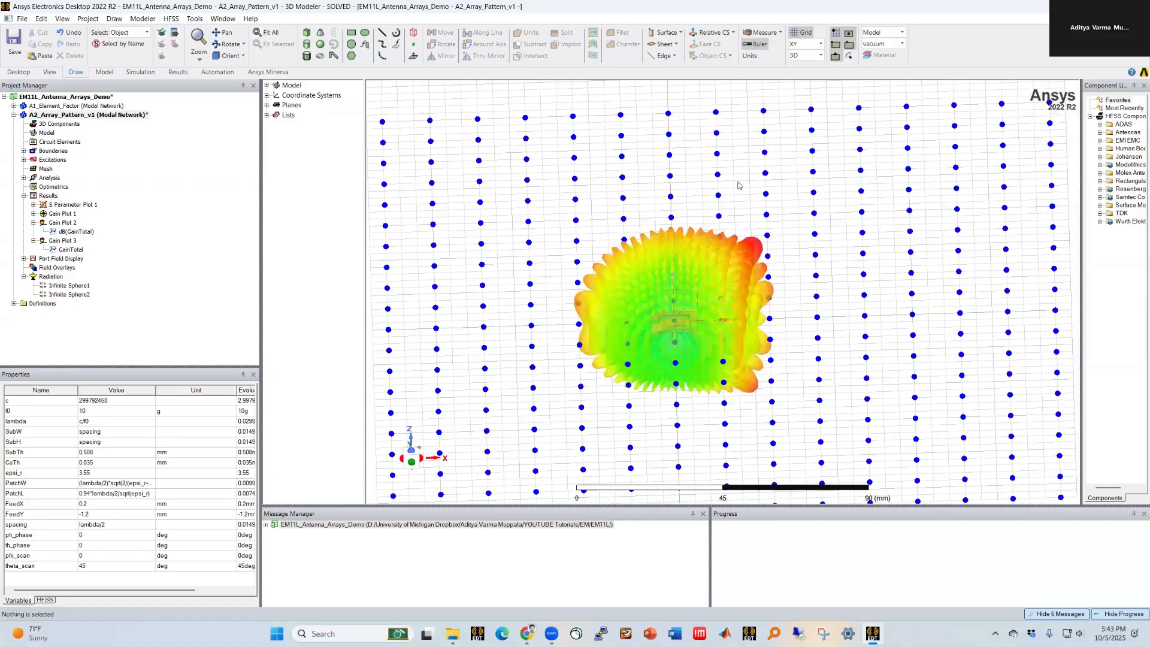
scroll(739, 185, down, 3)
scroll(671, 237, down, 2)
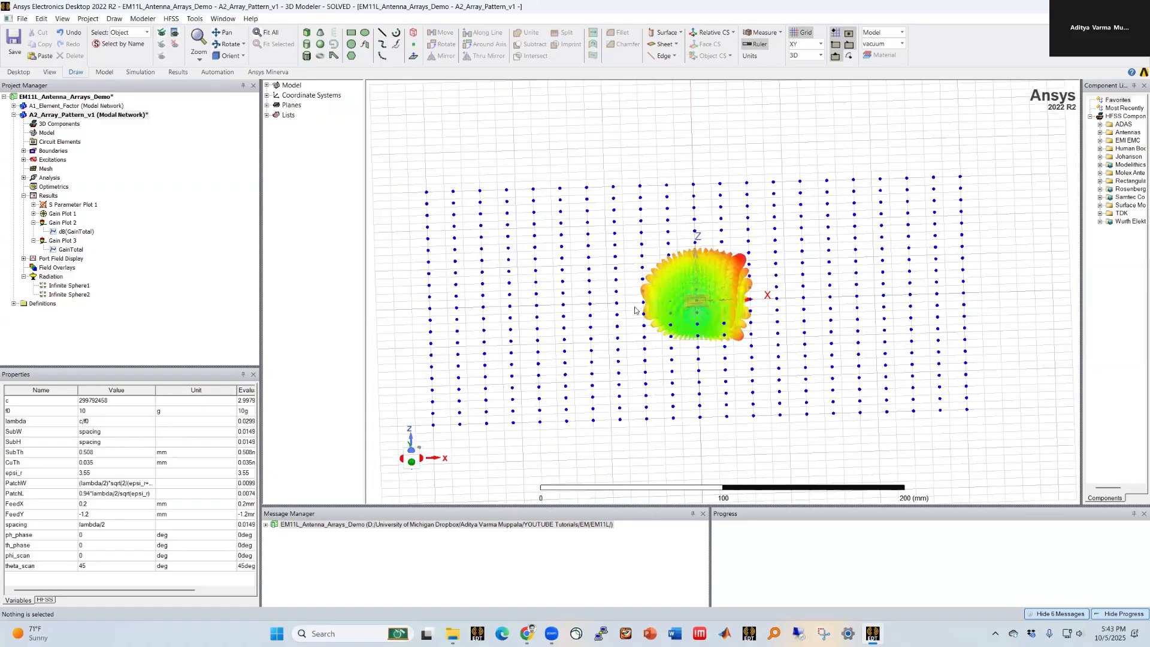
scroll(638, 315, up, 1)
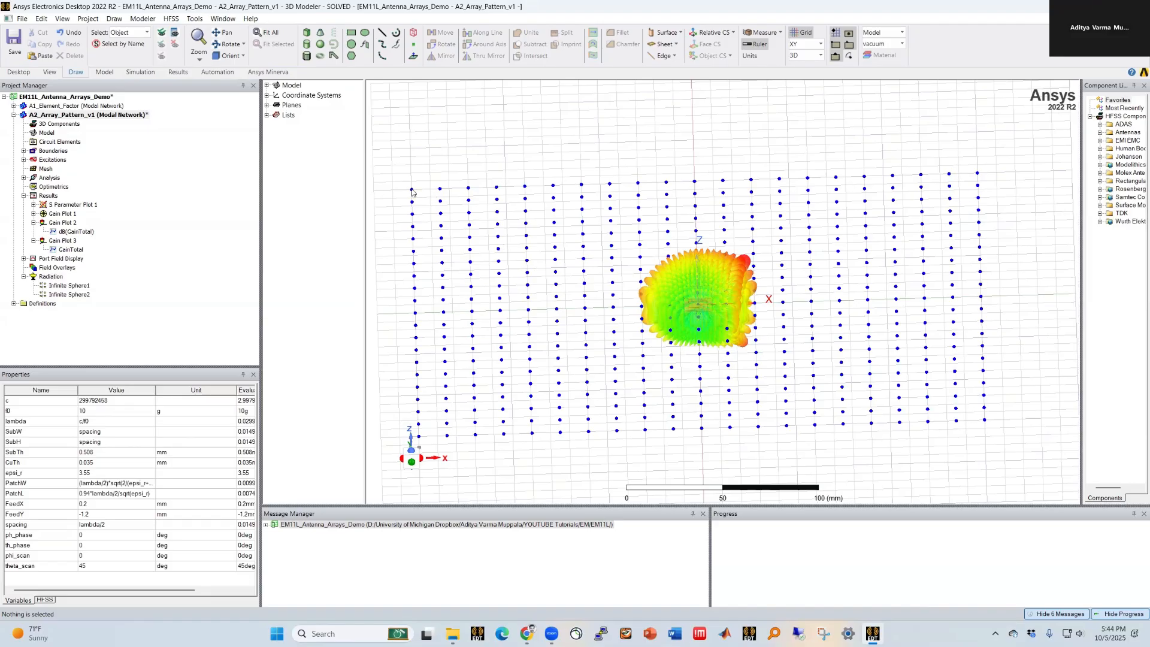
scroll(740, 413, down, 1)
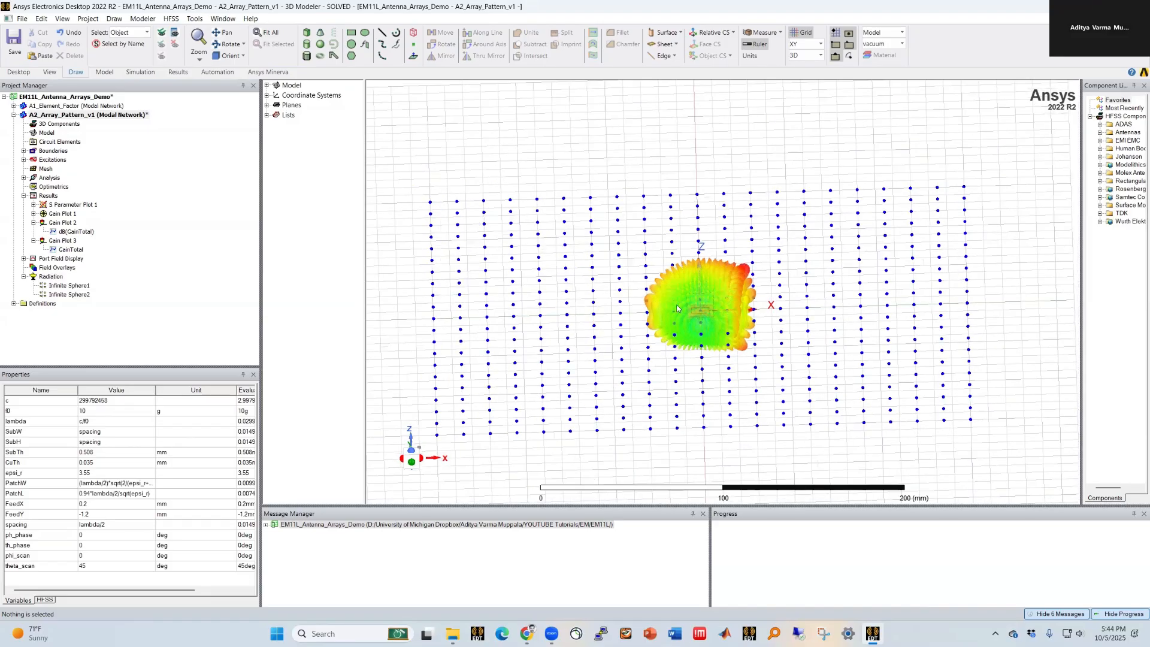
alt+drag(676, 294, 709, 335)
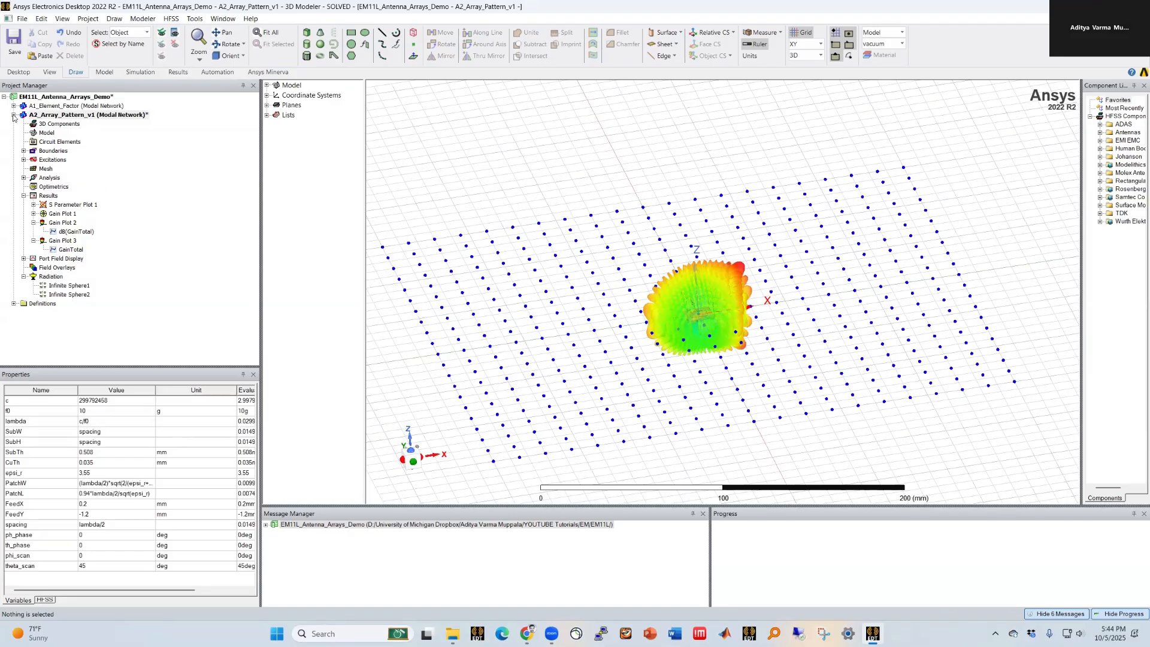
Step: Copy the A2_Array_Pattern_v1 design and paste it into the project as a new design
right_click(60, 116)
click(84, 123)
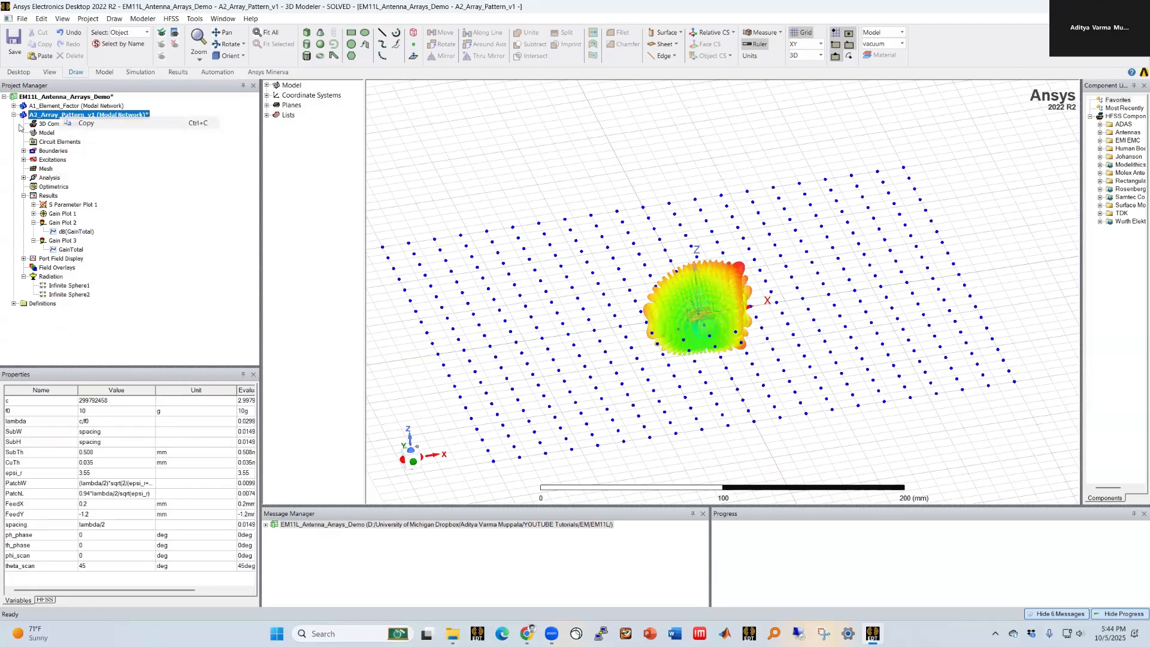
click(14, 114)
click(33, 97)
right_click(34, 97)
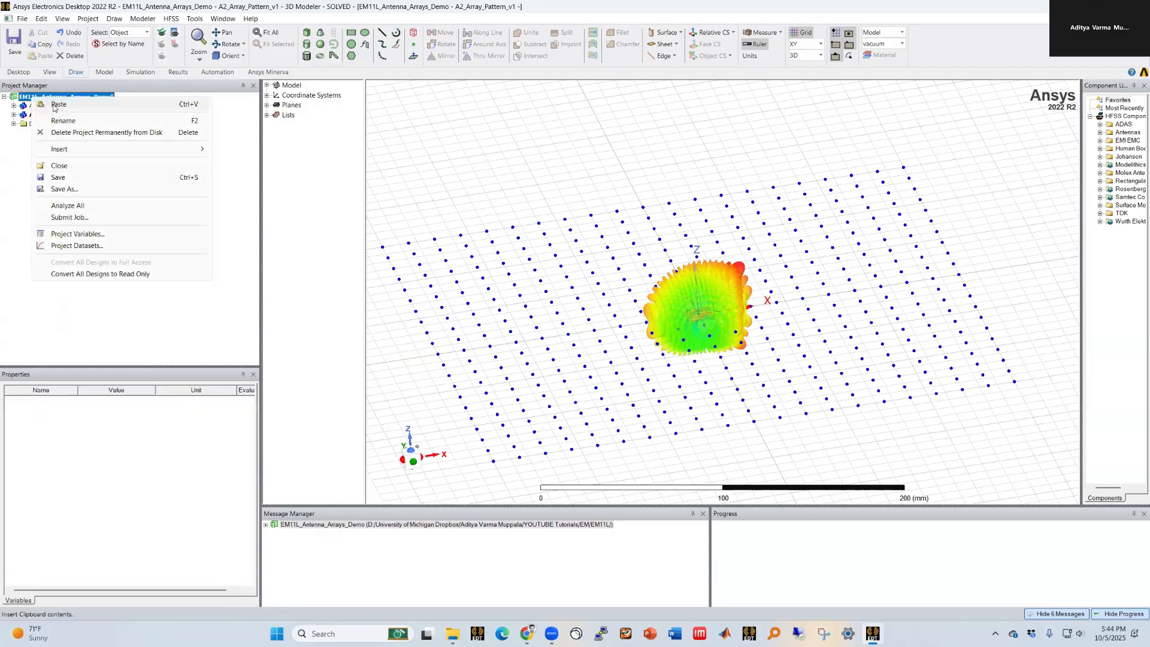
click(55, 105)
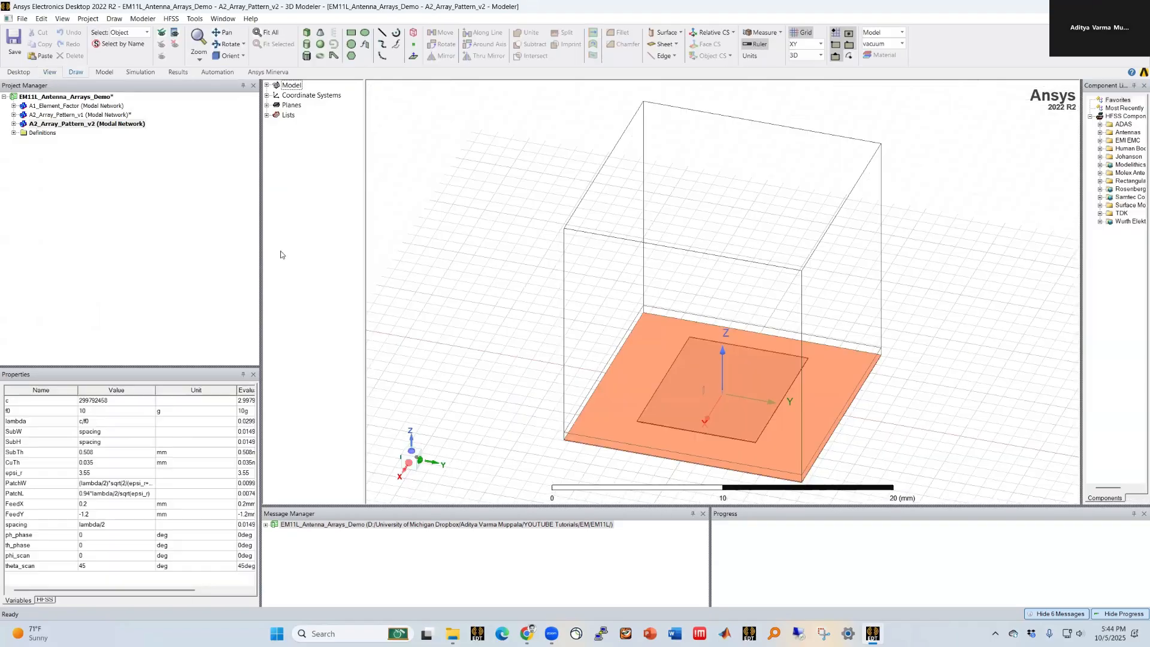
Step: Switch the new design's antenna array setup to No Array Setup
click(13, 124)
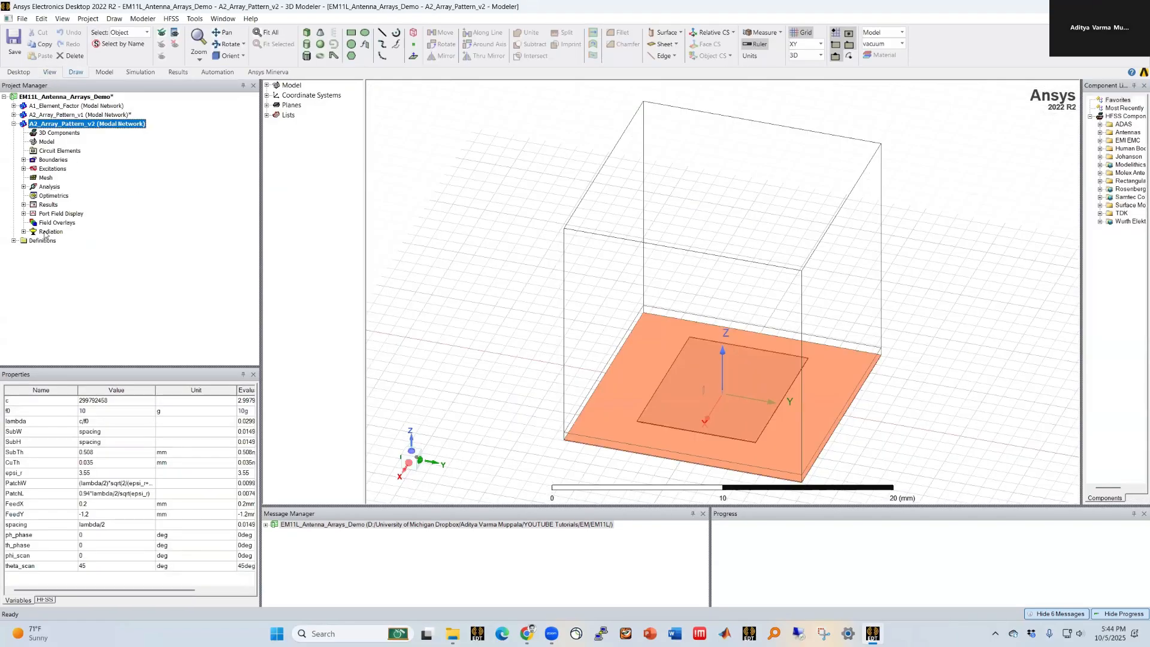
right_click(49, 231)
mouse_move(84, 277)
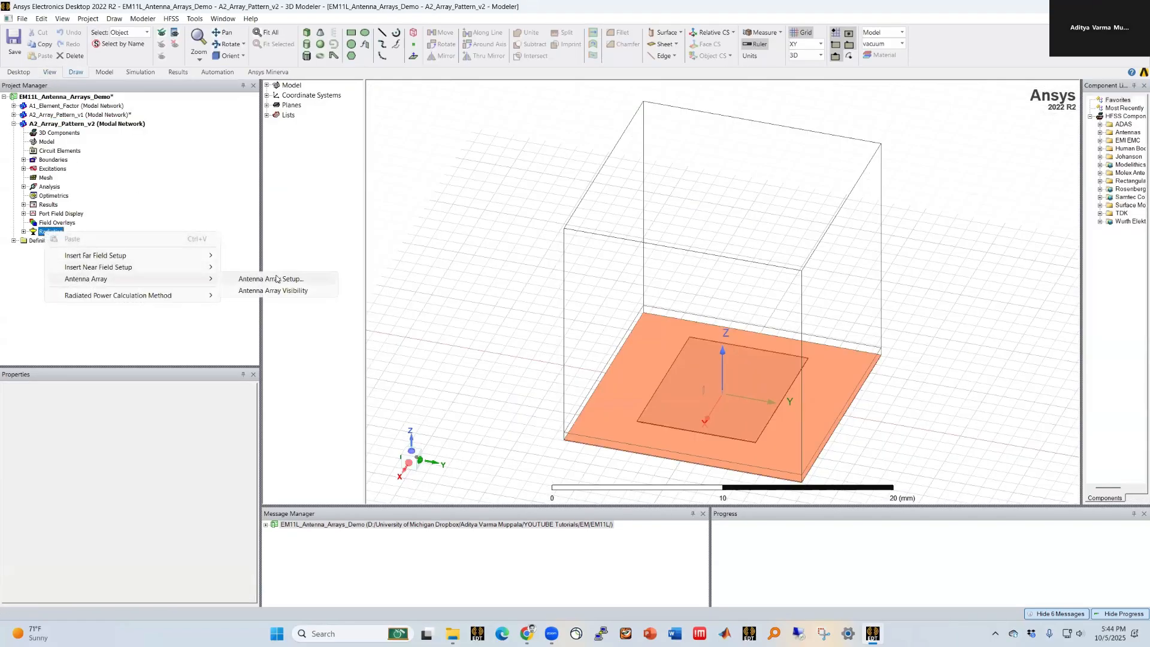
click(264, 278)
click(416, 143)
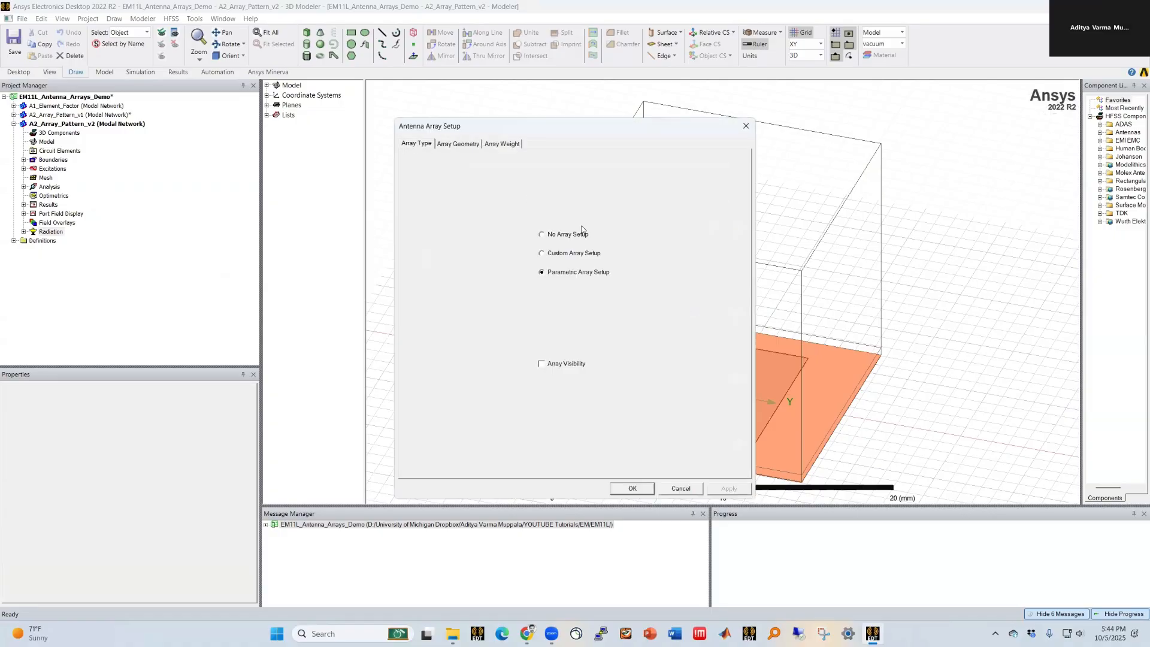
click(542, 234)
click(631, 487)
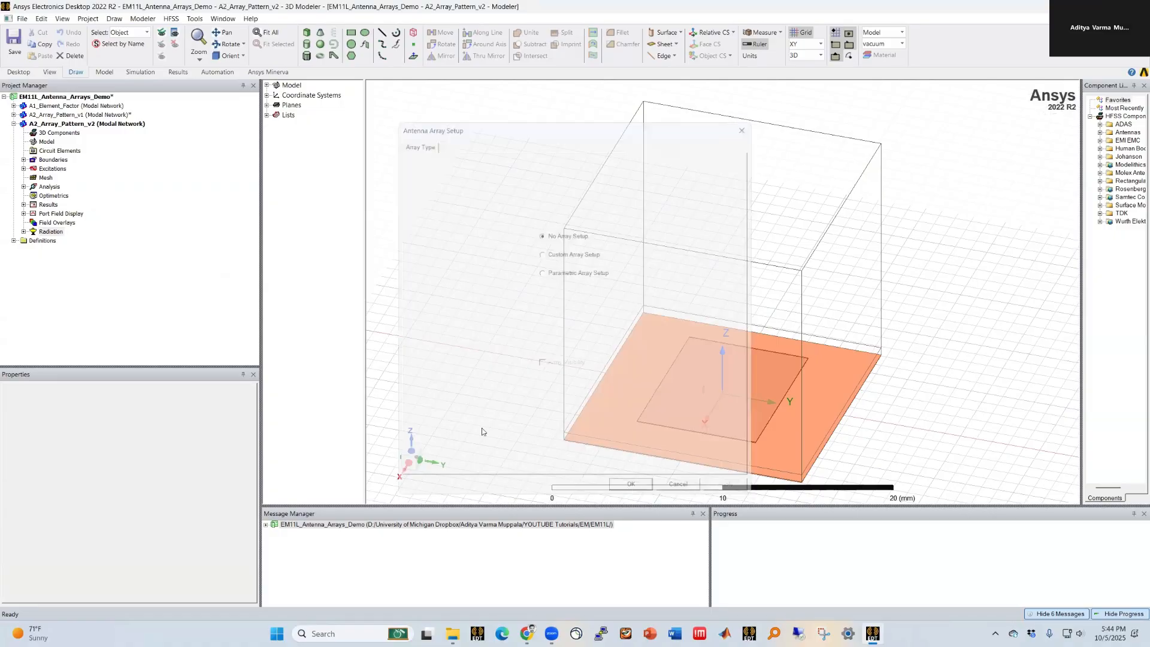
Step: Change the new design's solution type to HFSS with Hybrid and Arrays
click(23, 232)
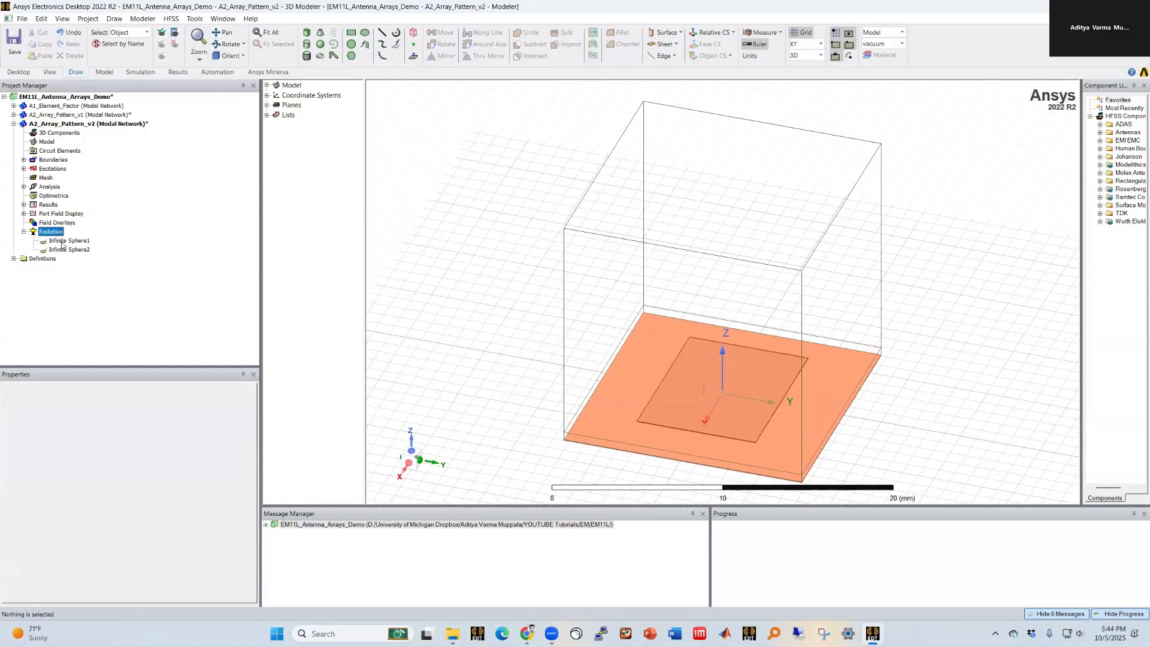
click(496, 358)
scroll(496, 358, down, 2)
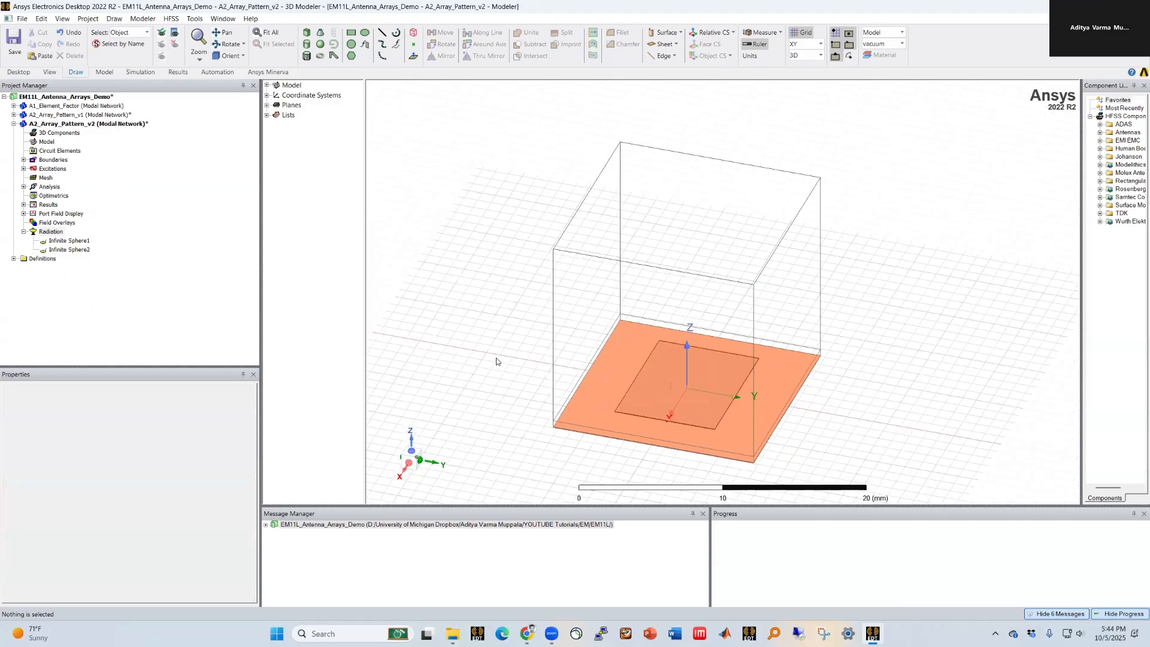
scroll(680, 391, down, 3)
mouse_move(679, 391)
middle_down()
mouse_move(694, 426)
mouse_move(725, 420)
mouse_move(735, 395)
mouse_move(721, 419)
middle_up()
scroll(721, 419, down, 2)
scroll(760, 404, up, 3)
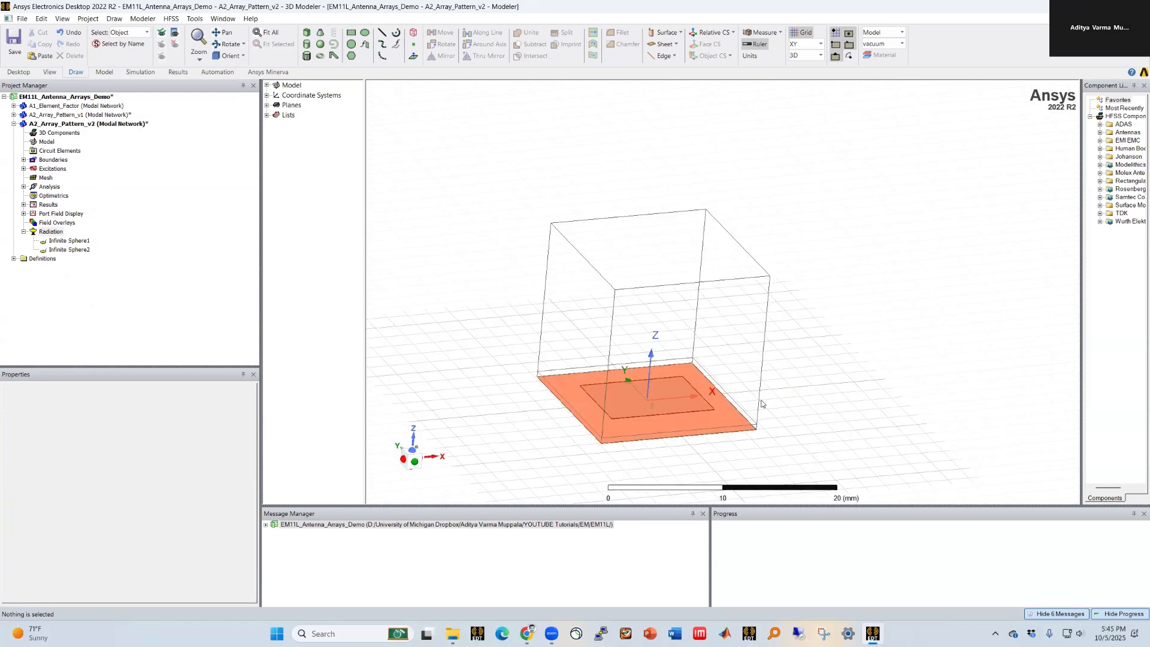
click(171, 19)
click(179, 34)
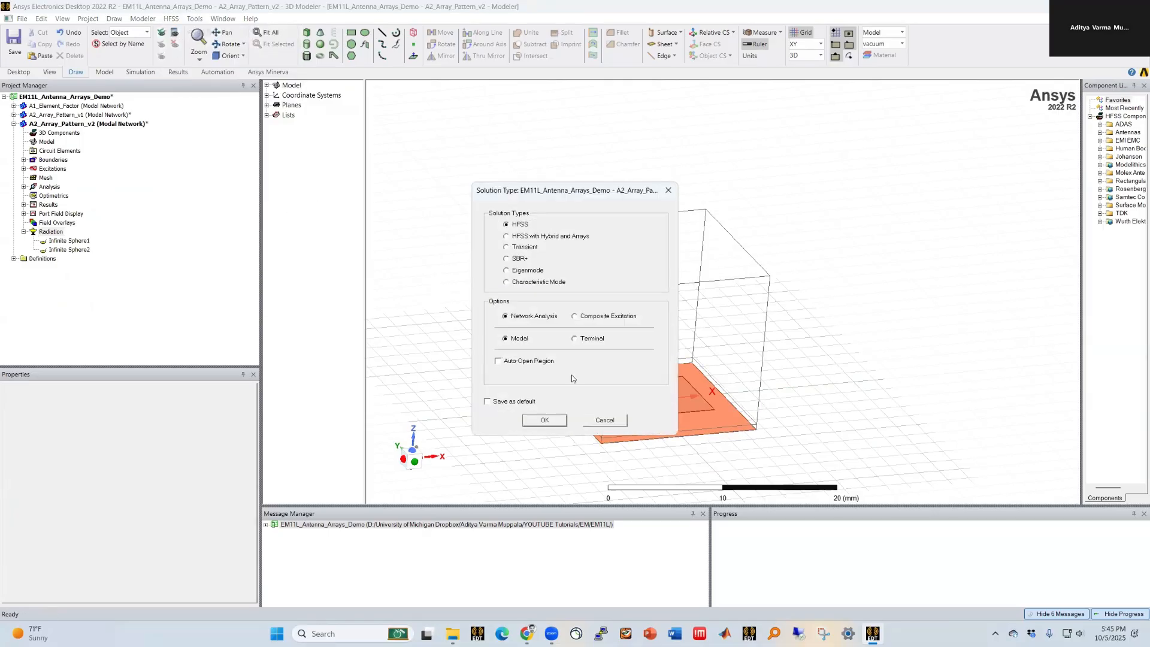
click(547, 240)
click(543, 420)
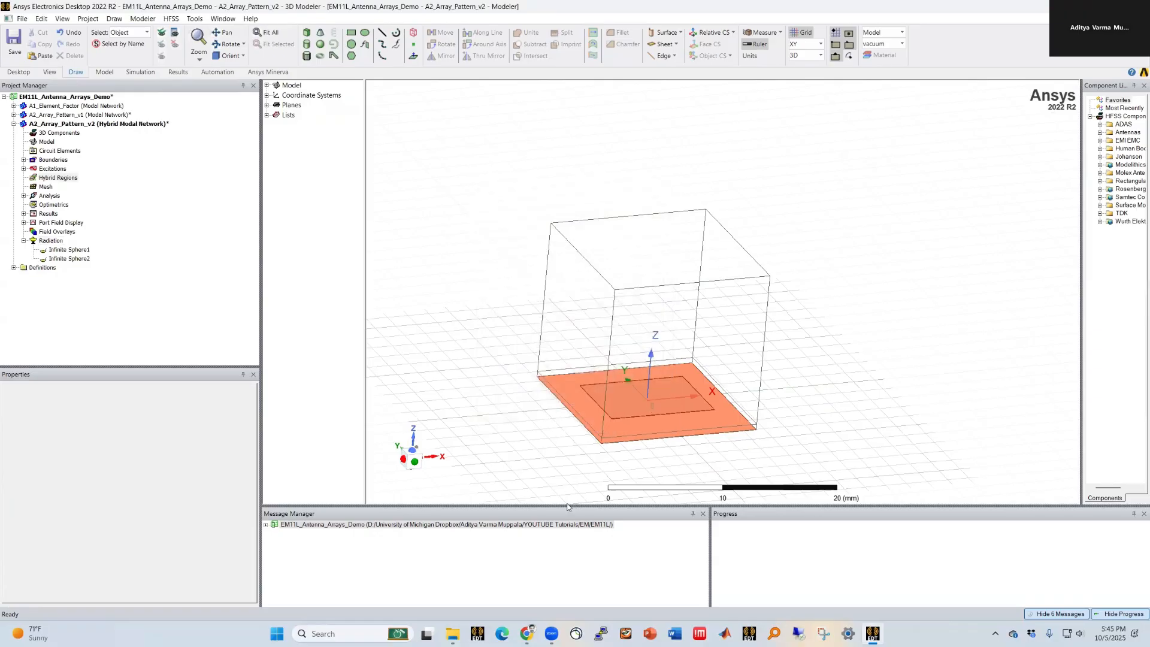
Step: Review the new design's analysis setup, frequency sweep and excitation port
click(488, 322)
click(23, 214)
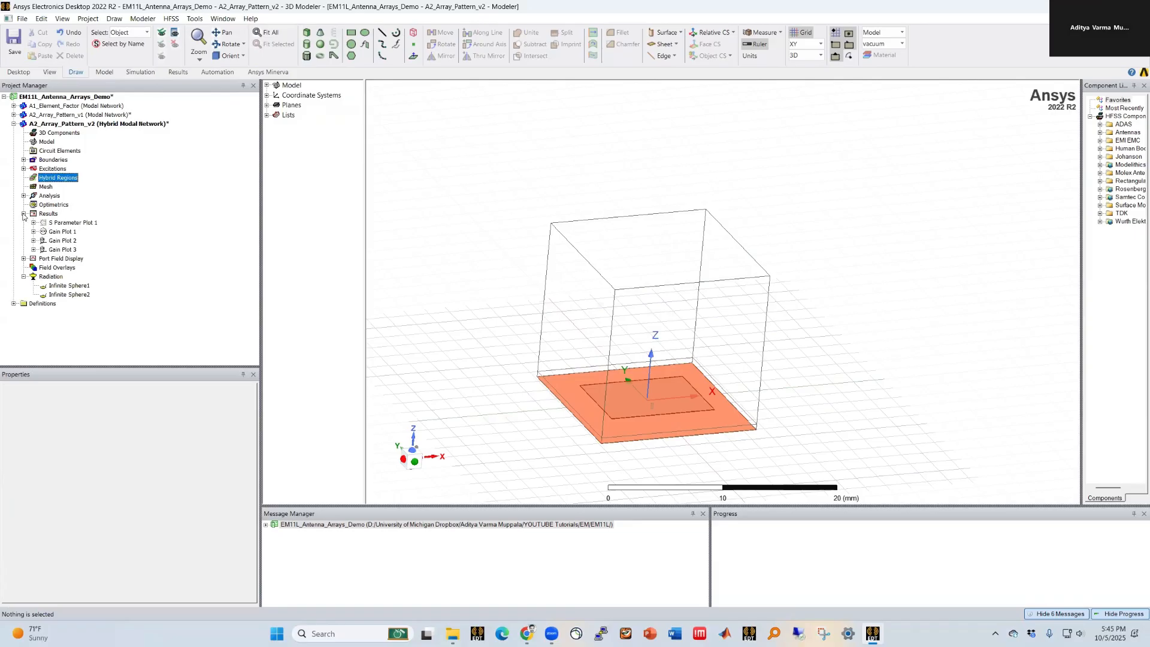
click(24, 196)
click(34, 205)
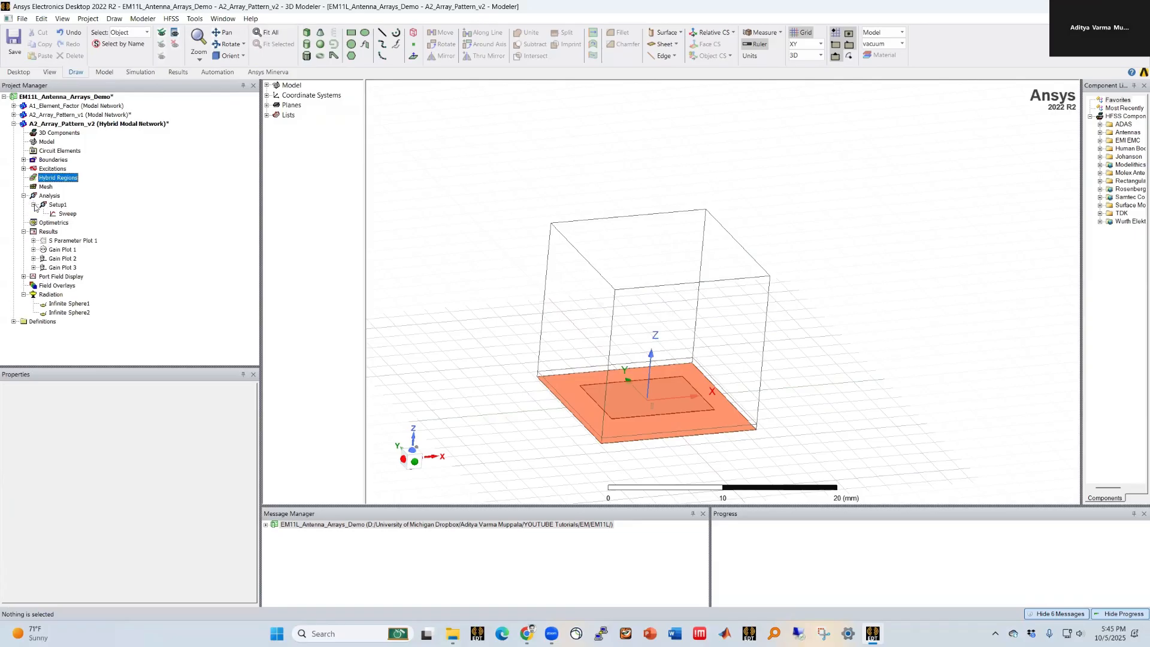
right_click(64, 214)
click(113, 276)
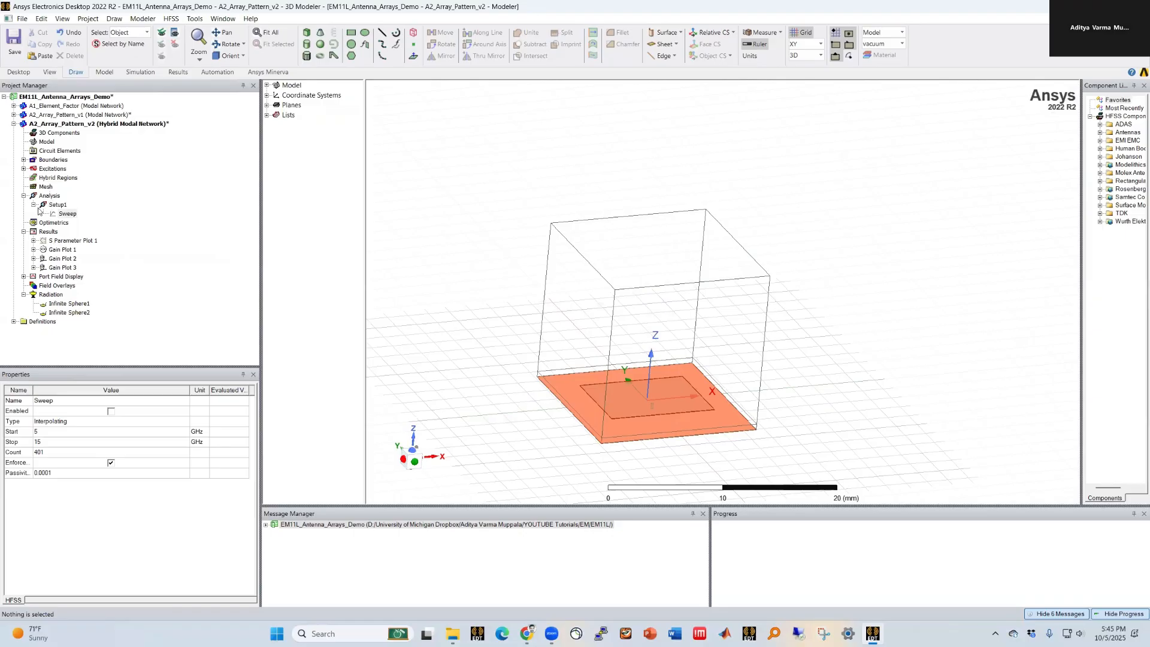
click(24, 169)
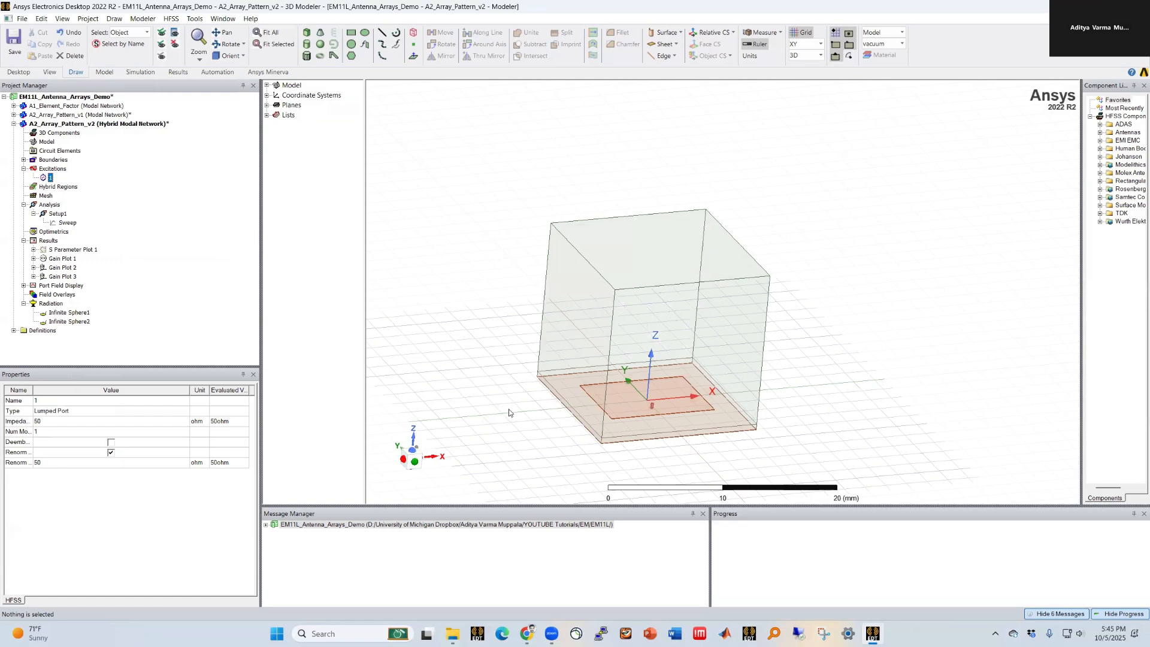
click(632, 448)
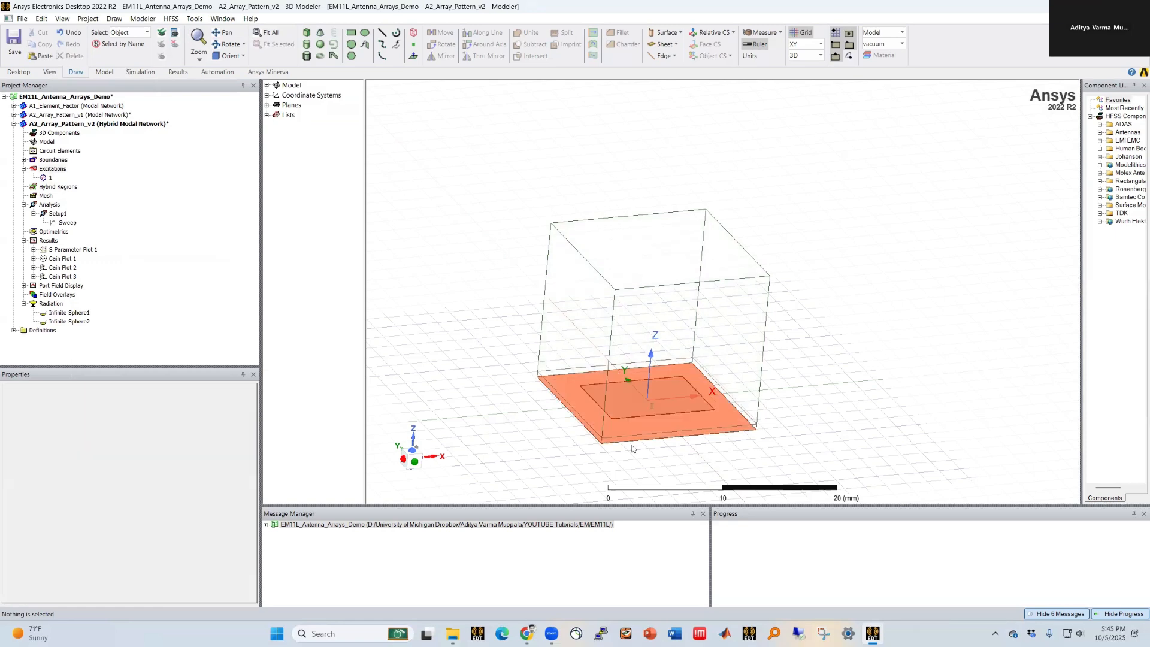
Step: Inspect the lattice pair and radiation boundaries of the new design
click(24, 160)
click(63, 169)
click(63, 178)
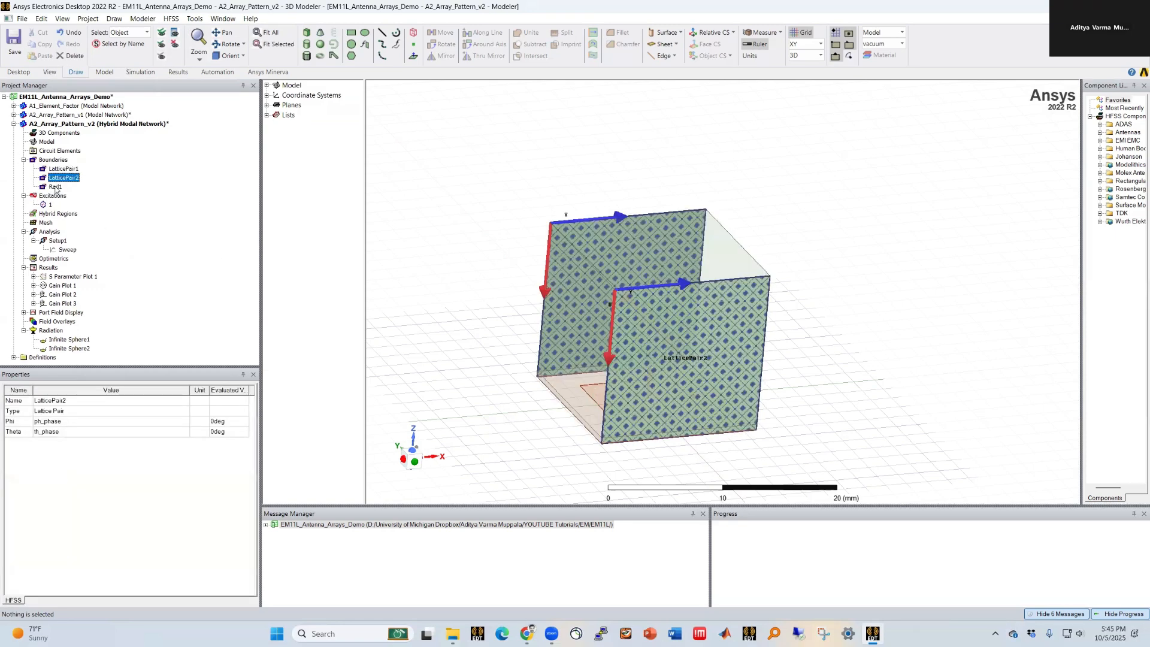
click(55, 186)
click(450, 347)
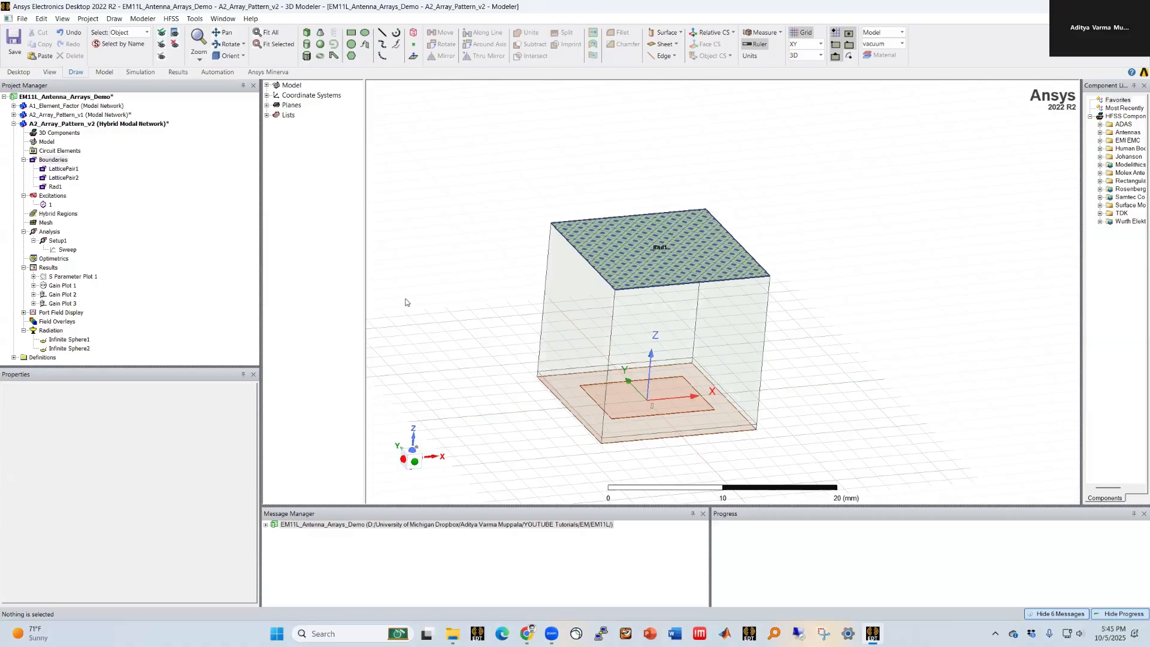
click(24, 268)
click(24, 295)
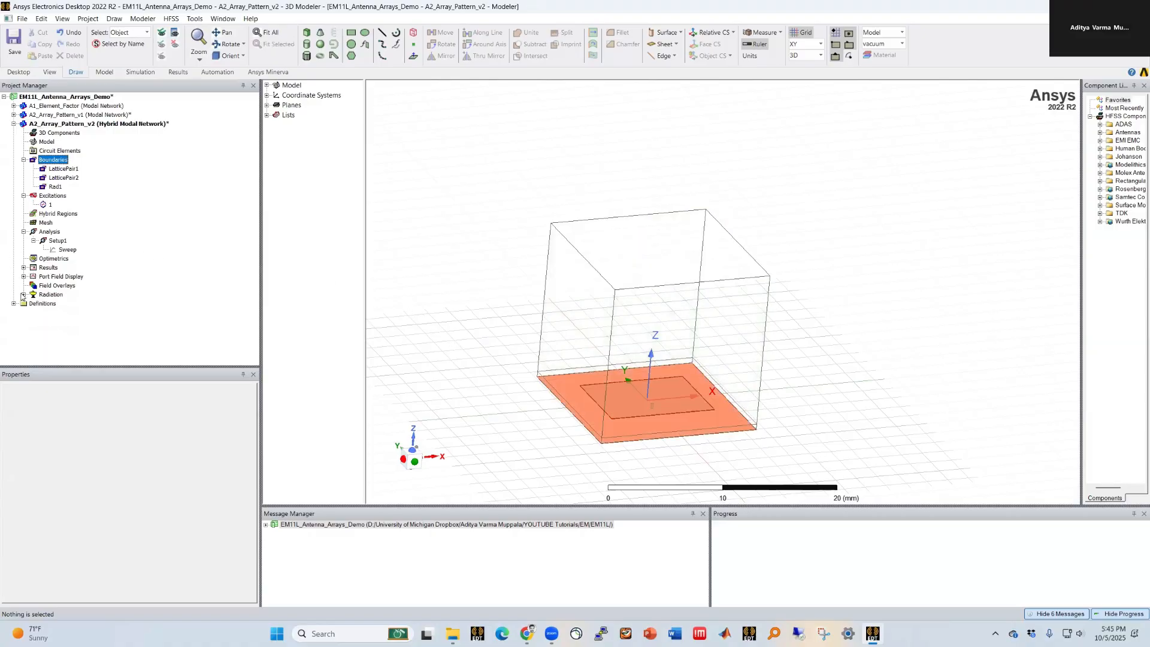
Step: Create a visible 5 by 5 regular array A on LatticePair1 and LatticePair2 with 0 padding cells
right_click(47, 144)
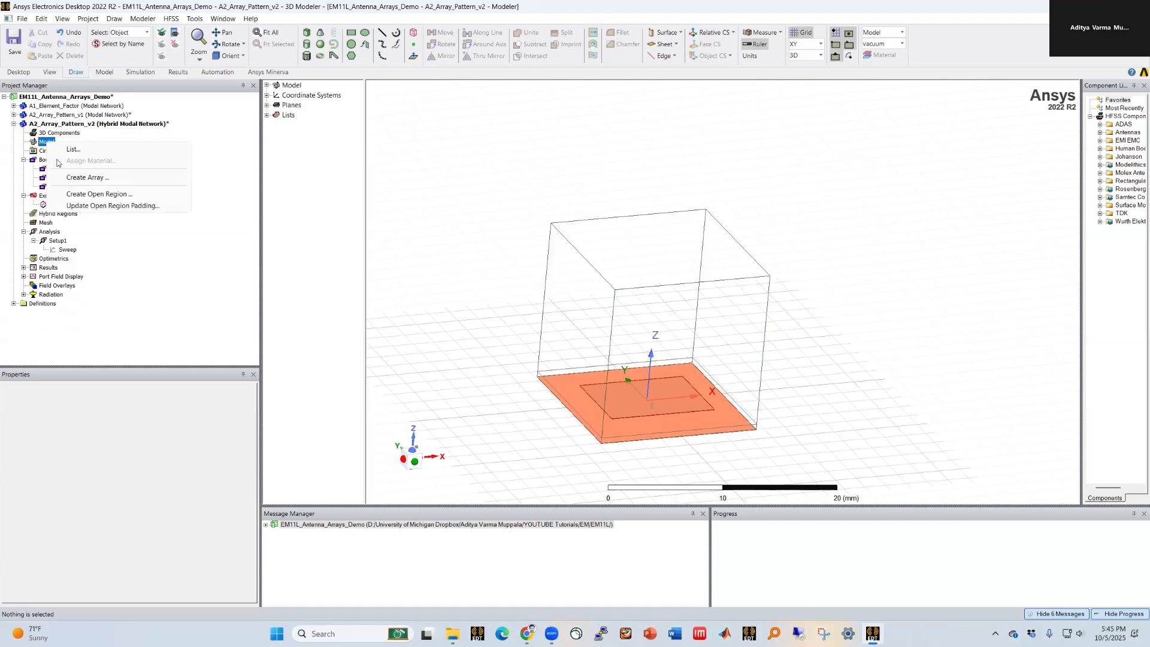
click(69, 181)
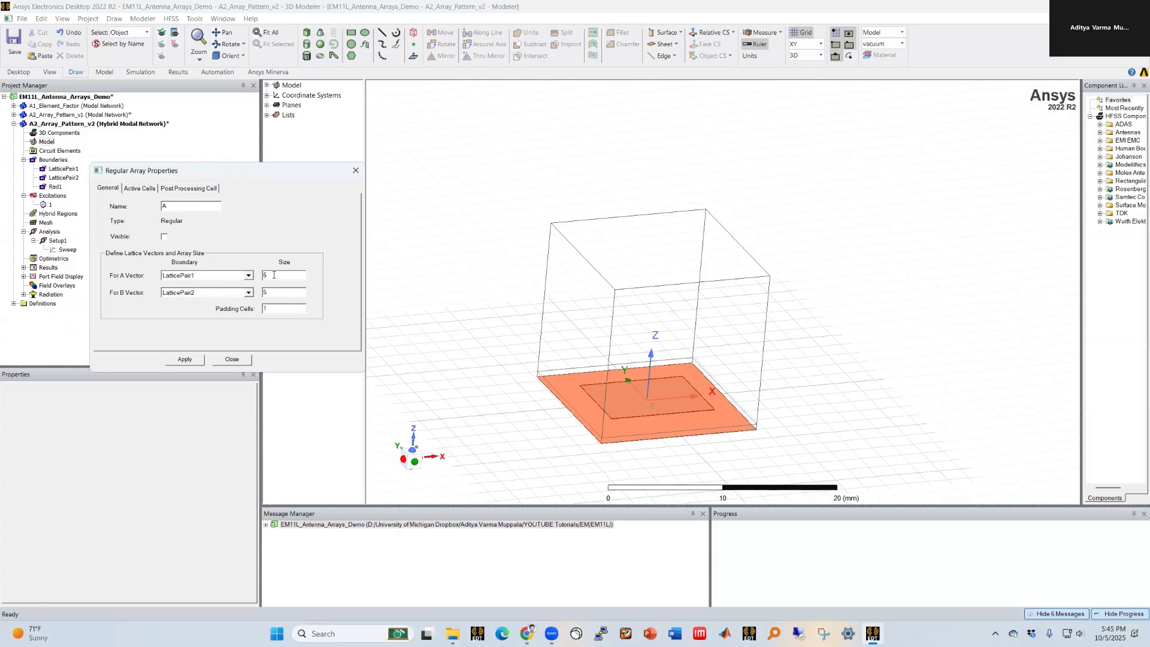
double_click(269, 309)
click(144, 188)
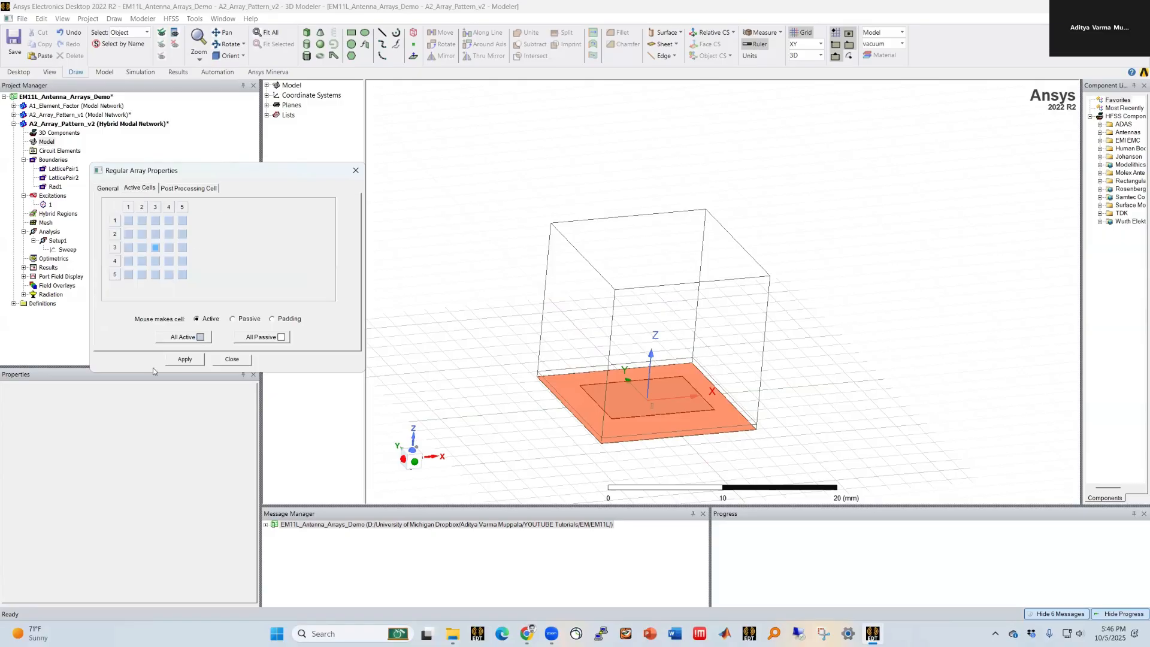
click(194, 189)
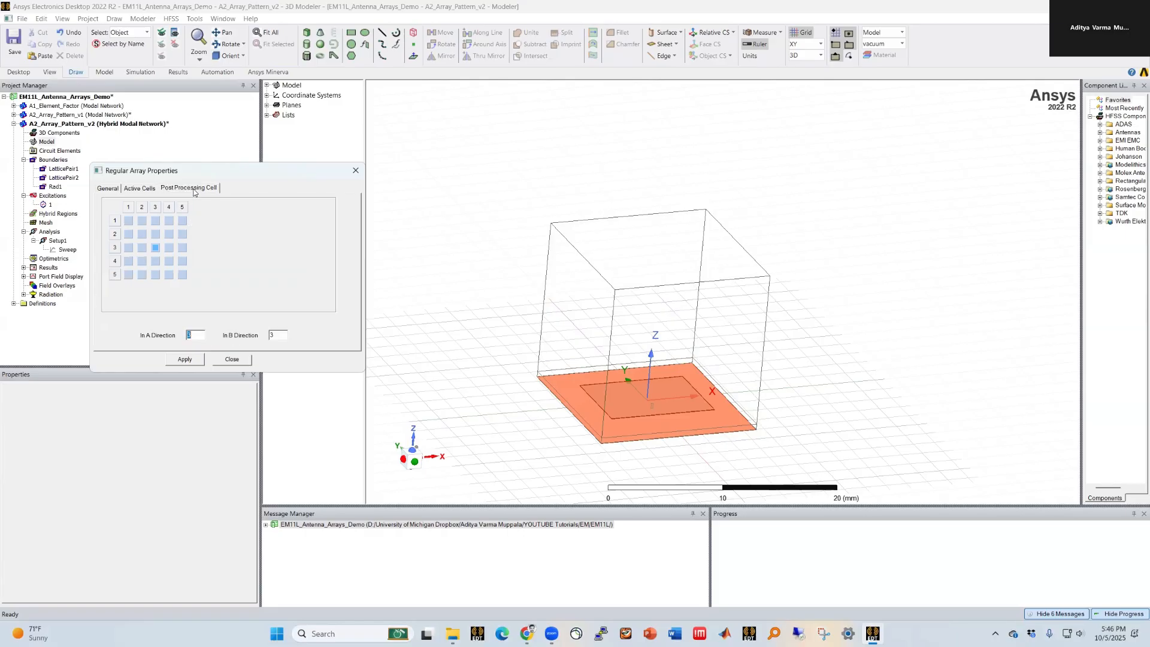
click(107, 188)
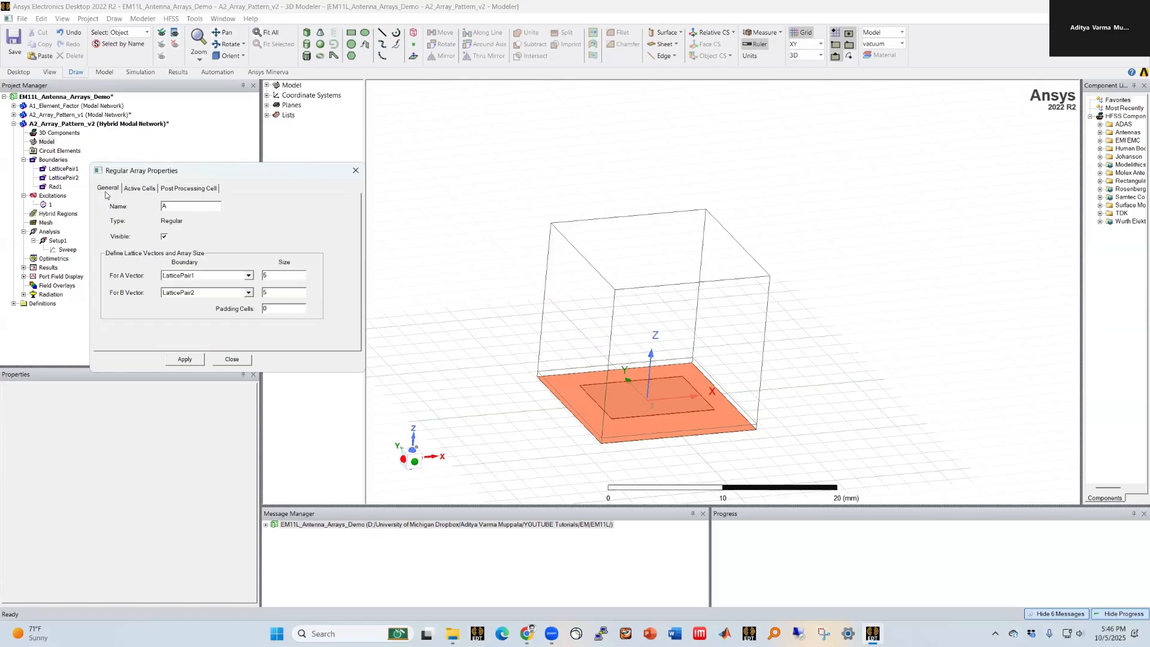
click(177, 360)
click(232, 359)
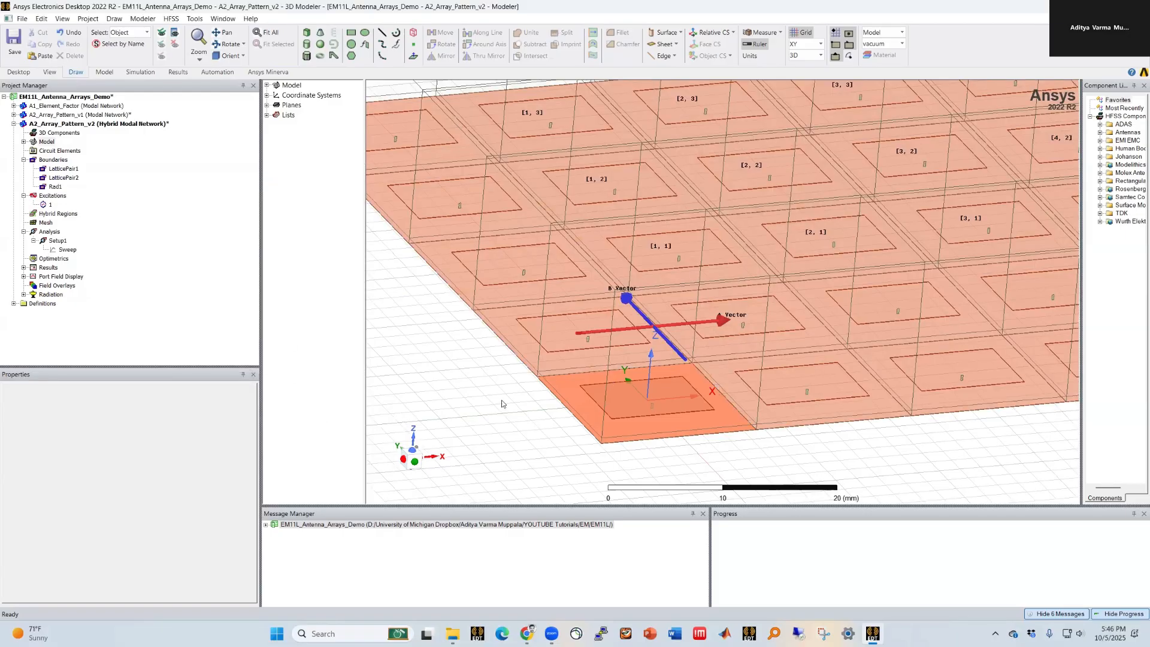
Step: Review the post-processing source magnitudes and phases of all 25 array element ports
scroll(513, 407, down, 2)
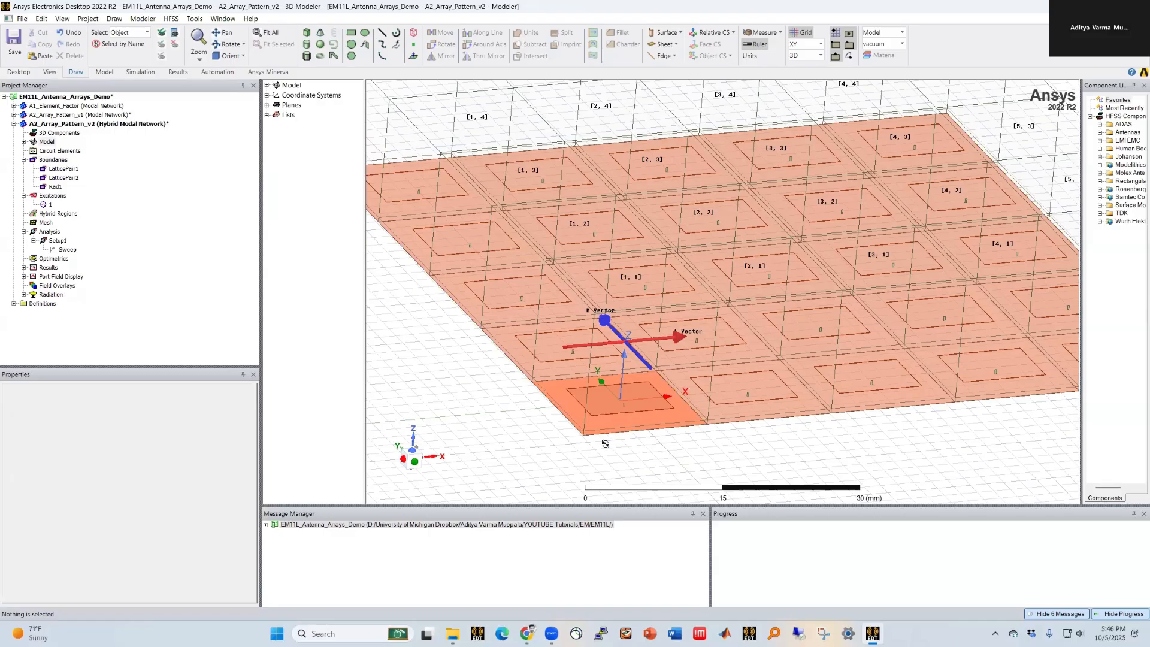
scroll(600, 468, down, 5)
mouse_move(600, 478)
middle_down()
mouse_move(593, 421)
mouse_move(604, 425)
mouse_move(594, 436)
middle_up()
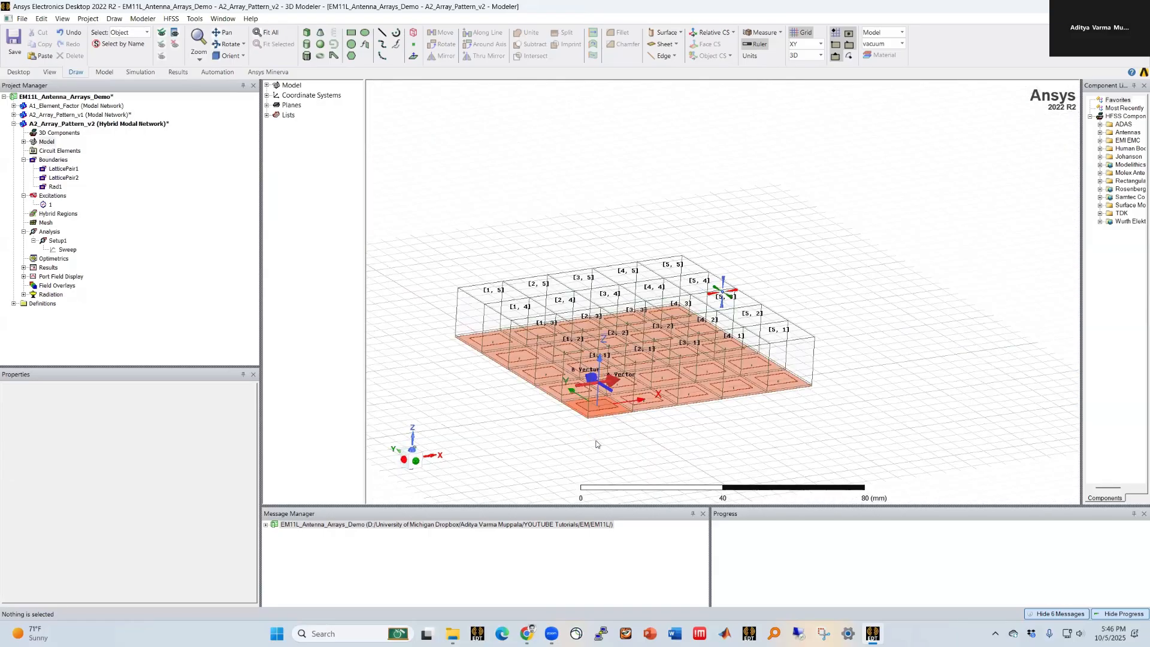
right_click(53, 197)
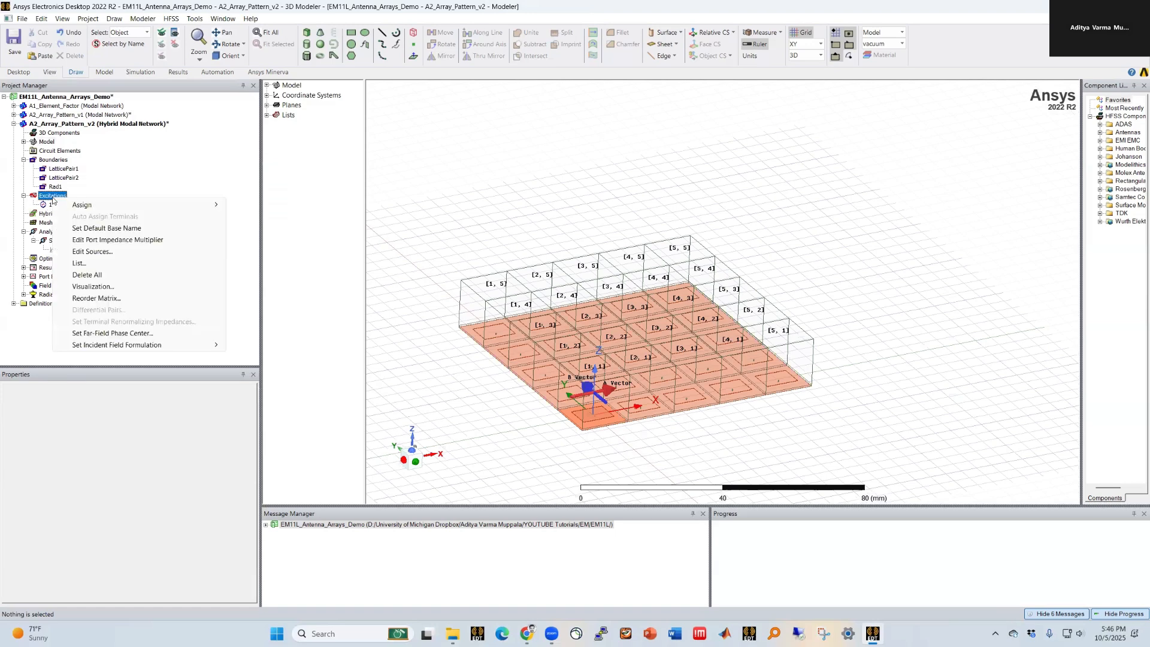
click(87, 251)
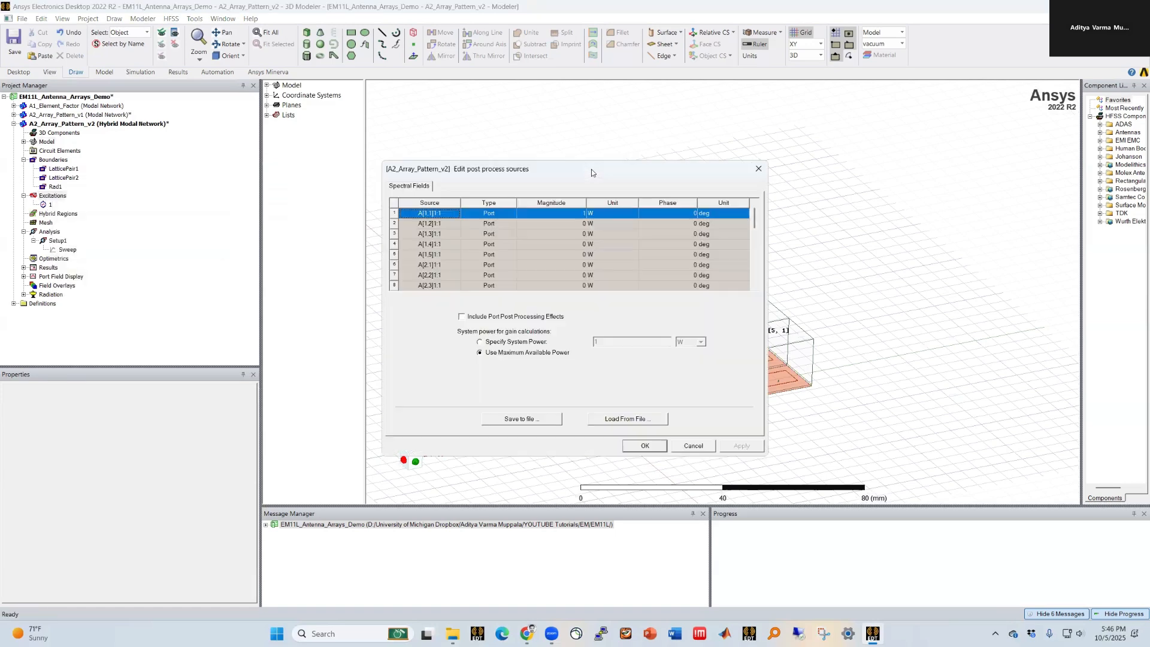
drag(591, 169, 245, 108)
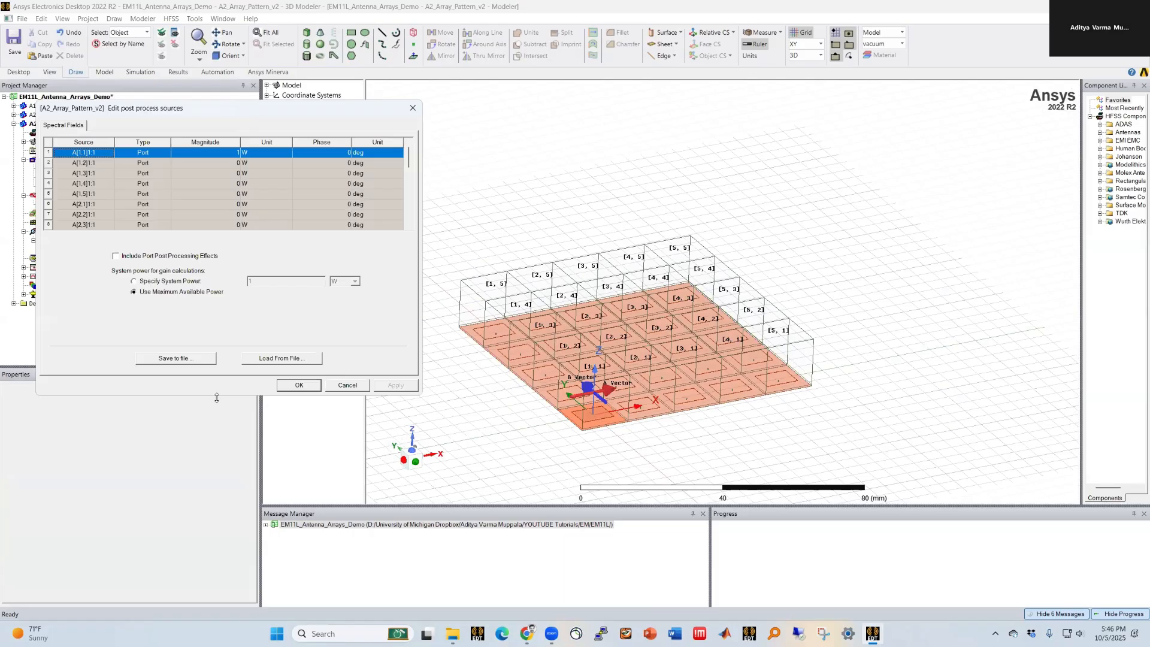
drag(216, 397, 217, 510)
drag(408, 197, 406, 264)
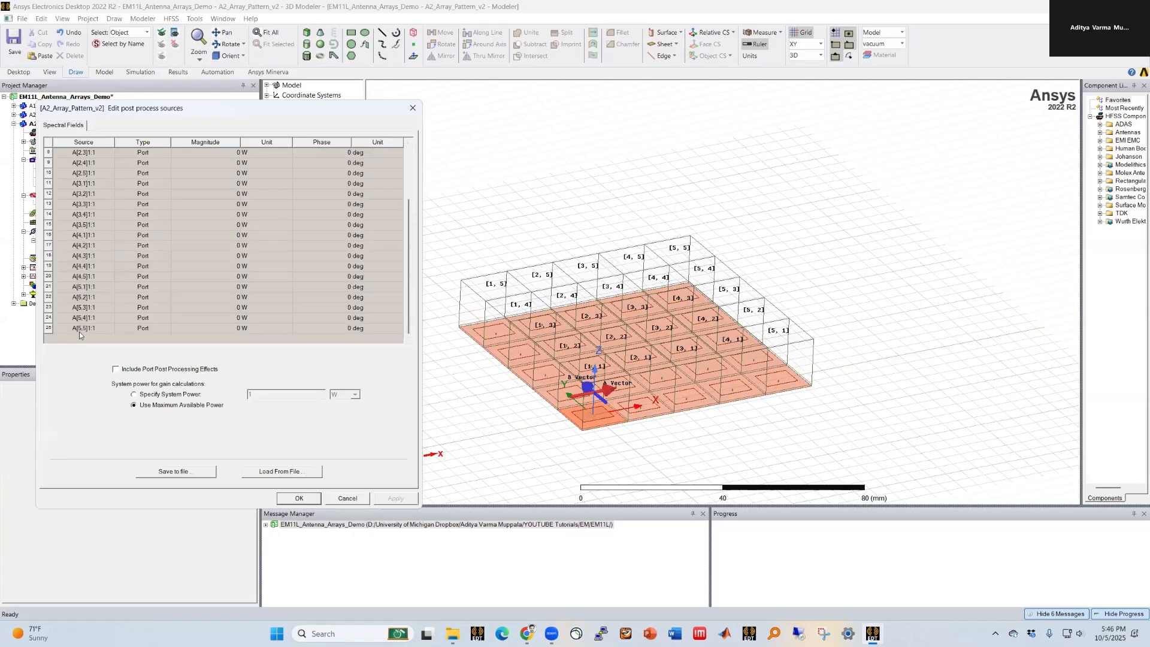
scroll(81, 335, up, 3)
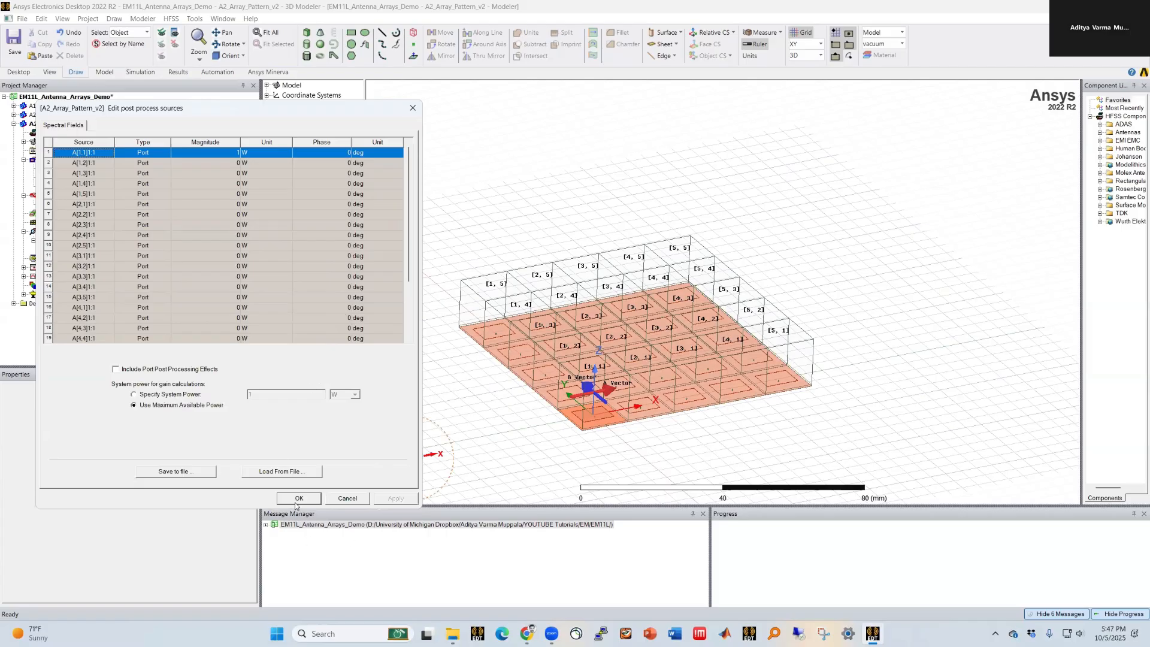
click(299, 499)
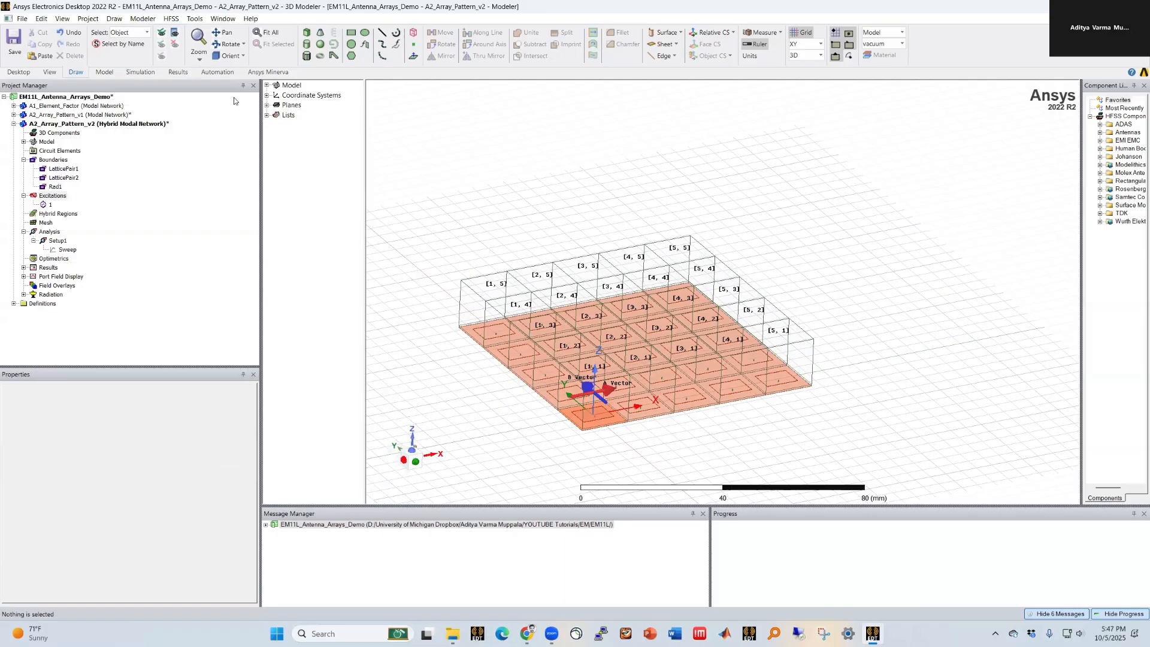
Step: Try to apply Finite Array Beam Angle scan angles of theta_scan and phi_scan to the array sources
click(172, 19)
mouse_move(251, 106)
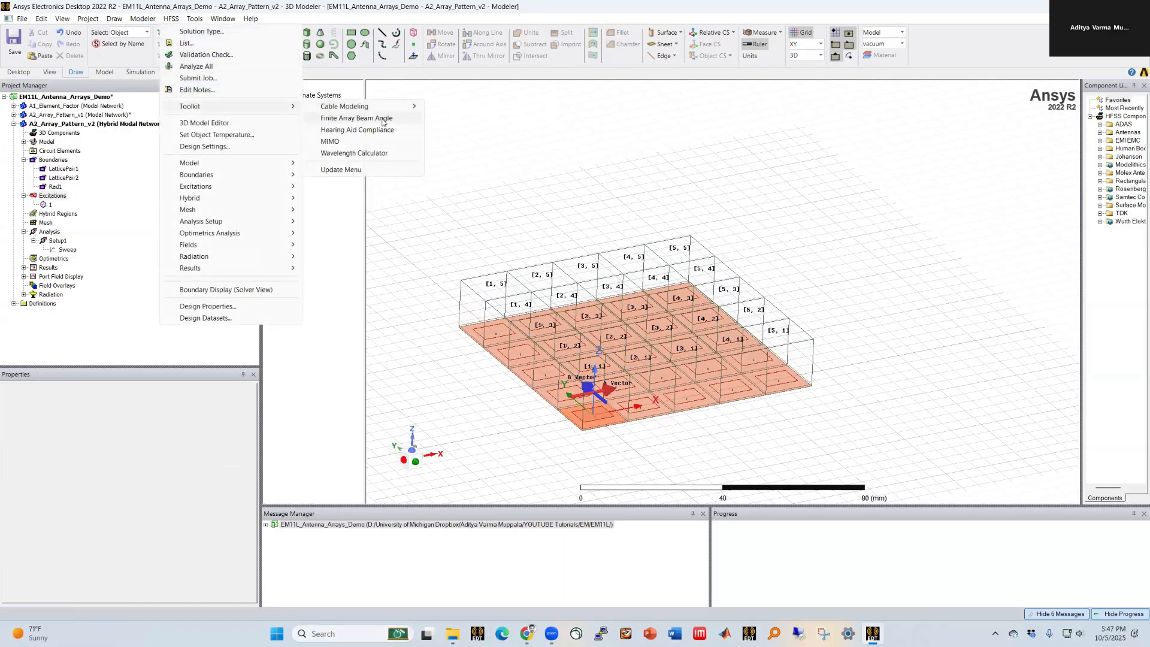
click(383, 118)
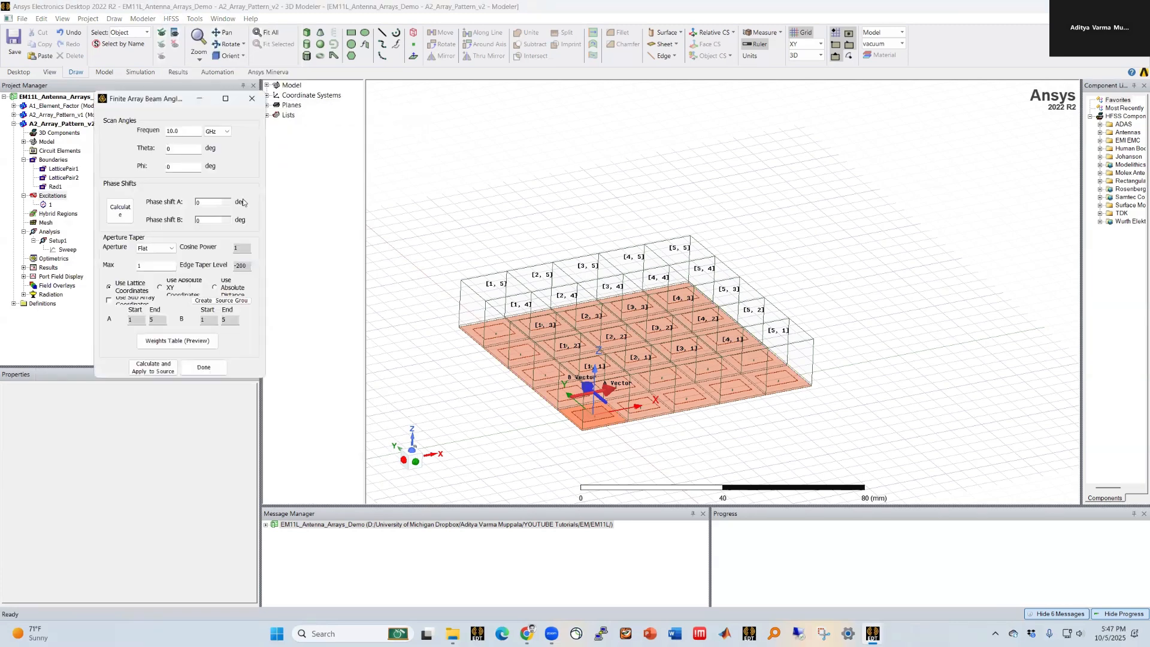
drag(168, 100, 344, 189)
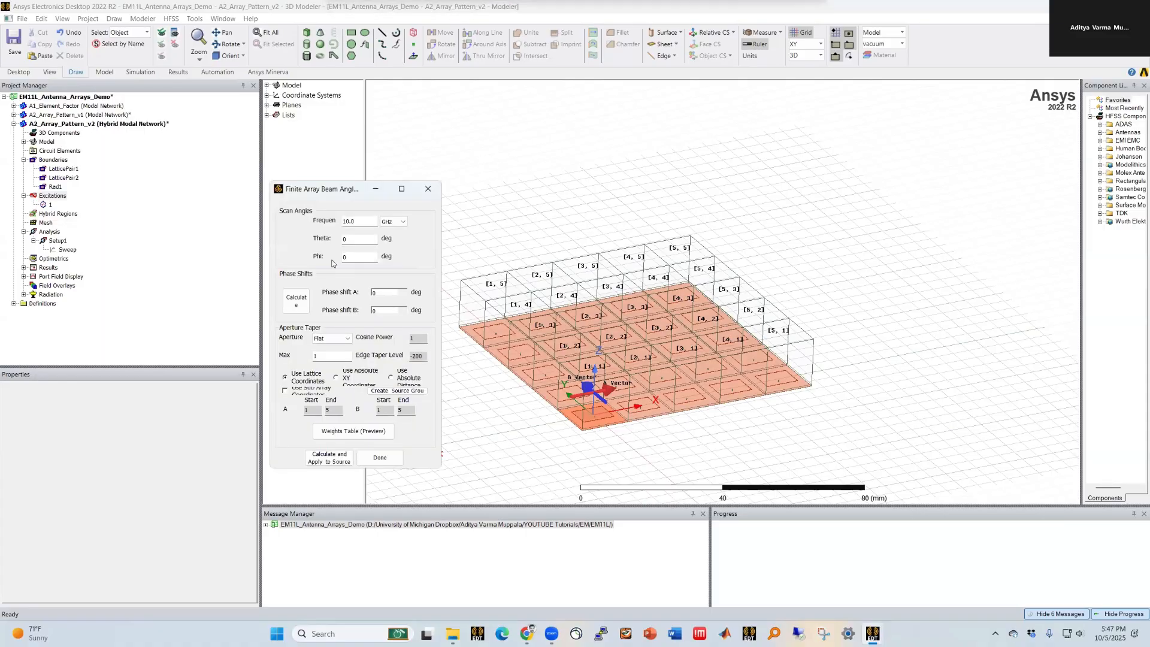
double_click(358, 240)
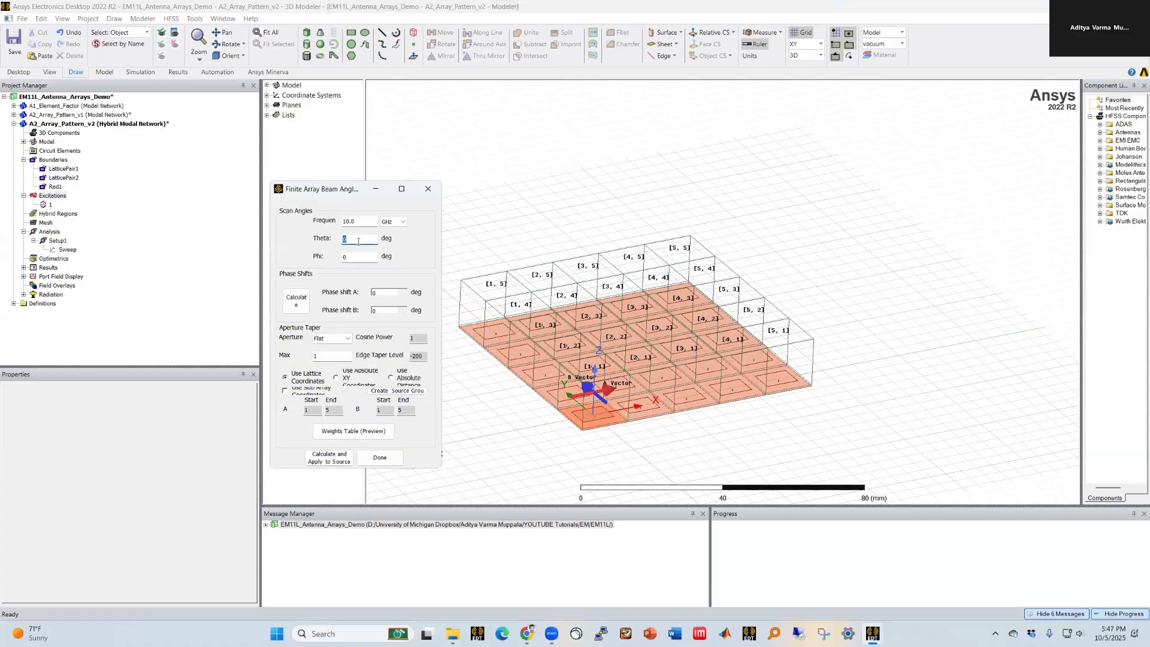
text(theta_scan)
double_click(359, 254)
text(phi_sc)
click(377, 309)
drag(353, 469, 350, 499)
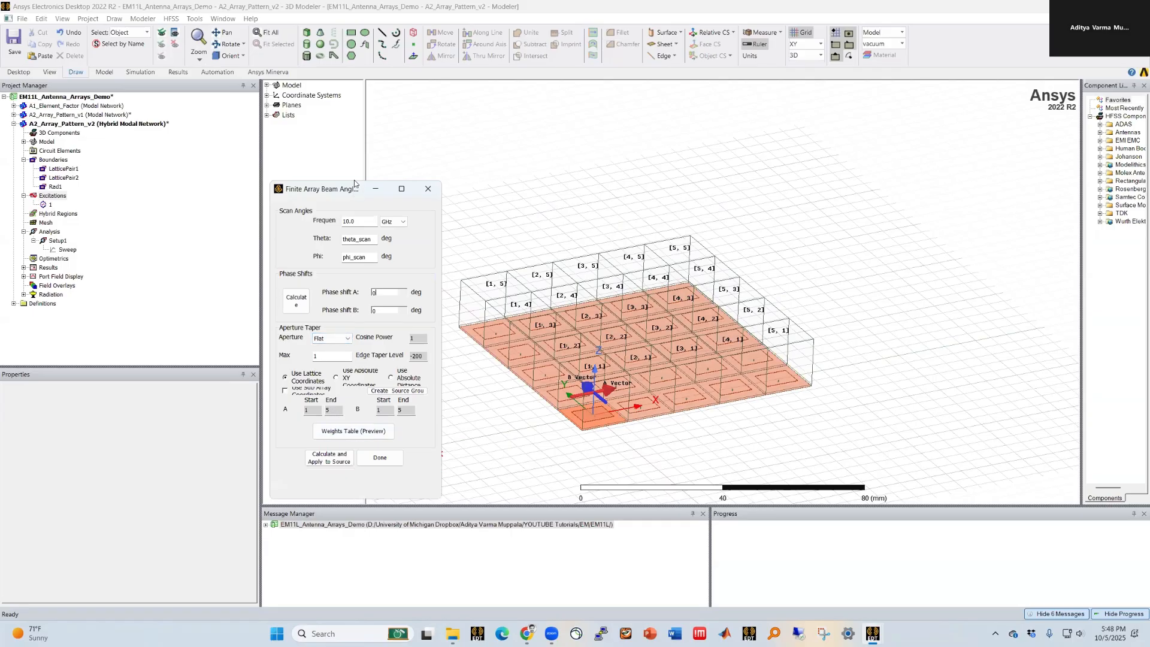
drag(357, 190, 356, 175)
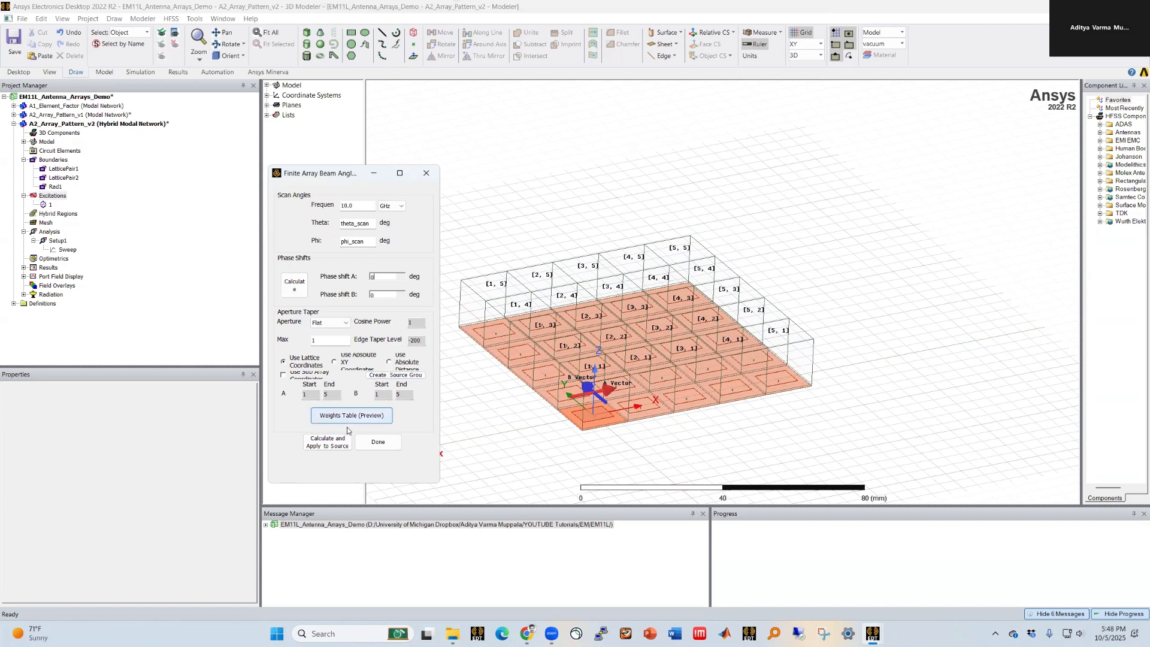
click(312, 447)
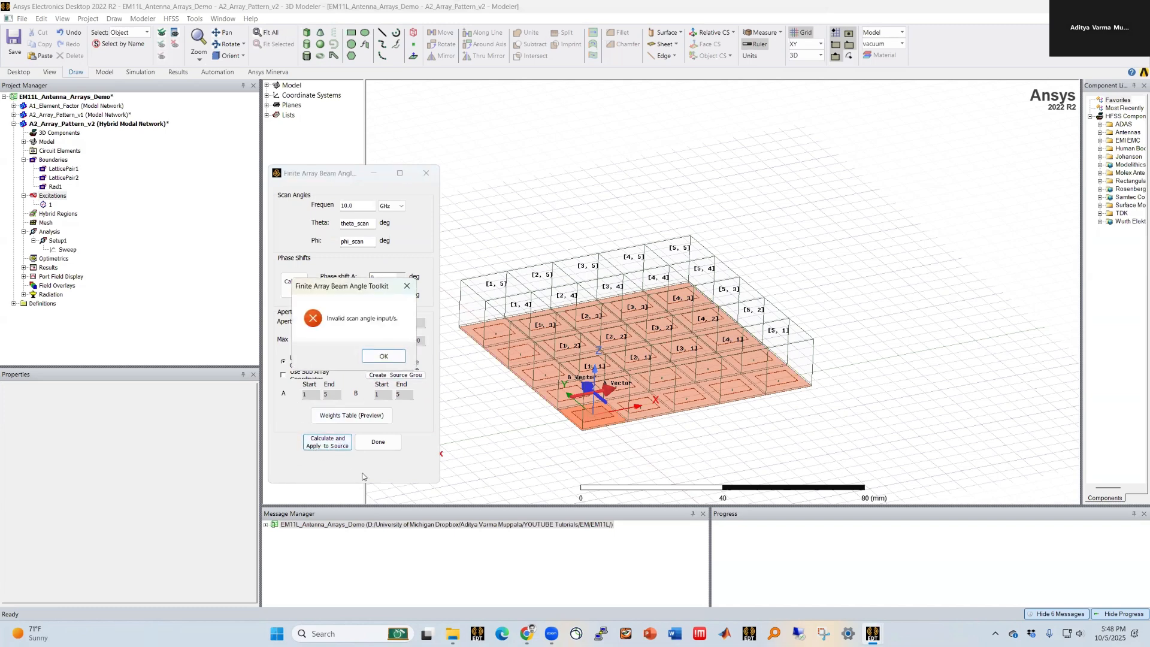
click(380, 357)
click(378, 441)
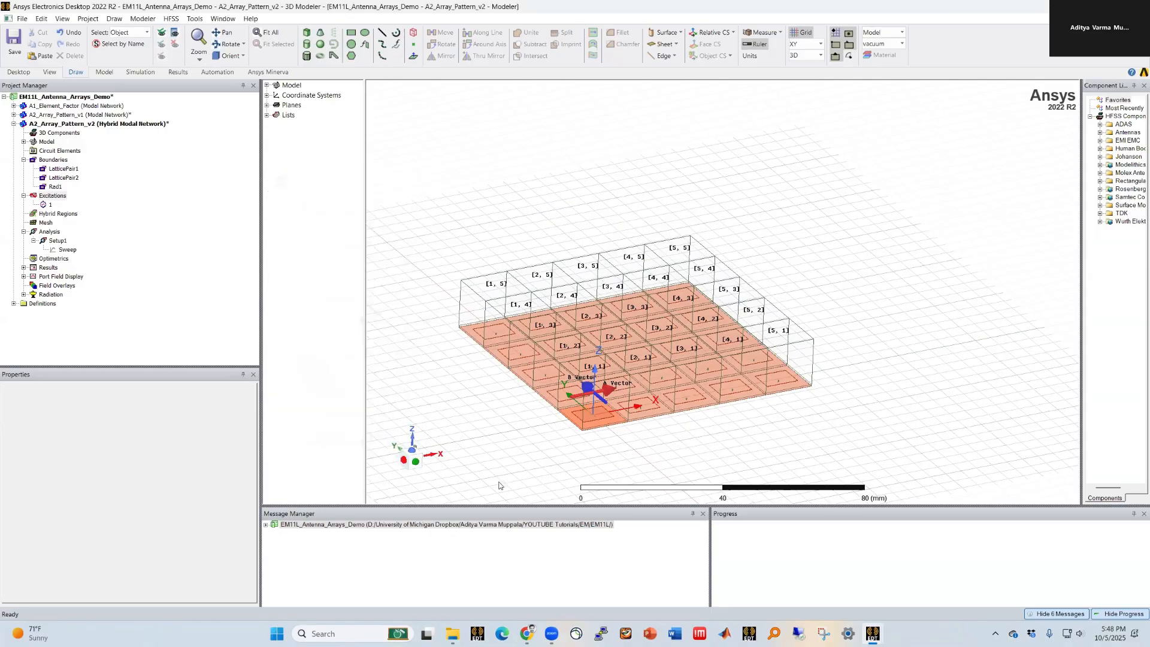
Step: Reopen the excitation sources editor for the array ports and close it
click(90, 122)
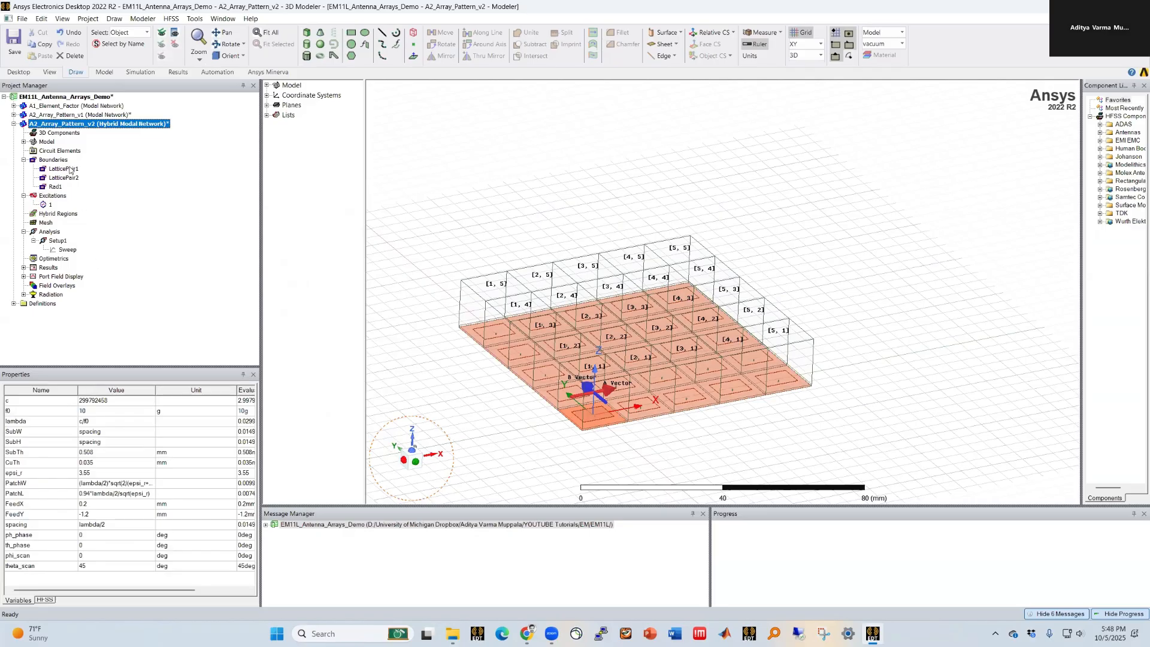
right_click(54, 196)
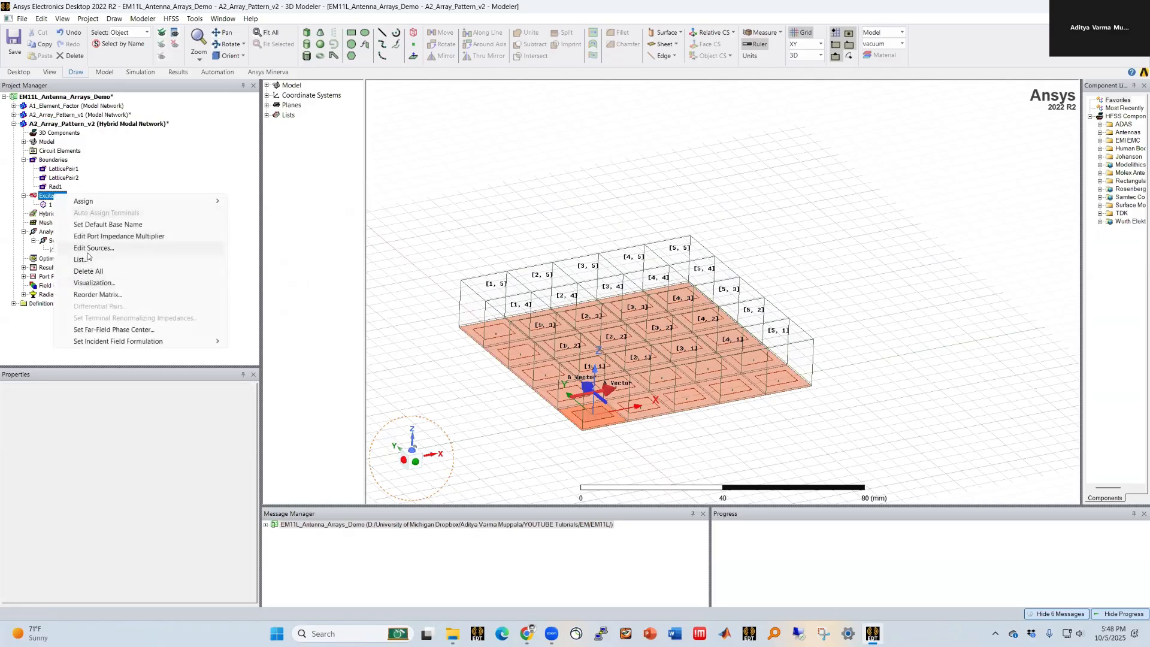
click(83, 248)
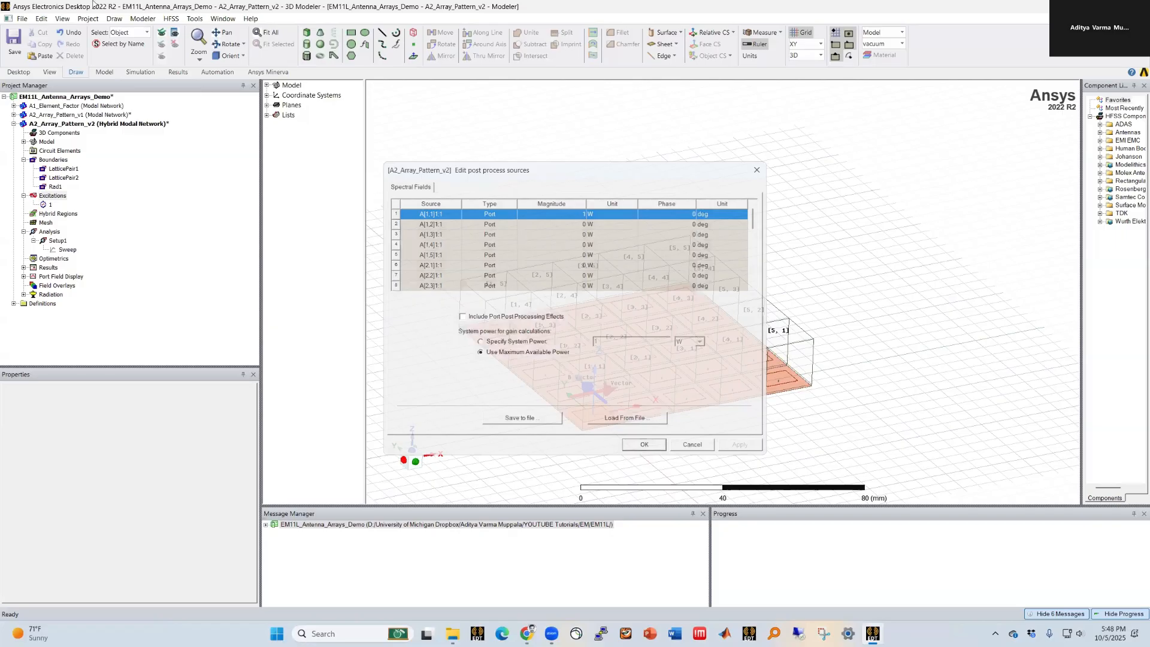
click(79, 126)
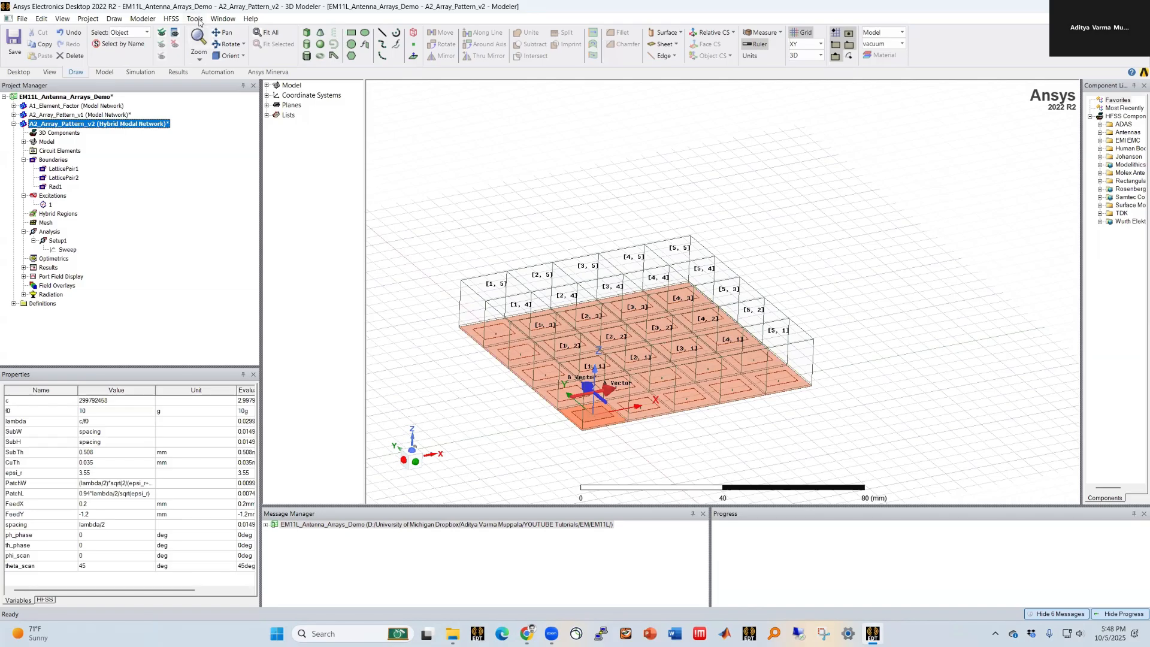
Step: Apply the Finite Array Beam Angle toolkit at 10 GHz with 0 deg scan angles, creating toolkit variables
click(170, 21)
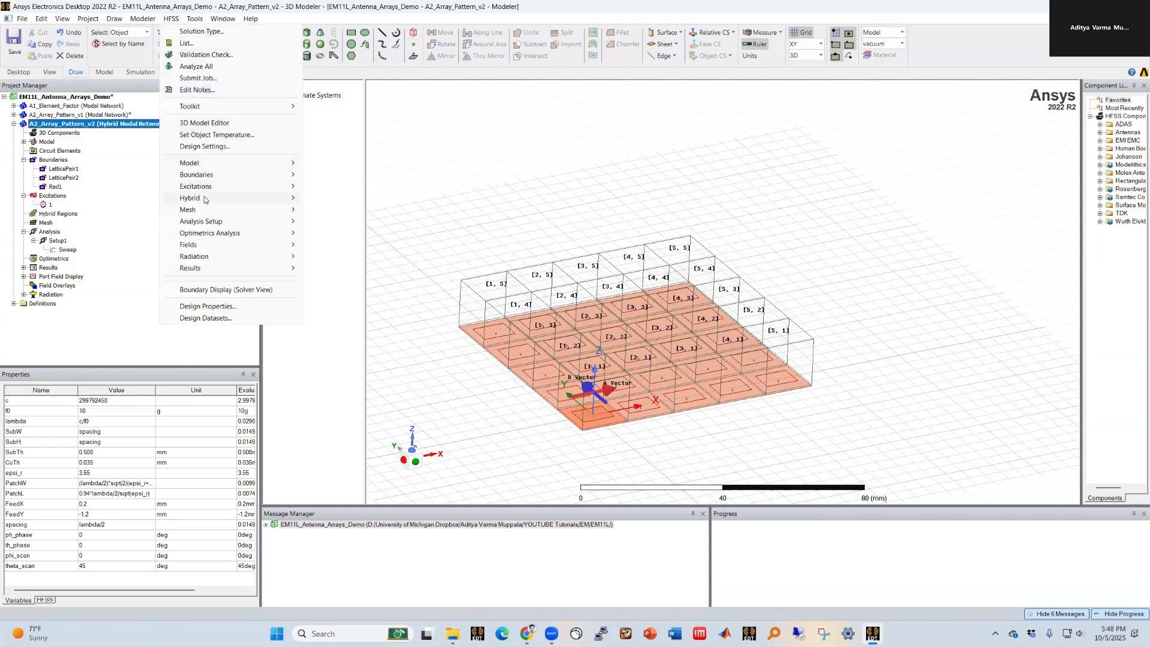
mouse_move(209, 107)
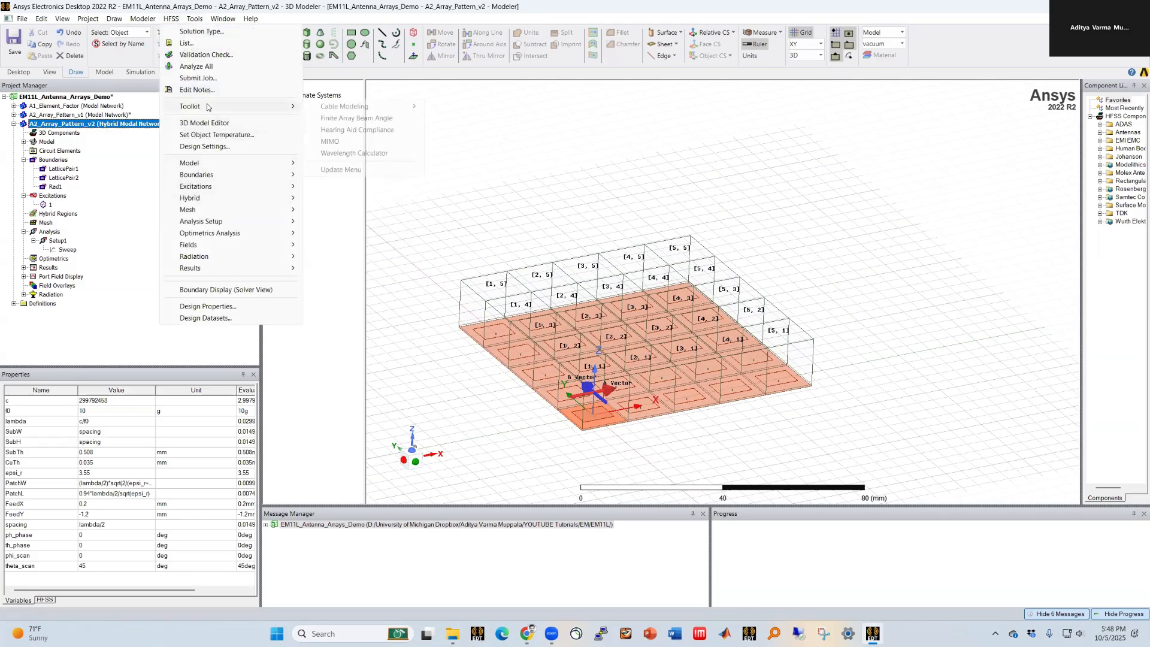
click(368, 123)
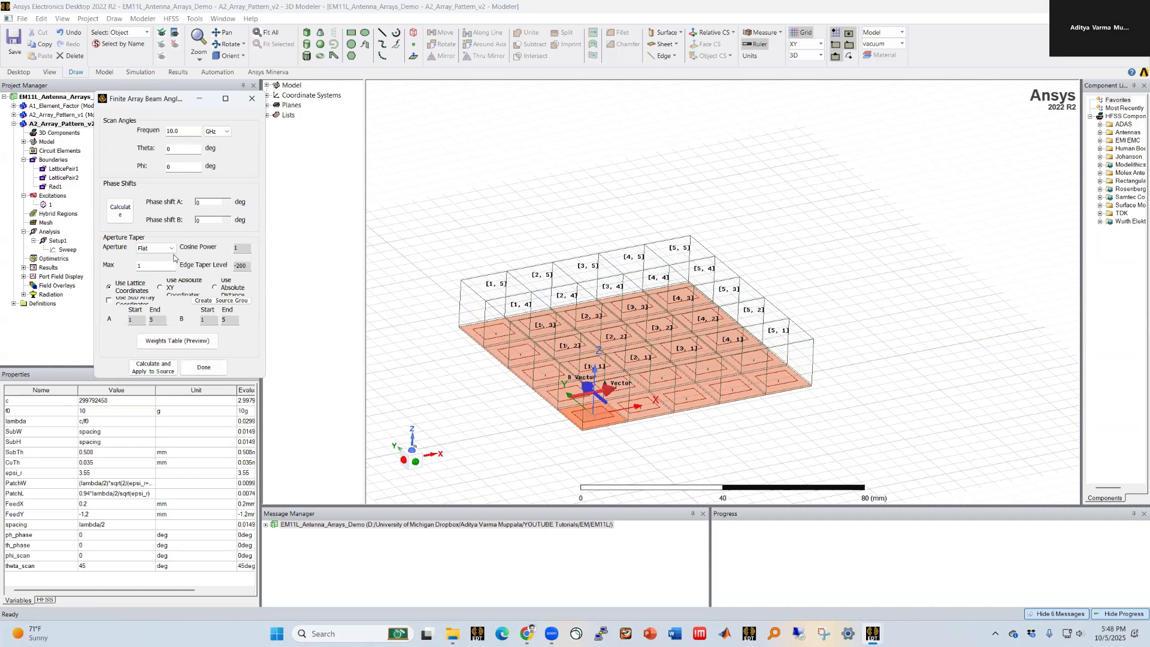
click(146, 371)
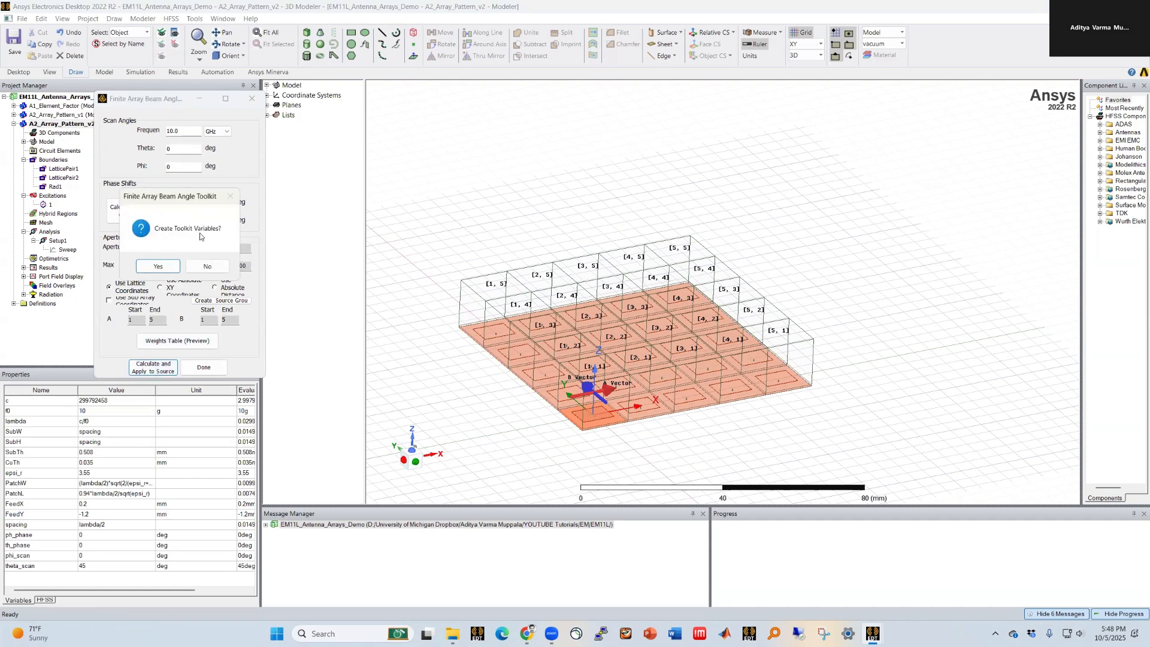
click(170, 267)
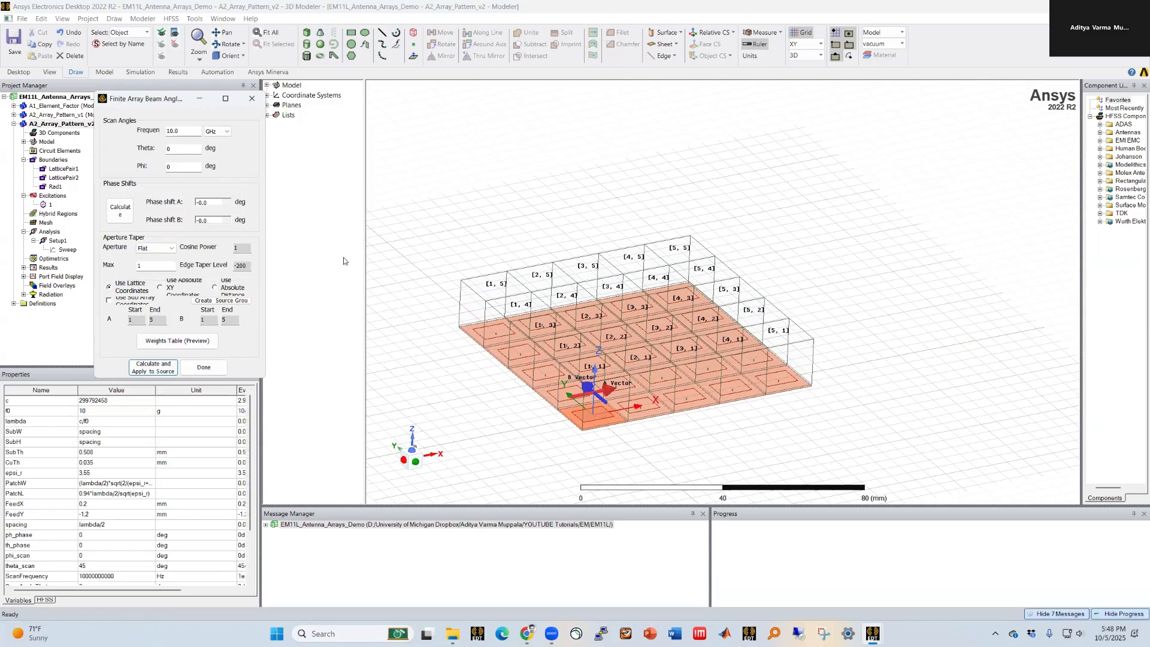
click(204, 367)
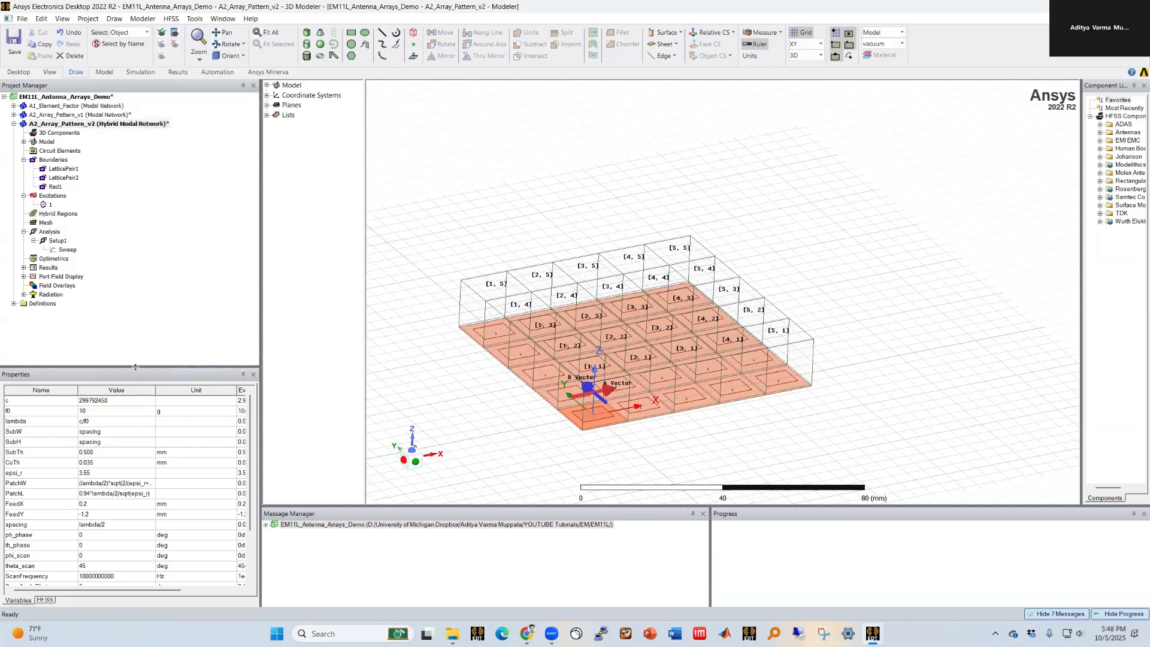
Step: Examine the new scan frequency, scan angle and phase shift variables in the design properties
drag(126, 368, 186, 288)
click(101, 495)
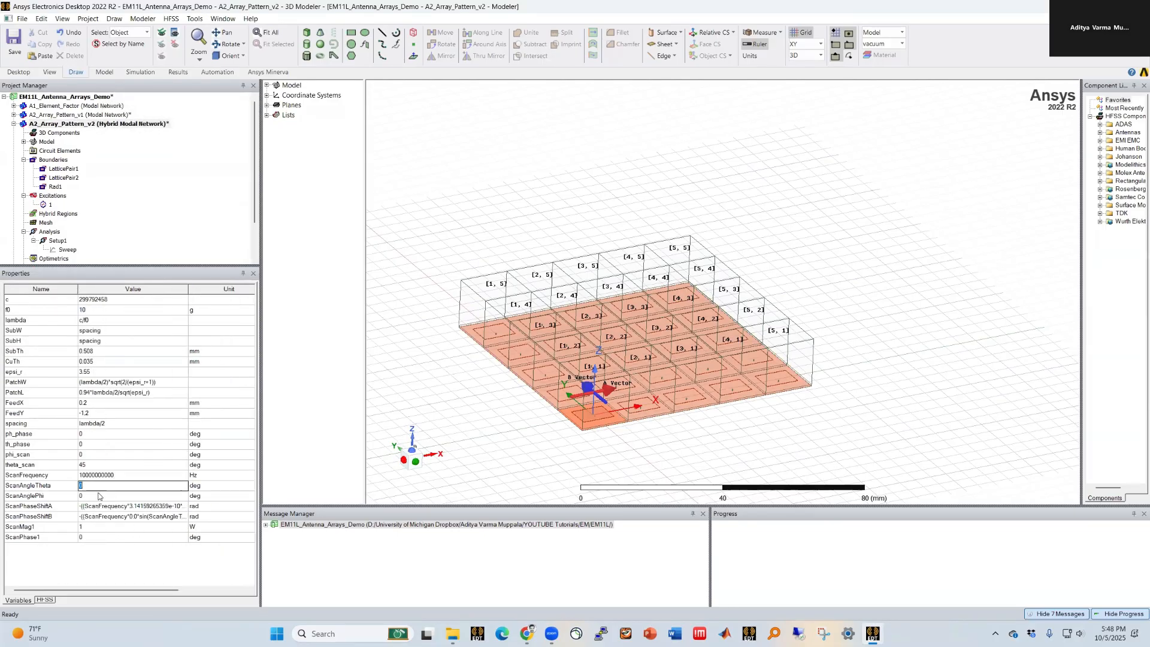
click(96, 567)
drag(127, 266, 123, 316)
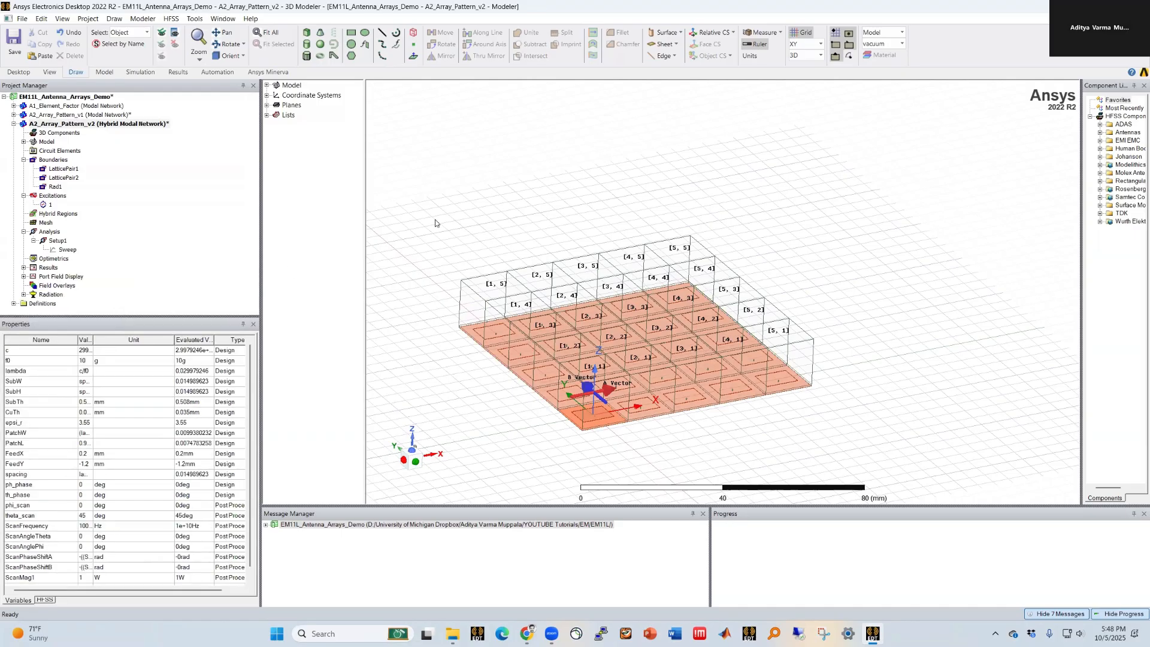
drag(93, 340, 152, 340)
Step: Run the analysis of the finite 5x5 hybrid array design
click(139, 72)
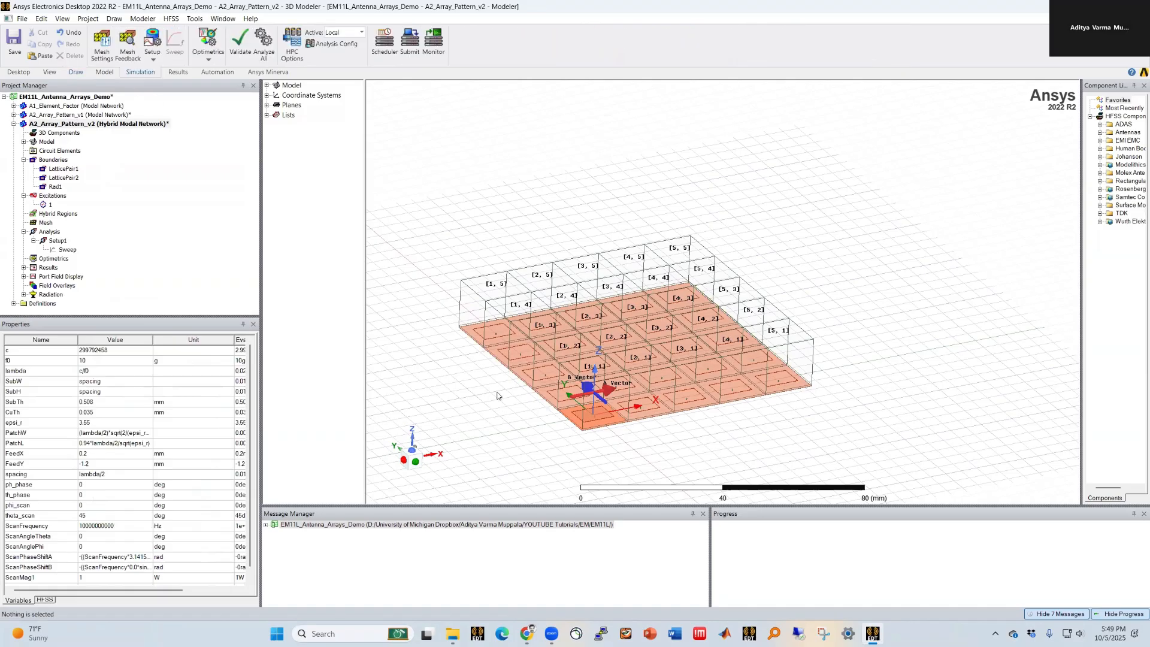
middle_drag(497, 394, 494, 405)
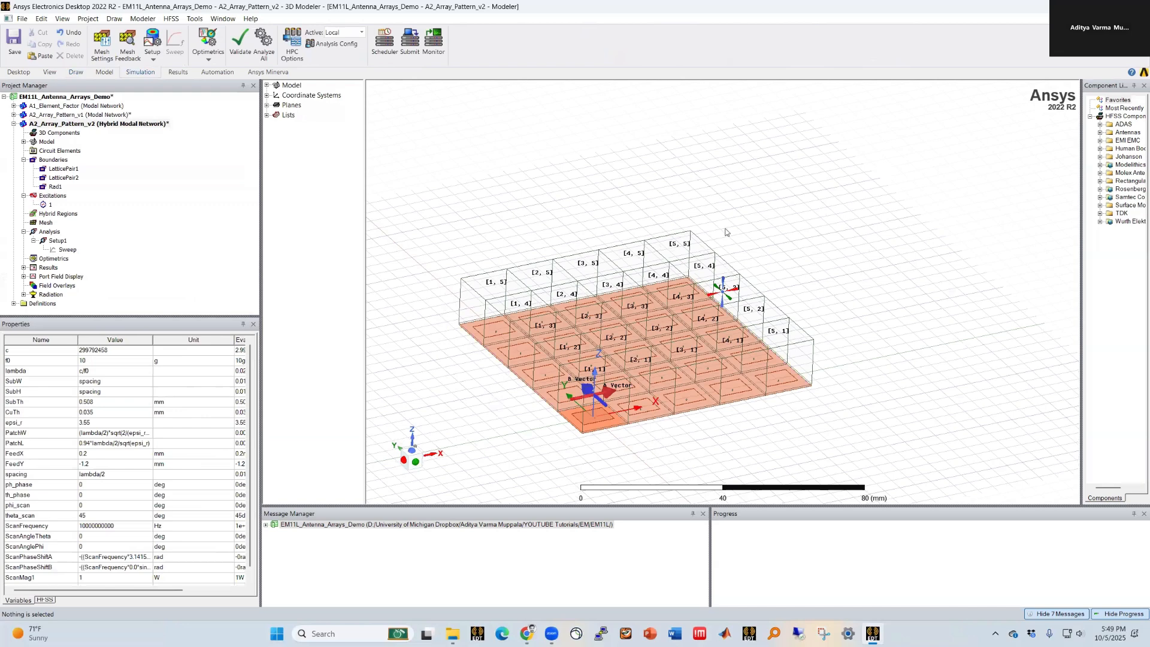
middle_drag(663, 438, 697, 442)
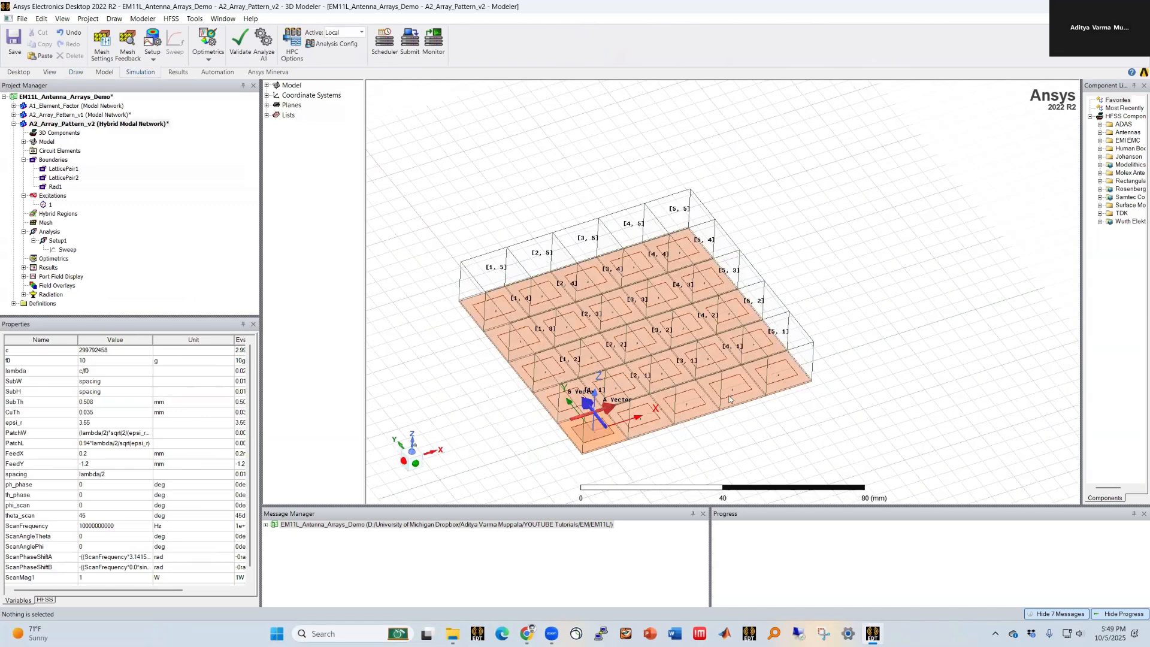
scroll(729, 396, up, 1)
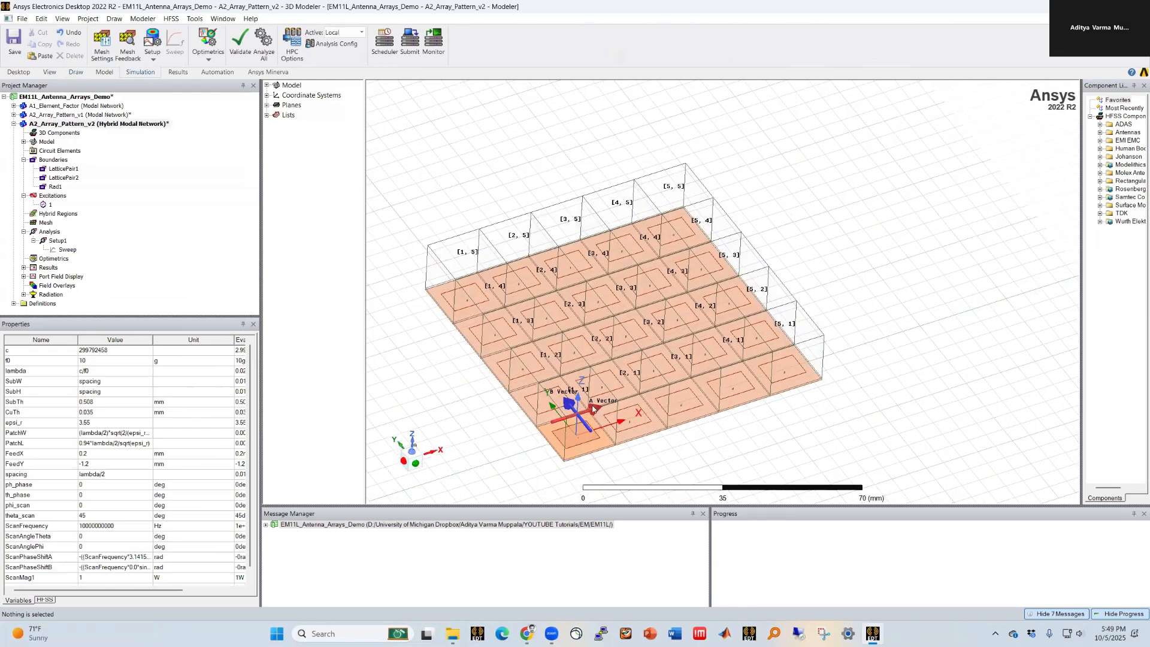
scroll(593, 409, up, 1)
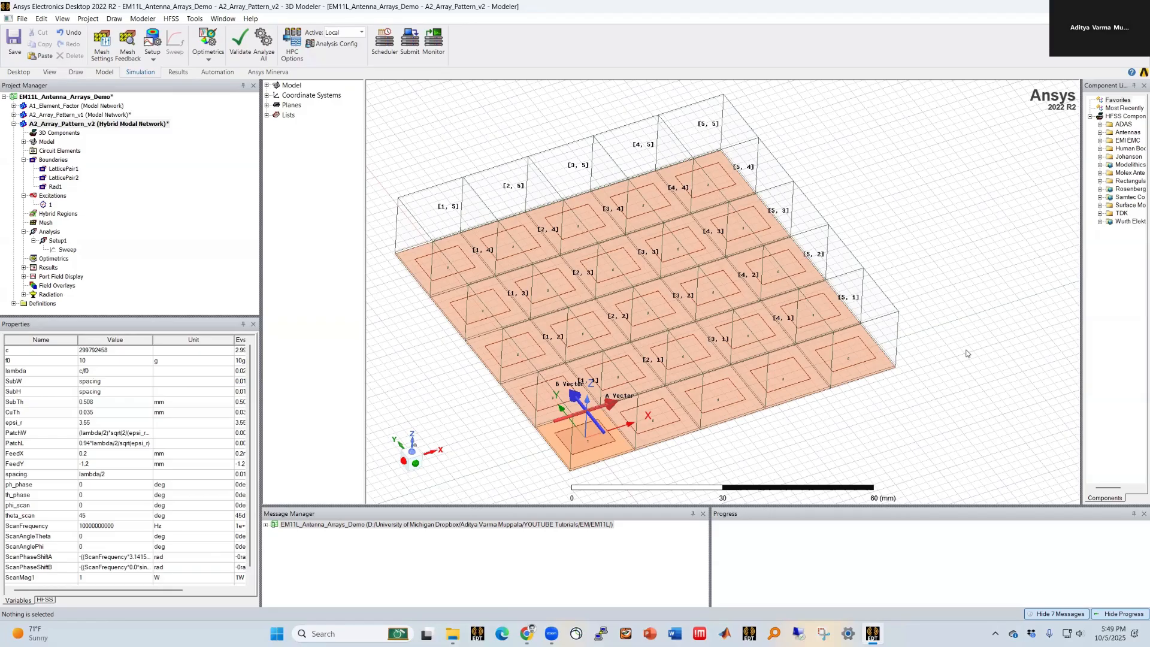
scroll(970, 360, down, 1)
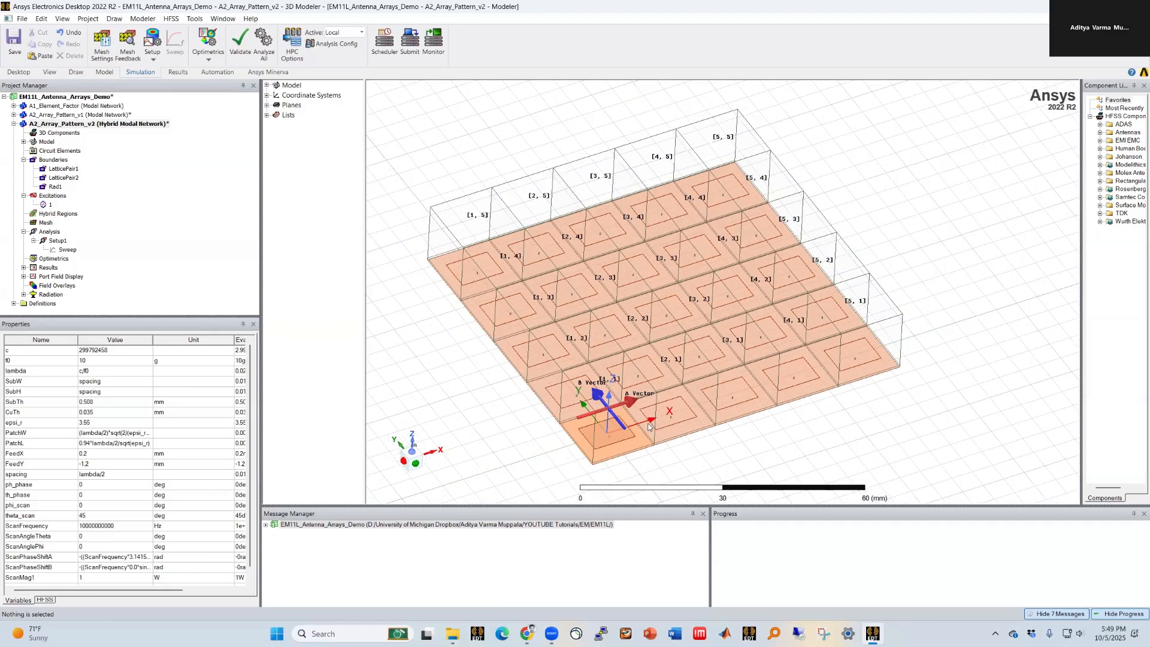
click(241, 42)
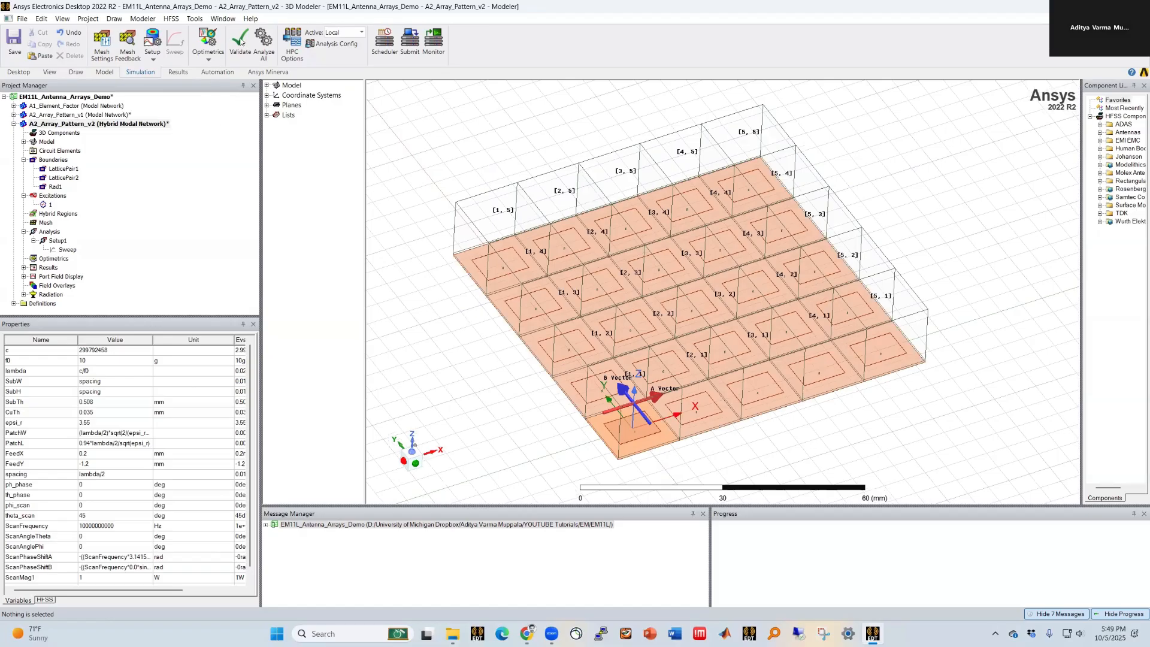
click(543, 364)
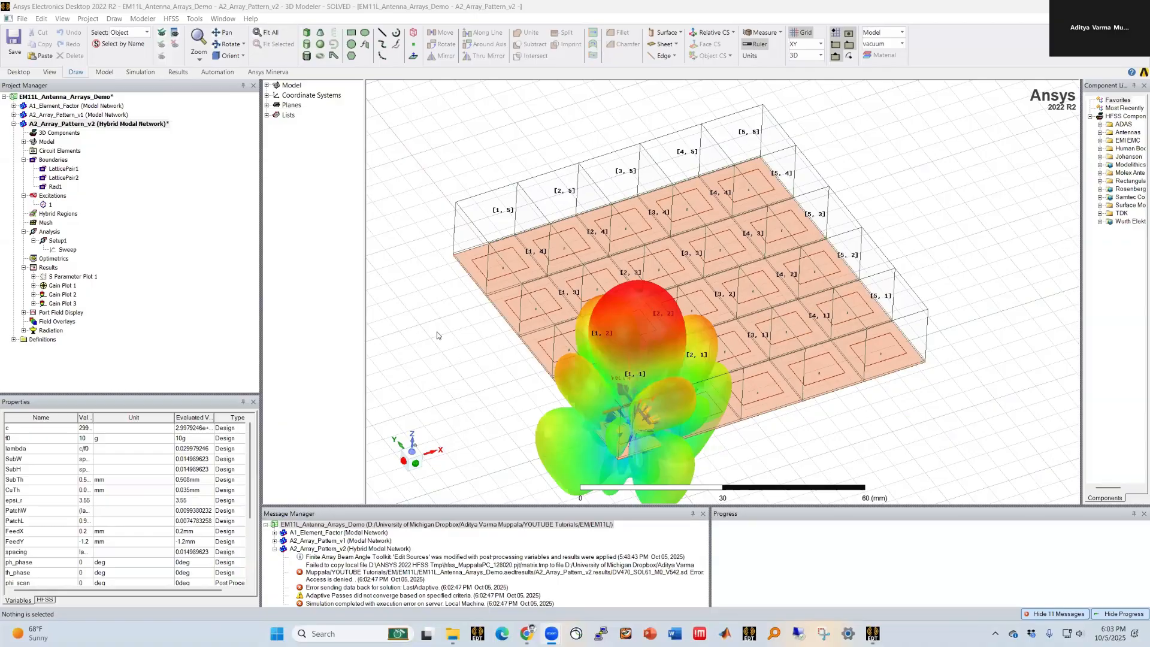
Step: Examine the 3D far-field gain pattern over the array and the hybrid design's gain plots
click(449, 330)
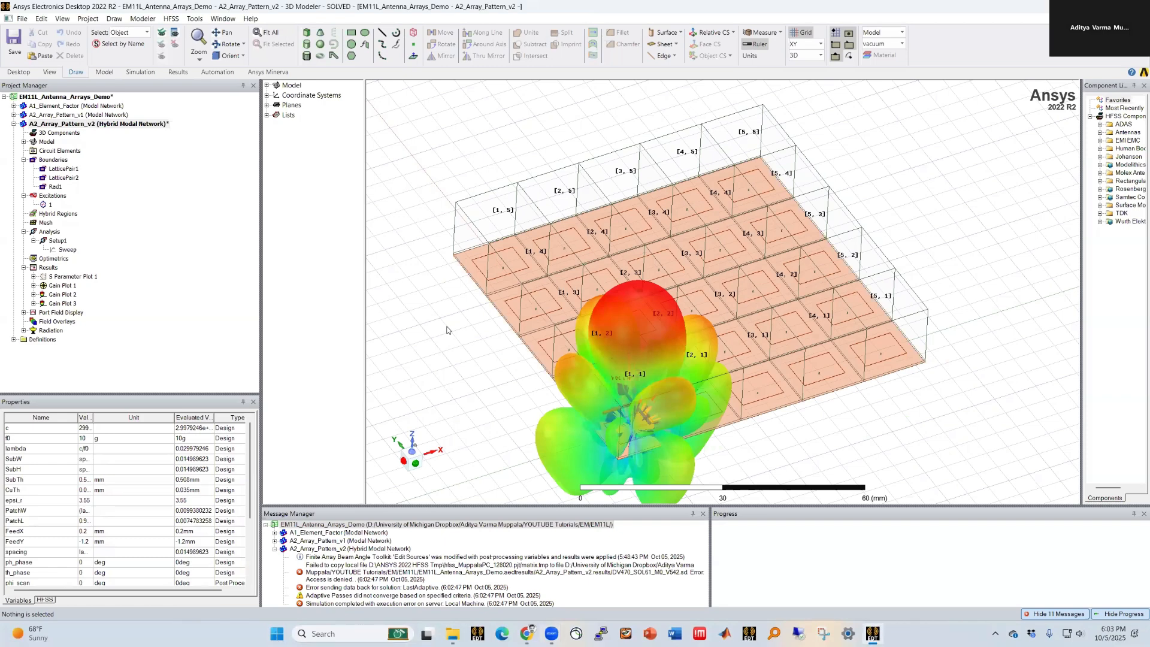
drag(479, 506, 484, 478)
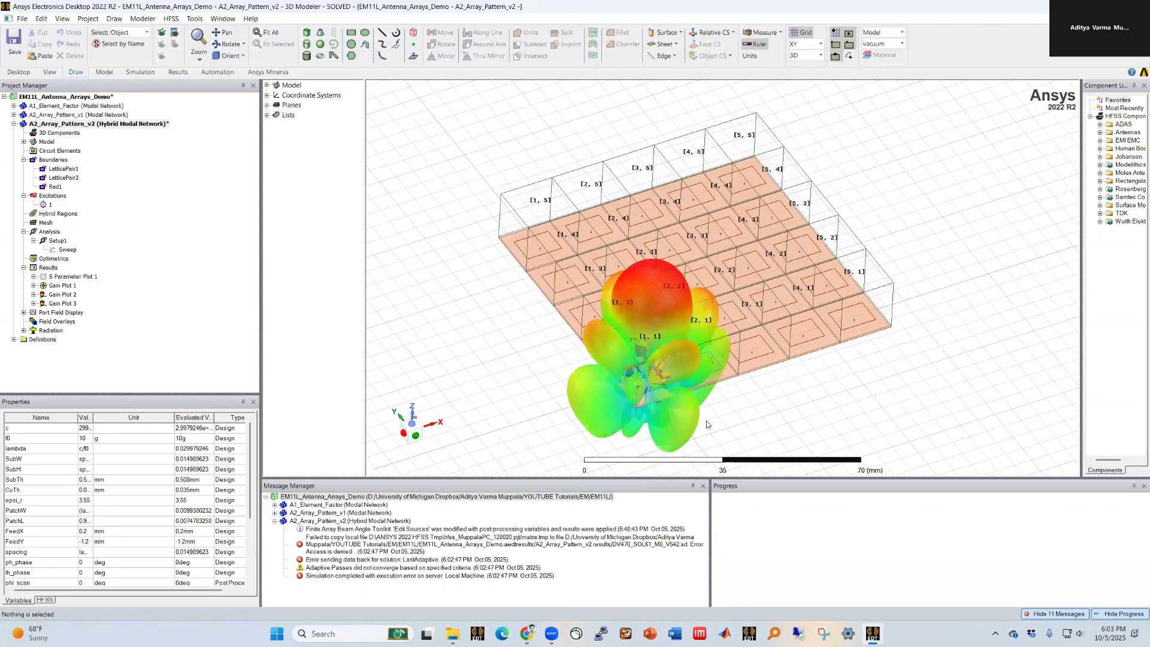
alt+drag(677, 397, 683, 427)
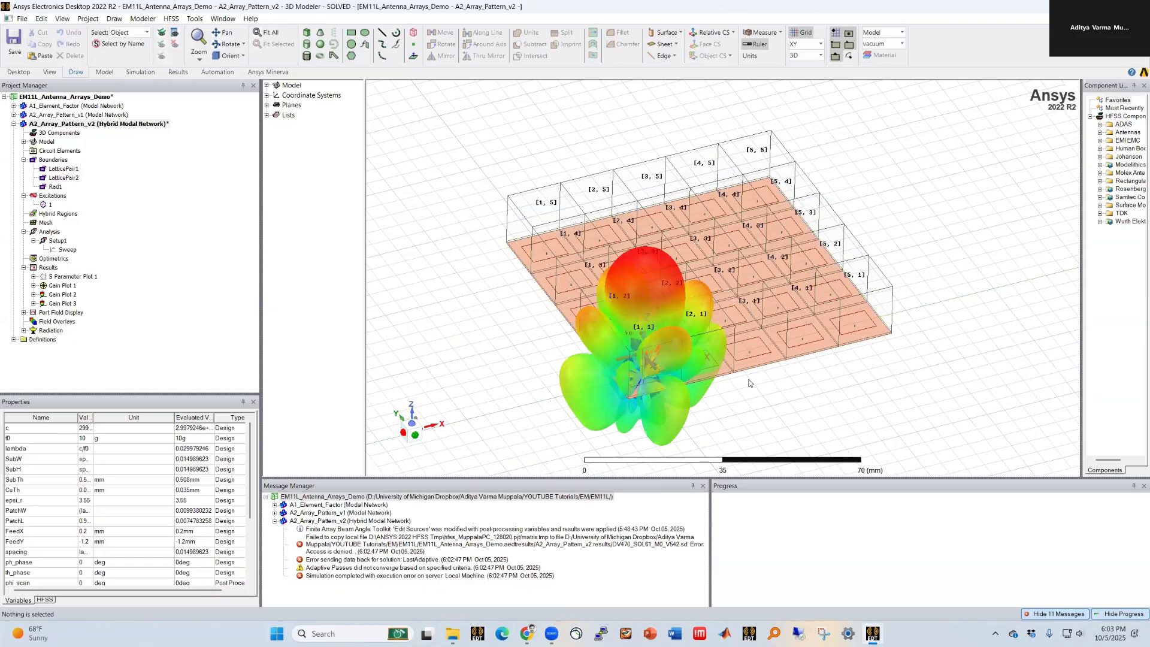
scroll(752, 383, up, 1)
alt+drag(641, 232, 669, 257)
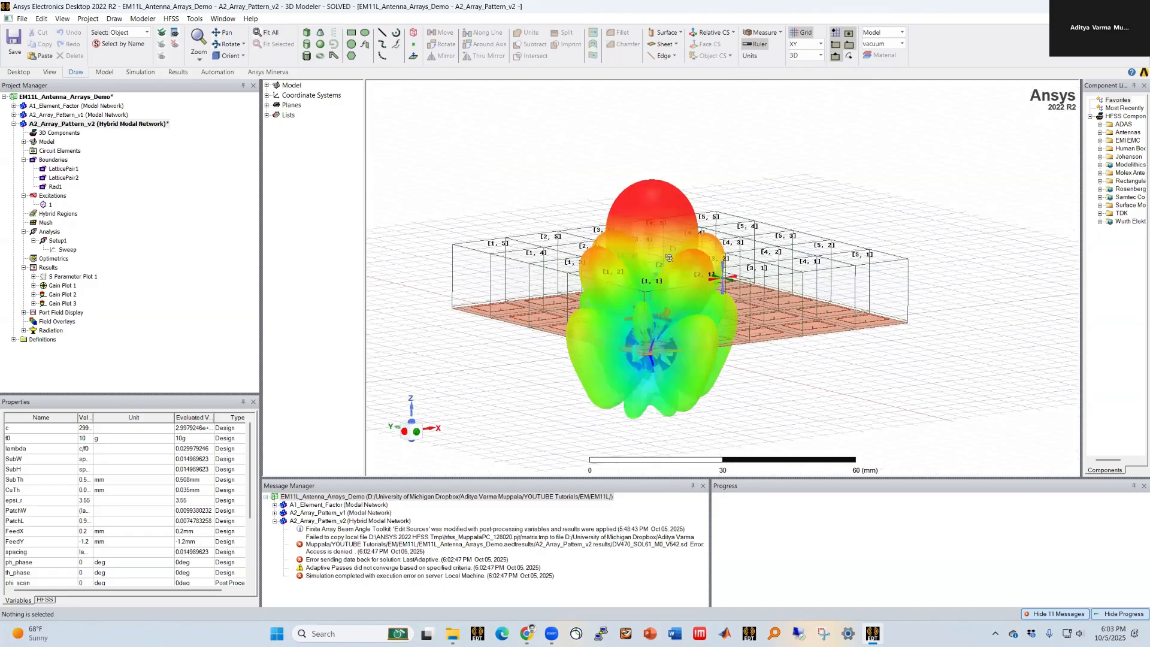
double_click(62, 294)
click(593, 342)
scroll(727, 223, up, 5)
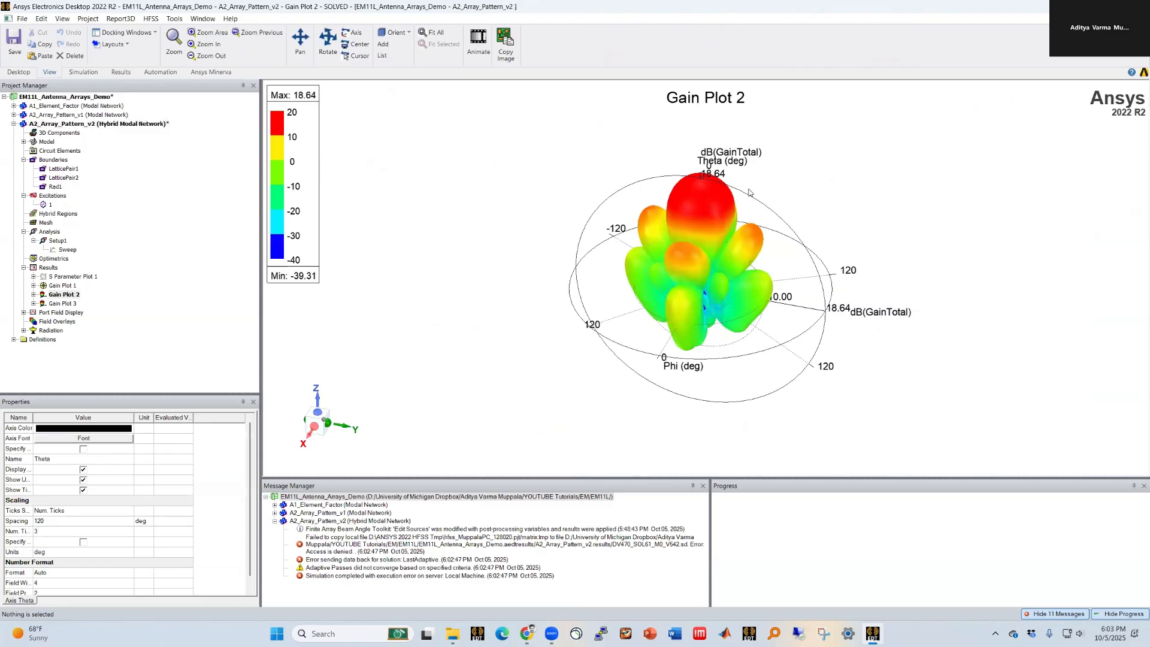
double_click(54, 285)
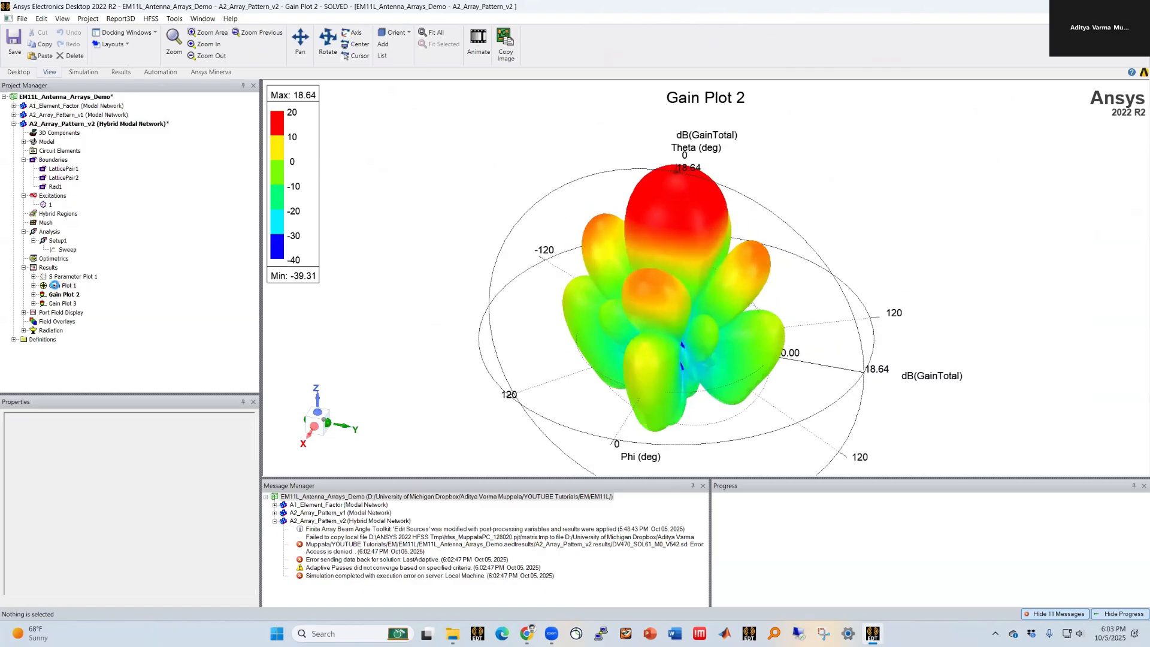
Step: In the parametric array design's Gain Plot 1, edit the antenna array geometry to a length of 2 wavelengths and apply
click(14, 115)
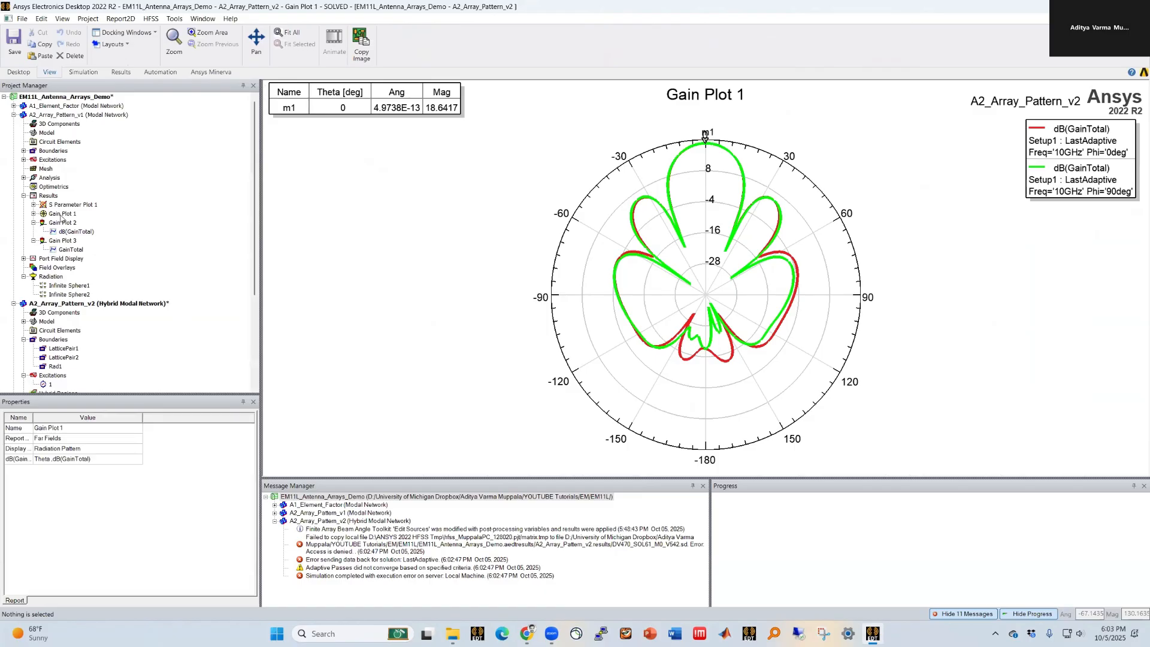
double_click(62, 213)
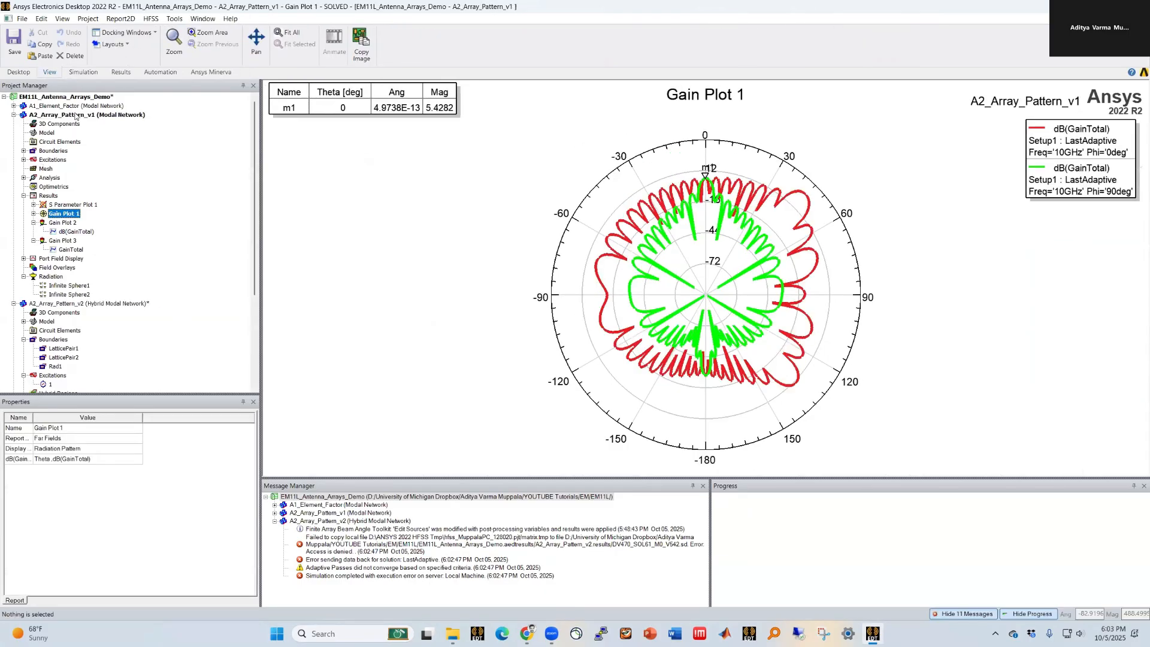
right_click(55, 278)
mouse_move(112, 314)
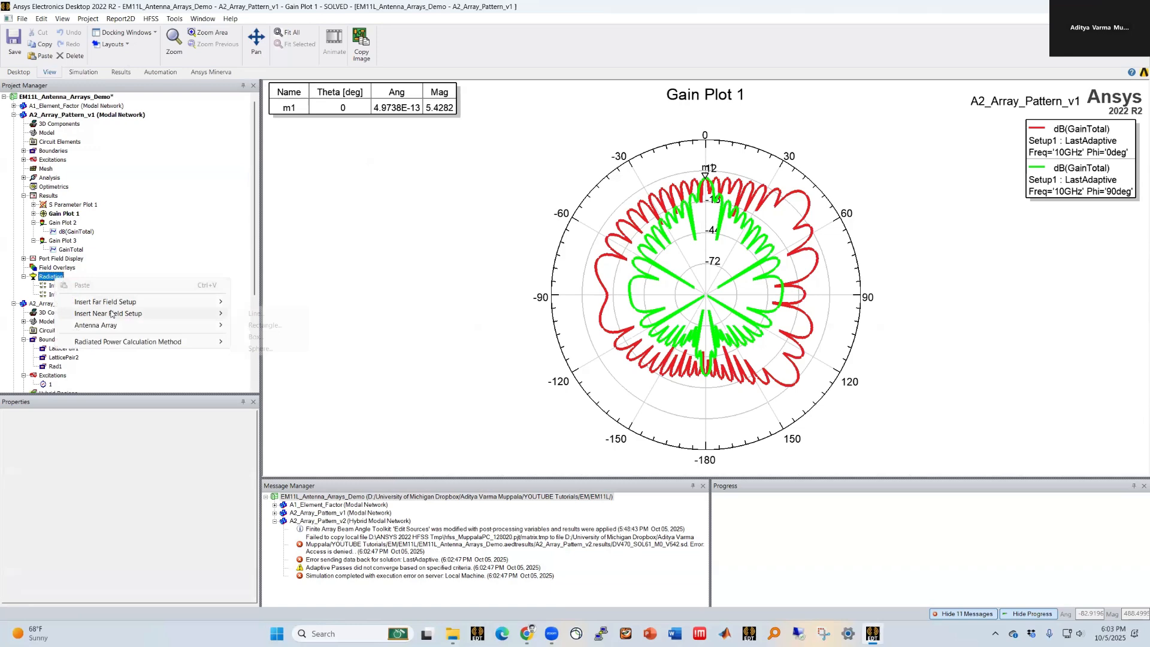
click(292, 326)
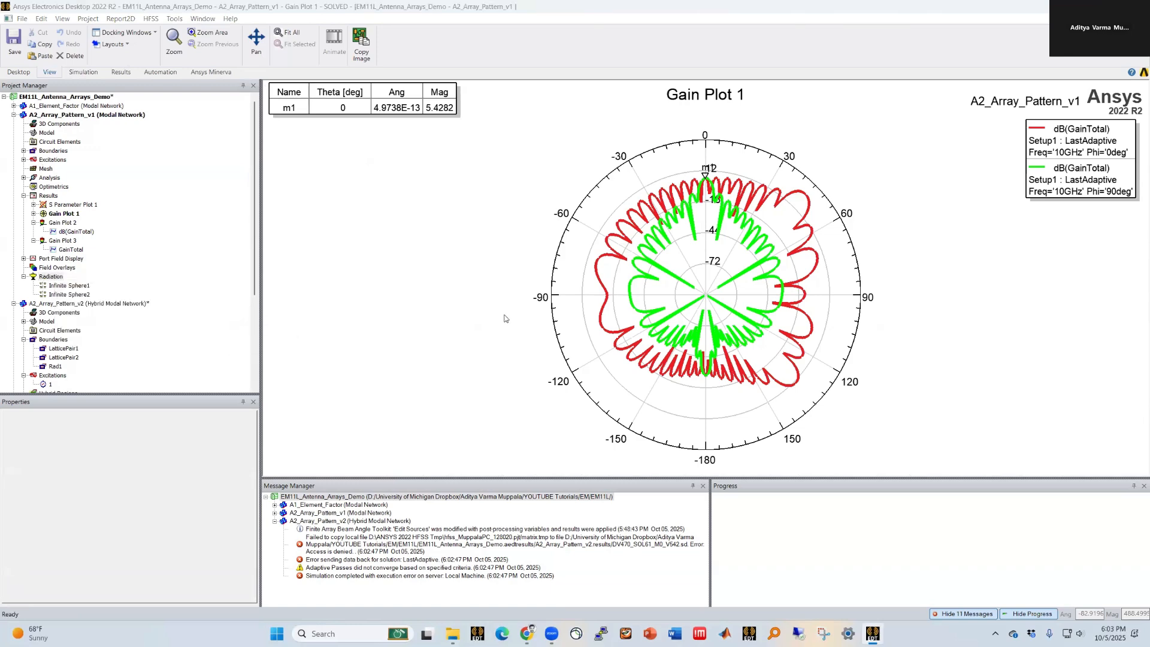
double_click(599, 332)
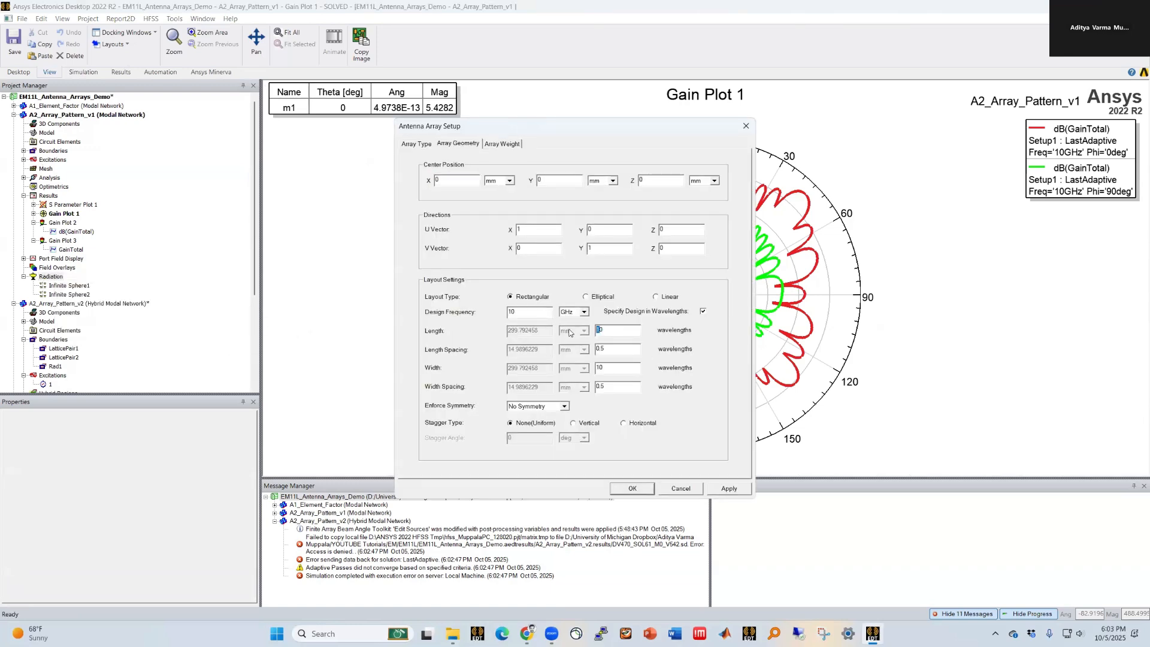
text(2)
key(Tab)
click(724, 489)
click(626, 489)
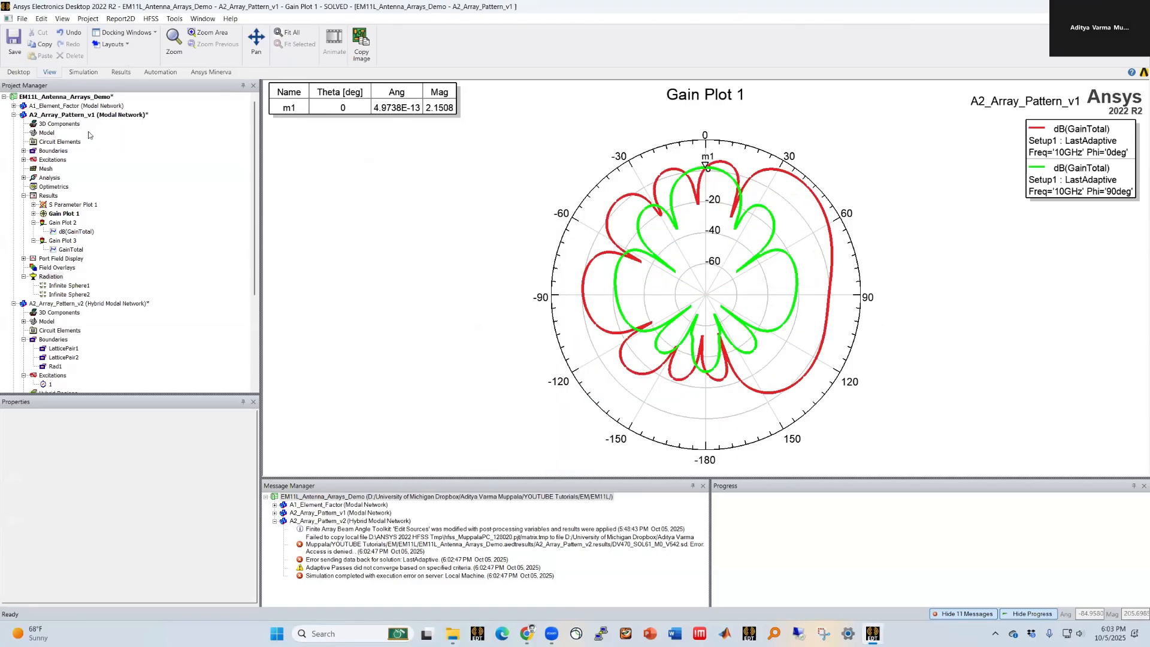
Step: Set the parametric design's theta_scan variable to 0 deg
click(96, 115)
scroll(94, 523, down, 1)
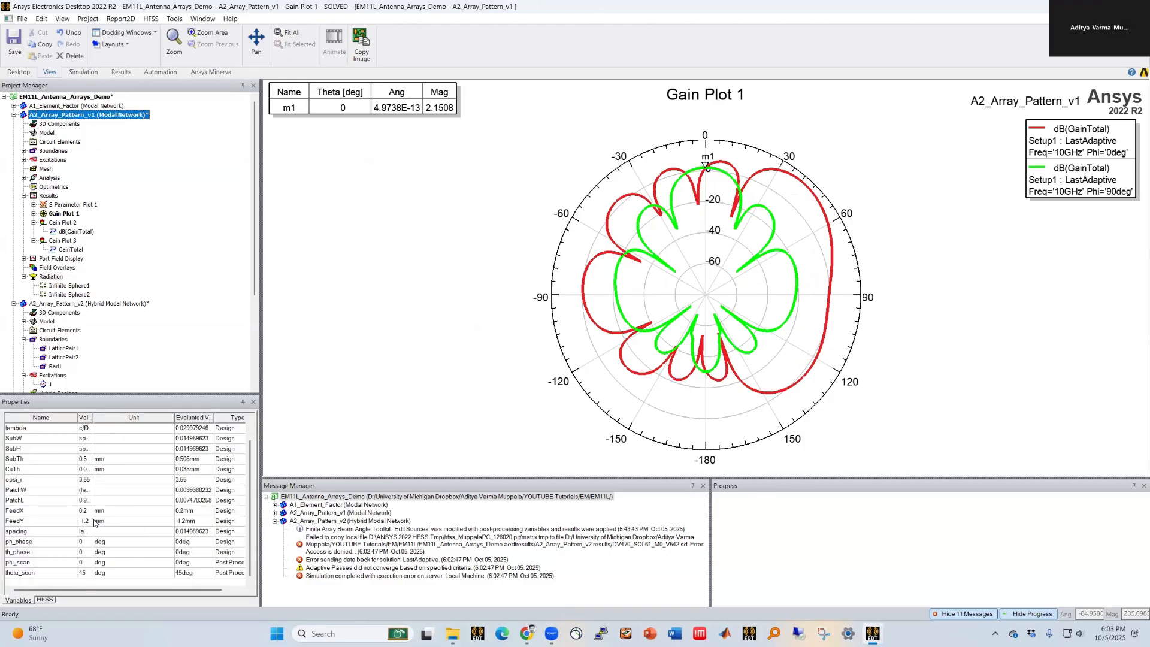
drag(93, 415, 168, 415)
double_click(96, 573)
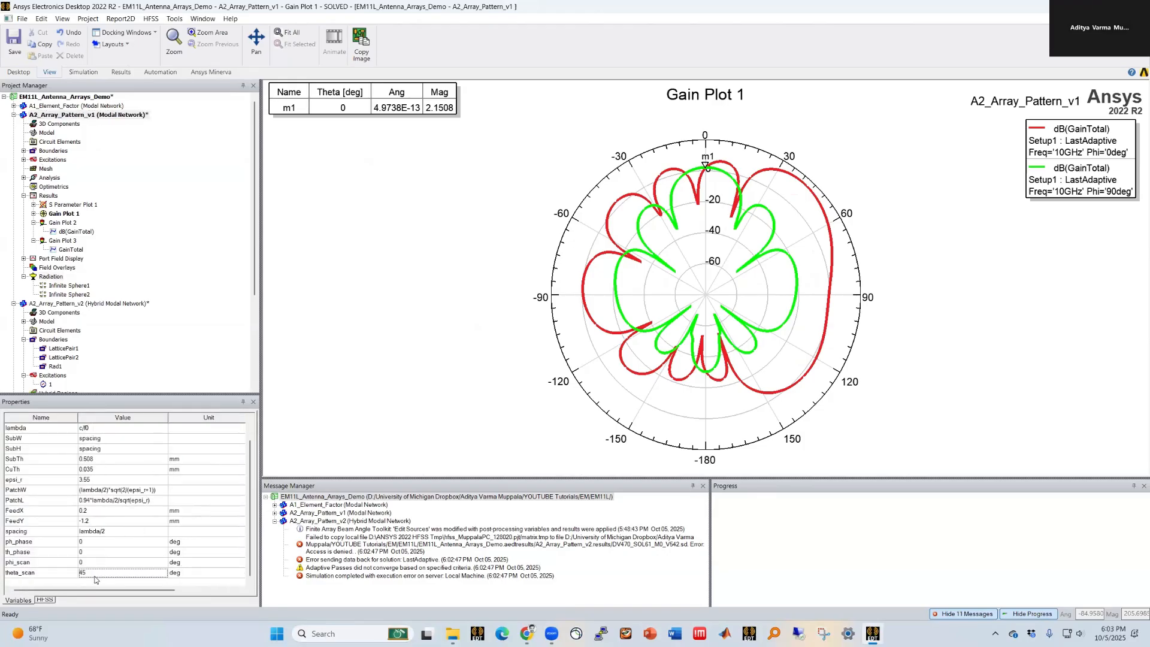
text(0)
key(Return)
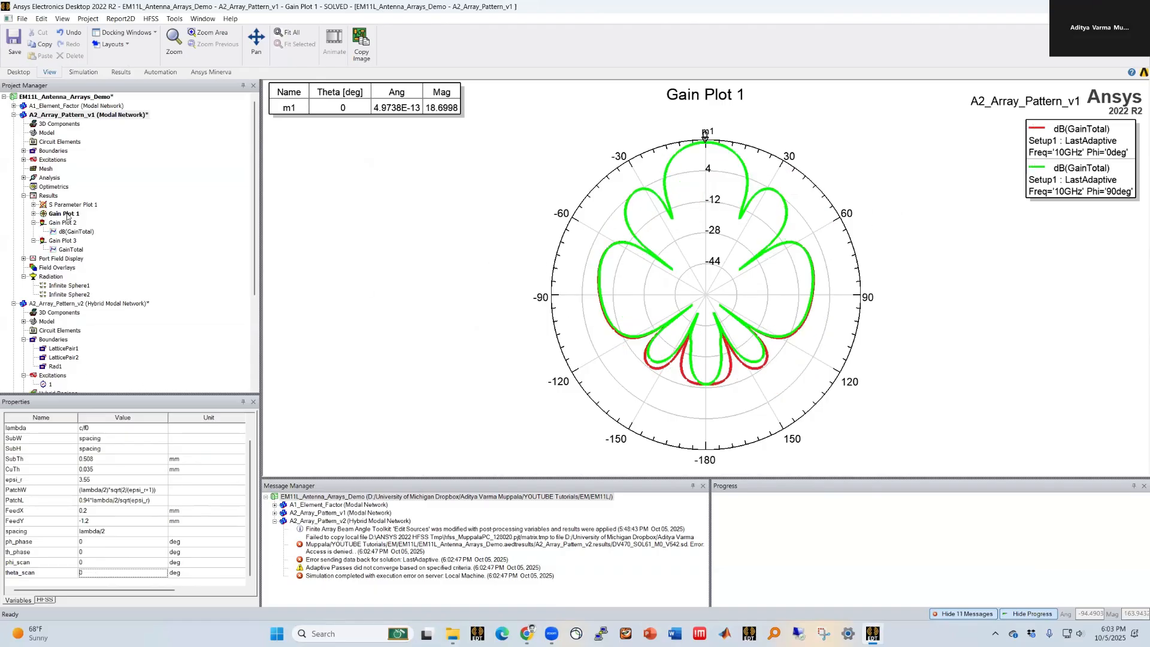
Step: Copy the trace data of the parametric design's Gain Plot 1
click(34, 213)
right_click(67, 222)
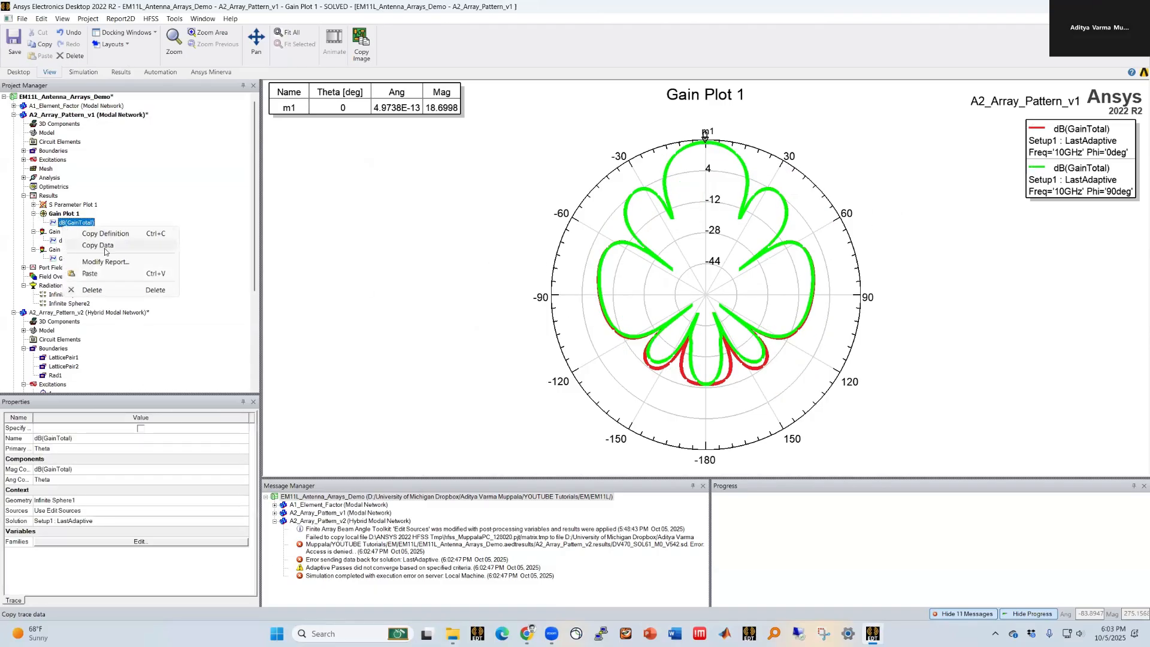
click(100, 246)
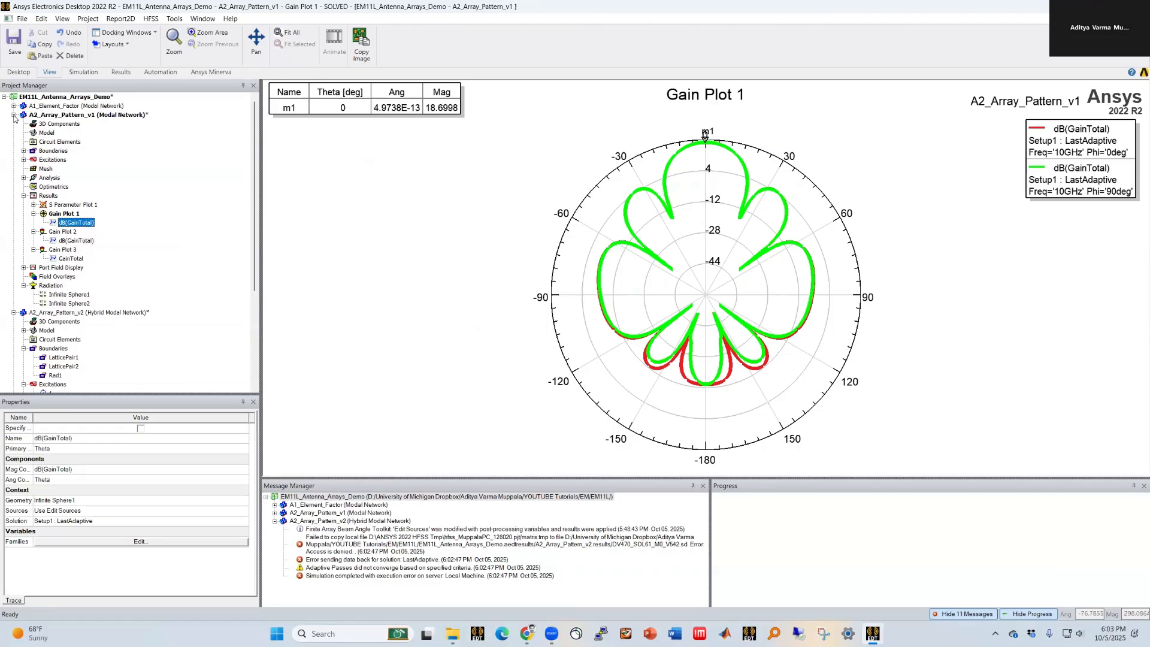
Step: Paste the copied trace data into Gain Plot 1 of the hybrid array design
click(13, 115)
click(59, 286)
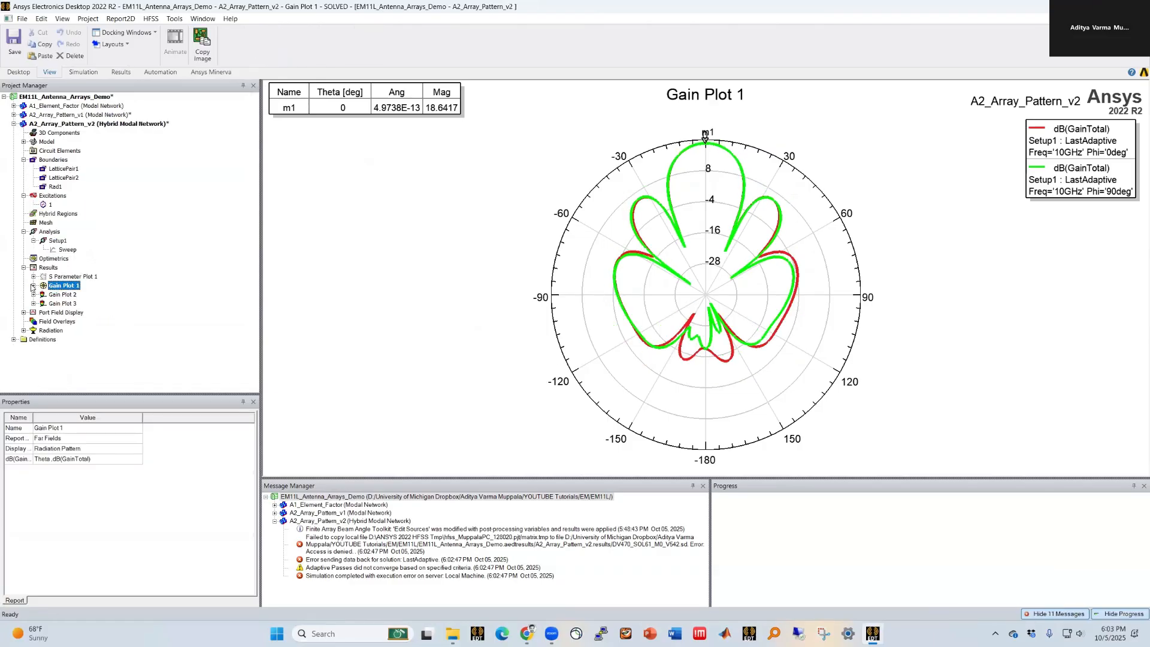
click(35, 285)
right_click(63, 294)
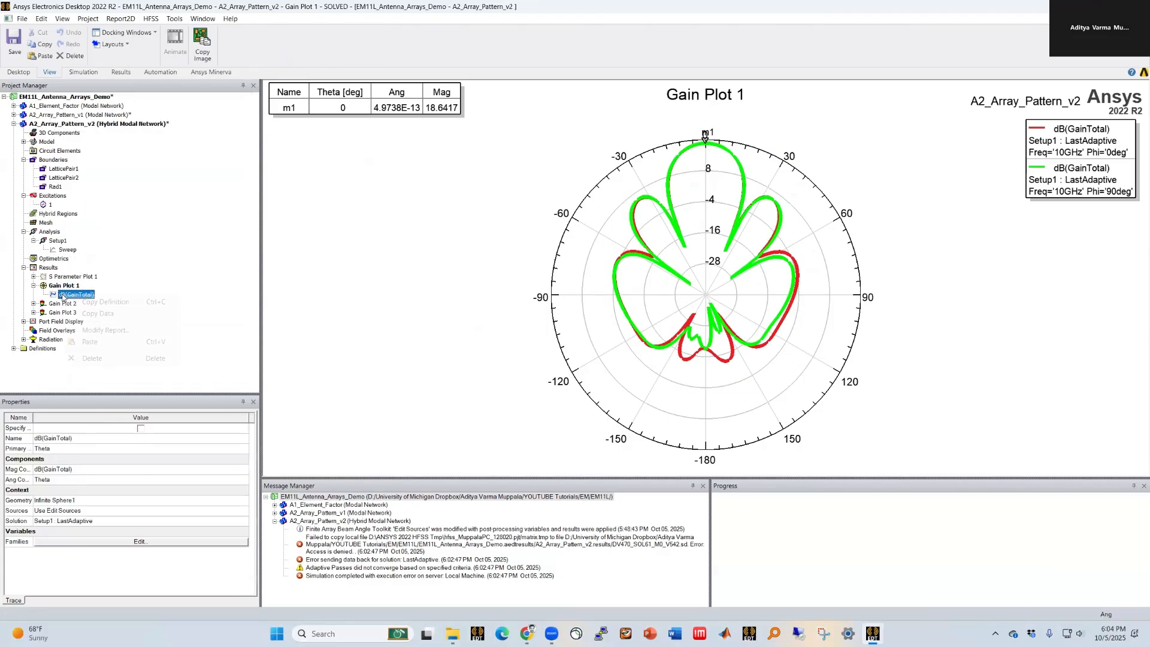
click(90, 341)
Step: Delete the two imported traces from the hybrid design's Gain Plot 1
click(496, 346)
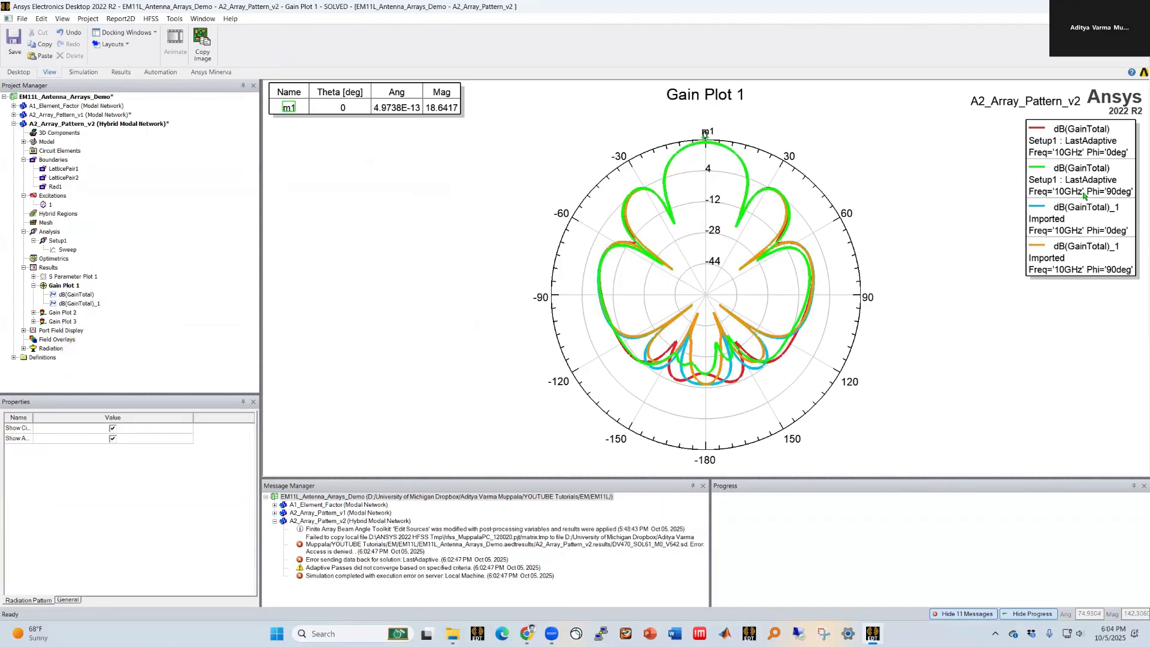
click(1085, 227)
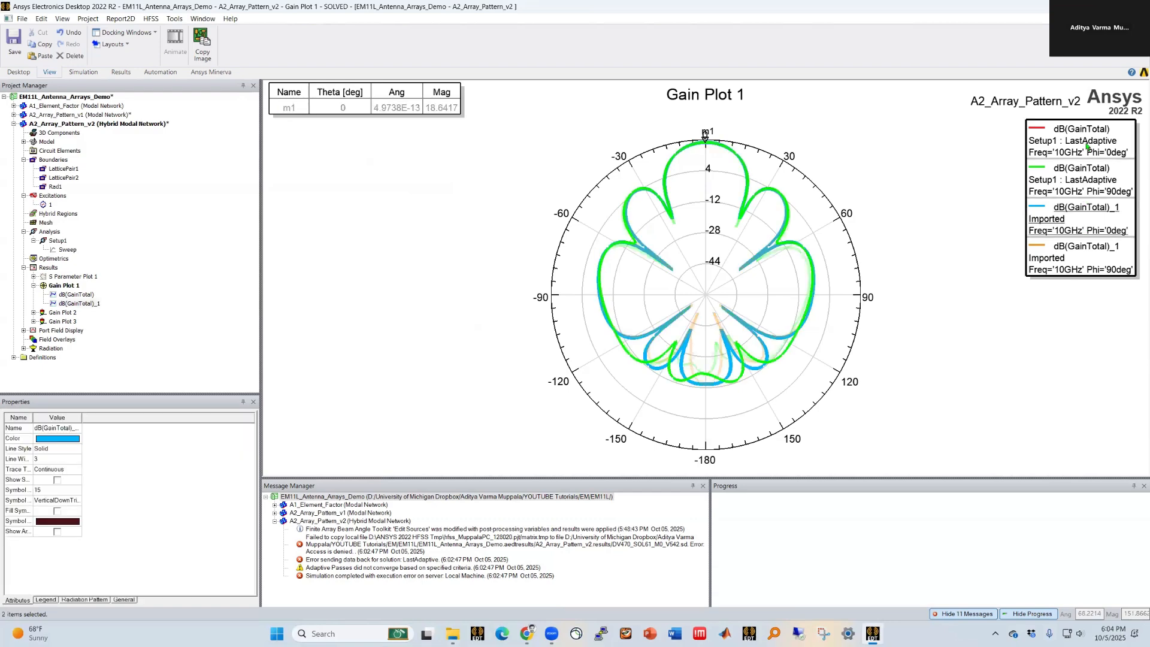
key(Delete)
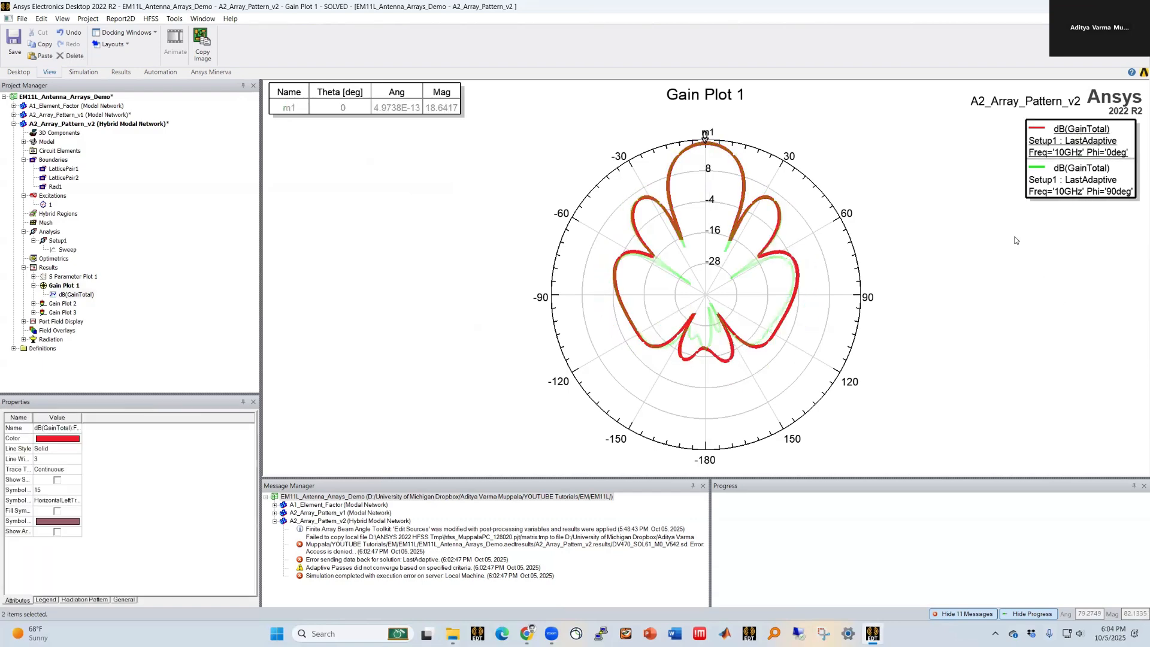
click(1015, 241)
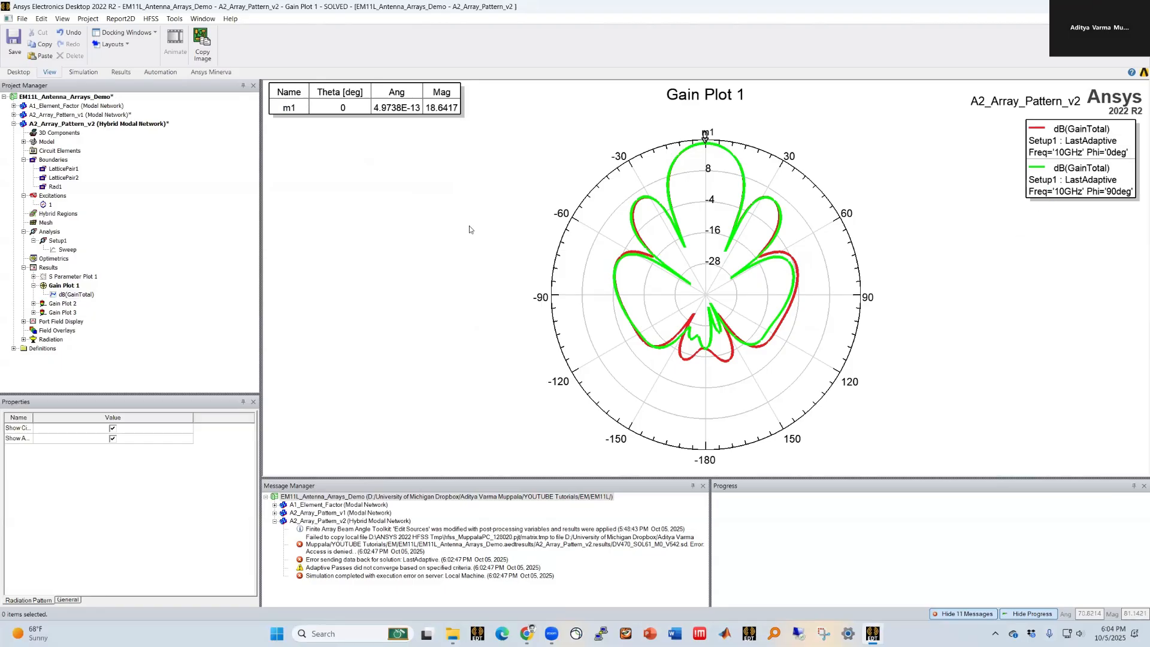
Step: Create a new report from Gain Plot 1's trace with the Phi sweep limited to 90deg
click(77, 295)
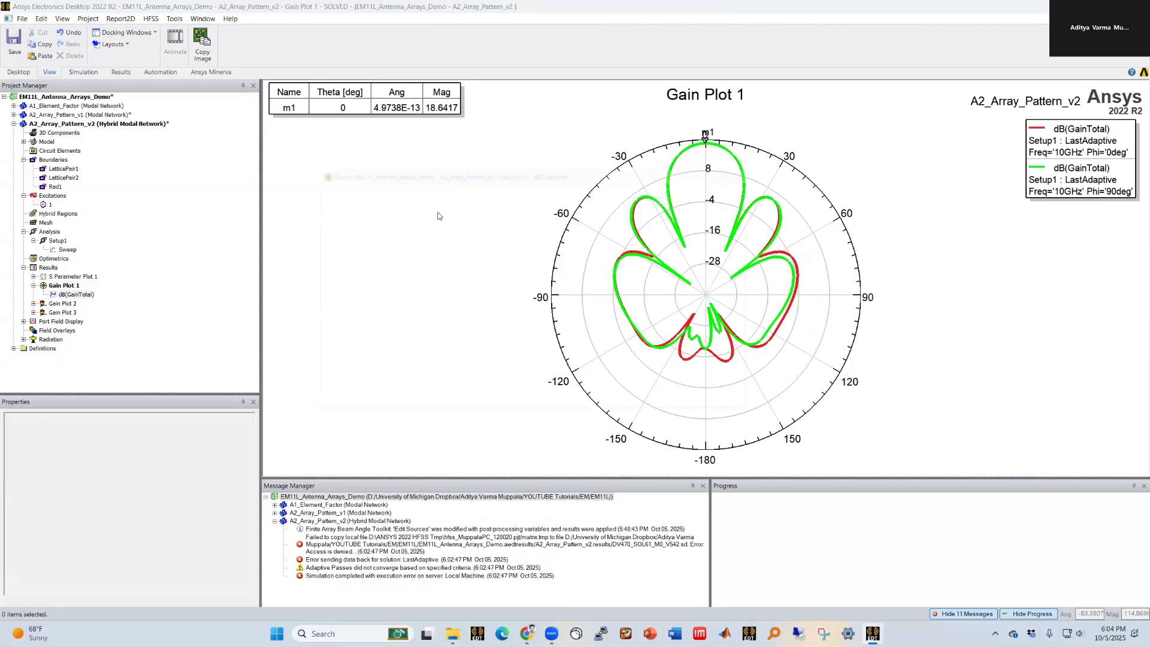
click(457, 179)
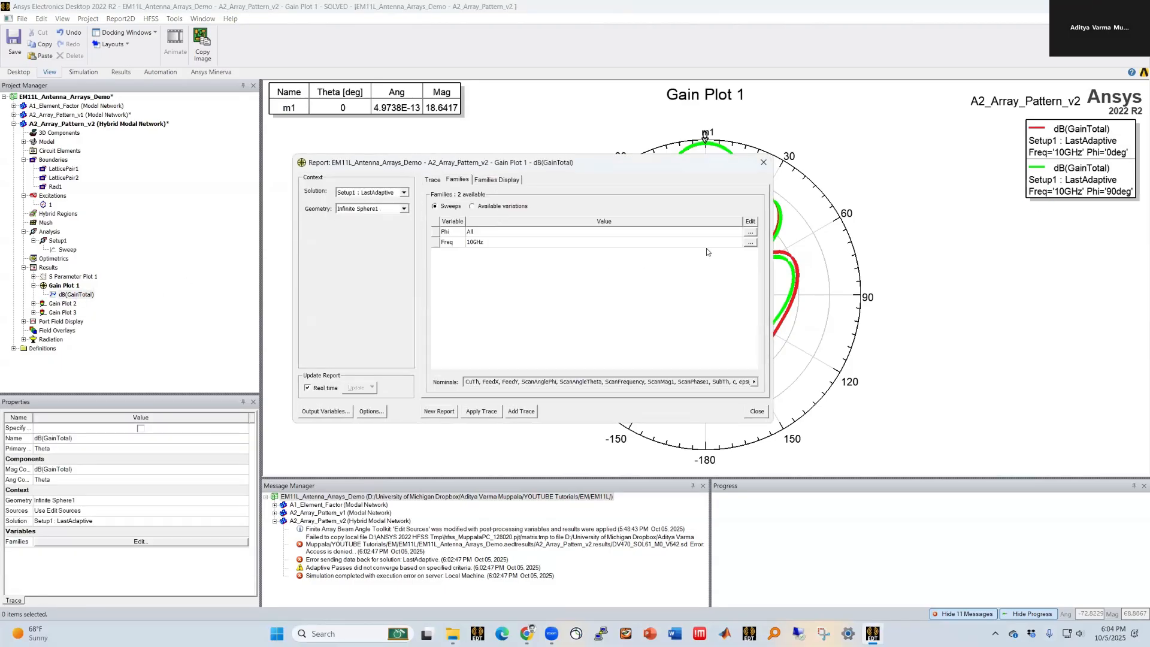
click(750, 233)
click(773, 272)
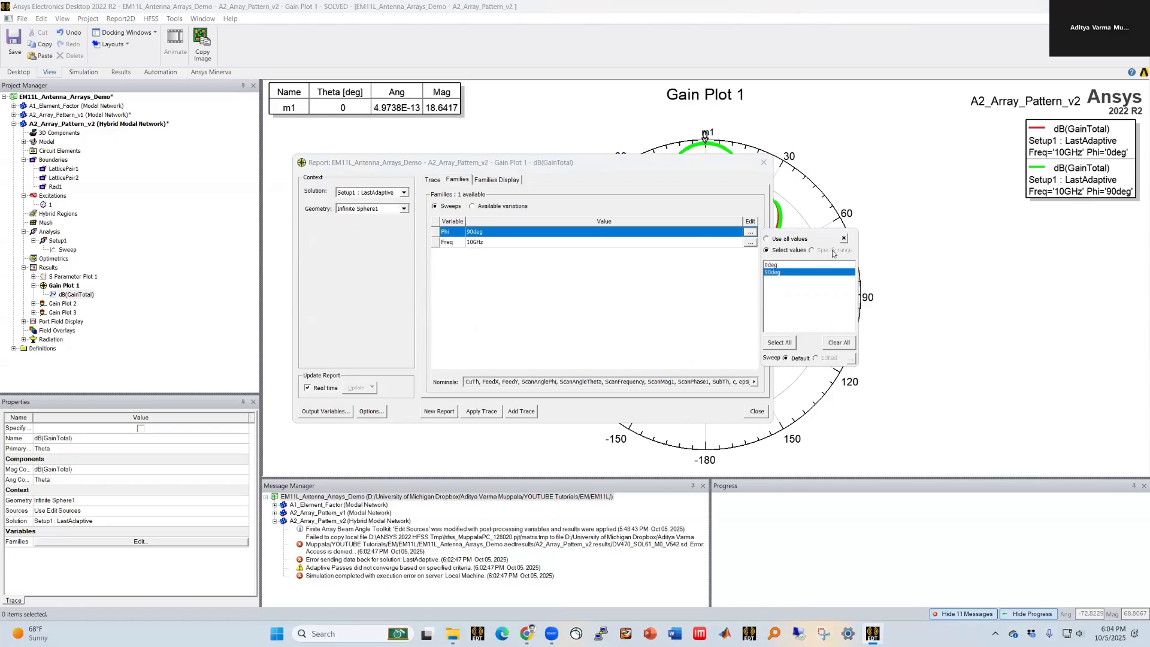
click(844, 238)
click(439, 411)
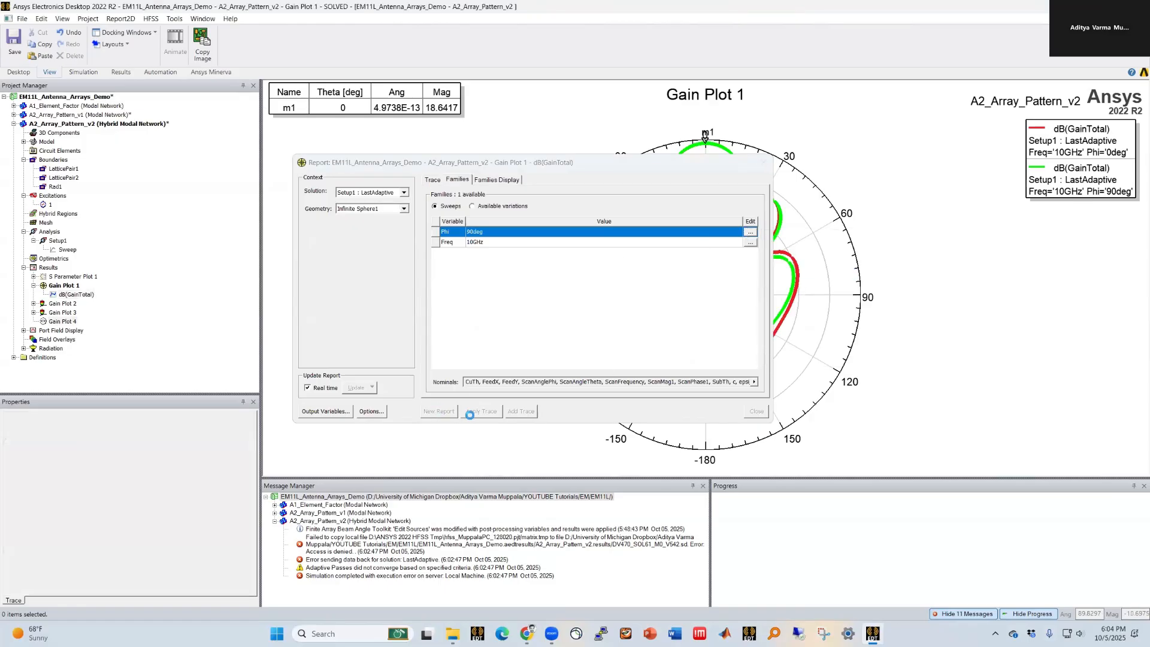
Step: Copy the definition of the new Gain Plot 4 trace and paste it into the parametric design's Results as a report
click(755, 412)
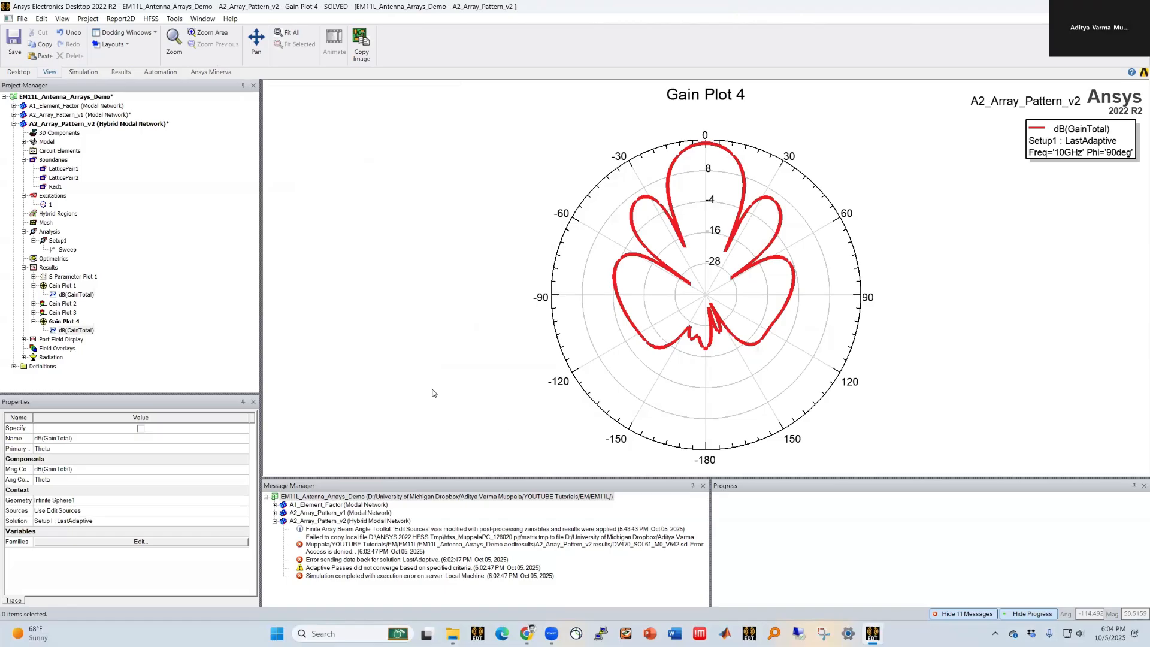
right_click(61, 321)
click(77, 326)
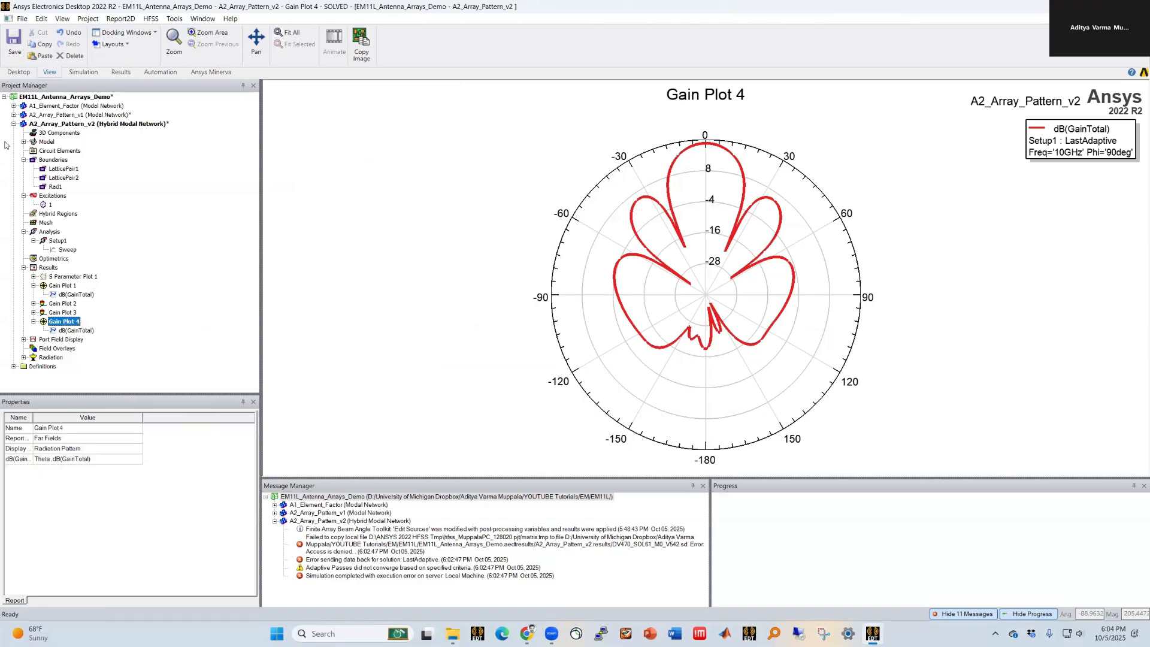
click(13, 115)
right_click(49, 195)
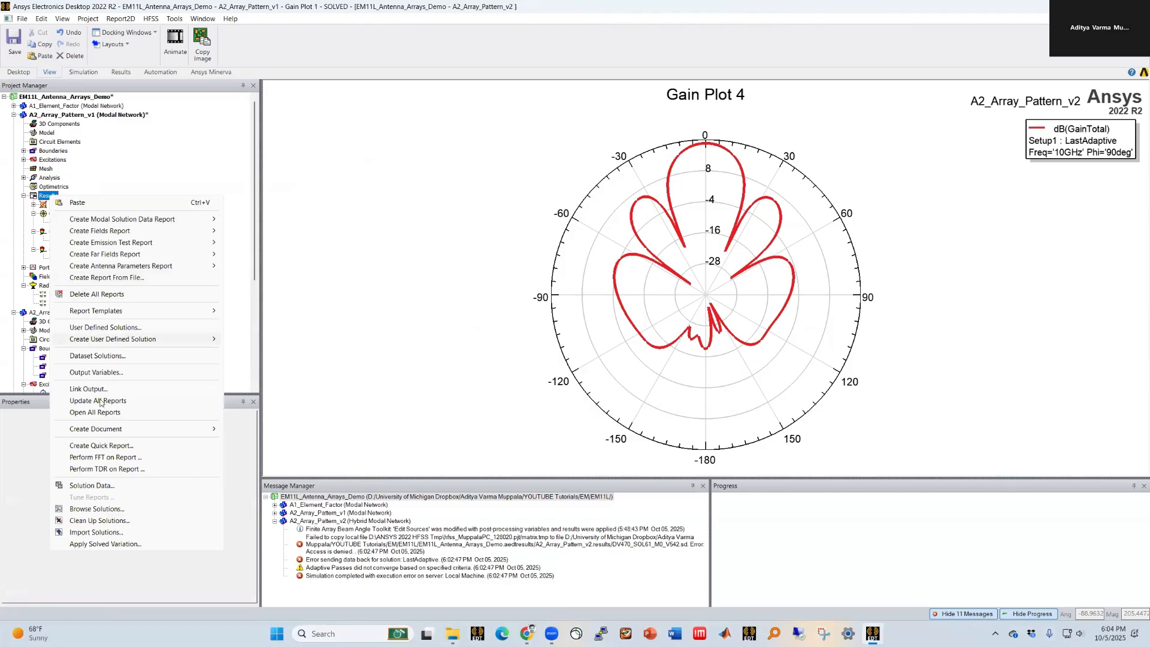
click(114, 205)
click(67, 267)
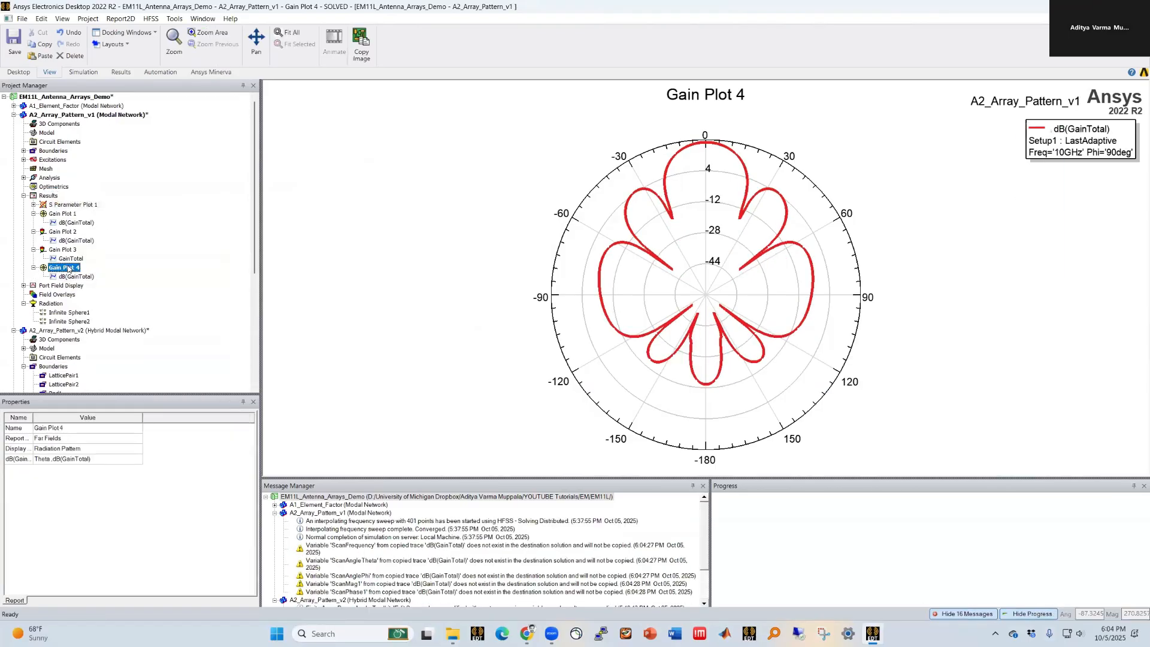
Step: Copy the trace data of the parametric design's Gain Plot 4
click(72, 278)
right_click(72, 278)
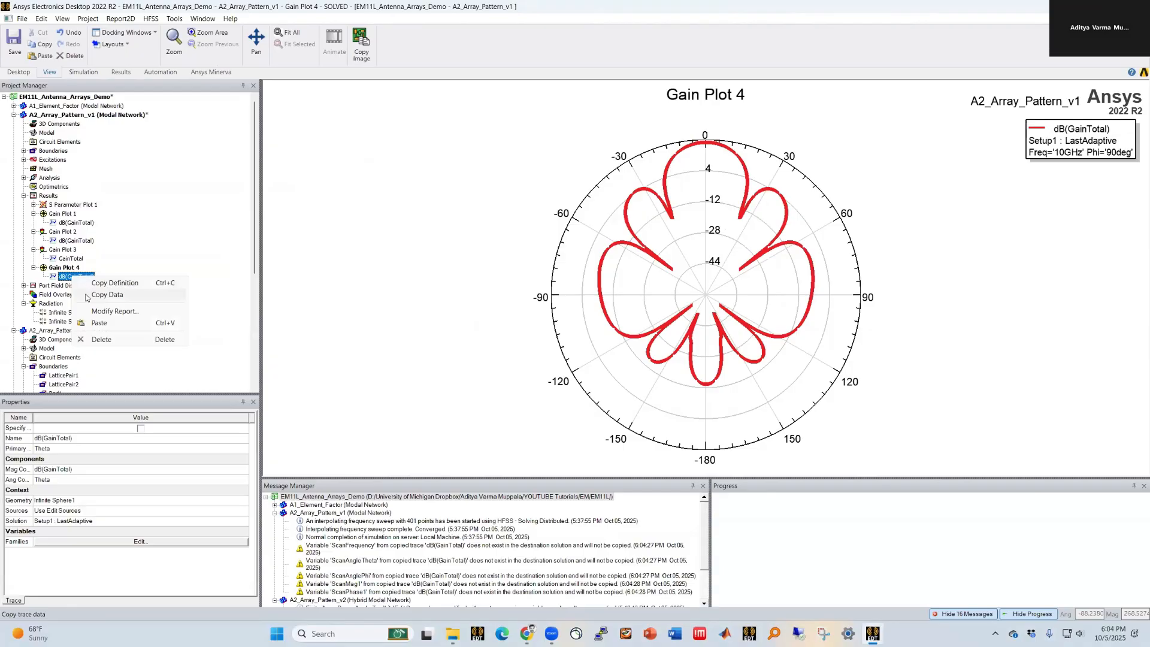
click(87, 294)
click(14, 115)
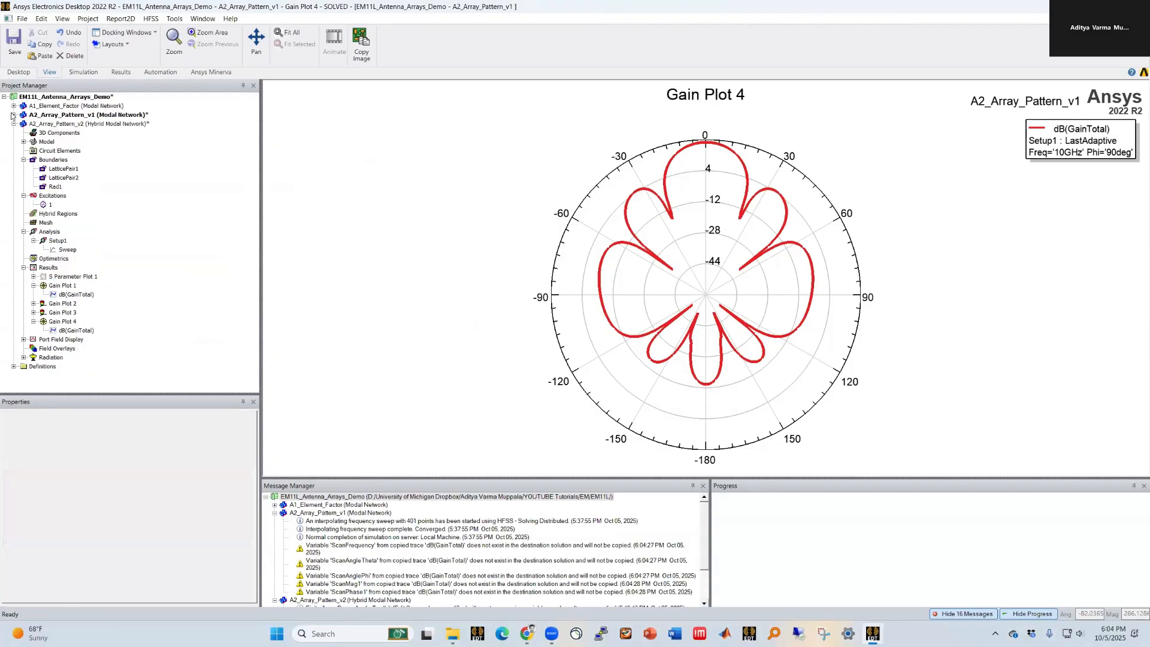
Step: Paste the copied trace data into Gain Plot 4 of the hybrid array design
click(60, 321)
right_click(69, 330)
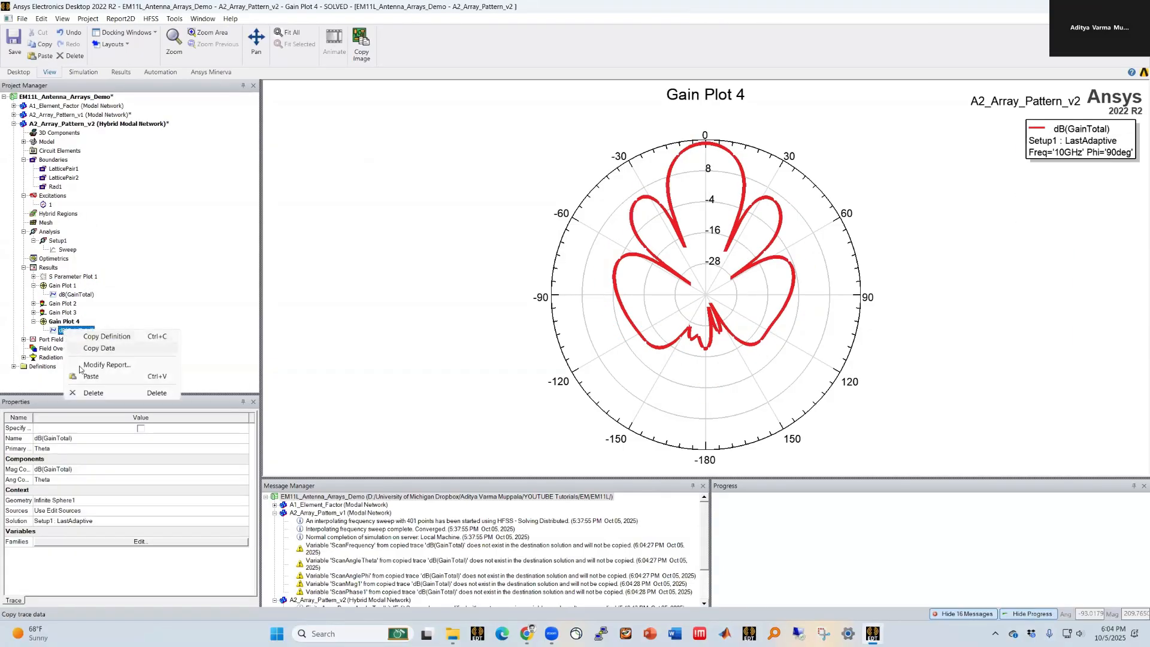
click(90, 376)
click(94, 124)
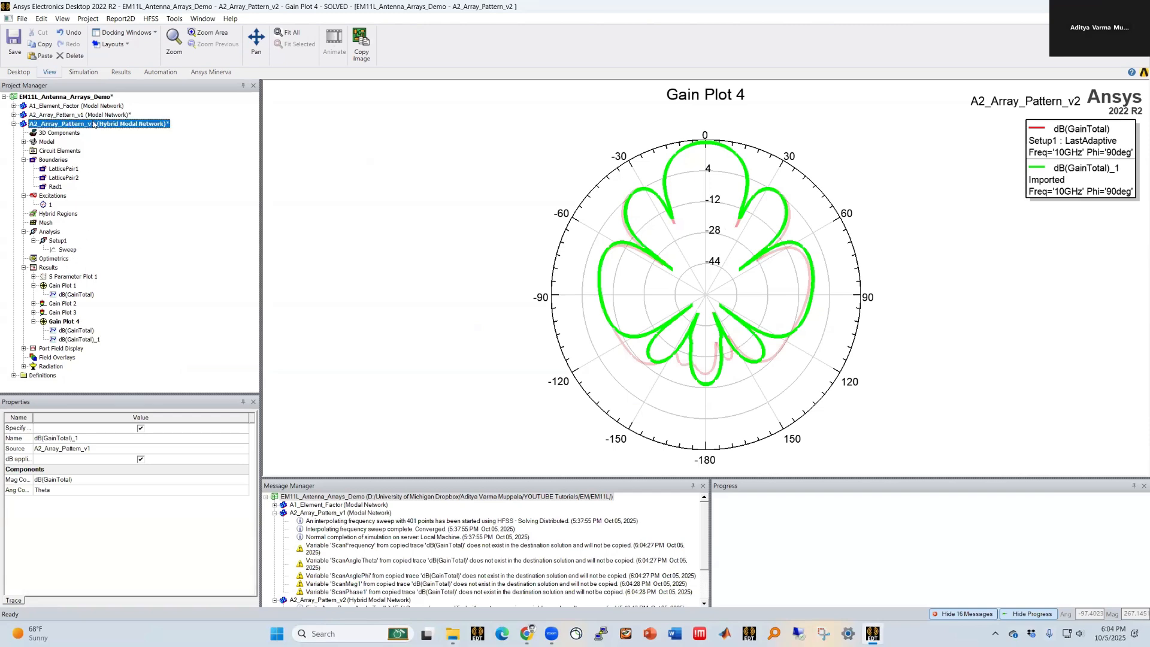
Step: Compare the hybrid design's trace with the imported array factor trace in Gain Plot 4
double_click(94, 124)
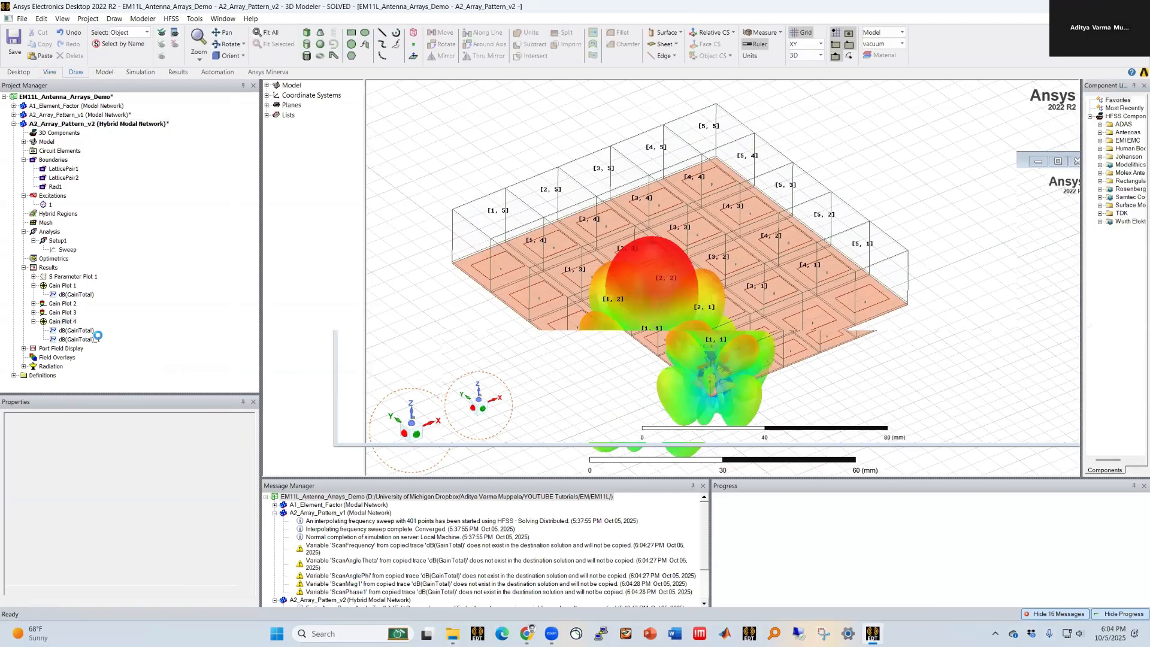
key(ctrl+Tab)
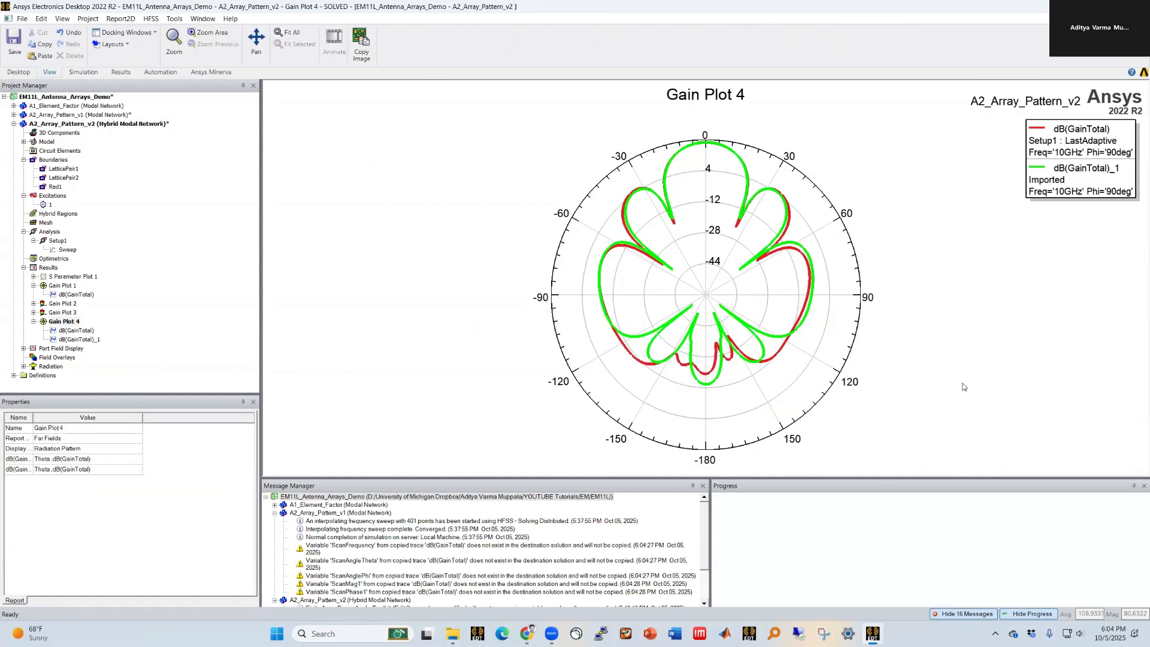
click(963, 387)
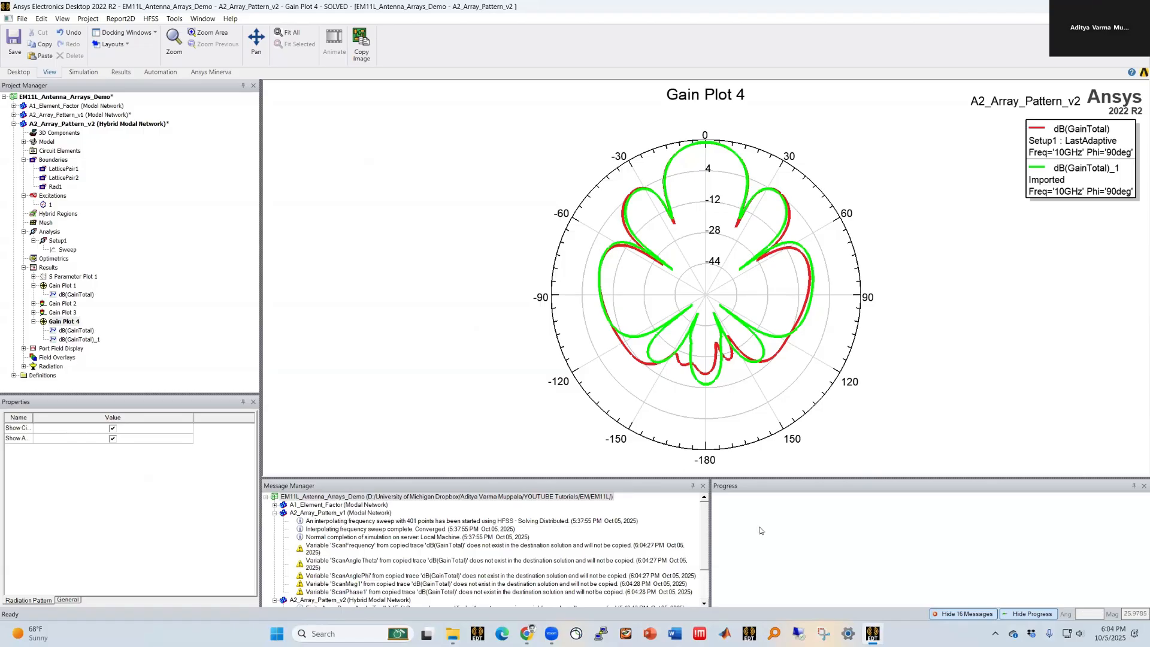
click(1071, 139)
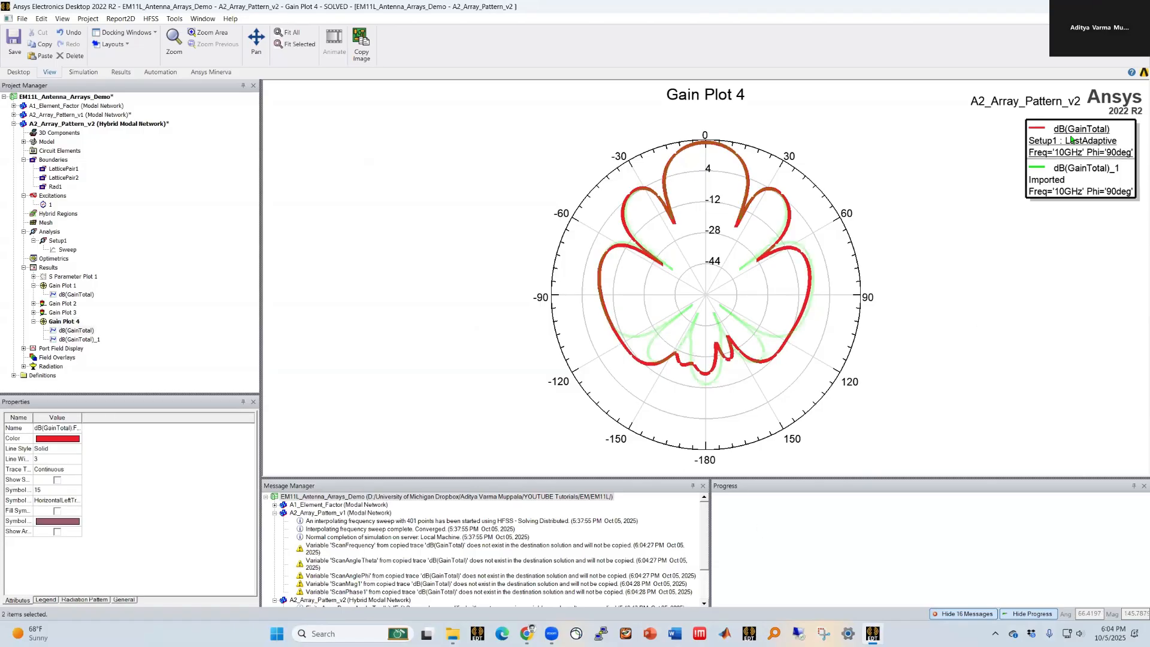
click(955, 427)
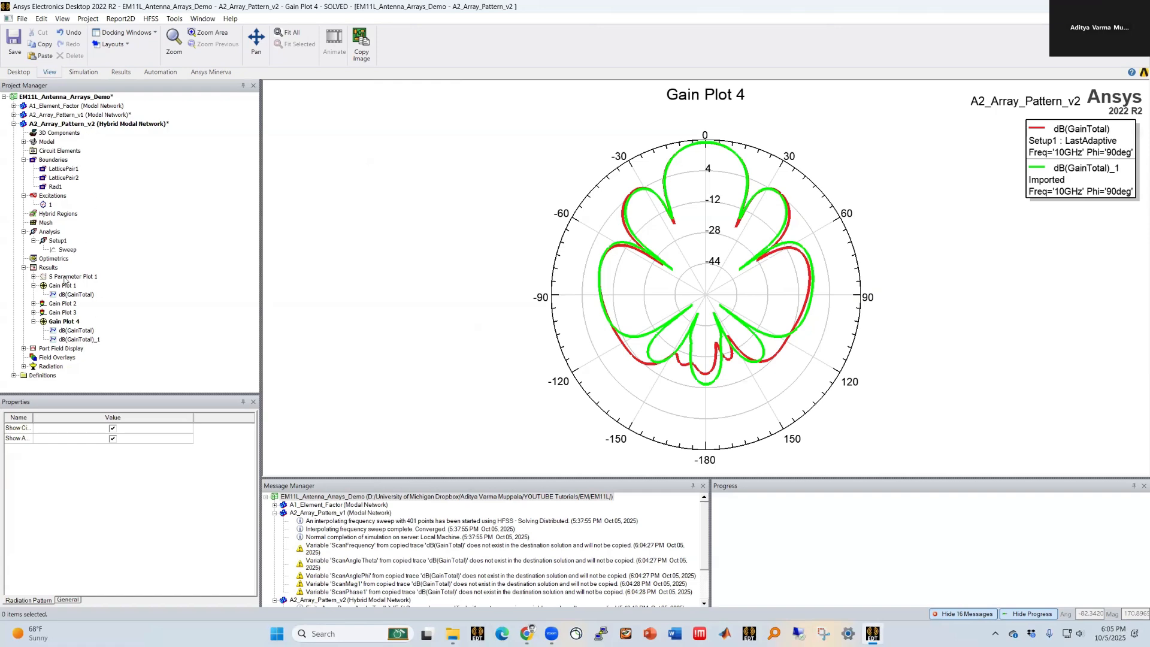
double_click(117, 125)
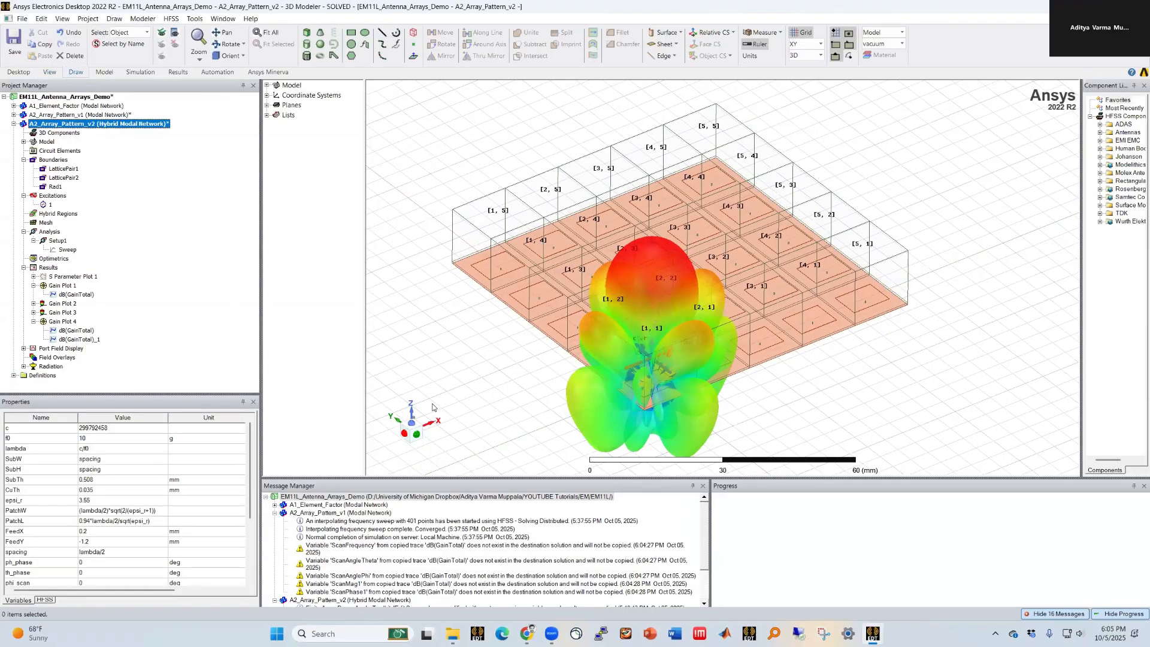
drag(62, 394, 61, 411)
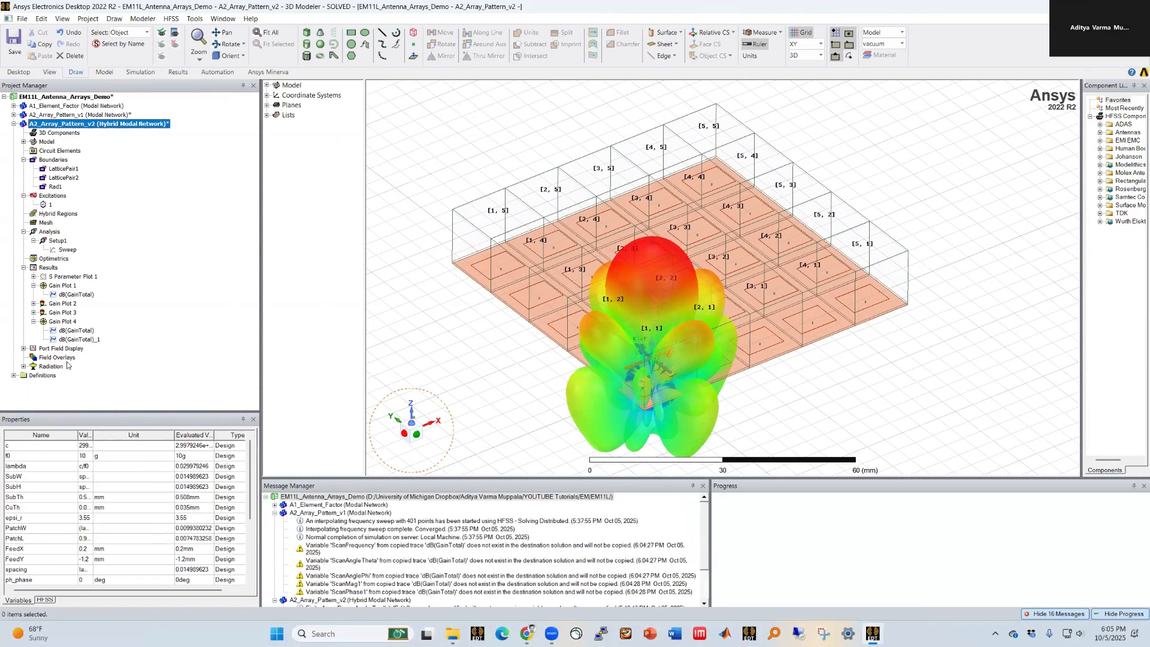
right_click(46, 271)
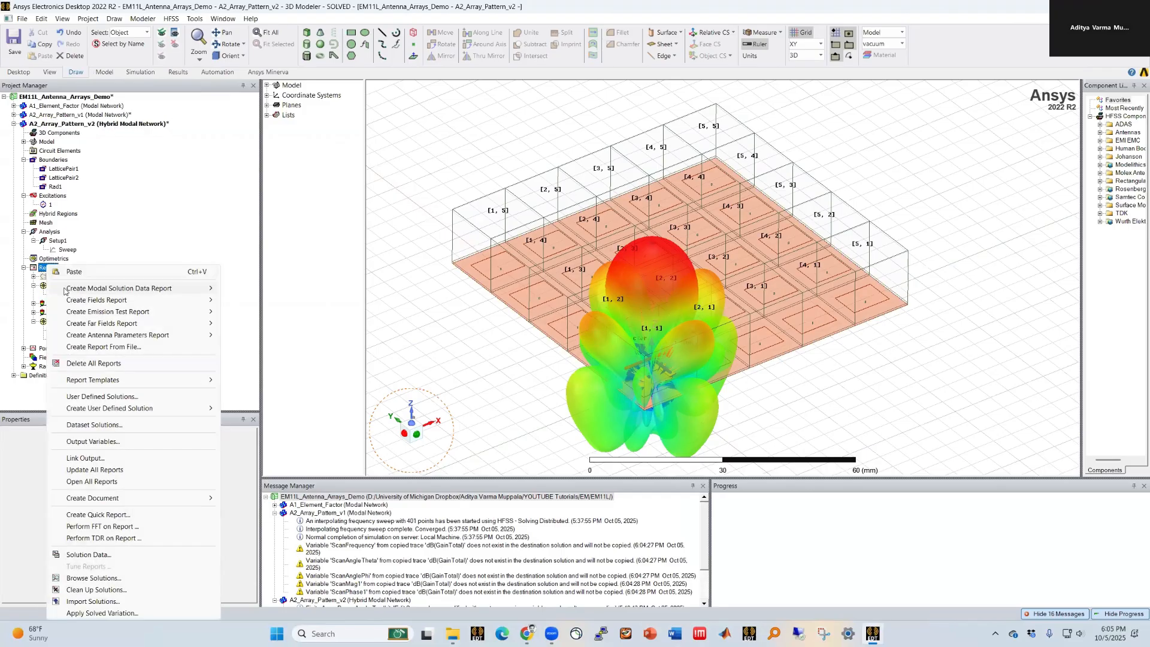
mouse_move(119, 286)
click(258, 288)
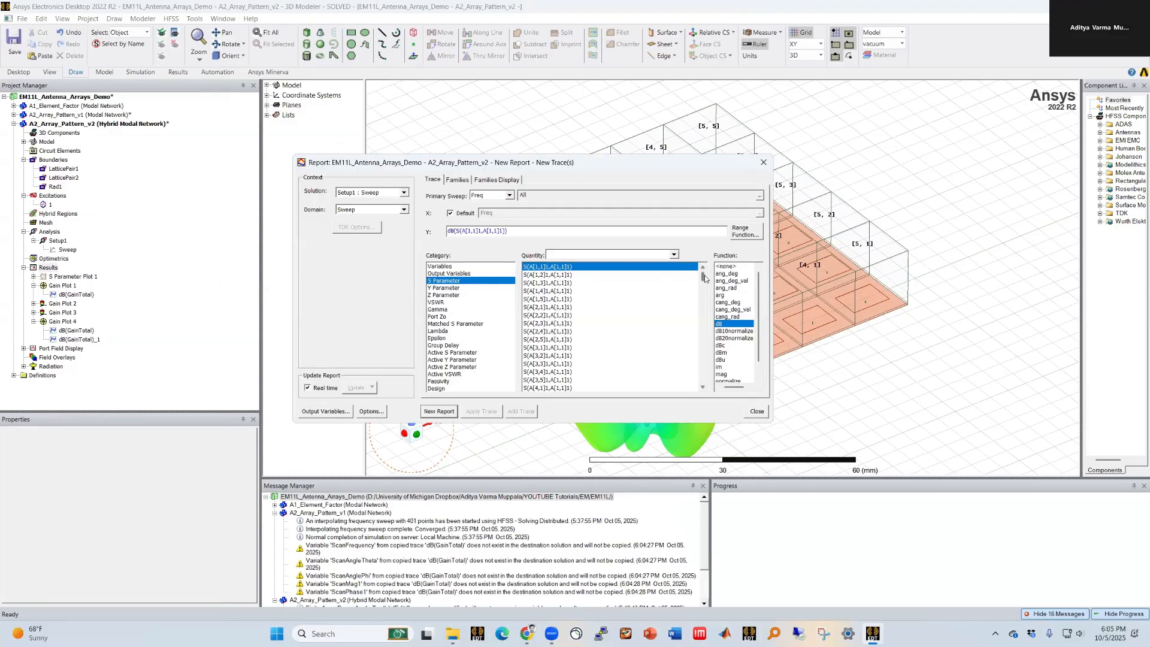
drag(705, 279, 705, 288)
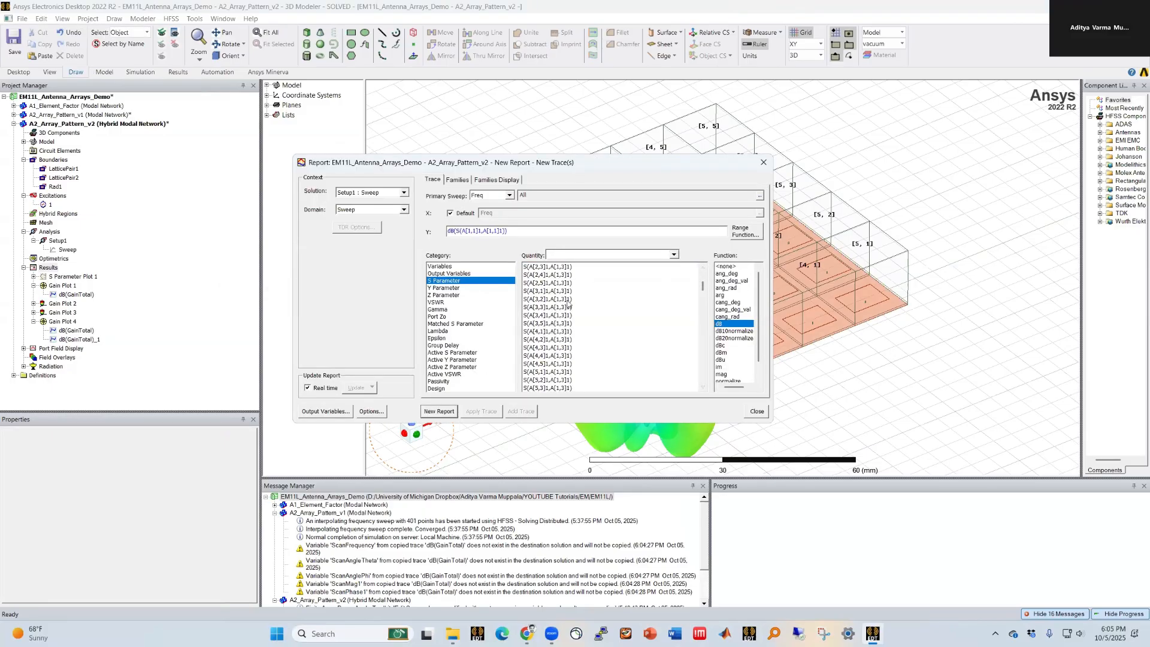
drag(517, 163, 239, 174)
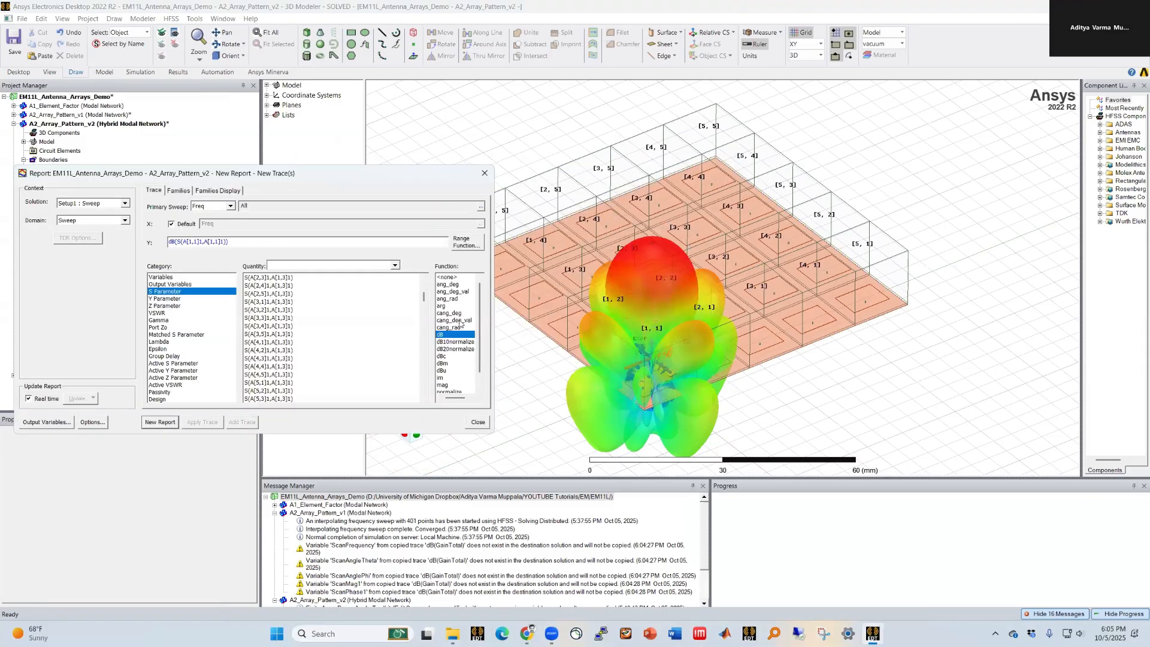
drag(427, 301, 427, 394)
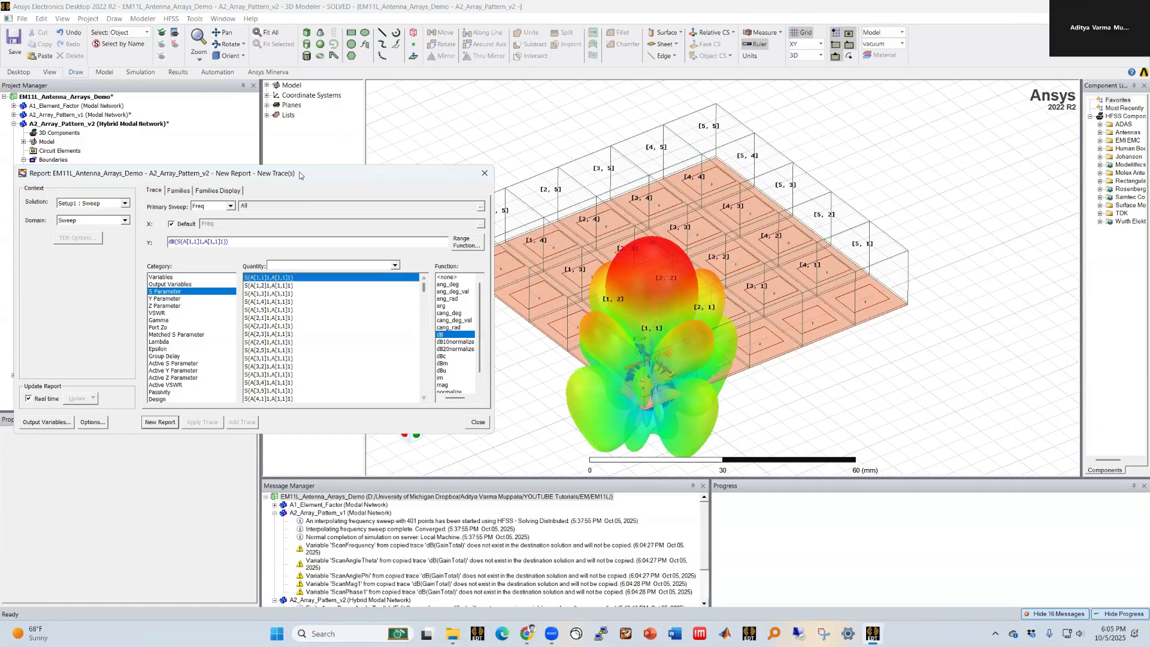
drag(301, 173, 339, 175)
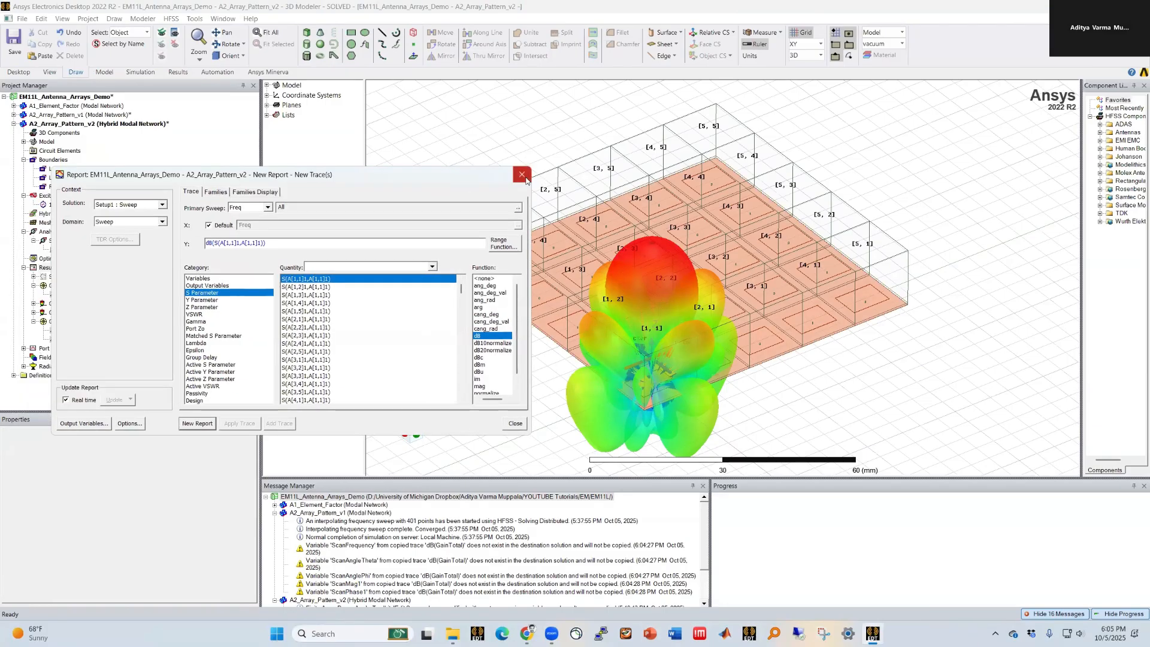
click(522, 175)
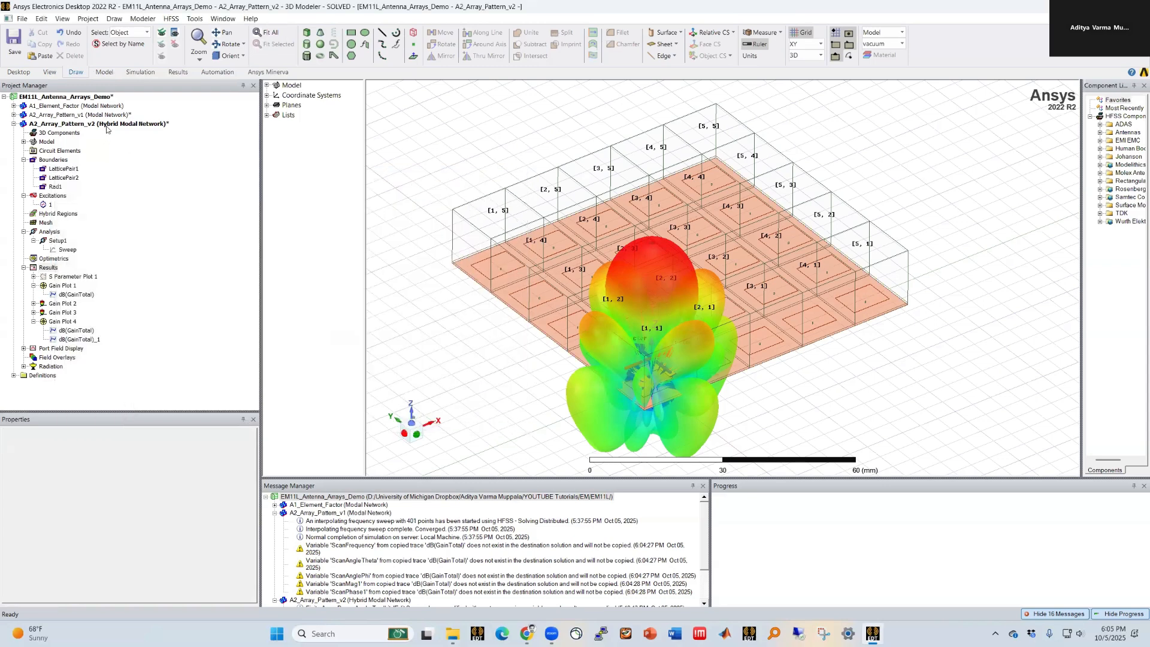
Step: Set the hybrid design's ScanAngleTheta variable to 25 deg
click(107, 125)
drag(79, 411, 173, 314)
click(95, 314)
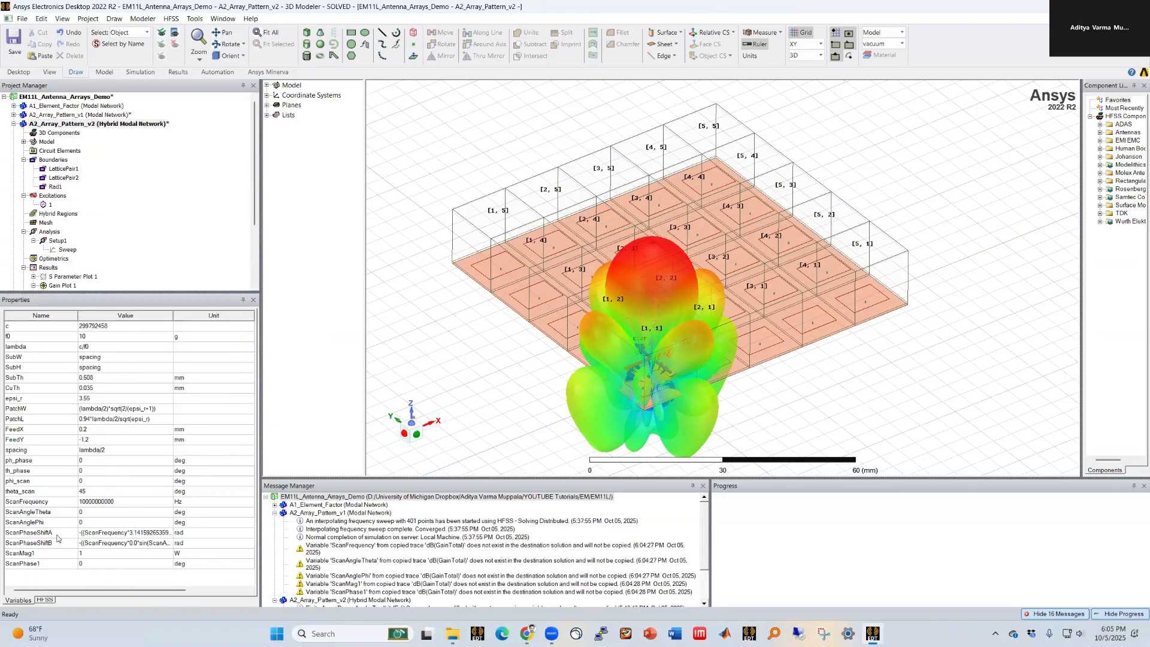
click(94, 511)
key(Return)
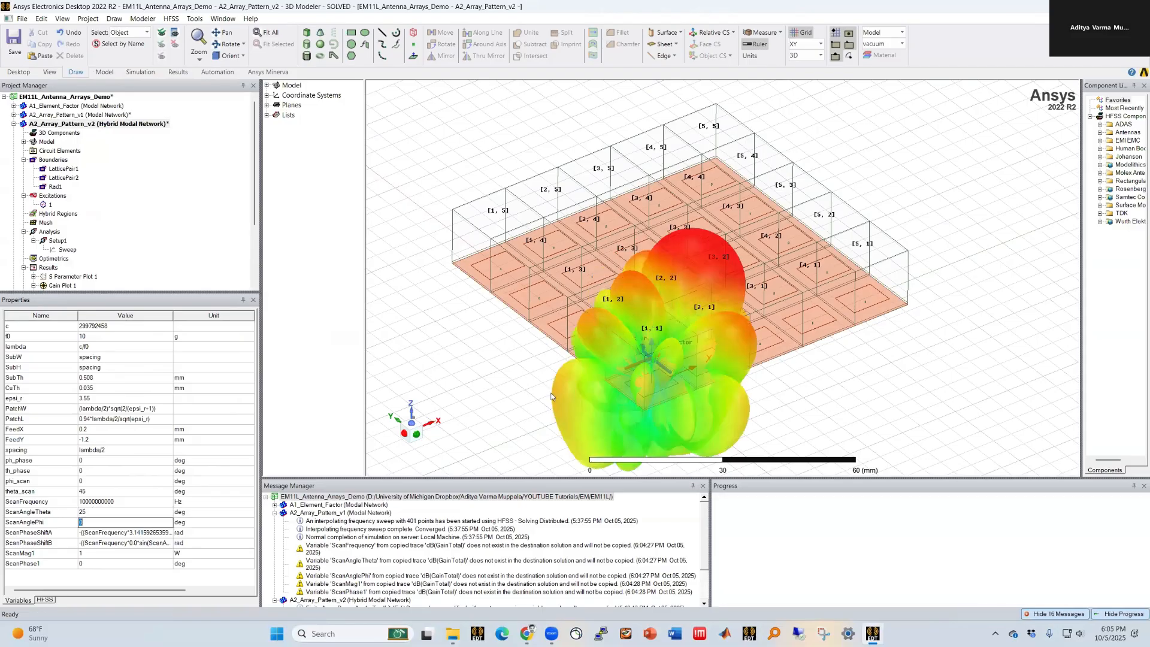
Step: Examine the scanned 3D radiation pattern and the Gain Plot 1 and Gain Plot 4 reports
alt+double_click(556, 332)
alt+drag(556, 332, 558, 372)
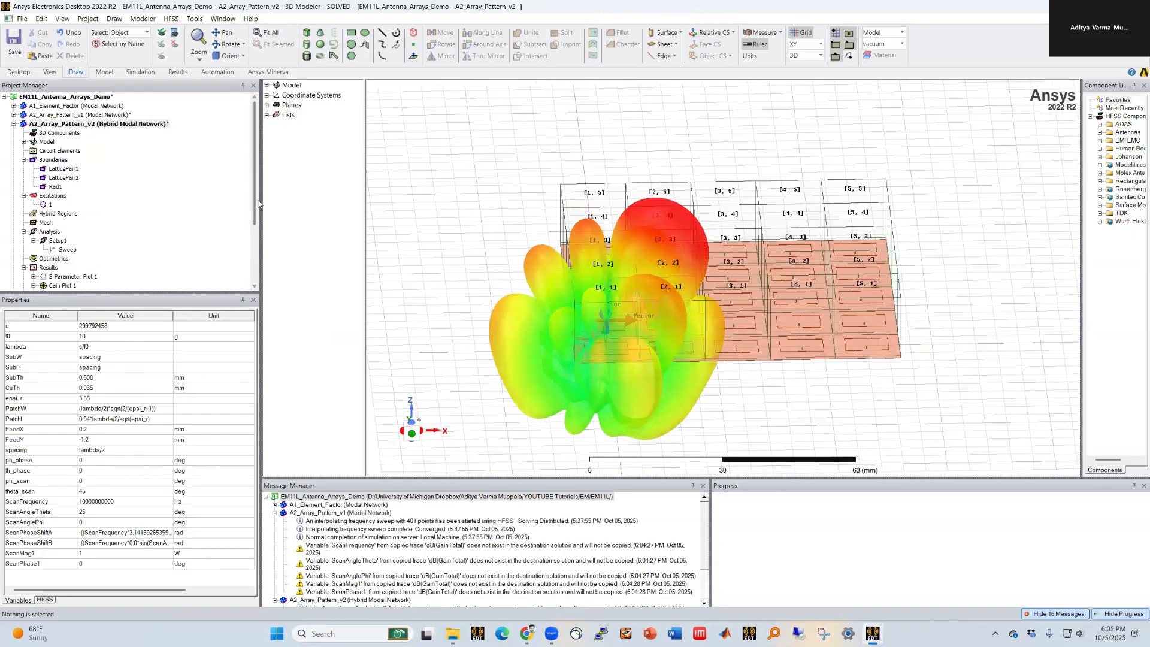
drag(256, 202, 257, 241)
double_click(60, 258)
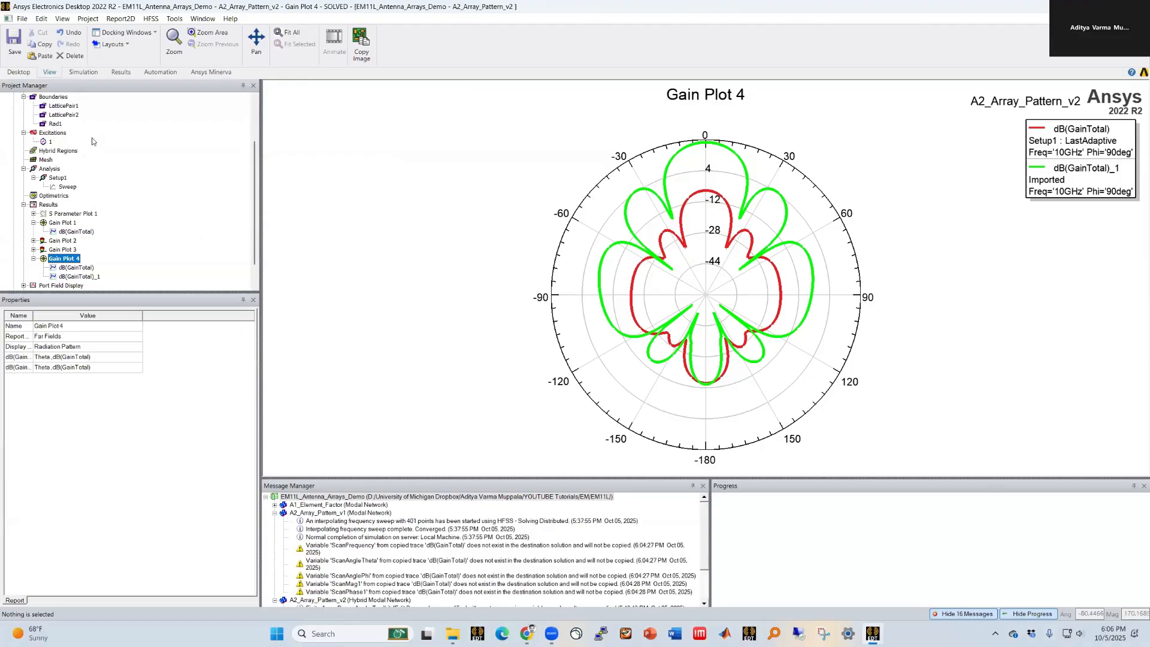
double_click(57, 223)
click(58, 224)
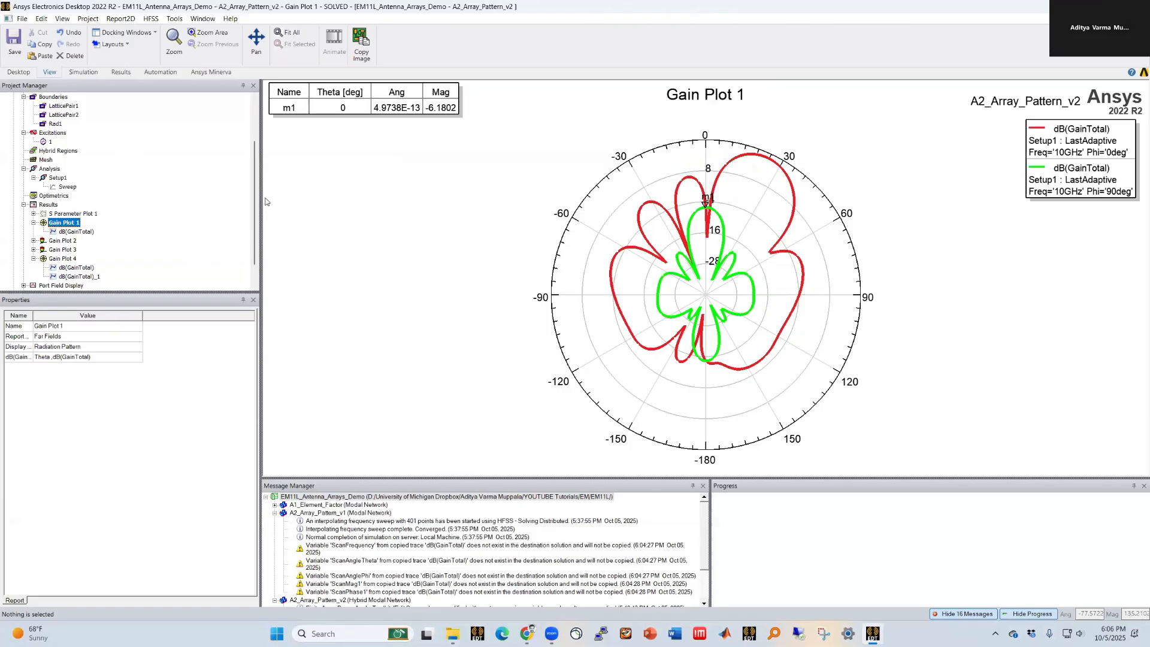
click(58, 259)
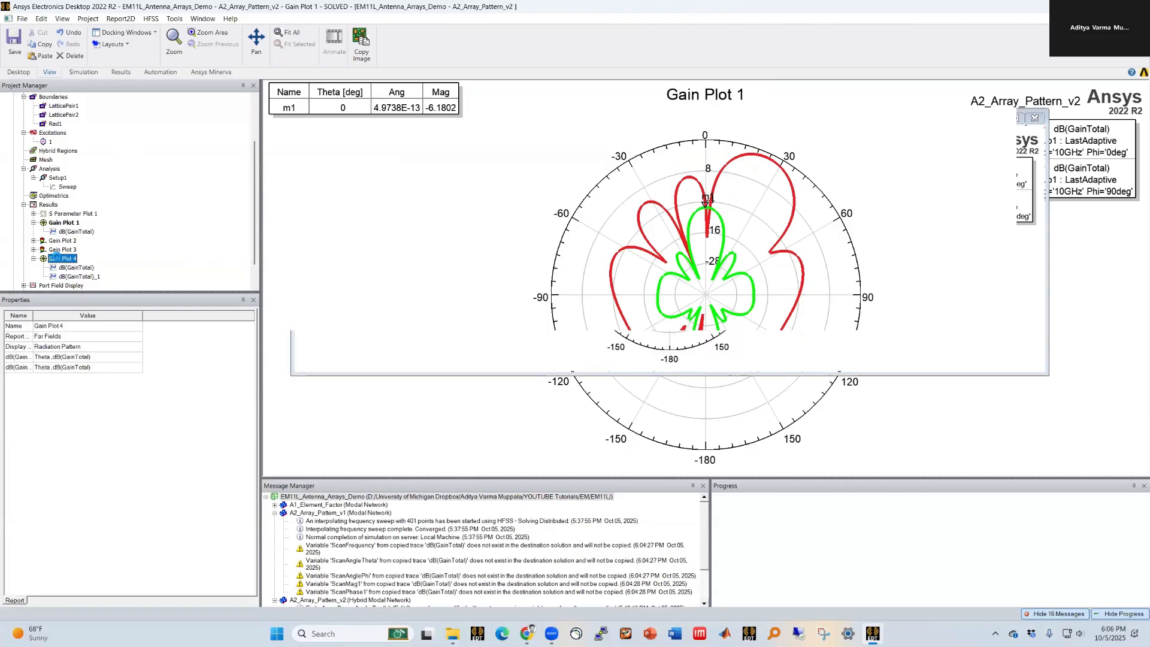
scroll(99, 252, up, 3)
click(109, 125)
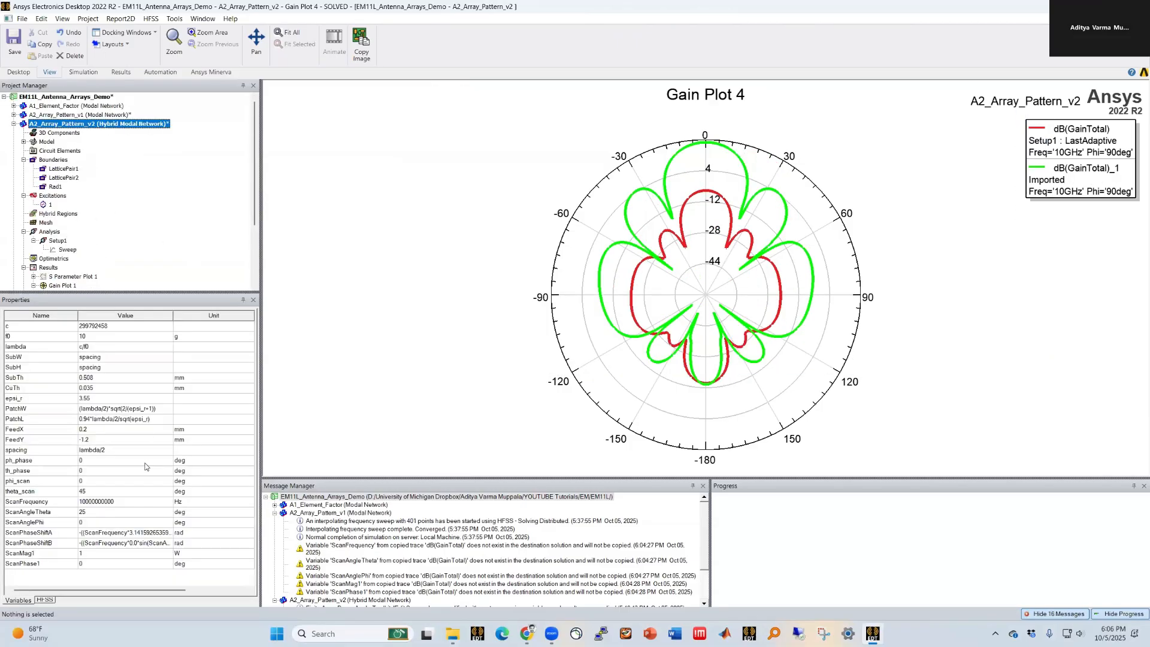
Step: Set the hybrid design's ScanAnglePhi variable to 90 deg
click(98, 522)
text(9)
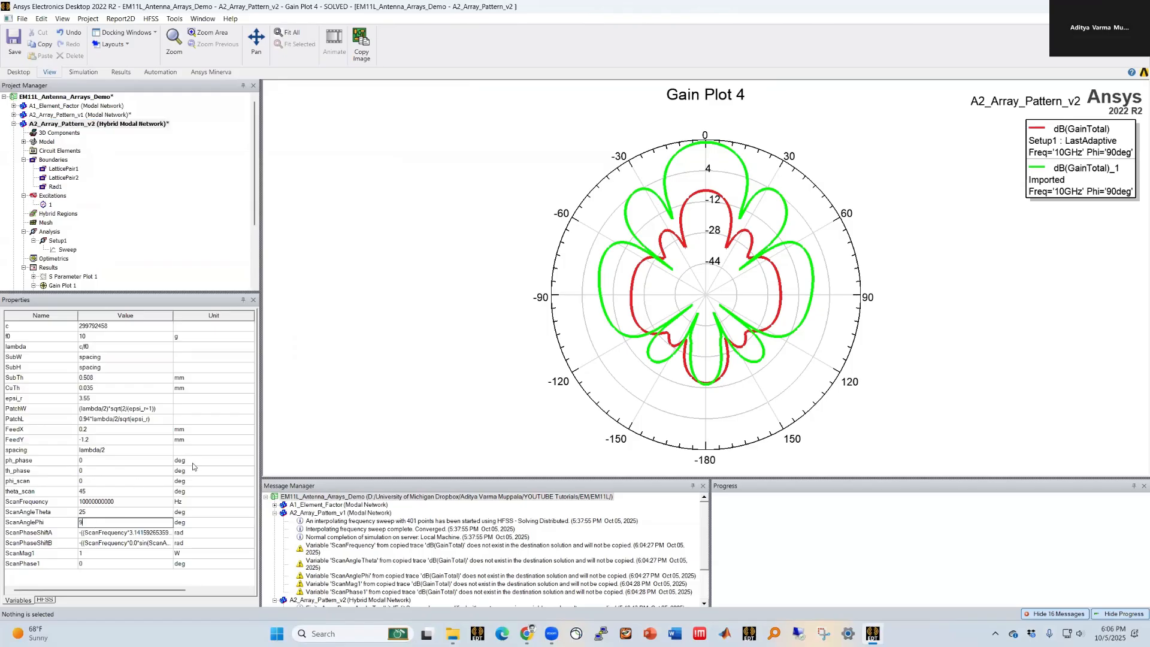
text(0)
key(Return)
key(Return)
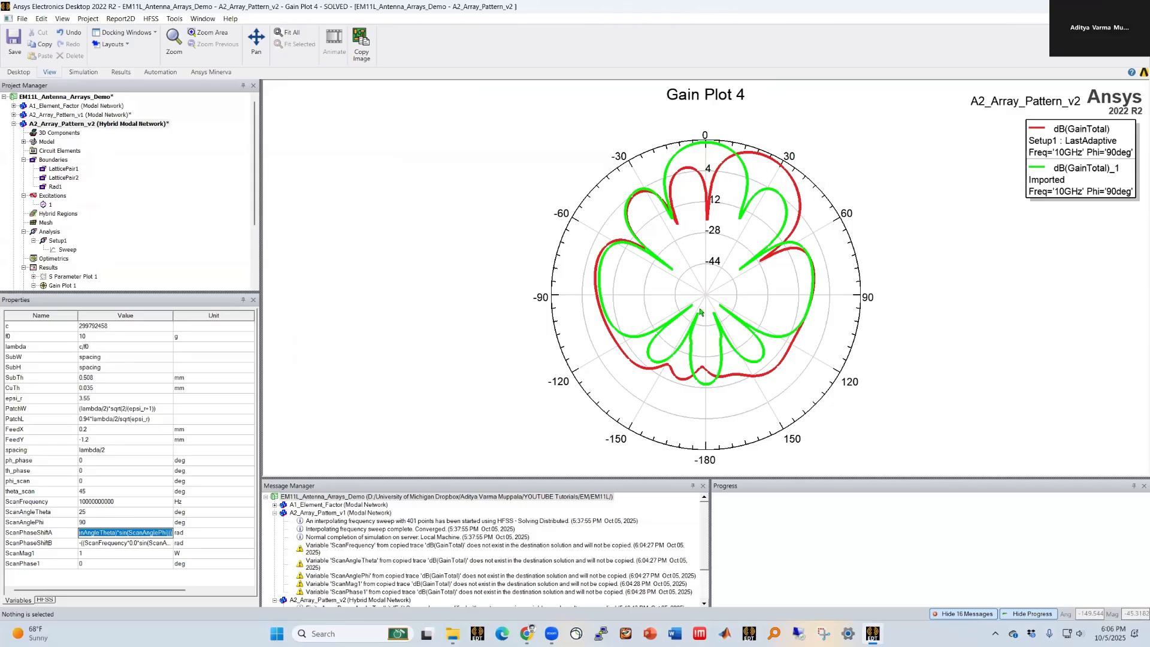
click(437, 395)
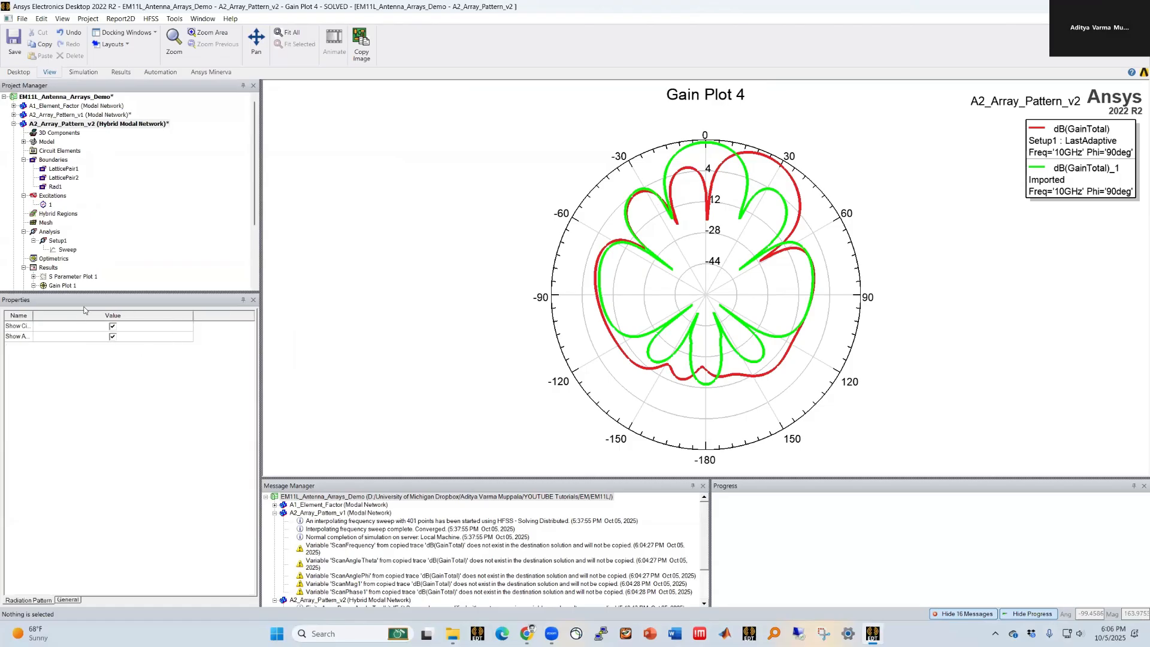
drag(111, 293, 112, 351)
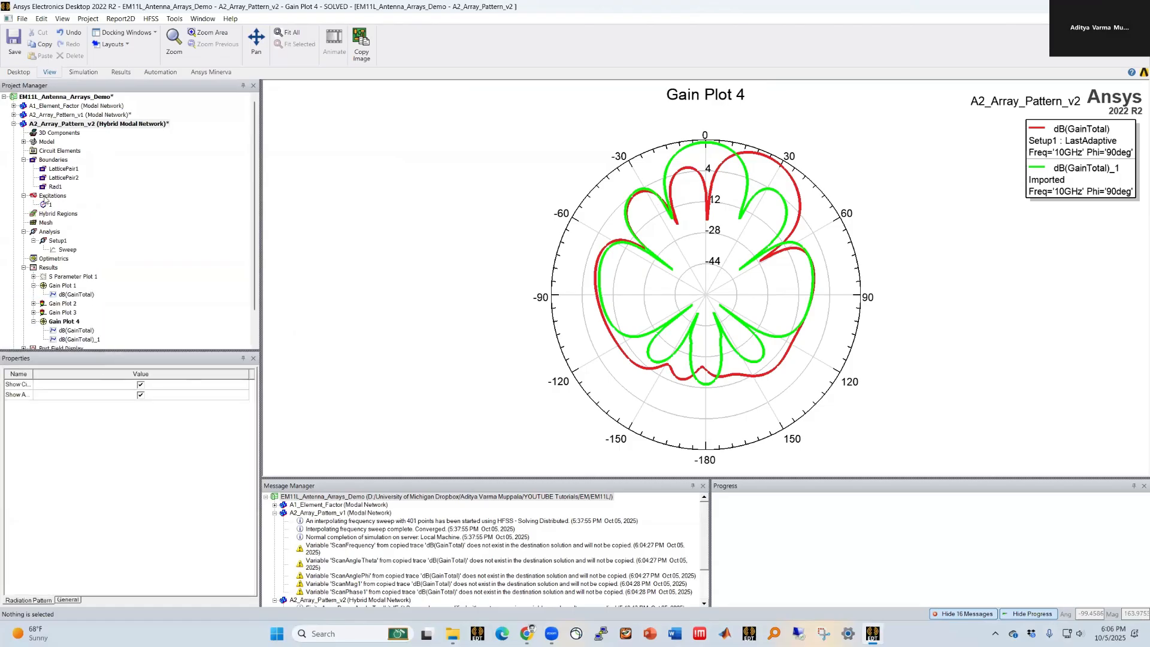
Step: Open the hybrid design's post-processing sources to inspect each array port's scan magnitude and phase expressions, then cancel
right_click(48, 197)
click(84, 248)
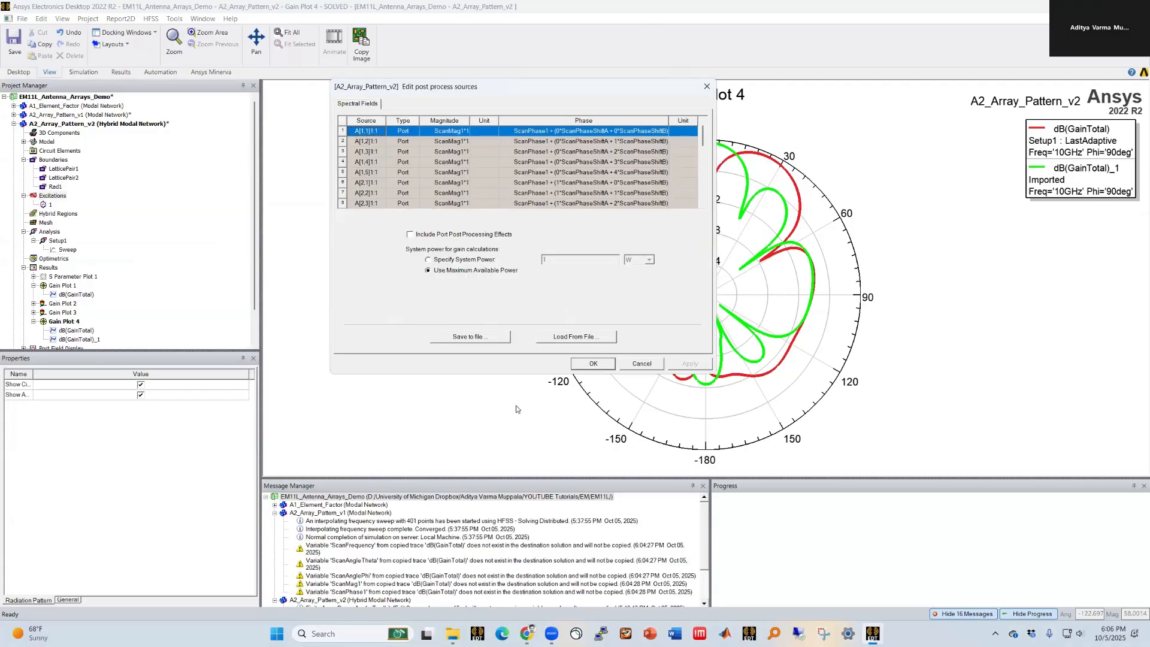
drag(524, 374, 524, 522)
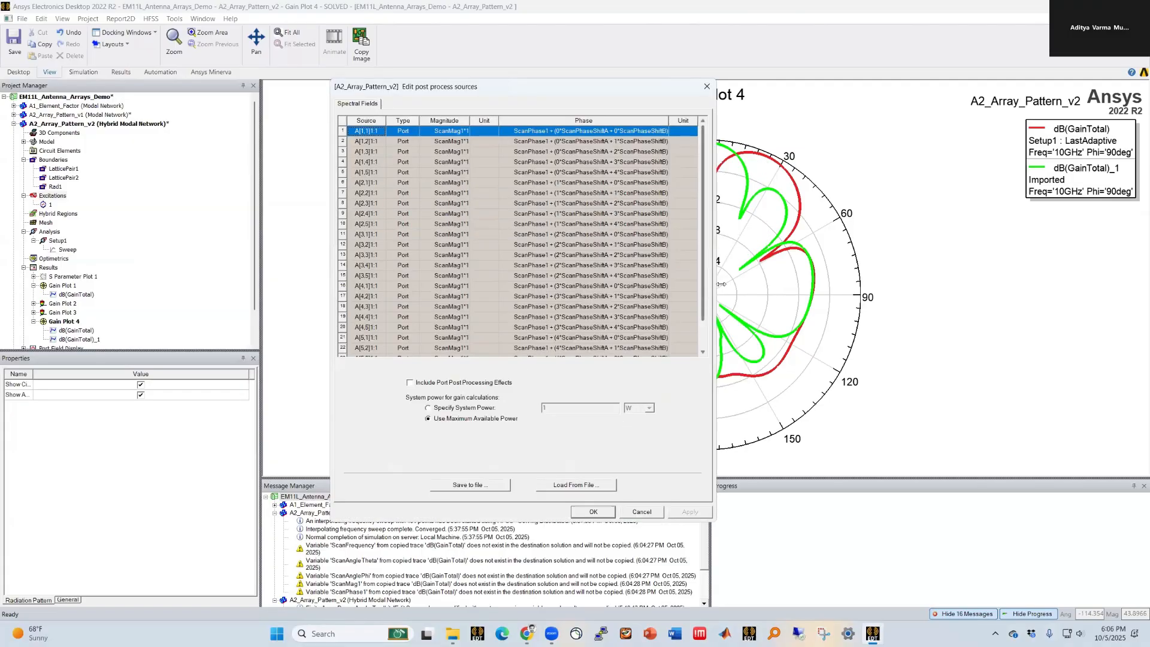
drag(716, 284, 929, 284)
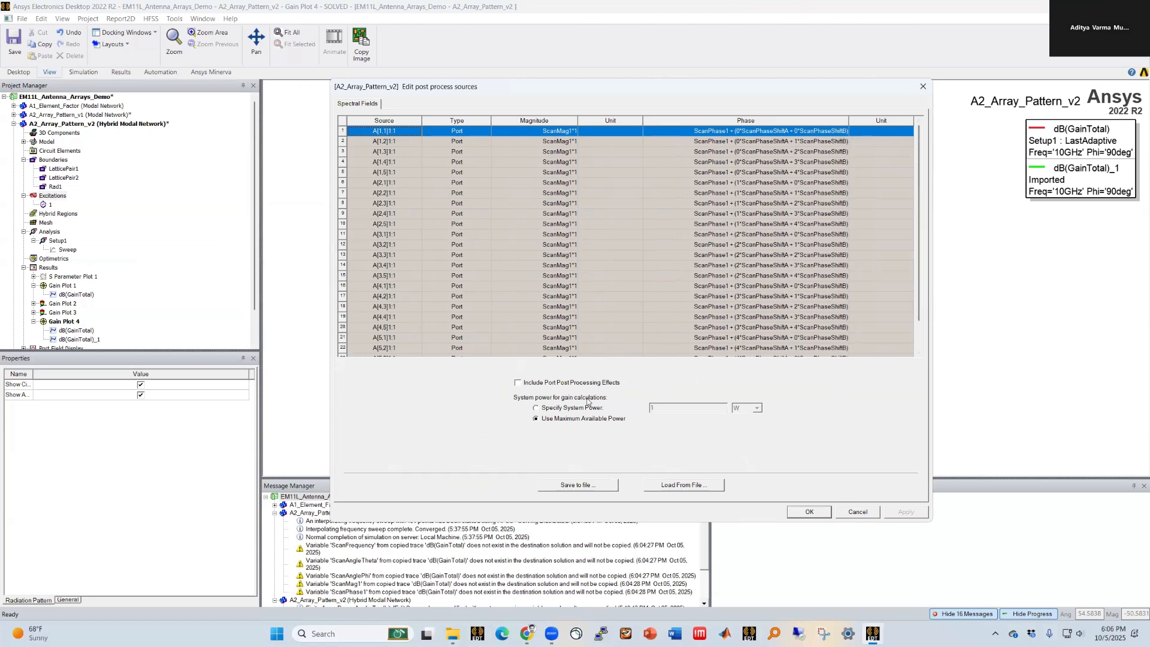
drag(576, 119, 637, 118)
click(851, 512)
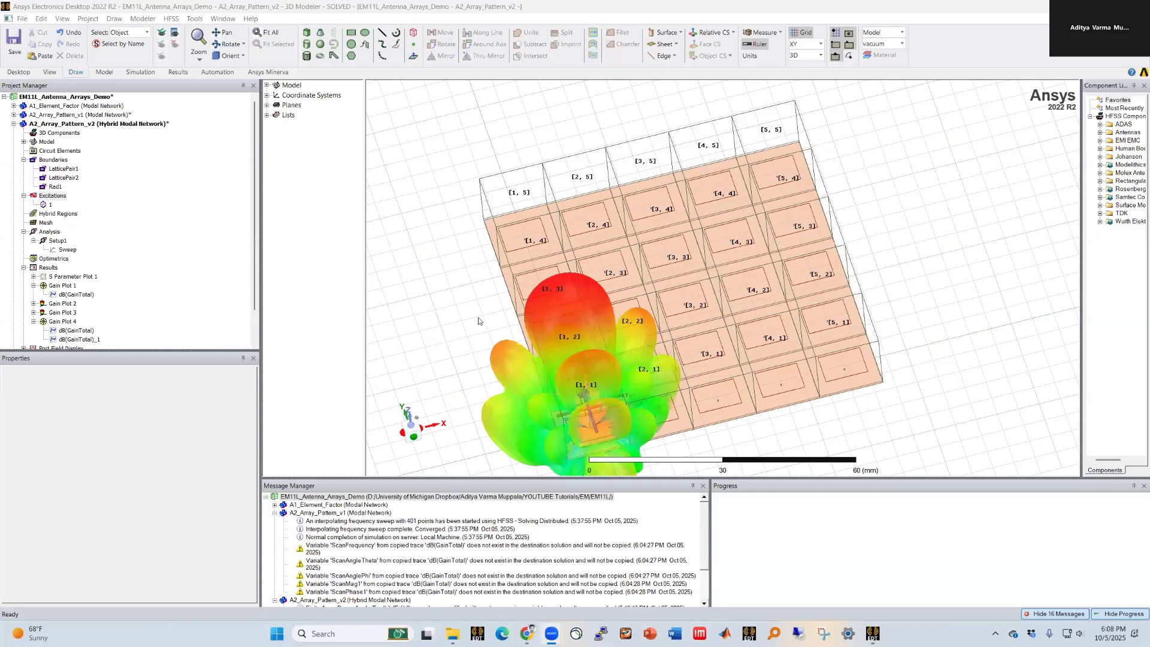
Step: Review the hybrid design's solution type settings without changing them
scroll(618, 326, down, 1)
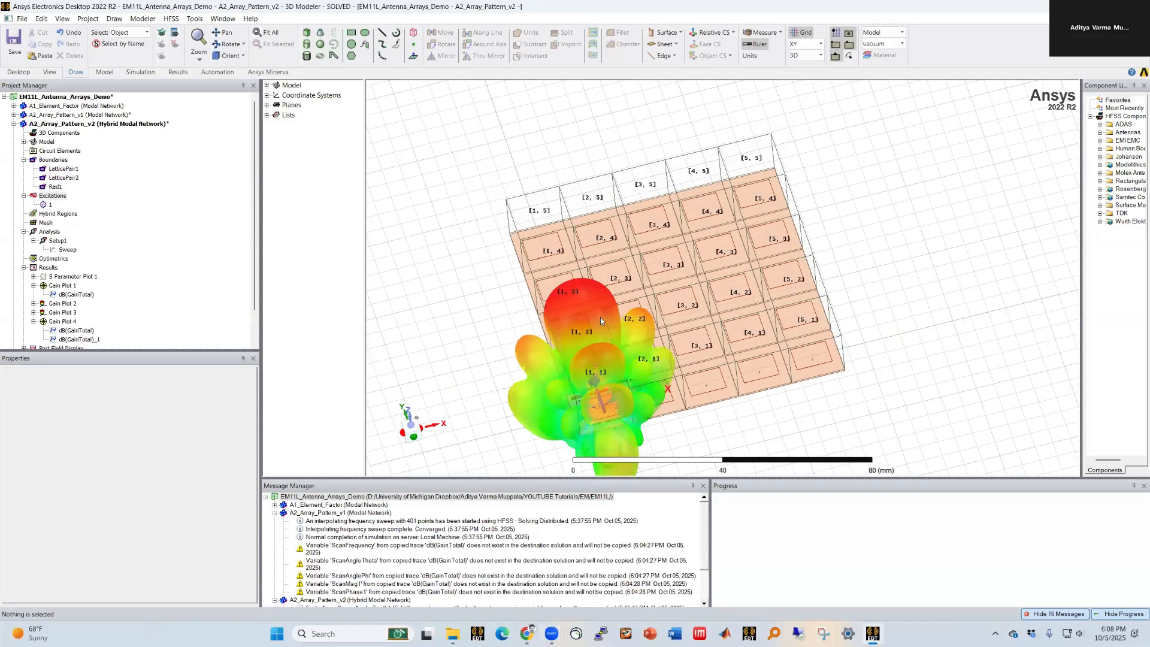
drag(599, 266, 594, 295)
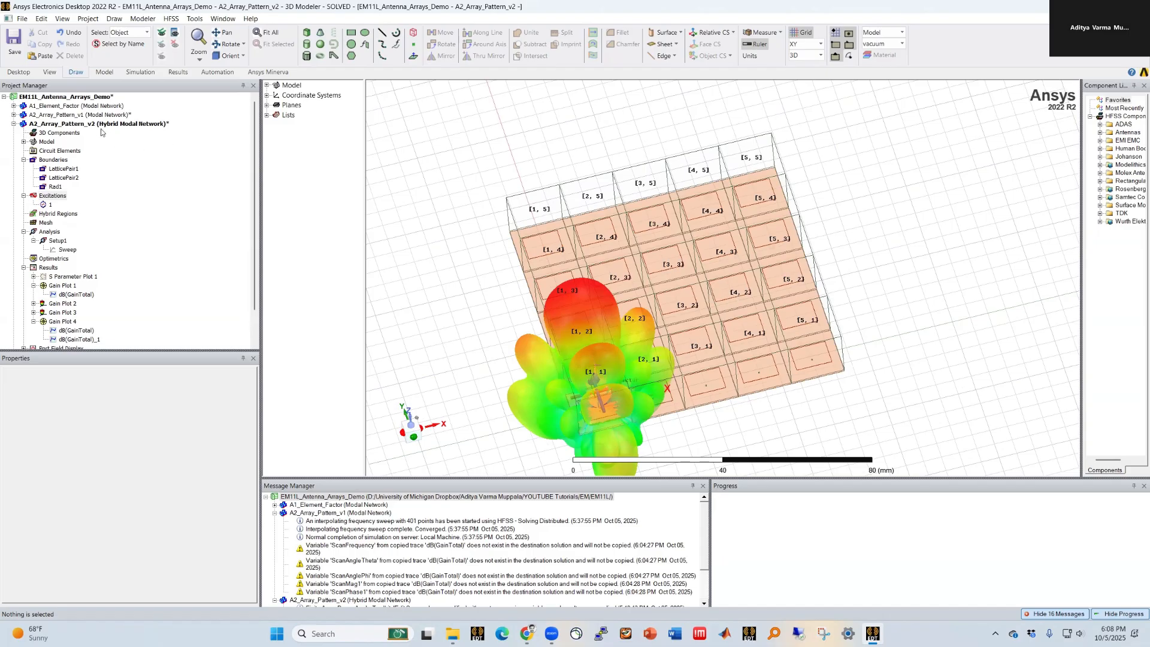
click(173, 20)
click(179, 33)
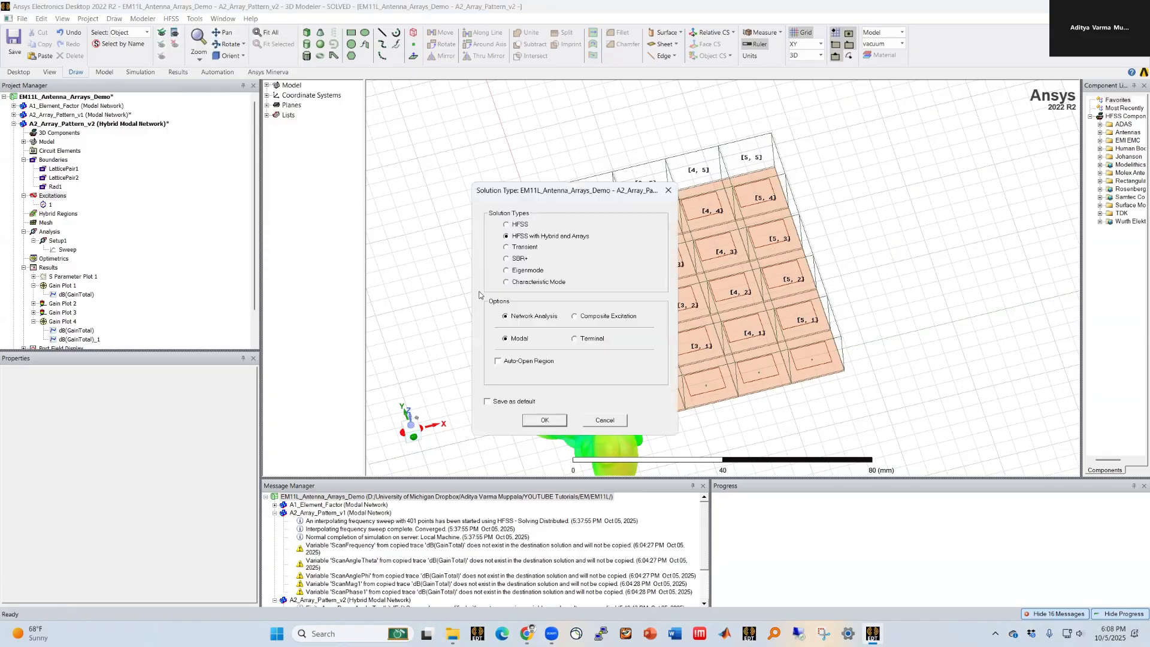
click(596, 419)
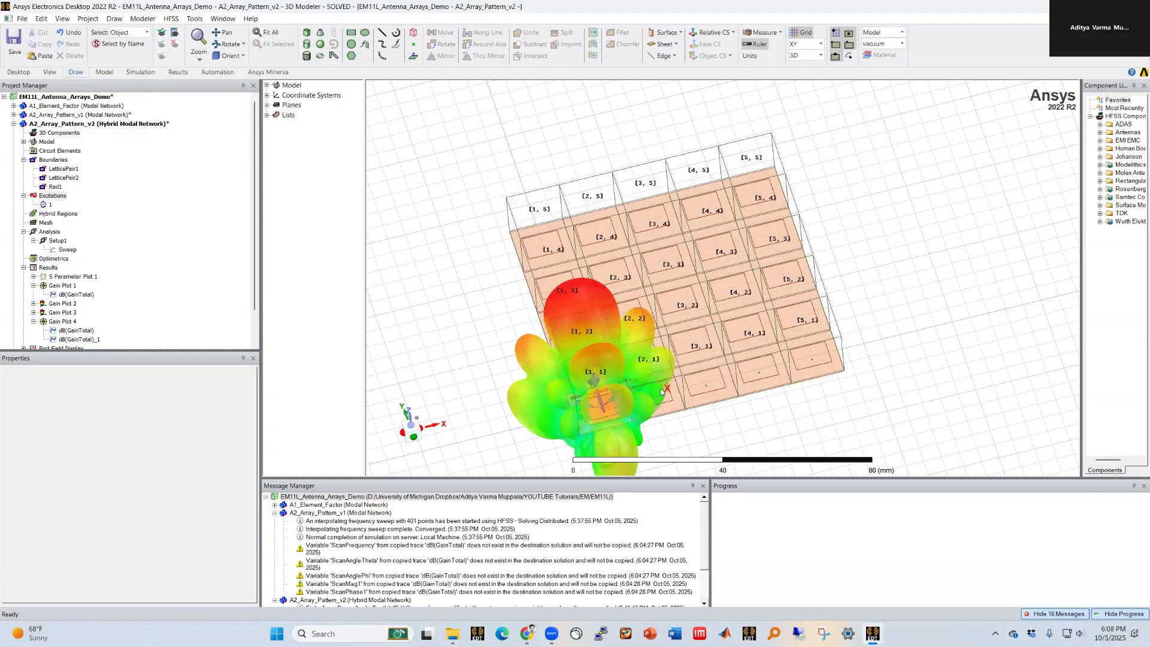
Step: Inspect the scanned 3D beam from the side of the 5x5 array
scroll(715, 290, up, 1)
scroll(679, 243, up, 1)
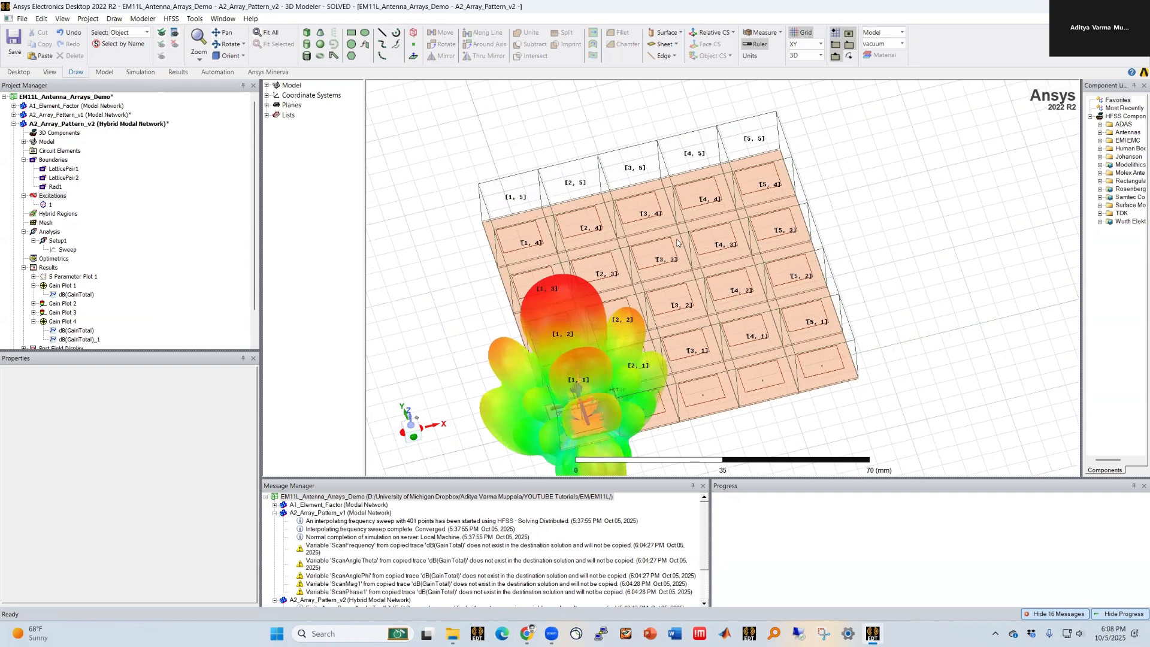
mouse_move(636, 371)
middle_down()
mouse_move(624, 331)
mouse_move(628, 363)
middle_up()
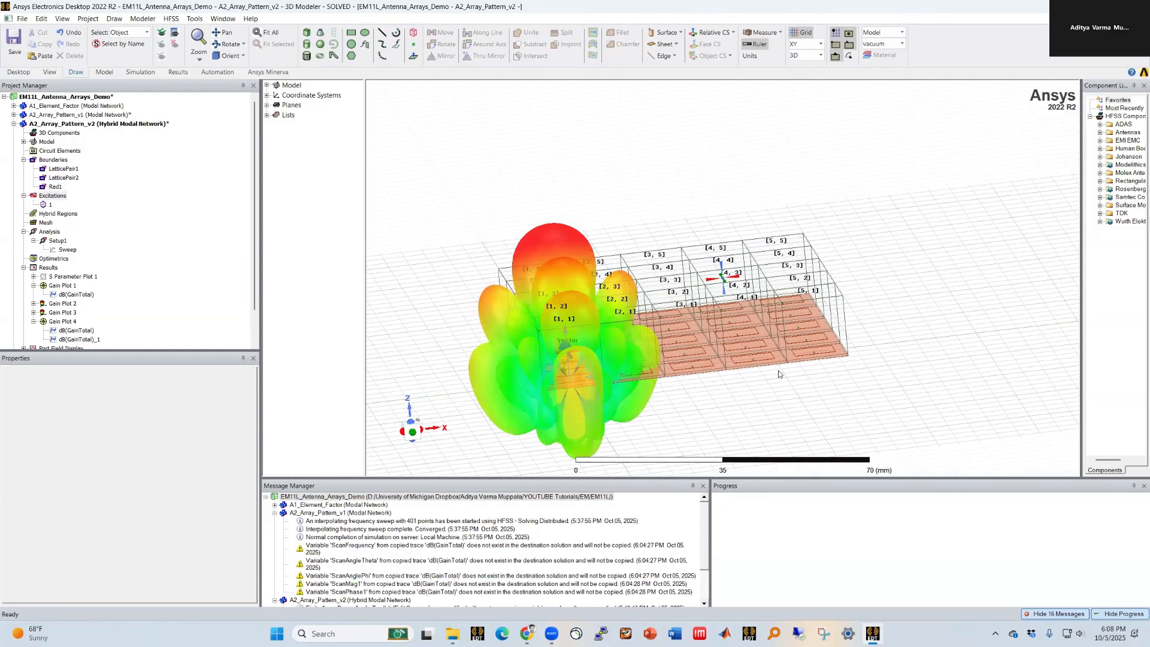
middle_drag(779, 374, 751, 355)
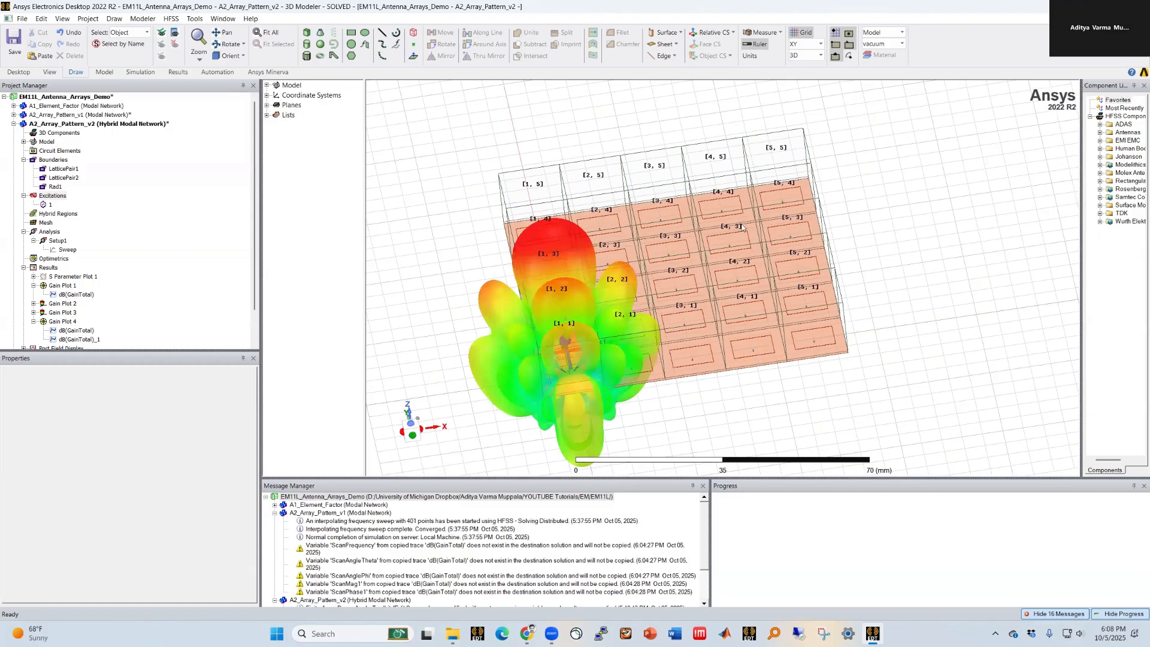
drag(461, 476, 460, 485)
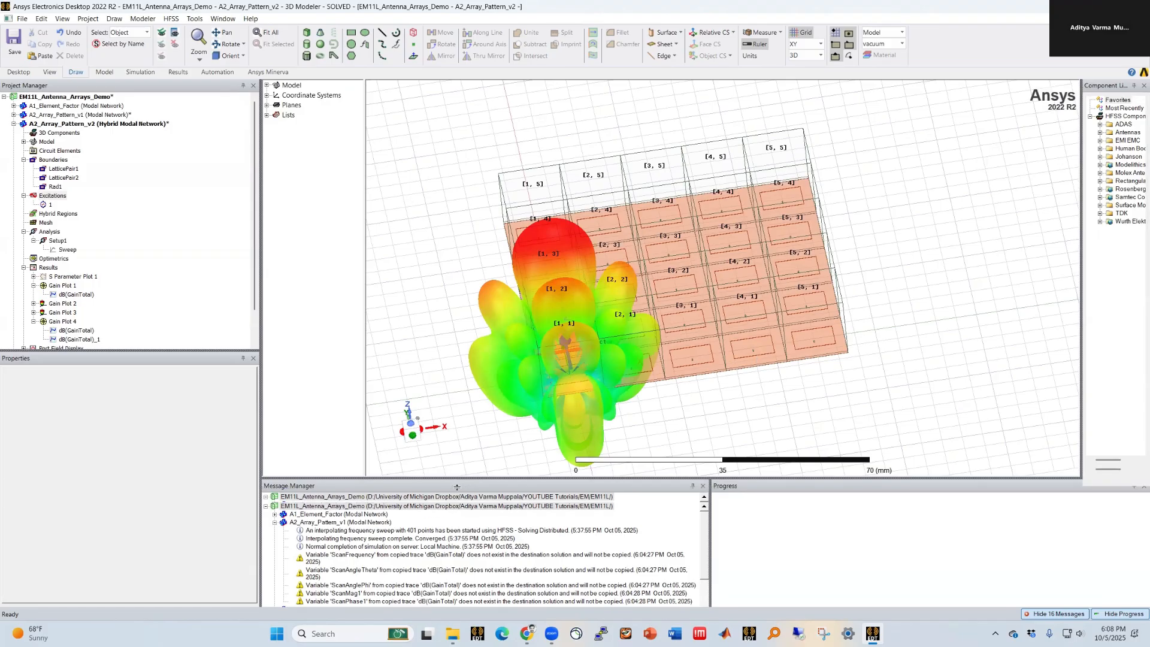
drag(261, 316, 229, 316)
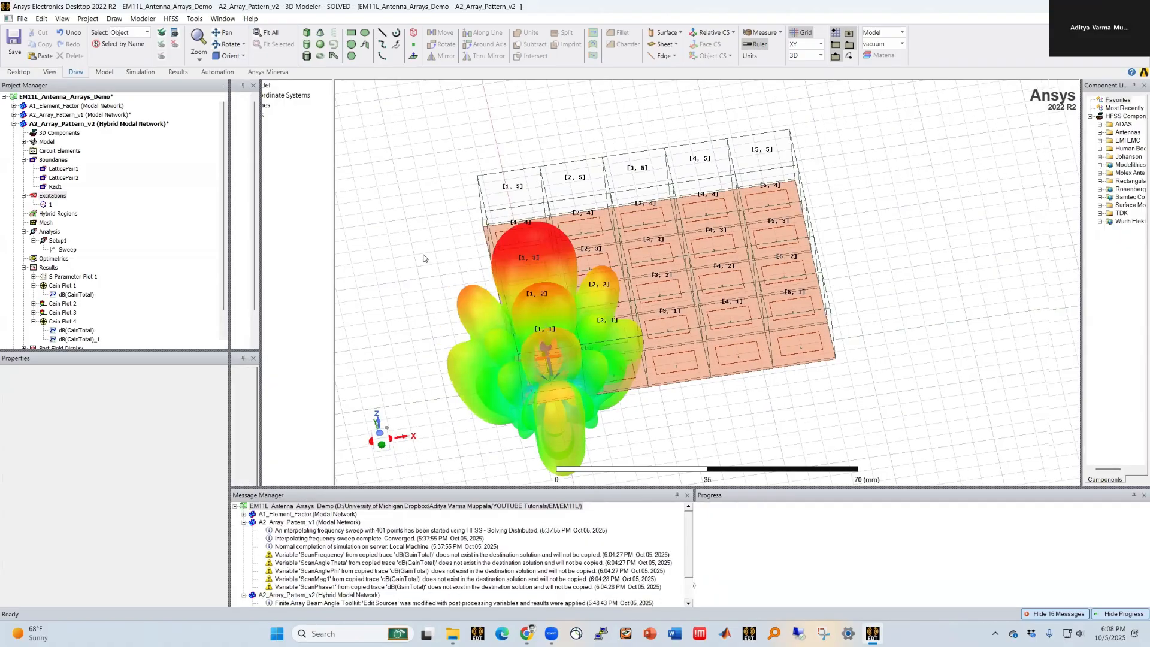
Step: Switch between the element factor, parametric array and hybrid array designs to compare their 3D views
click(13, 124)
click(78, 109)
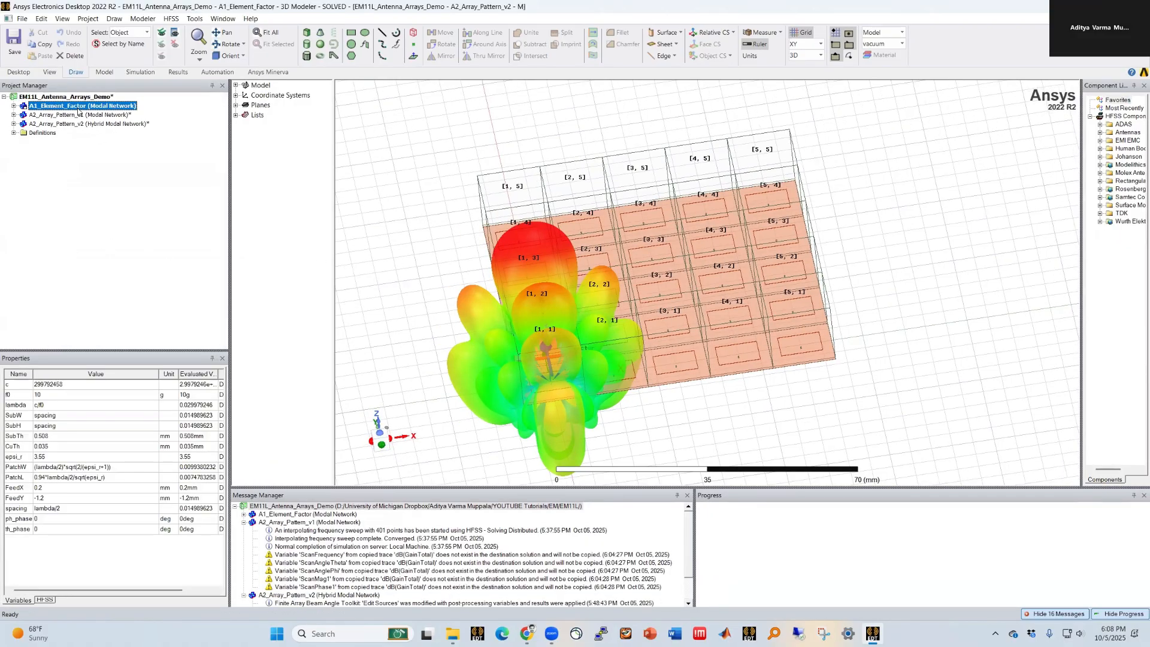
click(76, 115)
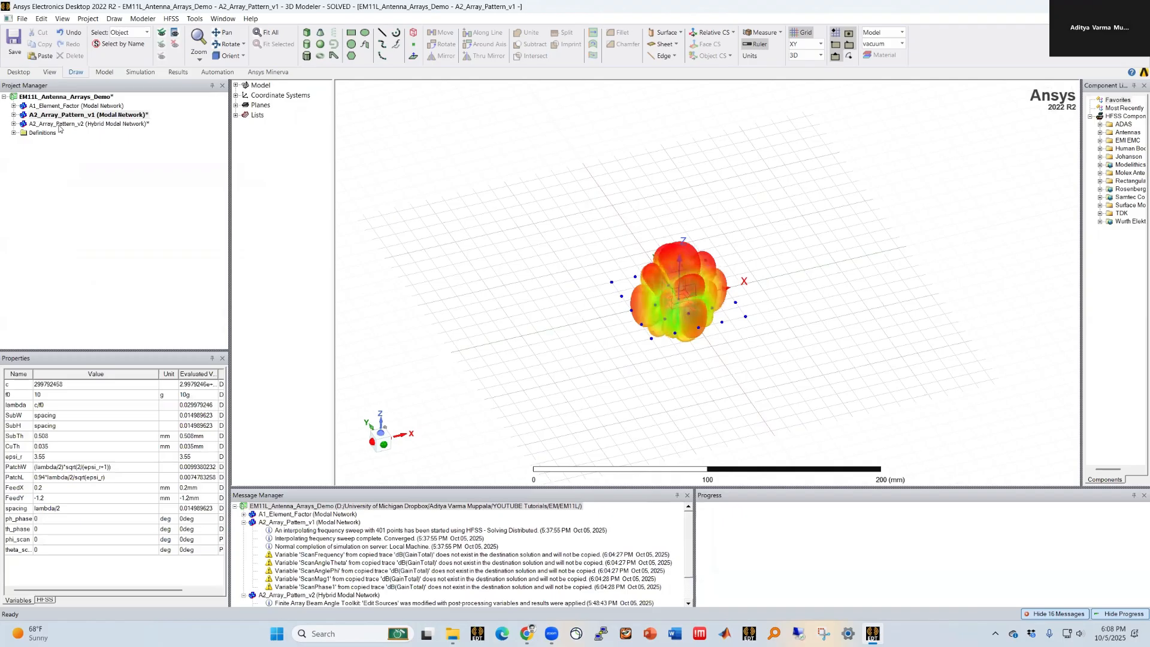
double_click(94, 124)
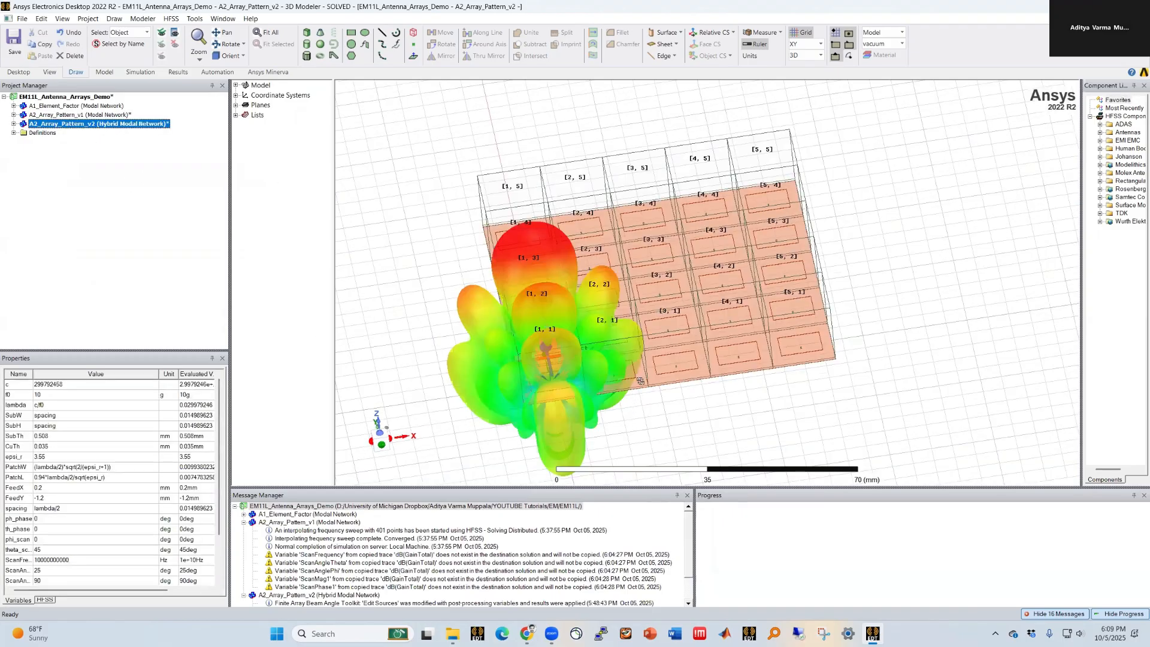
middle_drag(654, 405, 645, 408)
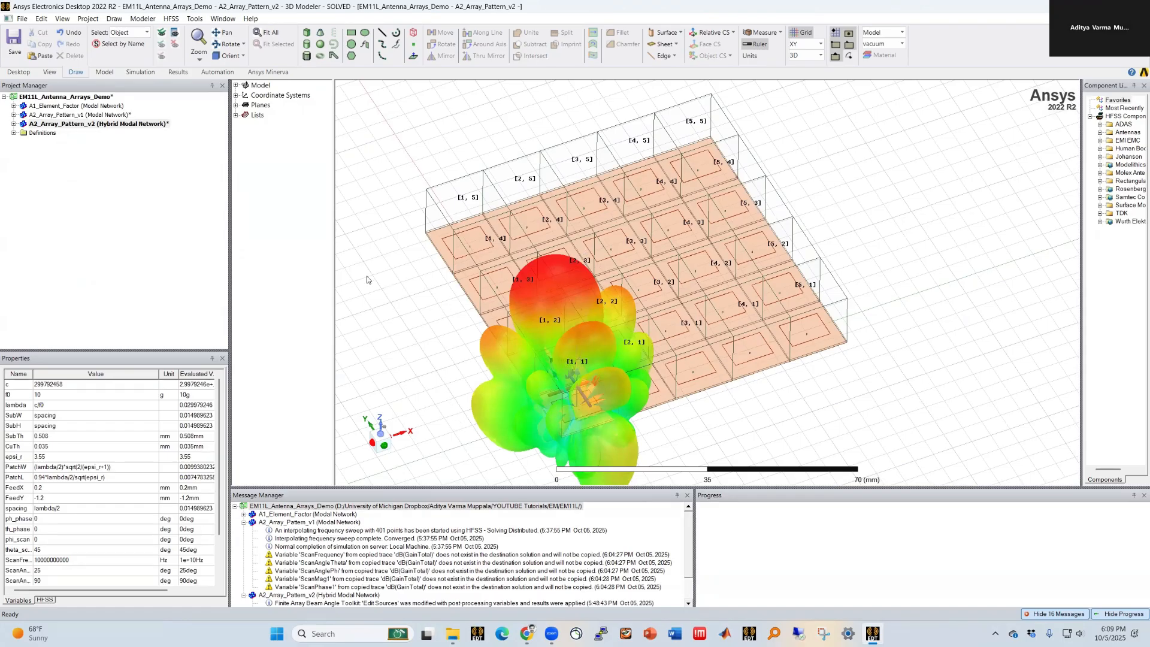
Step: Examine the hybrid array's scanned 3D radiation pattern over the 5x5 patch layout from several angles
click(14, 124)
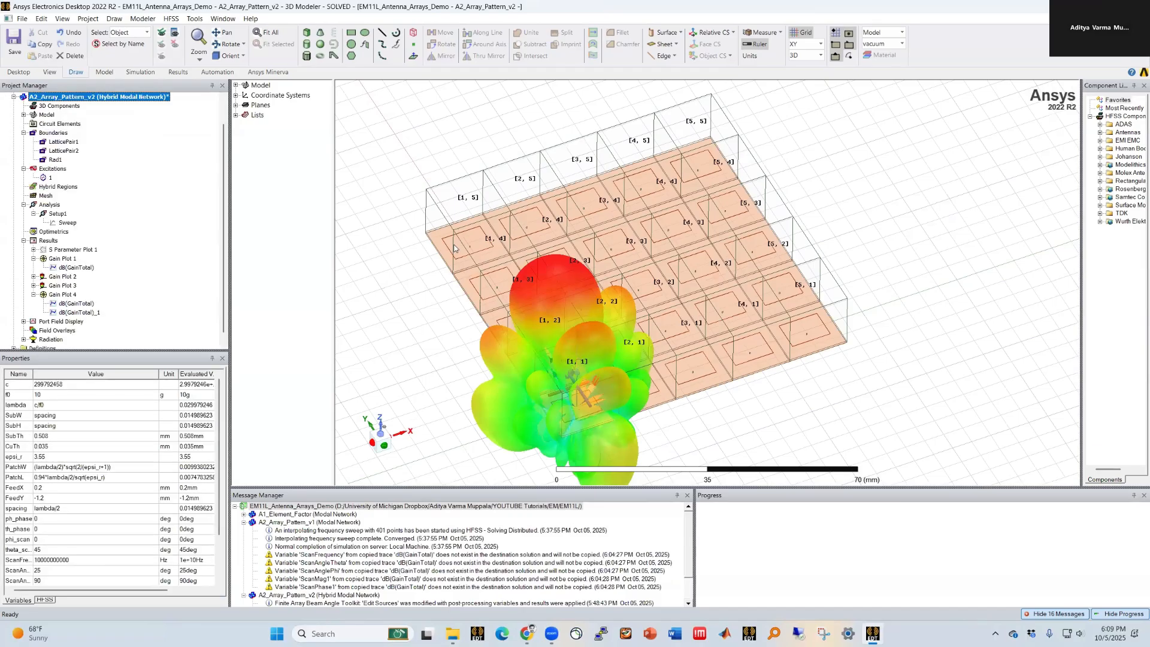
scroll(474, 252, up, 1)
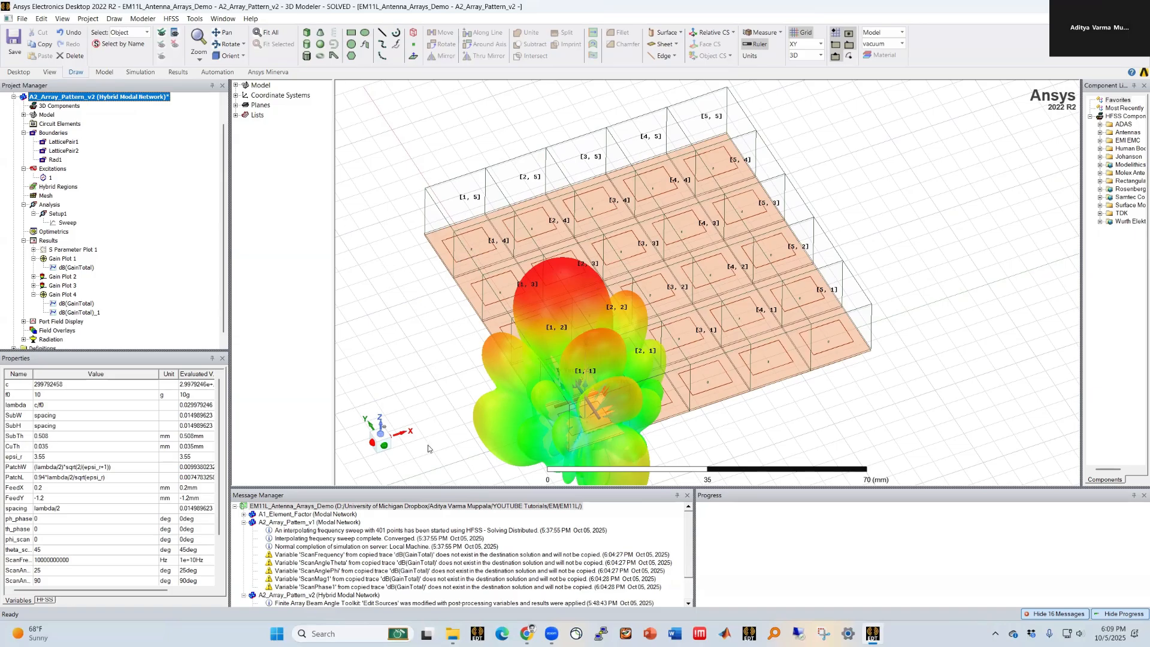
scroll(856, 346, down, 1)
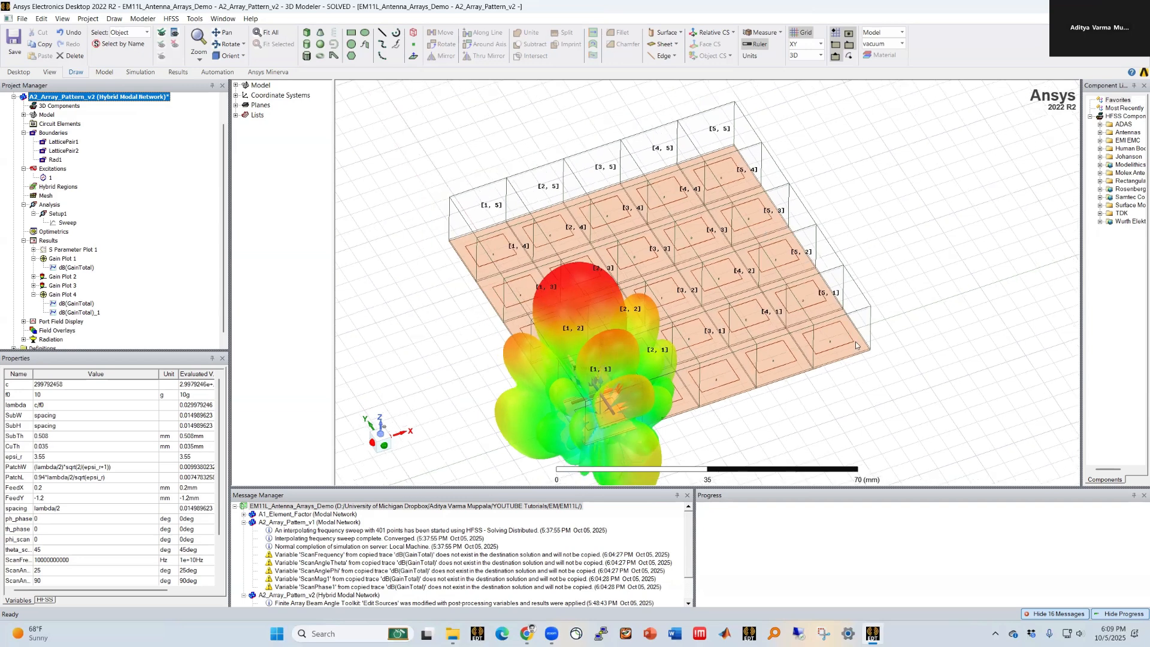
scroll(597, 271, down, 1)
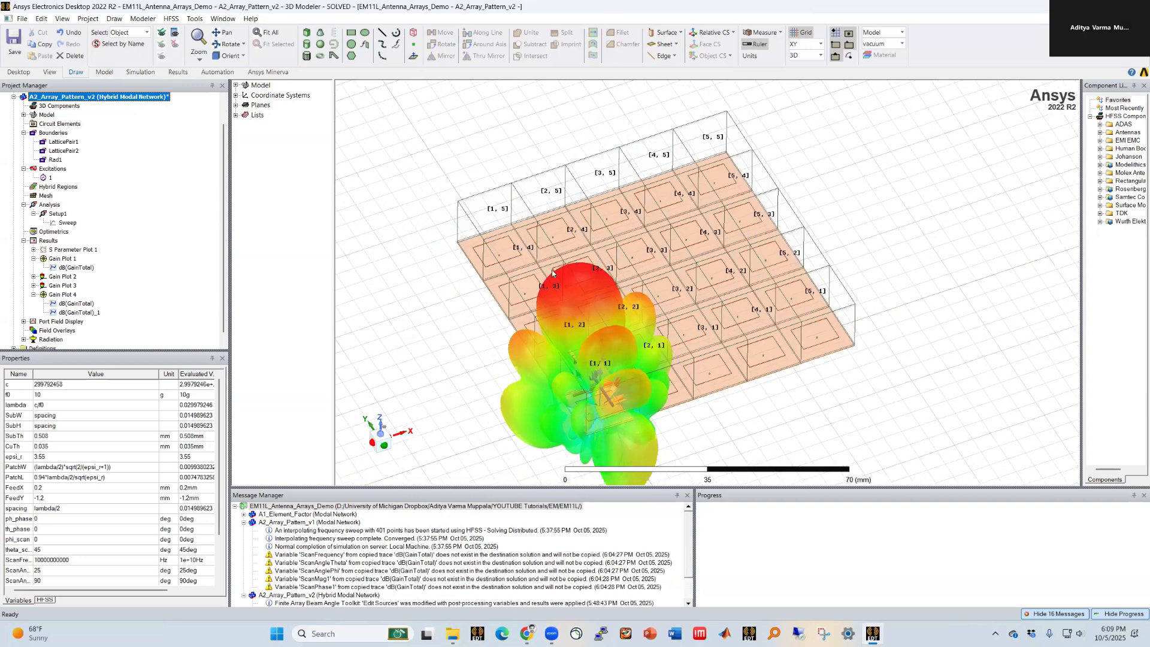
scroll(433, 253, down, 1)
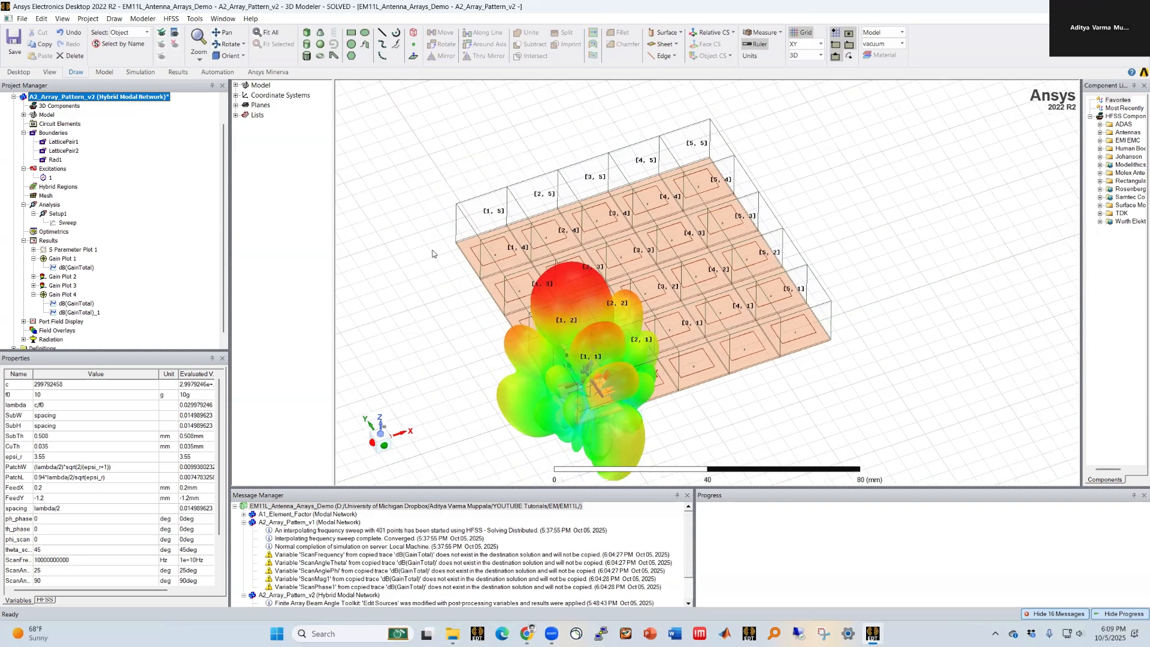
scroll(677, 147, up, 1)
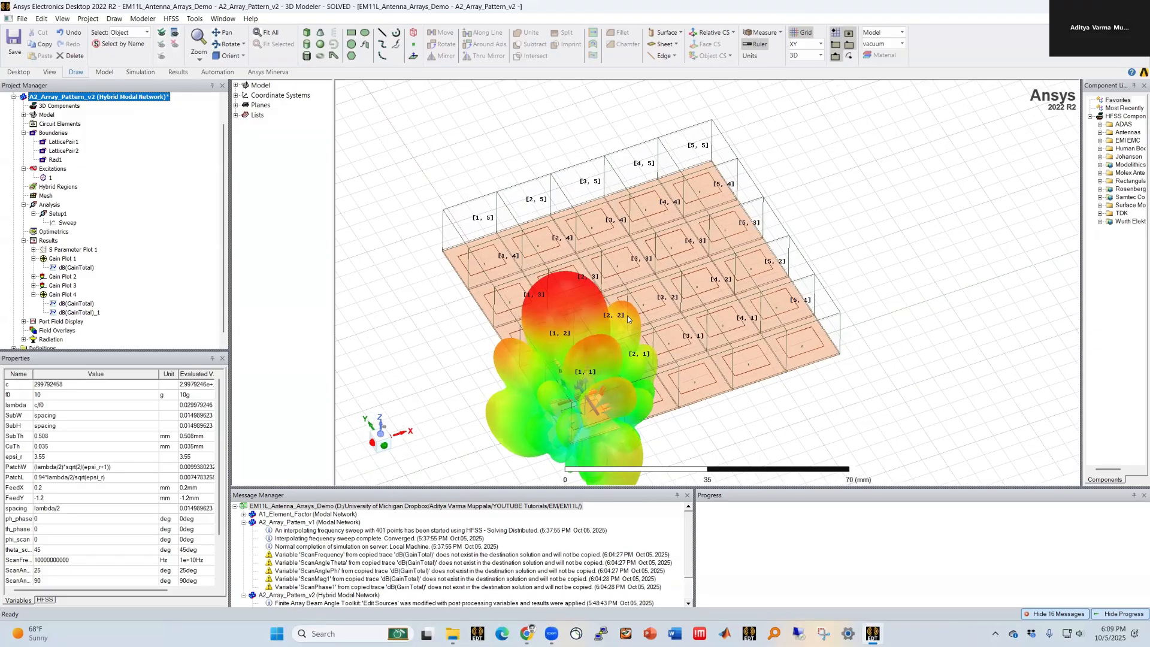
scroll(629, 319, up, 1)
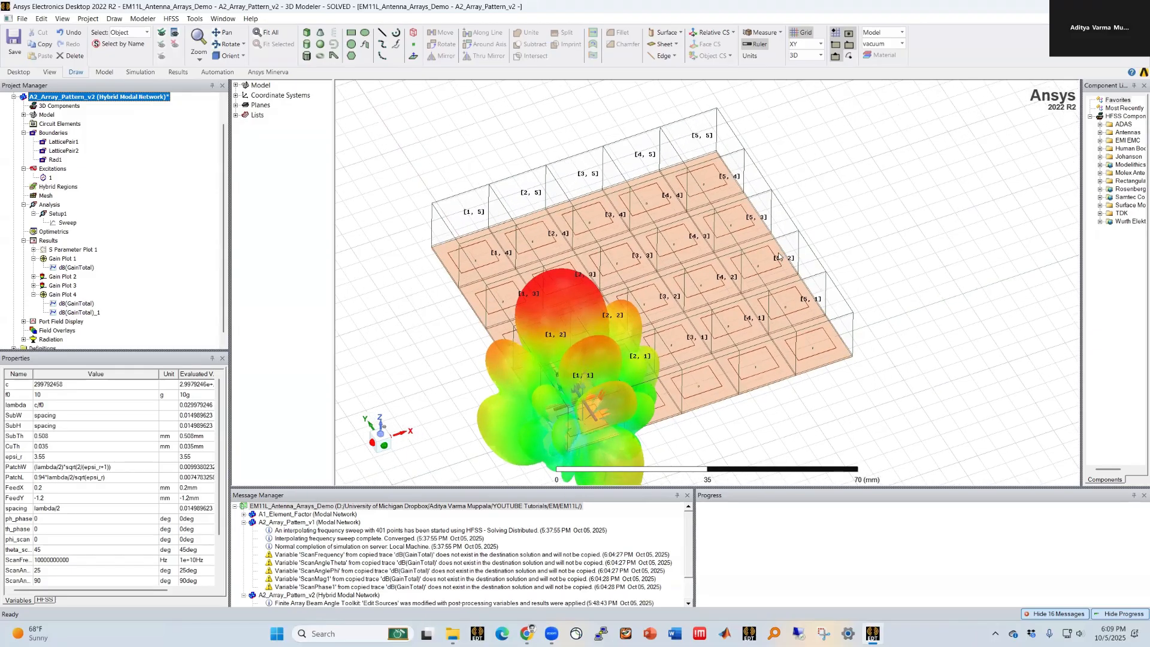
scroll(726, 259, up, 1)
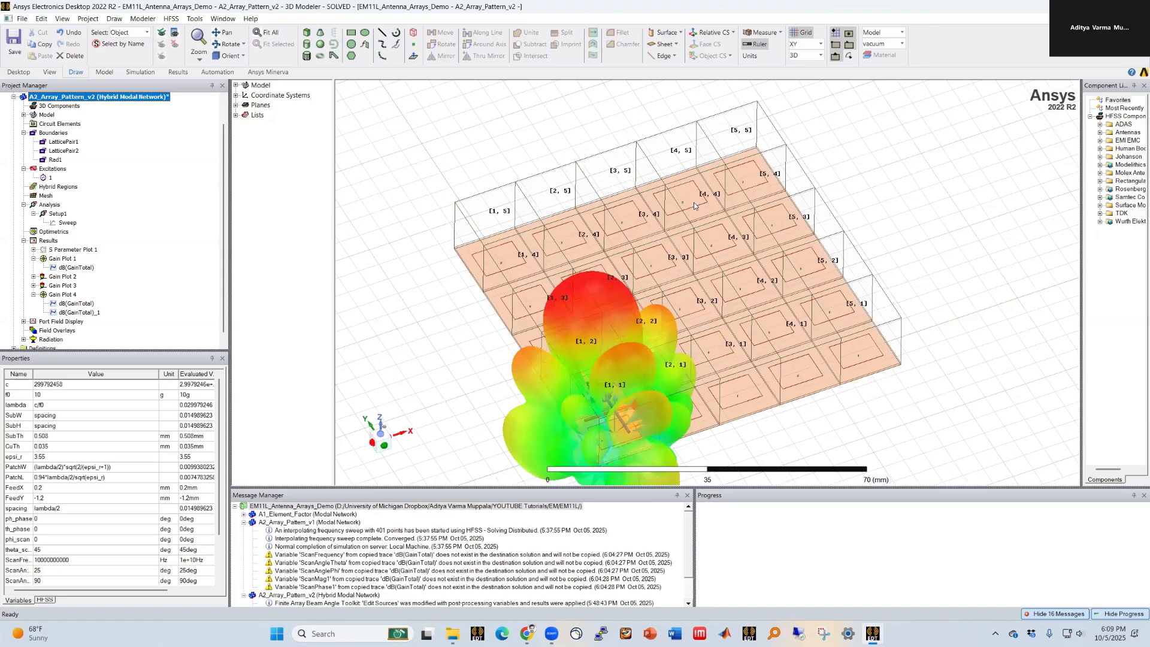
middle_drag(711, 290, 711, 285)
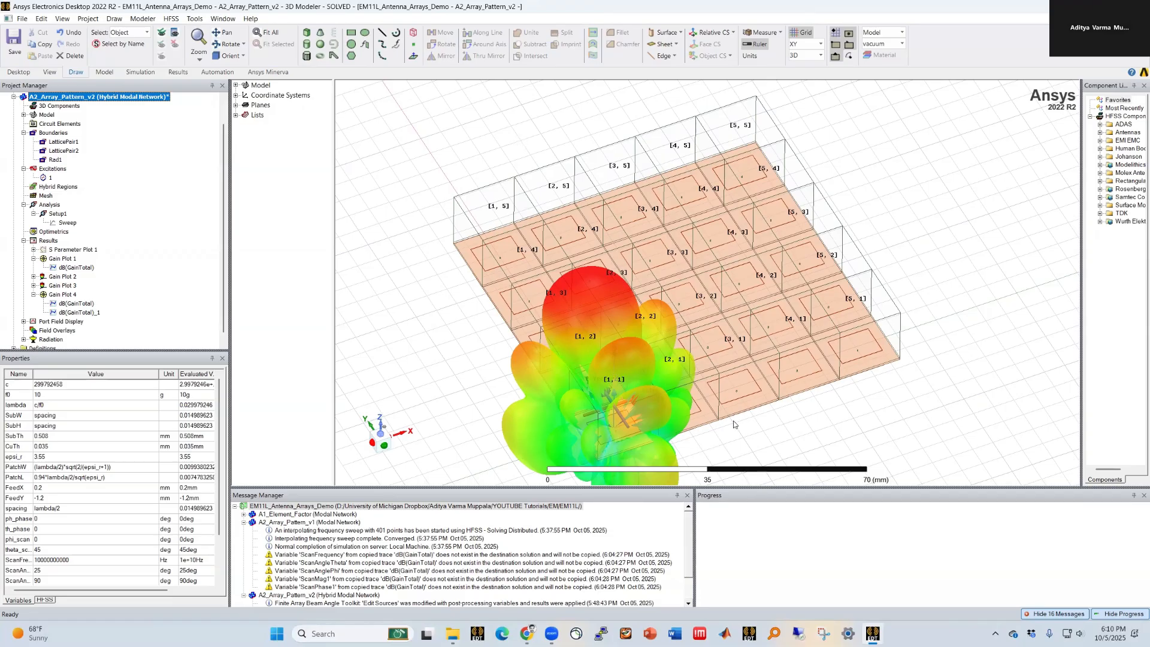
scroll(733, 421, down, 1)
scroll(867, 423, up, 1)
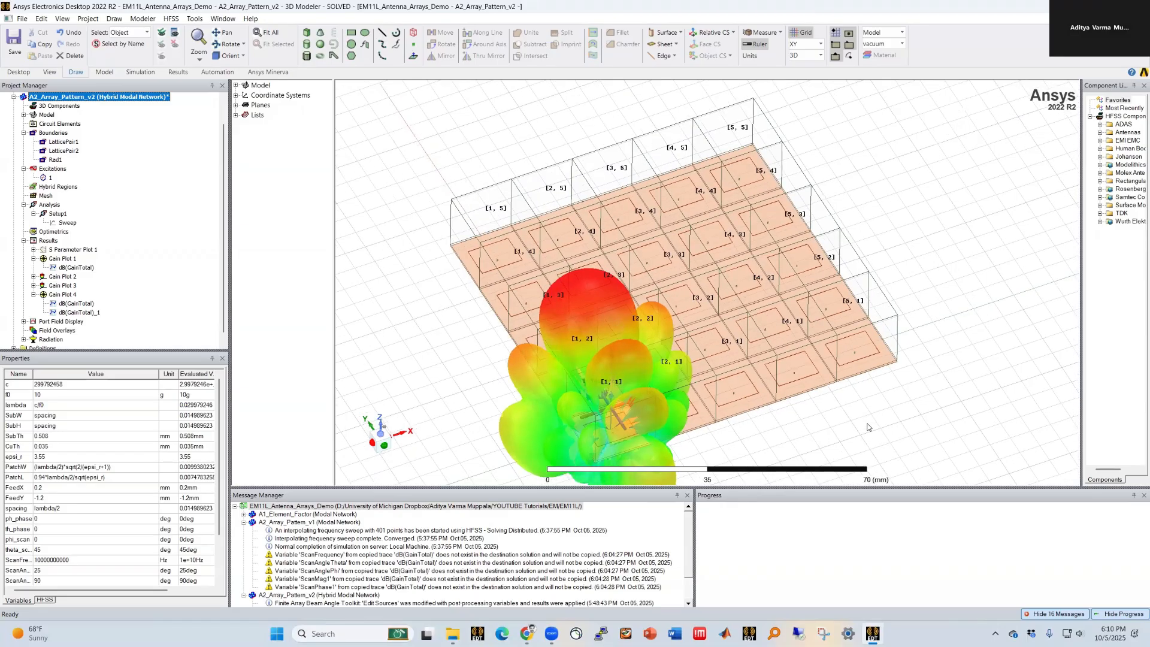